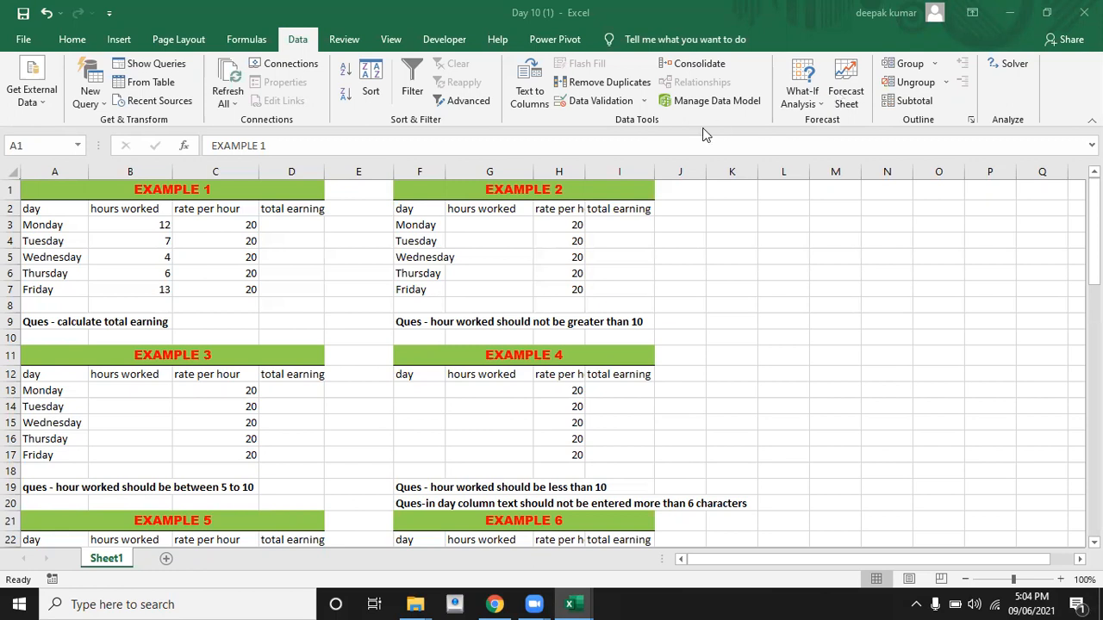
Examine the days, hours worked and hourly rates in the Example 1 table.
click(534, 242)
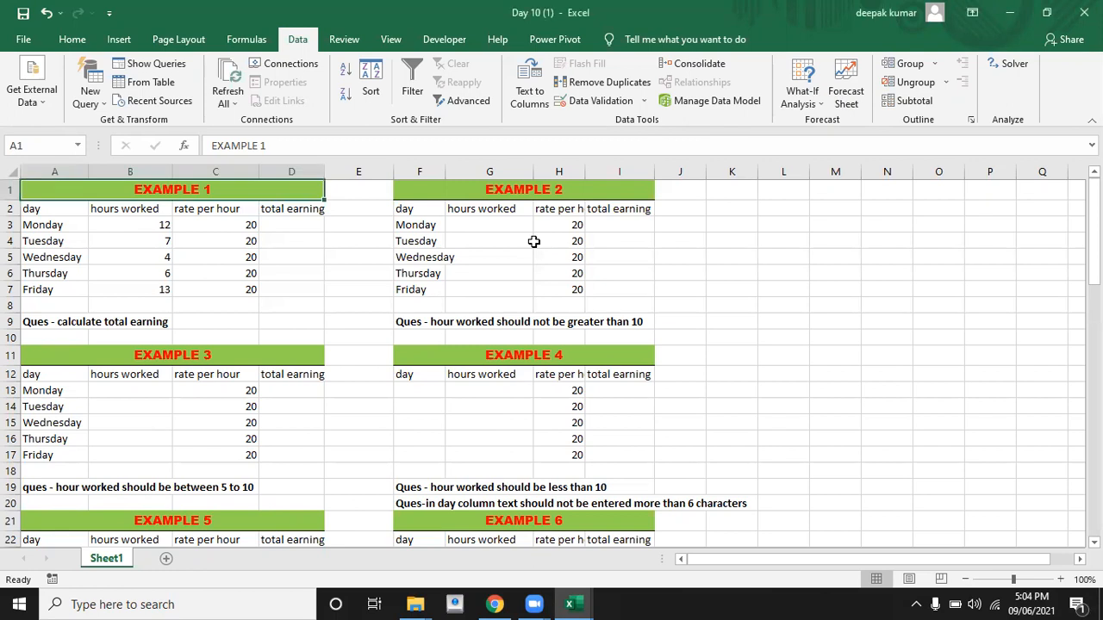
click(246, 286)
click(210, 243)
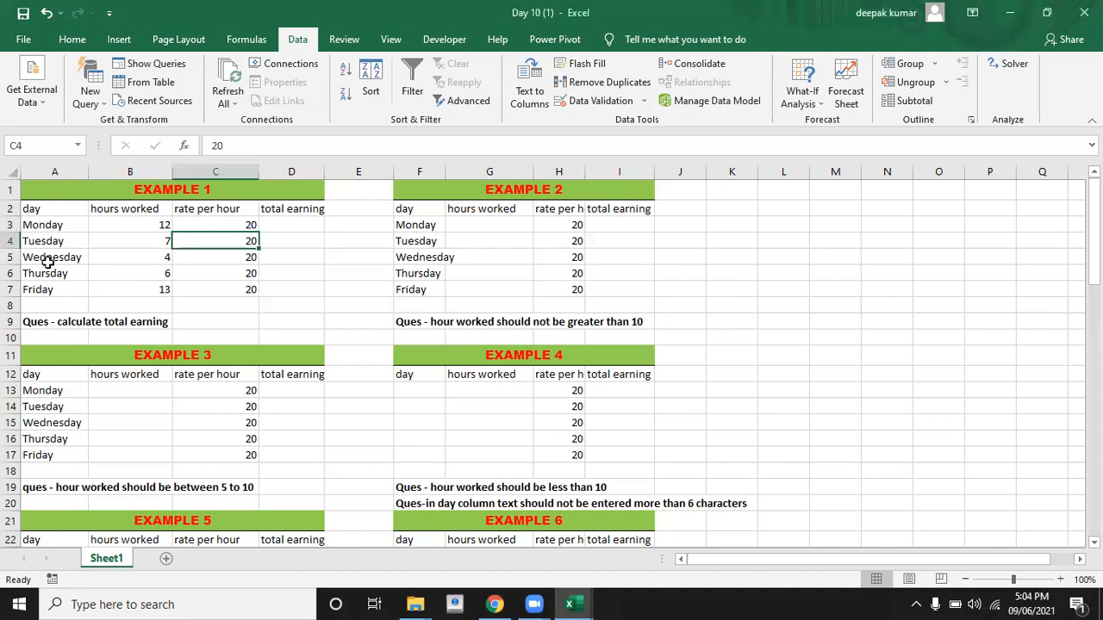
click(48, 290)
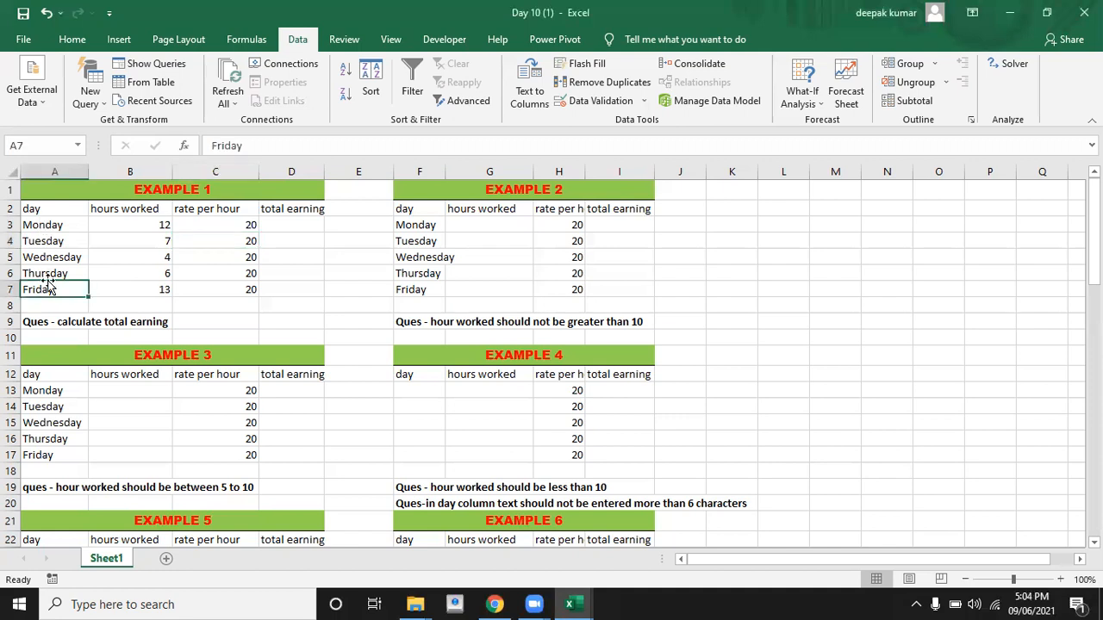
click(141, 223)
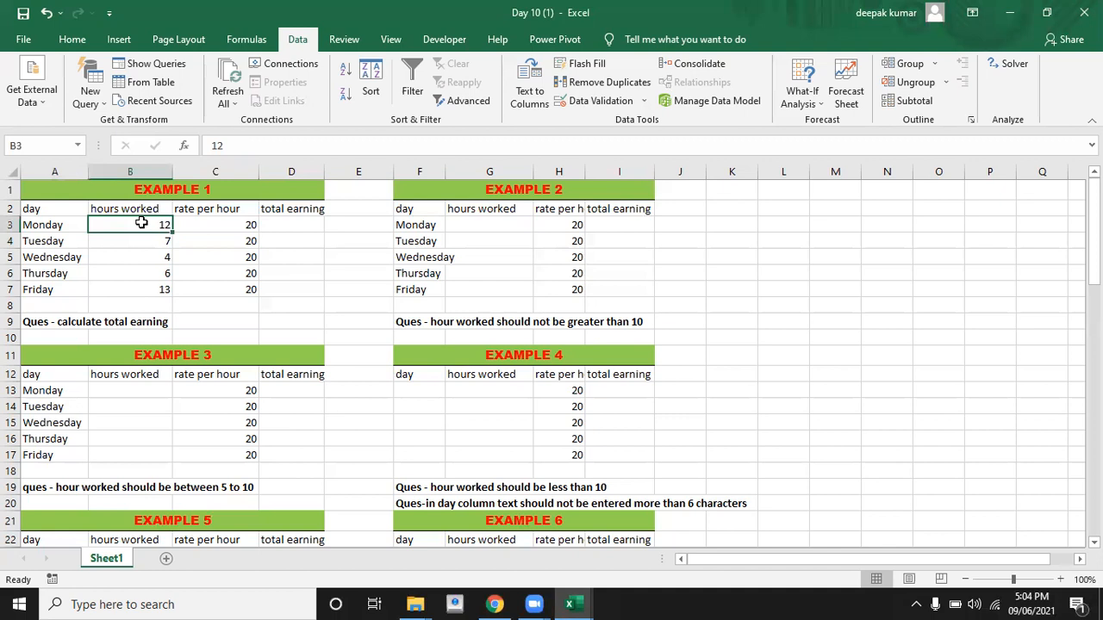
click(143, 241)
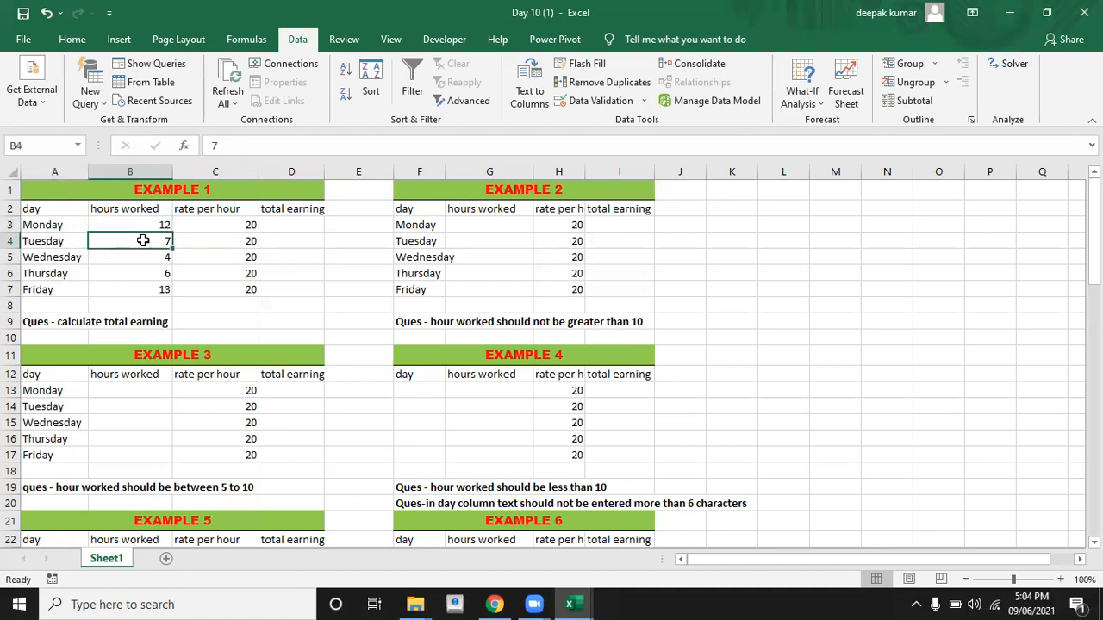
click(144, 257)
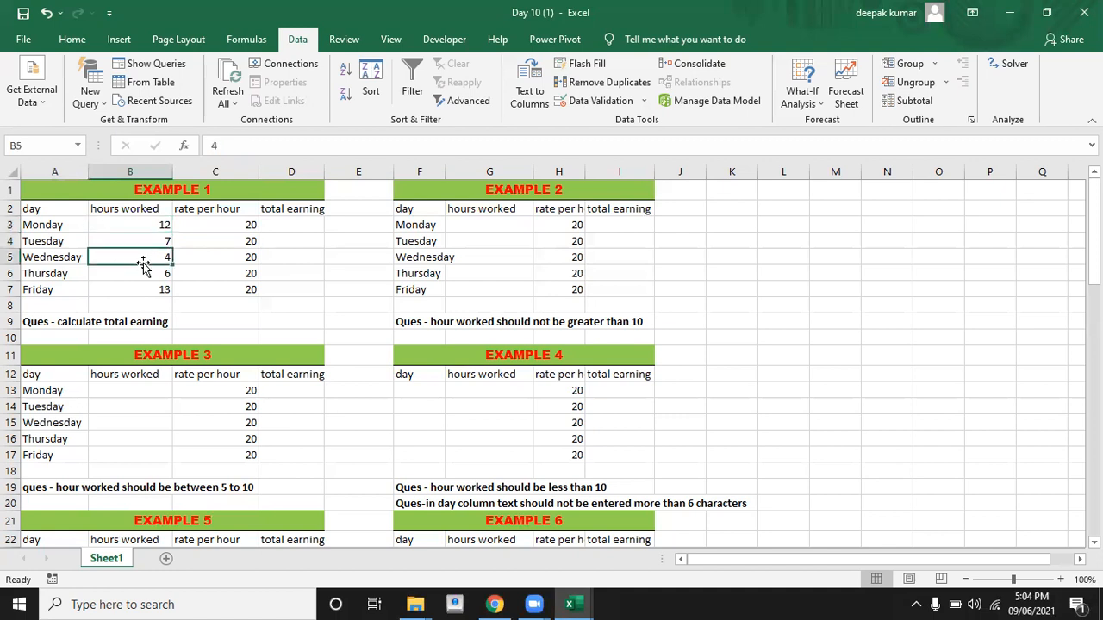
click(233, 223)
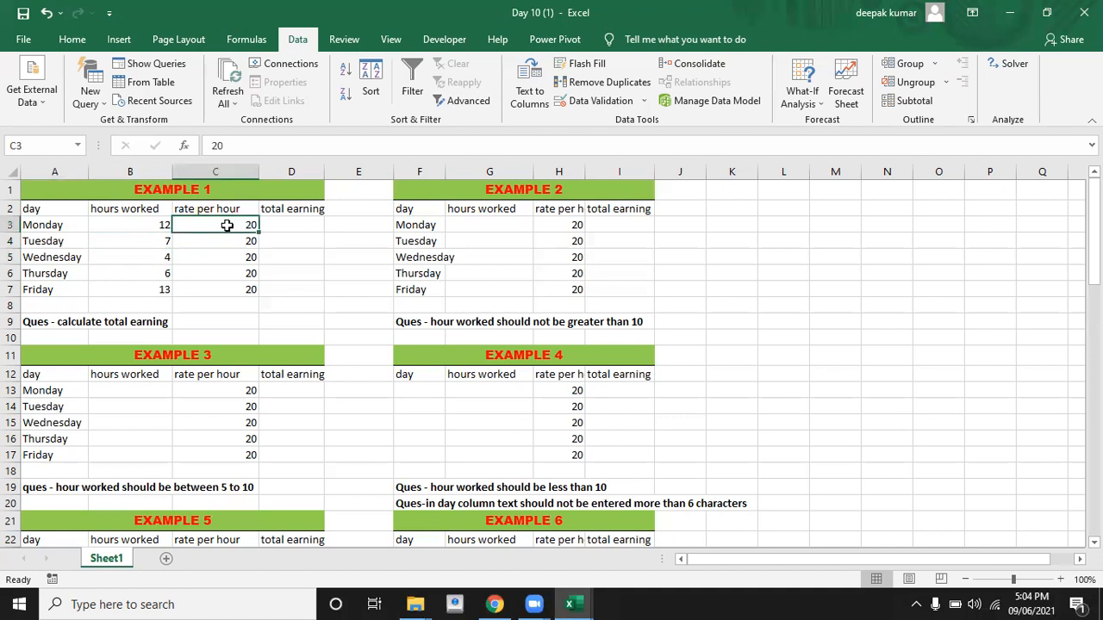
Calculate Monday's total earning in Example 1 by entering the formula =B3*C3 in cell D3.
click(292, 226)
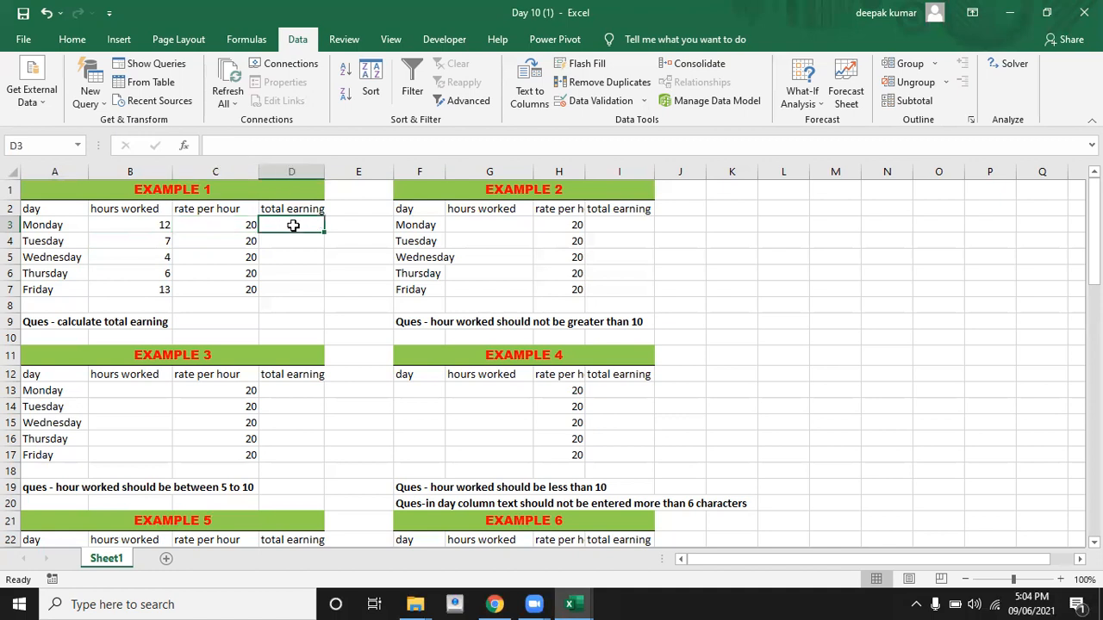
text(=)
key(Left)
key(Left)
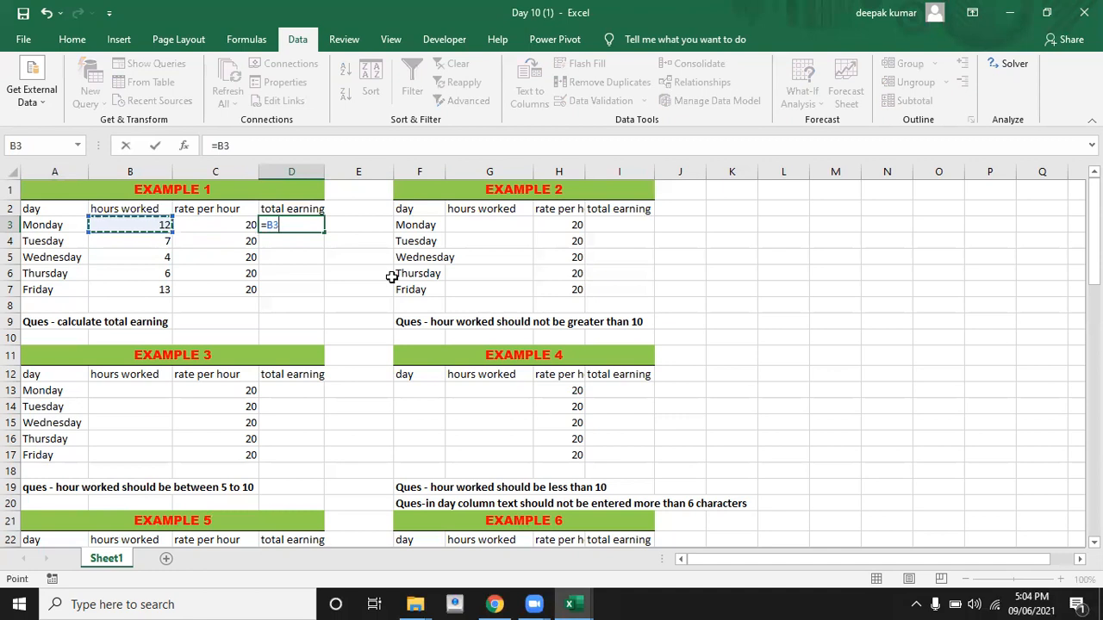
text(*)
key(Left)
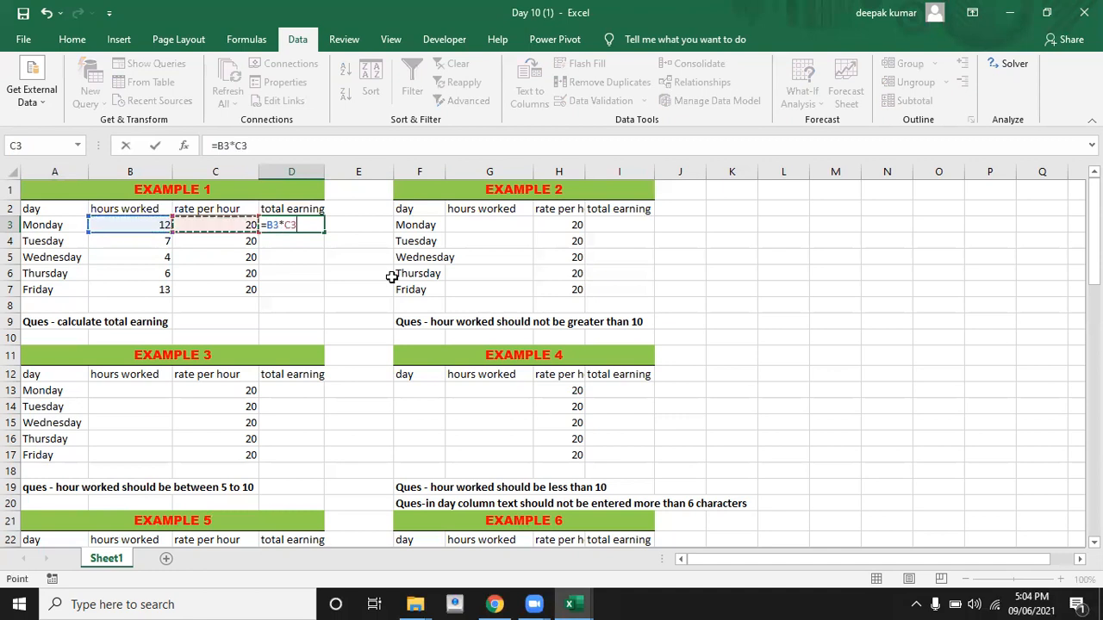
key(Return)
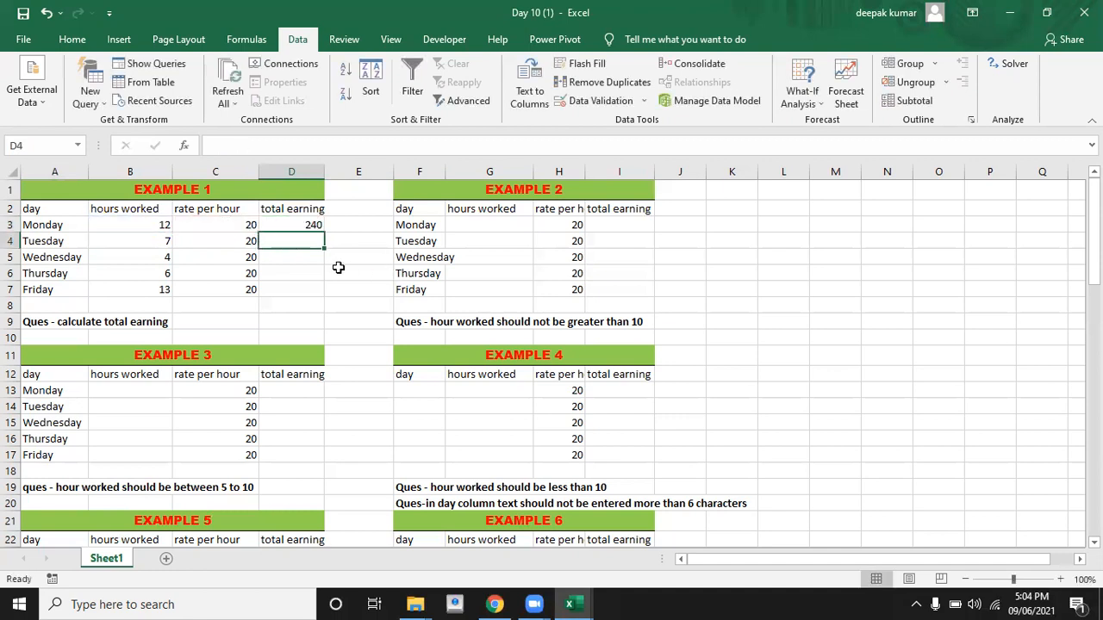
Fill Monday's total earning formula down through Friday in cells D4:D7.
click(303, 224)
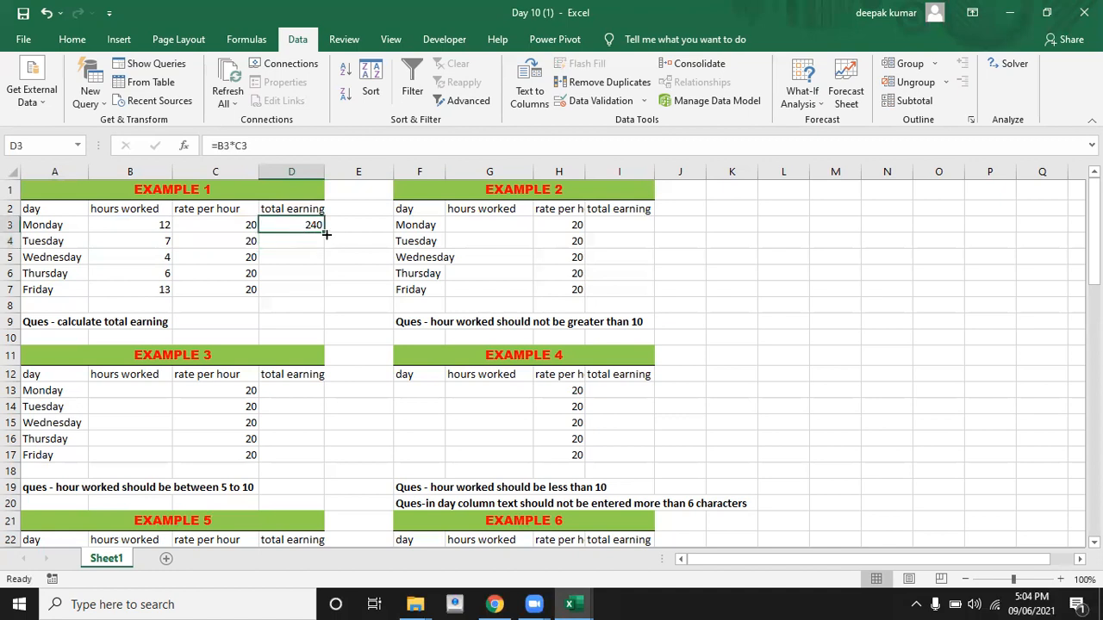
drag(324, 233, 324, 296)
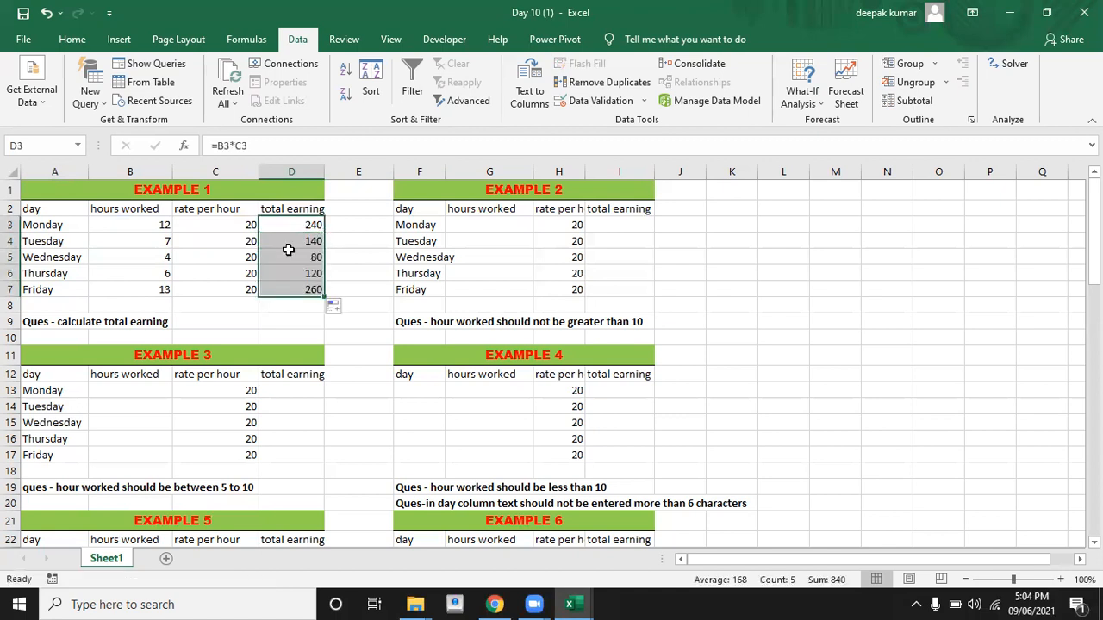
click(290, 255)
Widen column F so the day names in Example 2 fit within their cells.
click(509, 238)
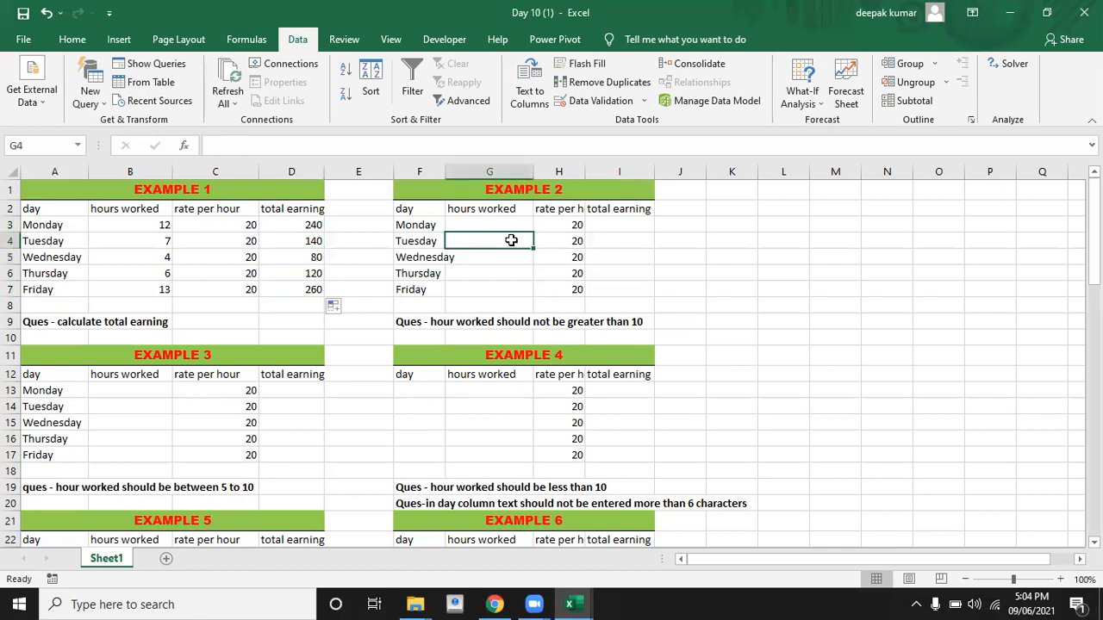
drag(444, 175, 462, 175)
click(633, 294)
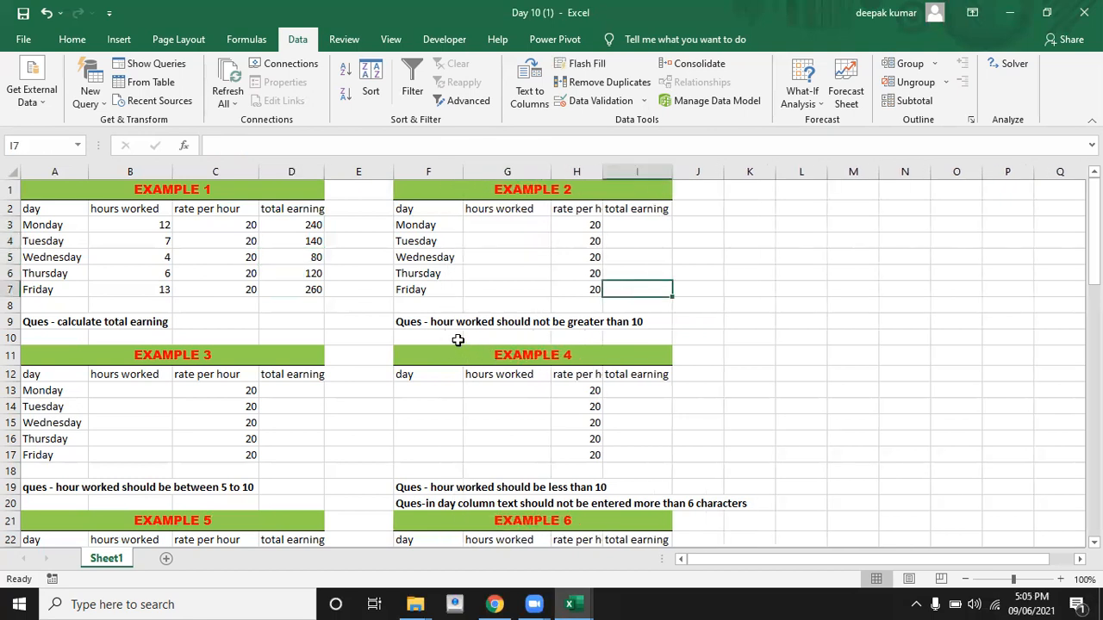
Open the data validation settings for Example 2's hours worked cells G3:G7, keeping the table uncovered.
click(512, 227)
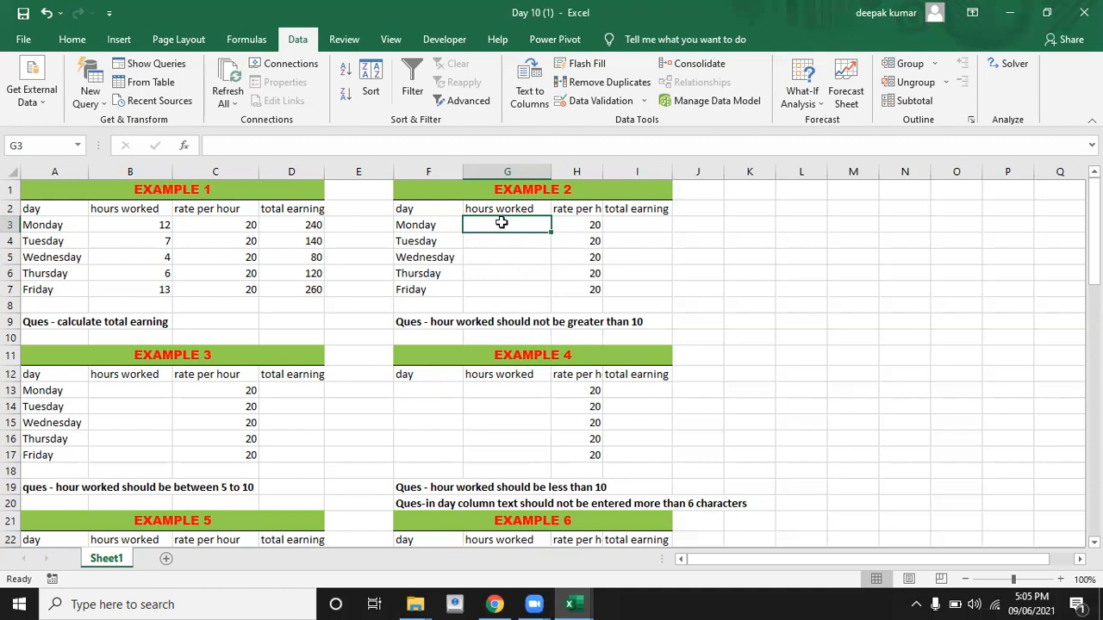
key(shift+Down)
key(shift+Down)
key(shift+Down)
key(shift+Down)
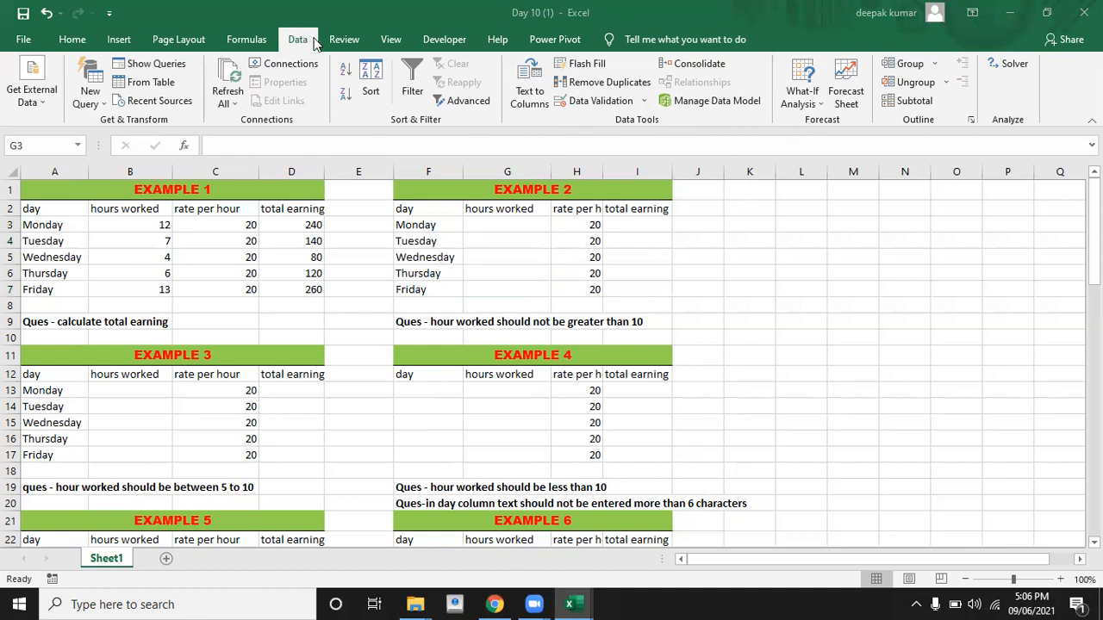
drag(507, 225, 506, 290)
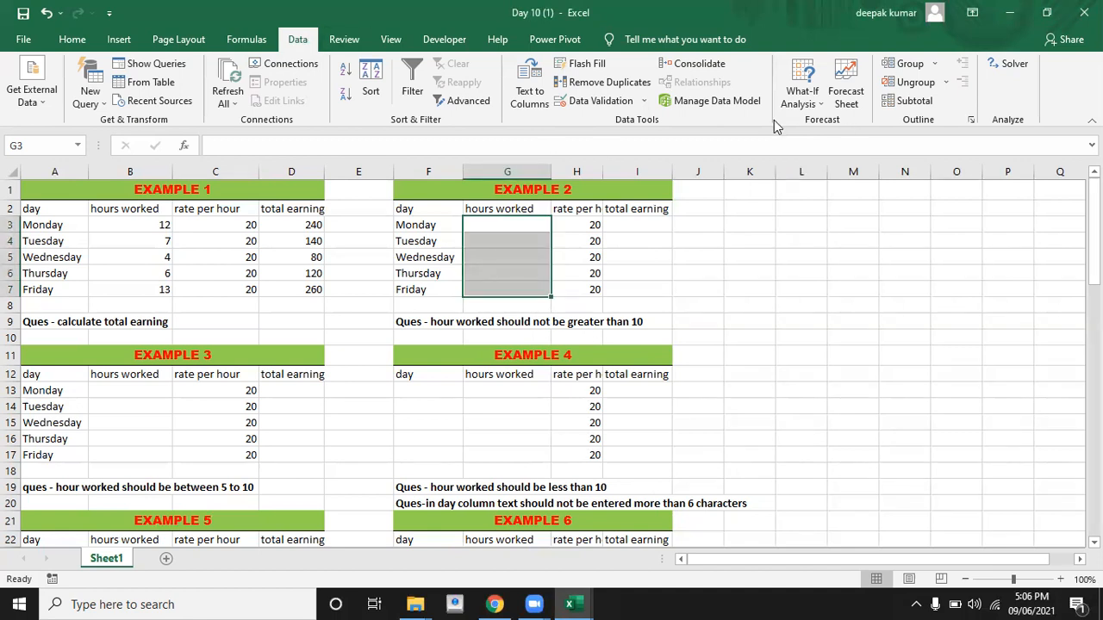
click(613, 105)
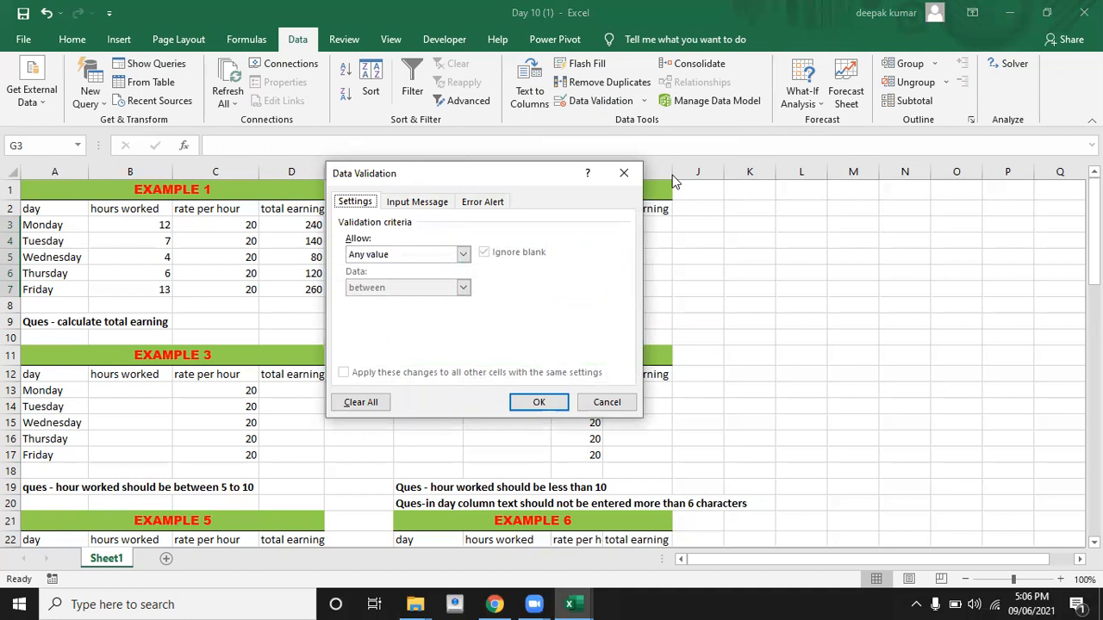
drag(415, 172, 796, 149)
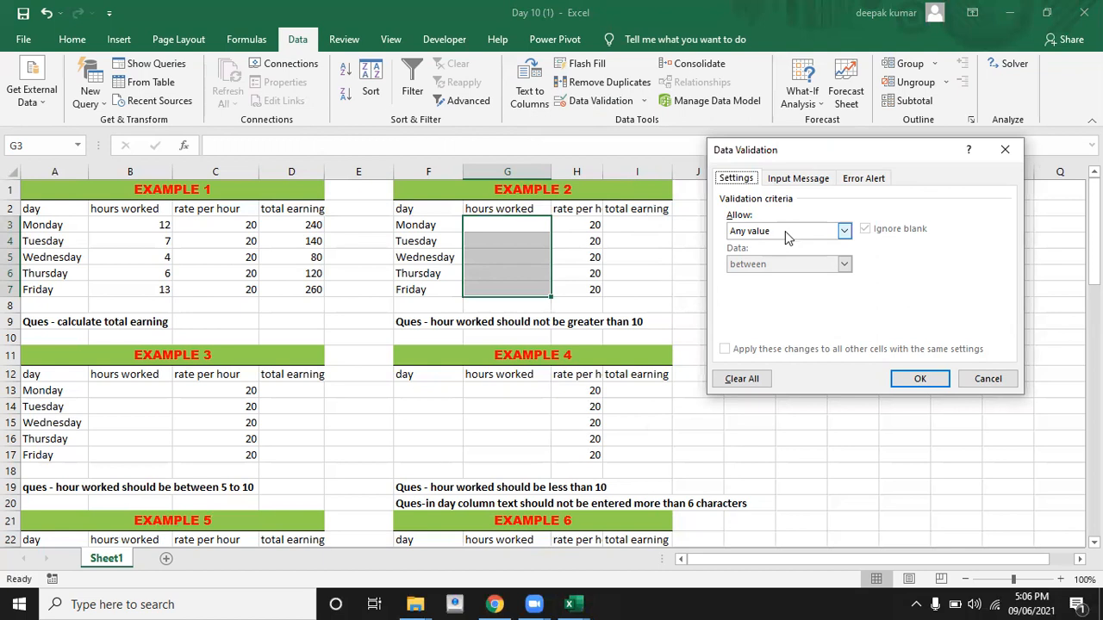
Restrict Example 2's hours worked cells to whole numbers less than a maximum of 10.
click(844, 232)
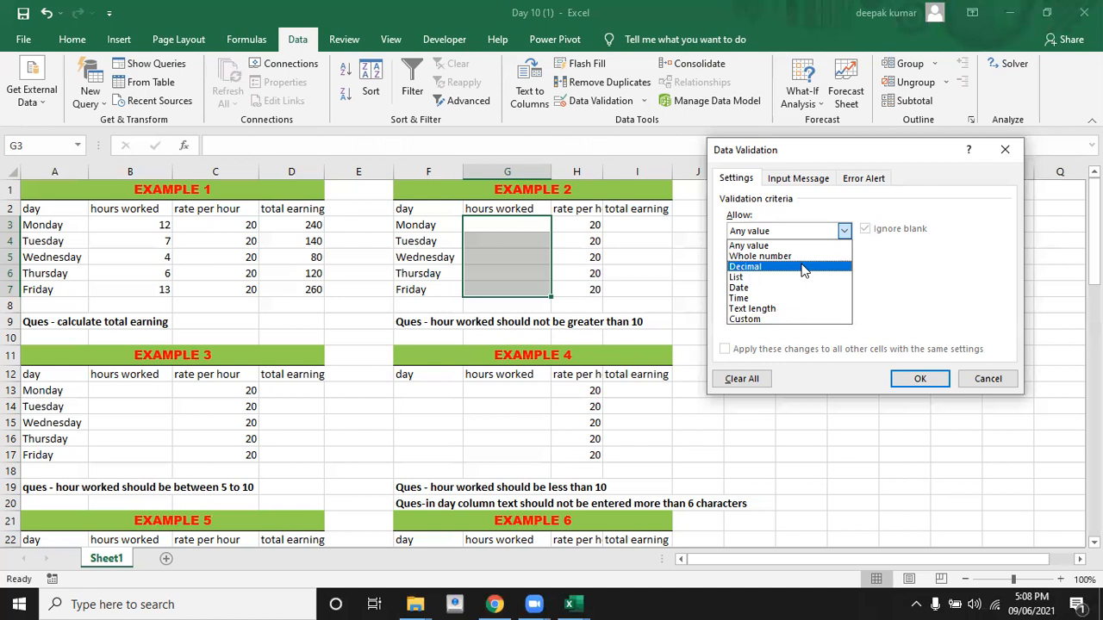
click(772, 257)
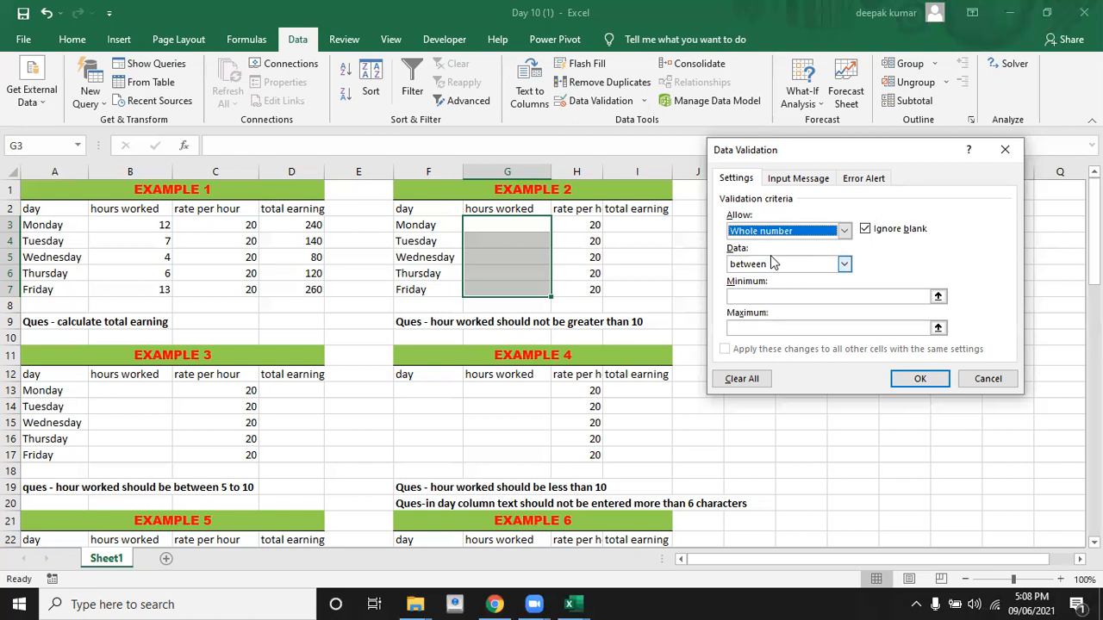
click(796, 266)
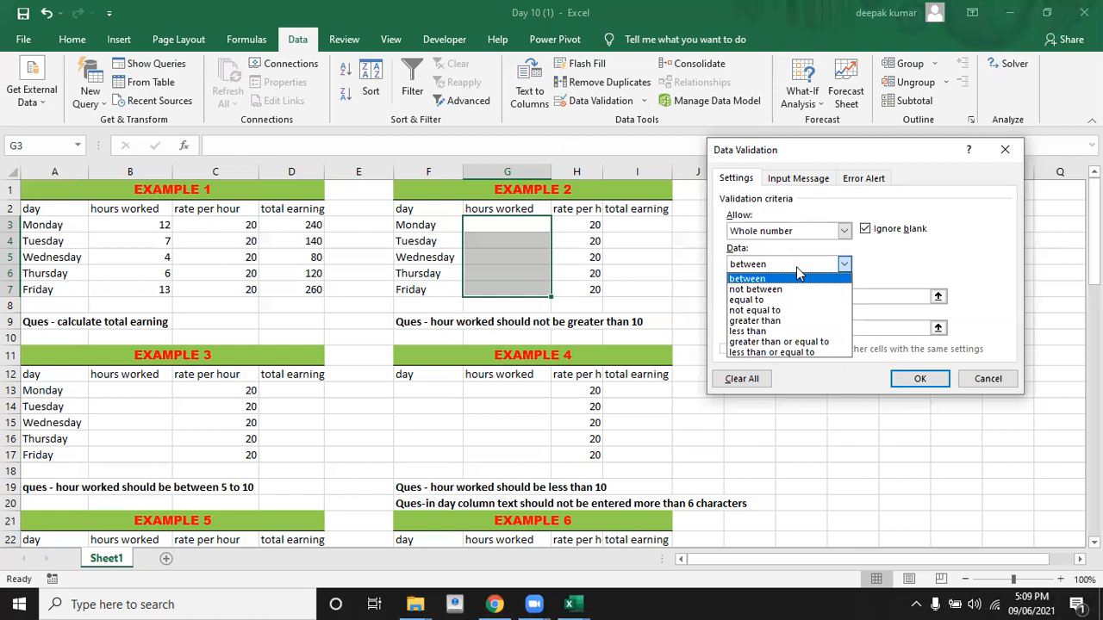
click(770, 332)
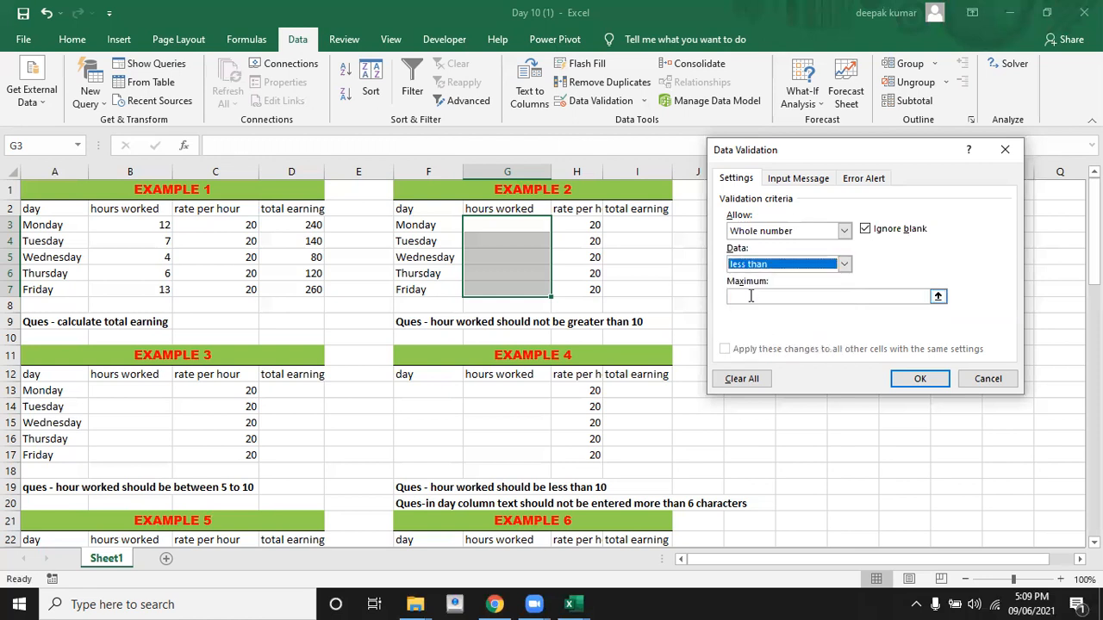
click(750, 295)
text(10)
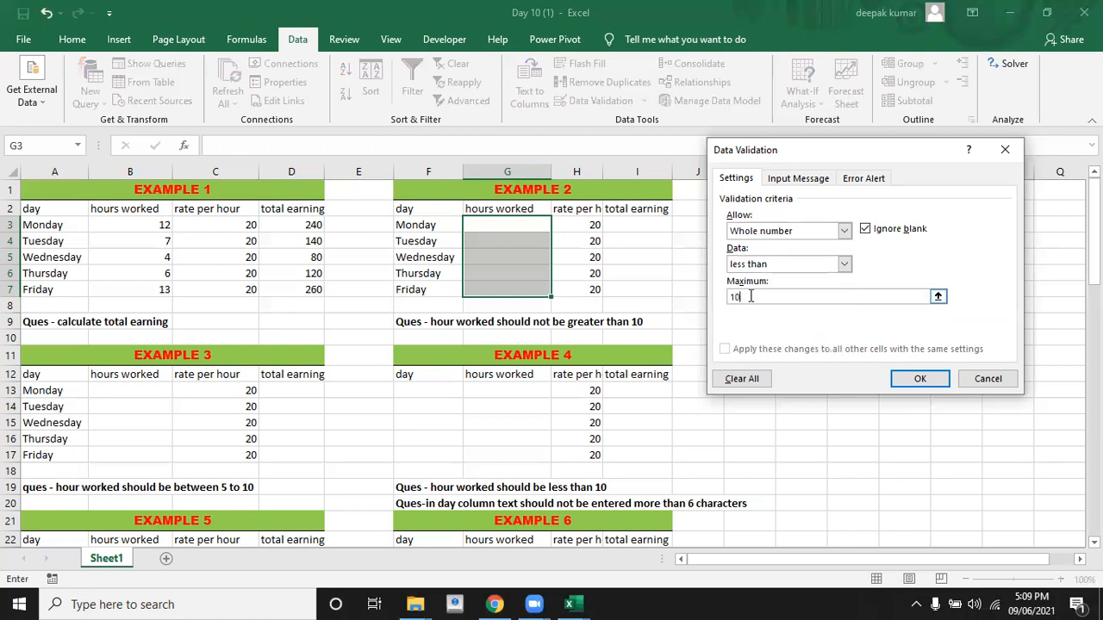
click(919, 381)
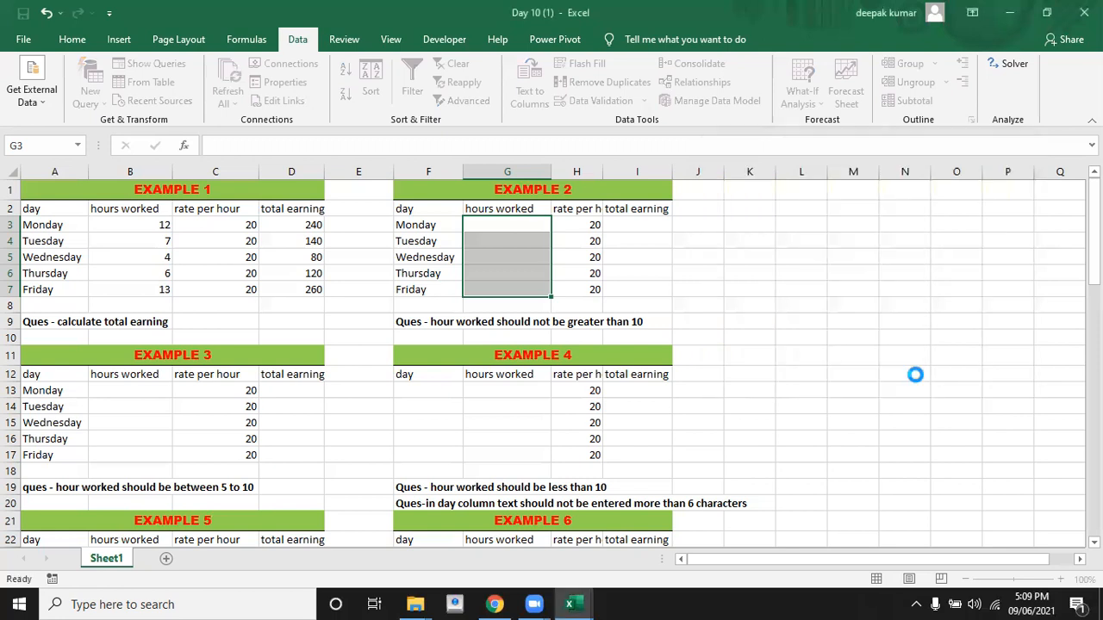
Enter hours worked of 5 for Monday, 7 for Tuesday and 4 for Wednesday in Example 2.
click(524, 227)
text(5)
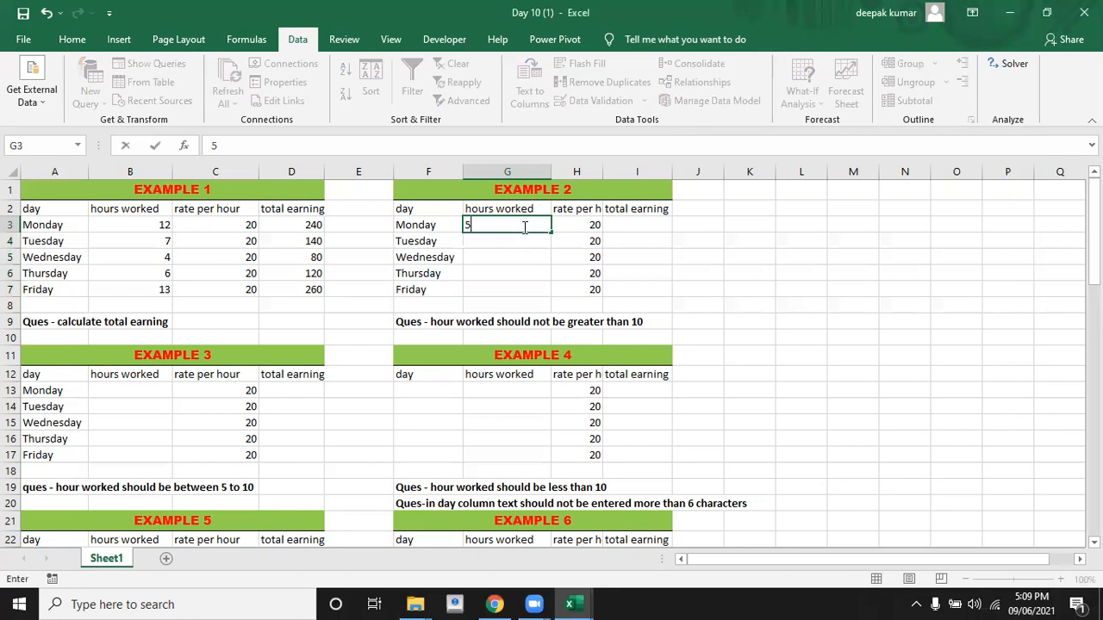
key(Return)
text(7)
key(Return)
text(4)
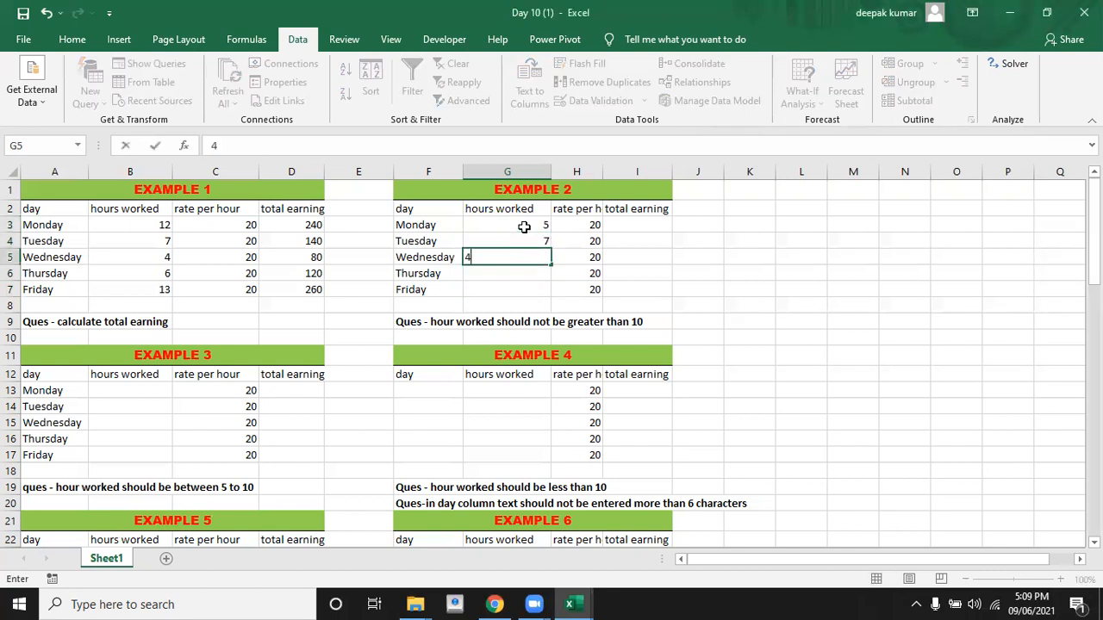
key(Return)
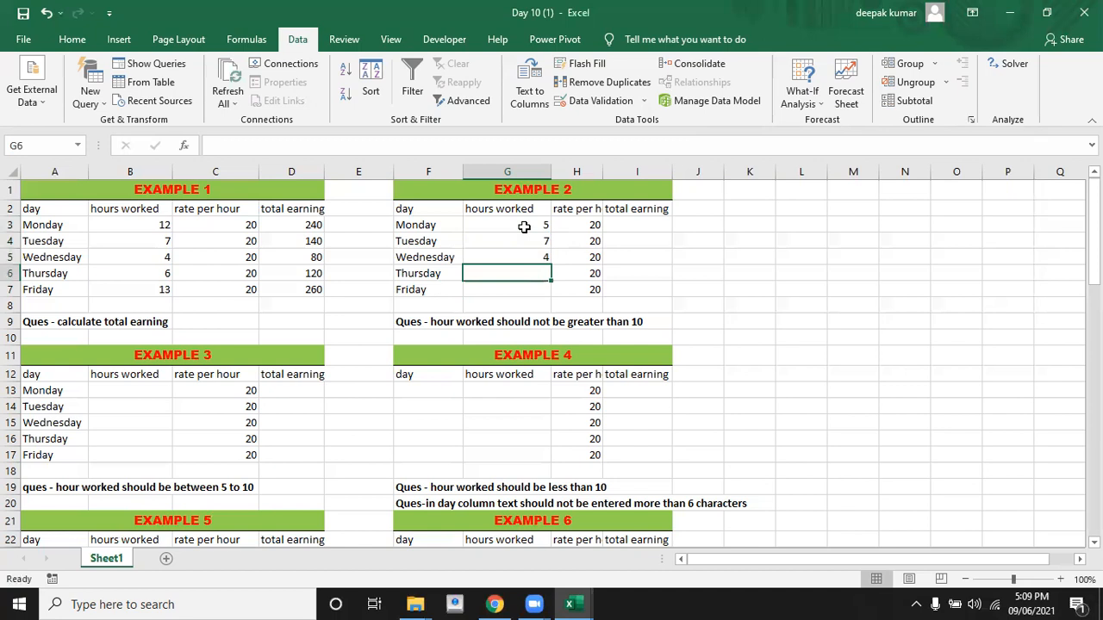
Test the validation rule by trying 11 hours for Thursday in Example 2, retrying it, and cancel the entry.
text(11)
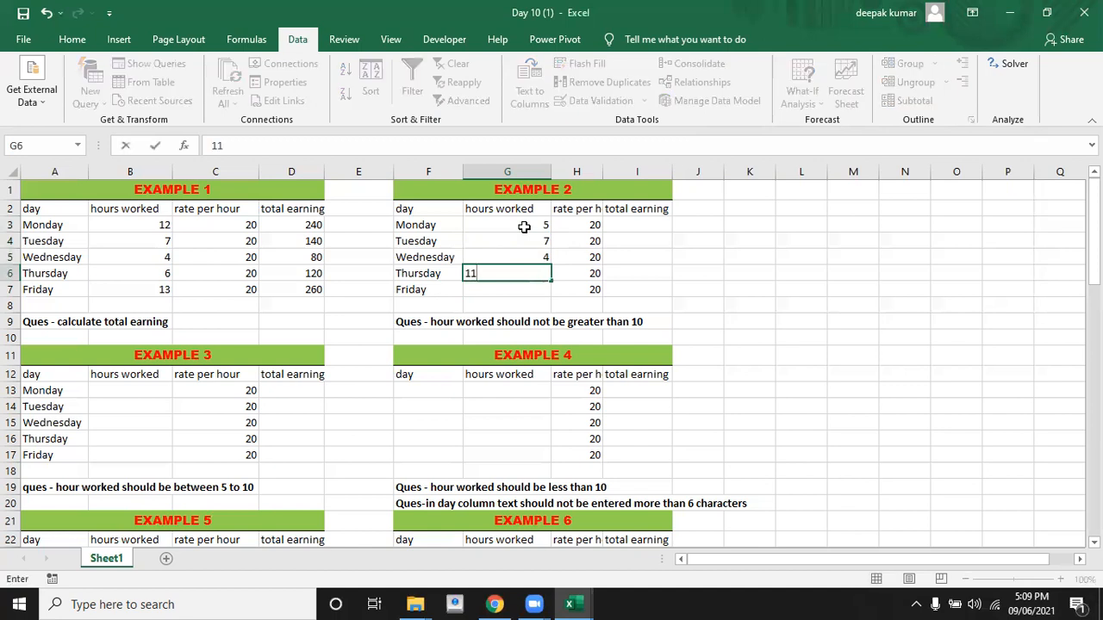
key(Return)
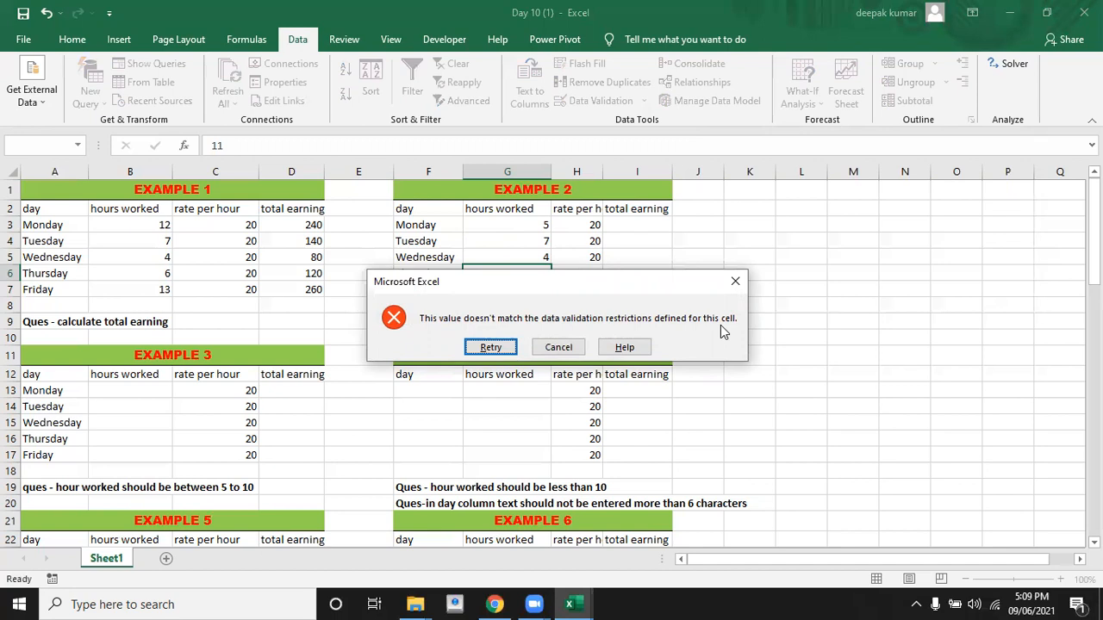
click(487, 351)
key(Return)
click(488, 349)
key(Return)
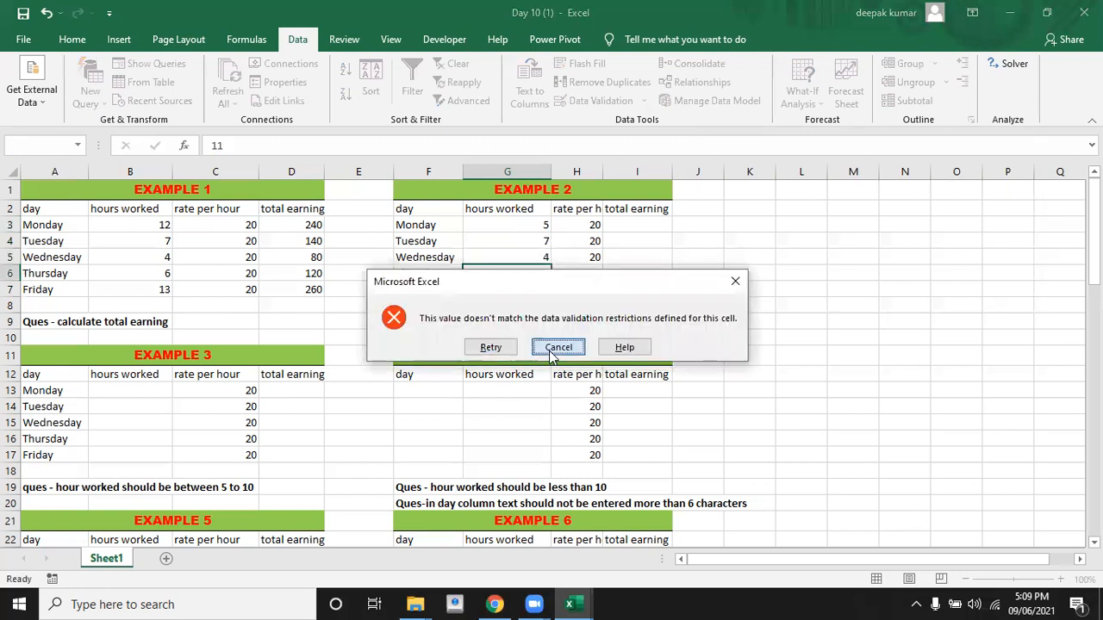
click(557, 349)
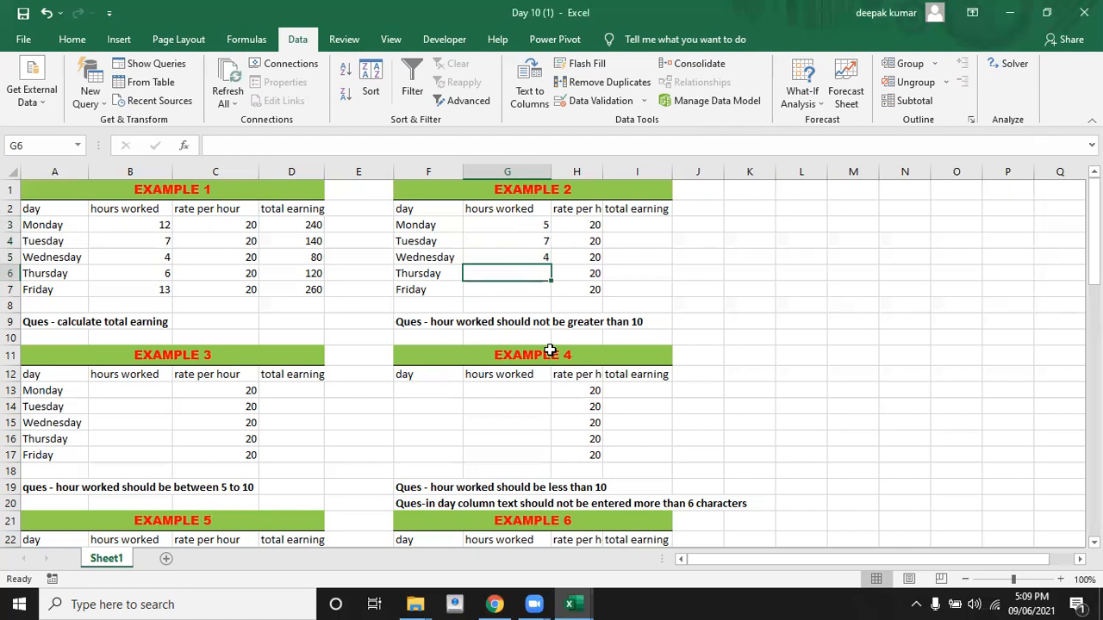
Look over the Example 3 table and the examples further down the sheet.
click(208, 432)
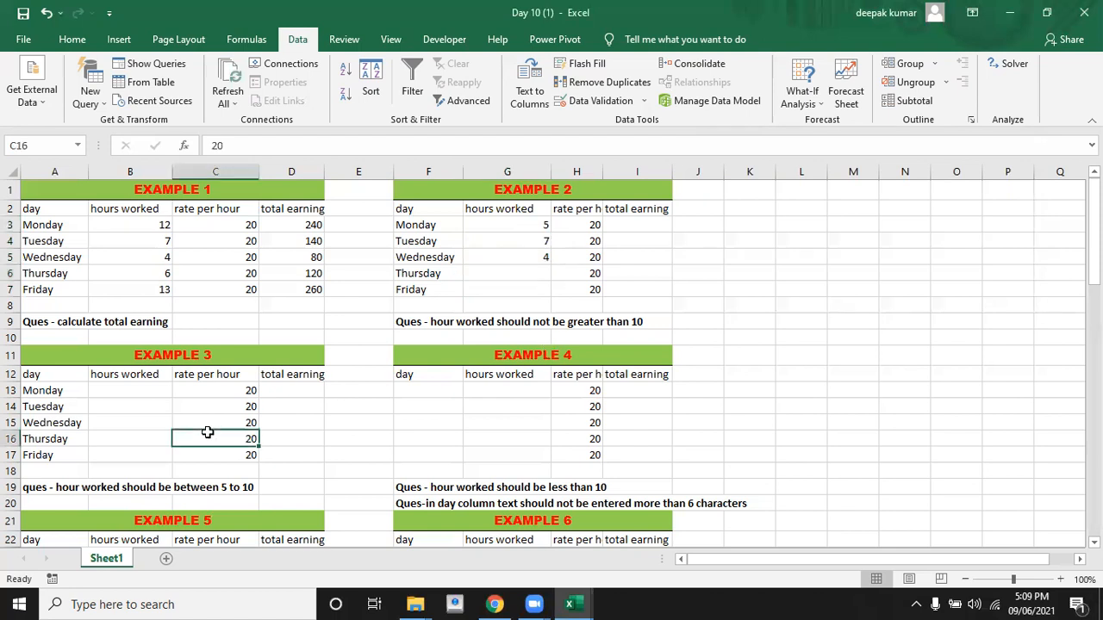
key(Down)
key(Down)
key(Down)
key(Down)
key(Down)
key(Down)
key(Down)
key(Down)
key(Down)
key(Down)
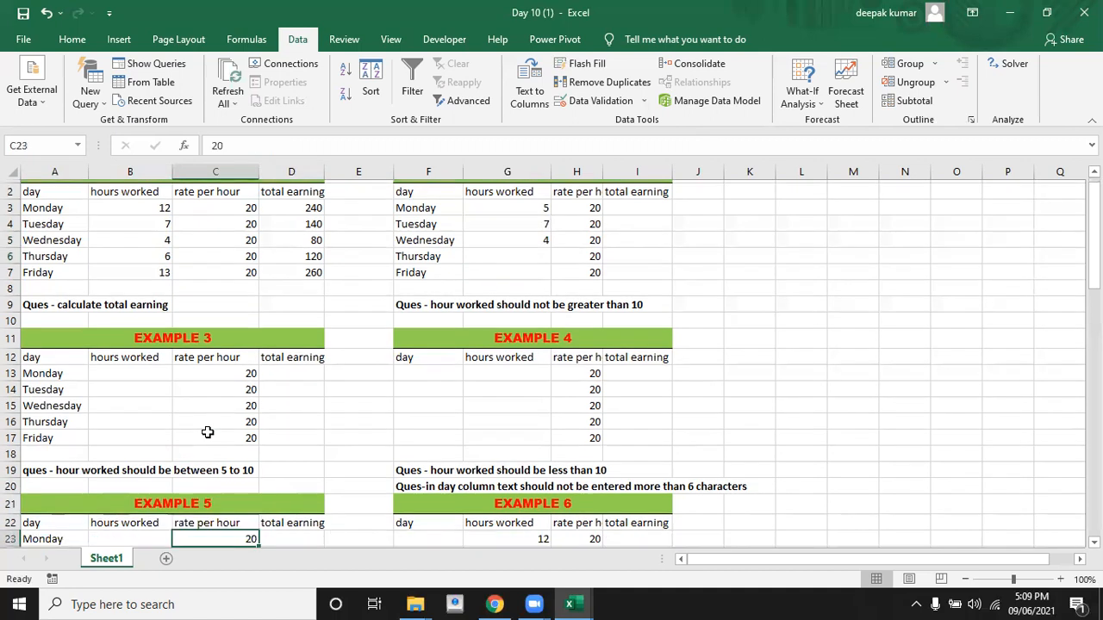
Restrict Example 3's Monday to Friday hours worked cells to whole numbers between a minimum of 5 and a maximum of 10.
key(Up)
key(Up)
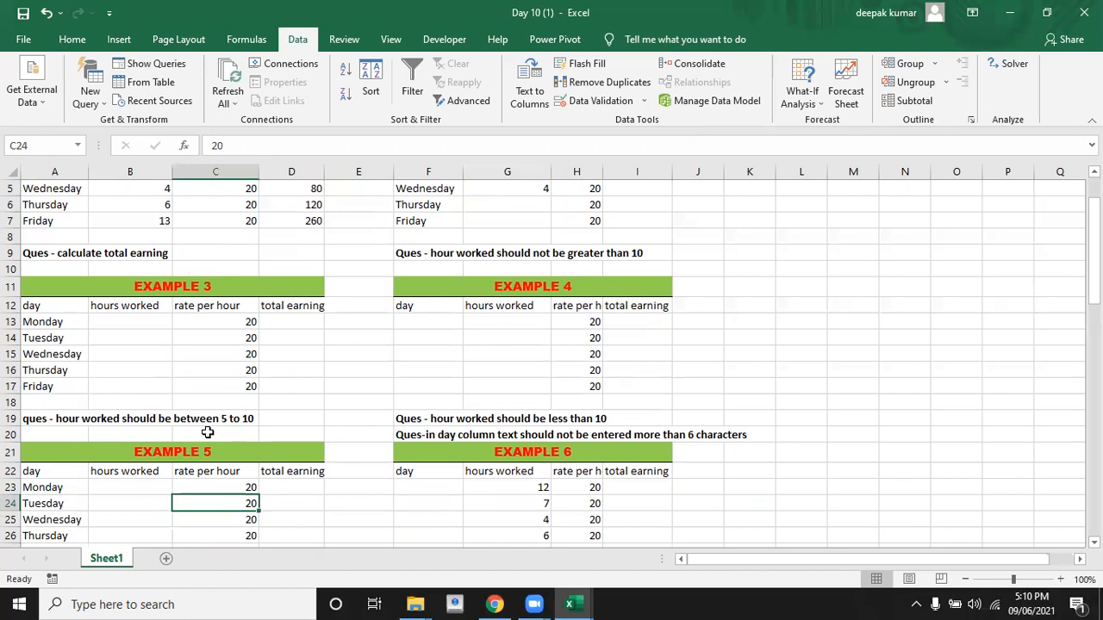
click(131, 323)
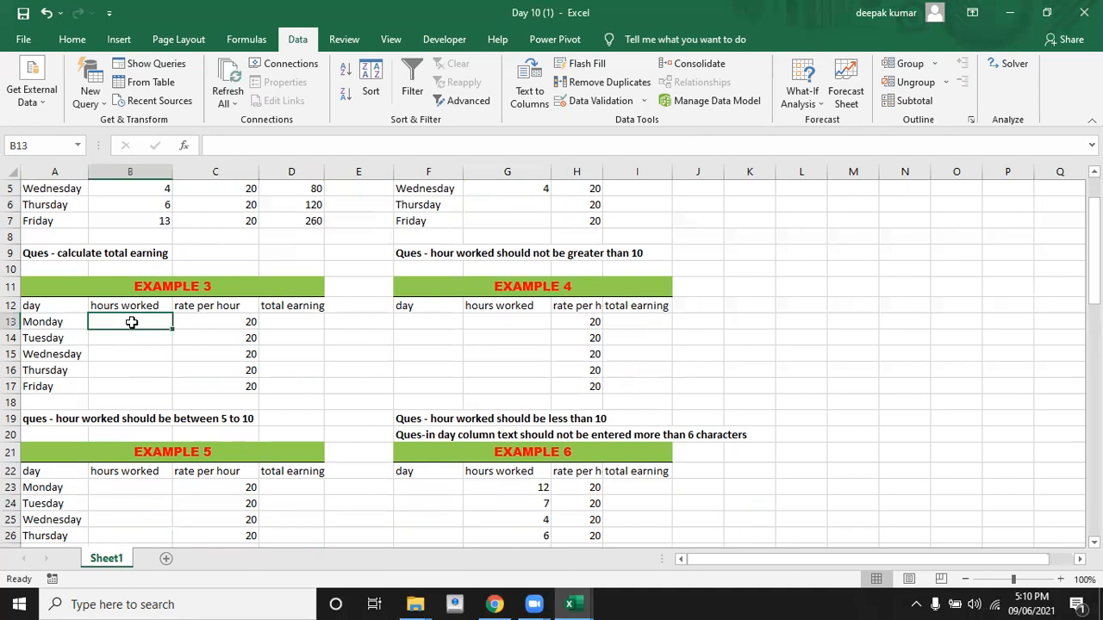
key(shift+Down)
key(shift+Down)
key(shift+Down)
key(shift+Down)
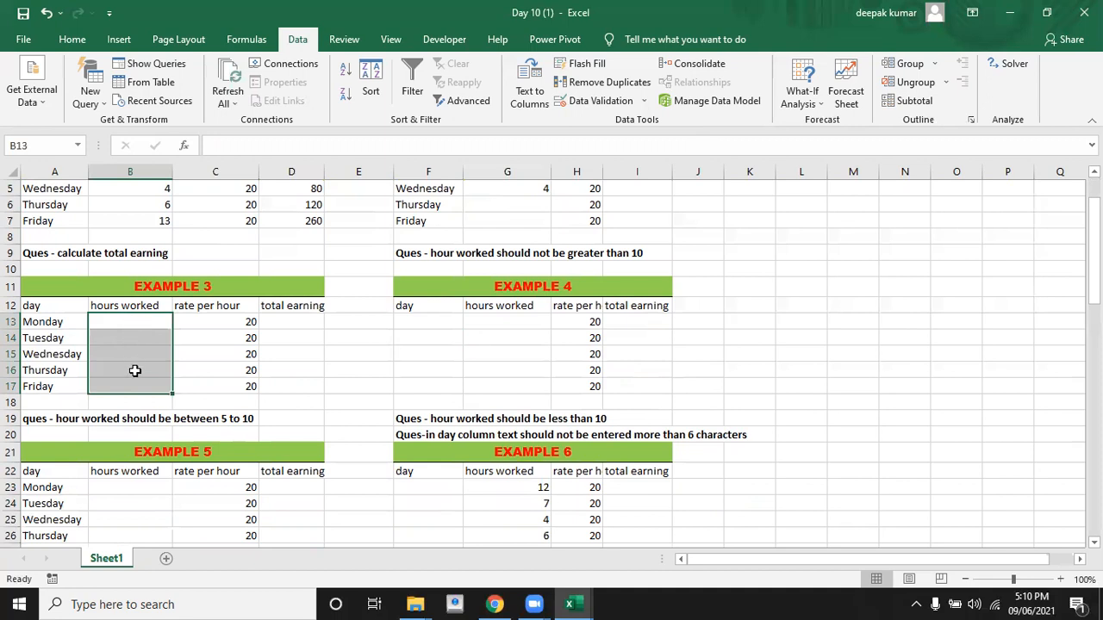
click(608, 102)
click(762, 232)
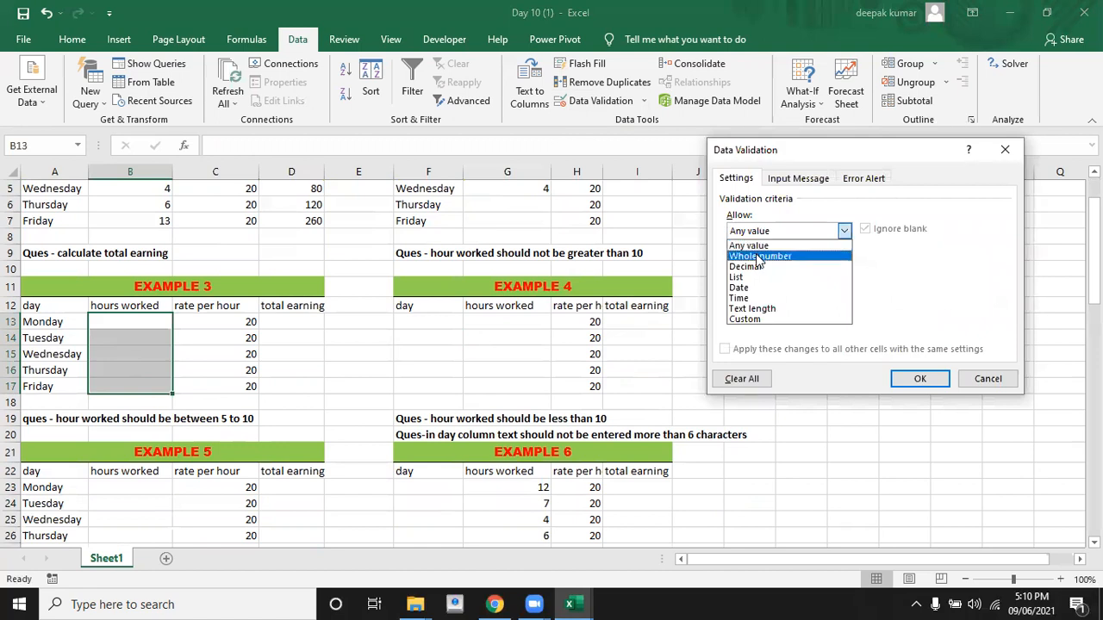
click(758, 257)
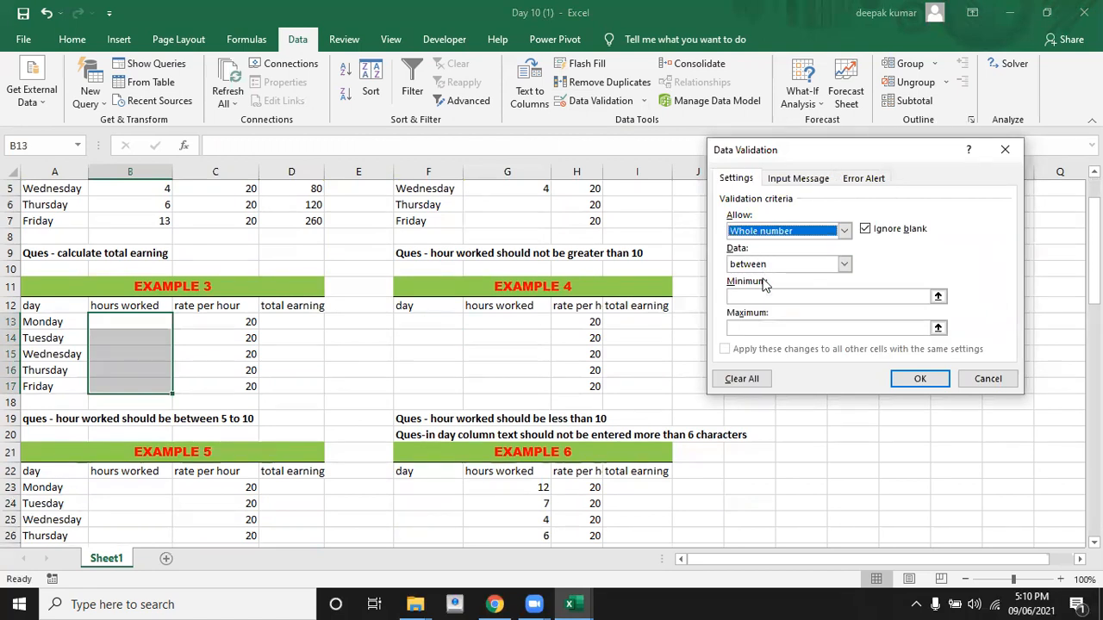
click(754, 295)
text(5)
key(Tab)
text(10)
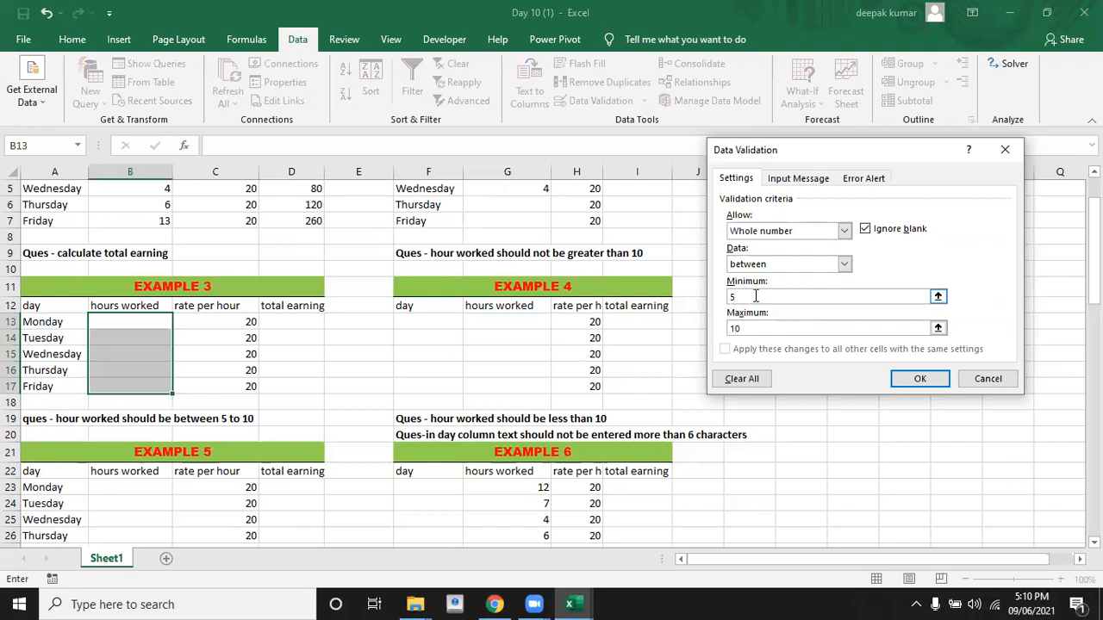
click(917, 378)
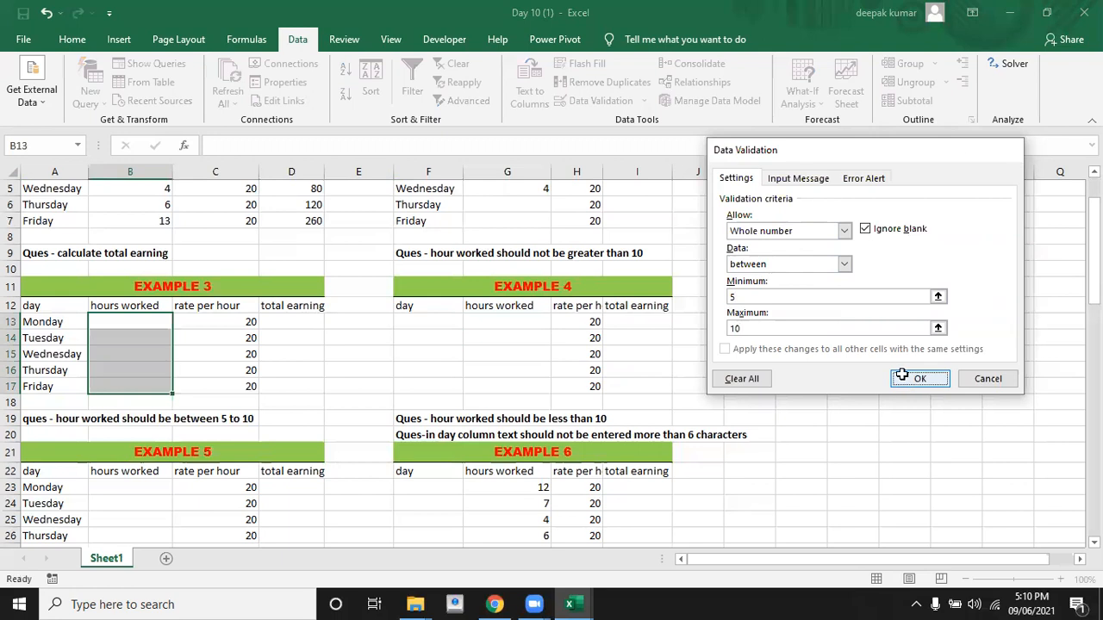
Enter hours worked of 6 for Monday, 7 for Tuesday, 8 for Wednesday and 9 for Thursday in Example 3.
click(152, 332)
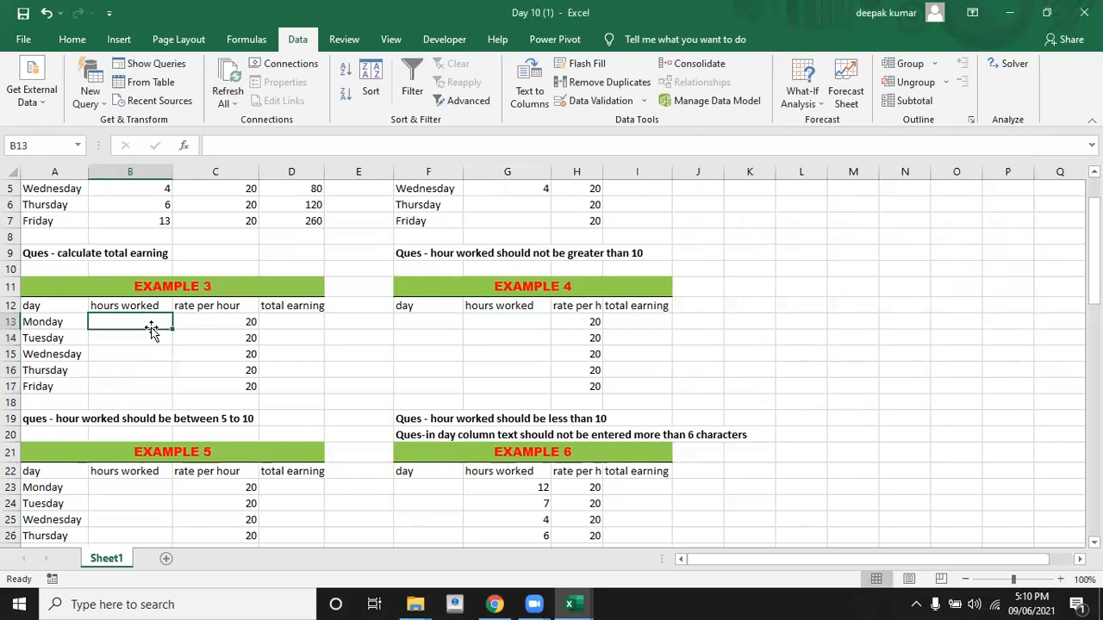
text(6)
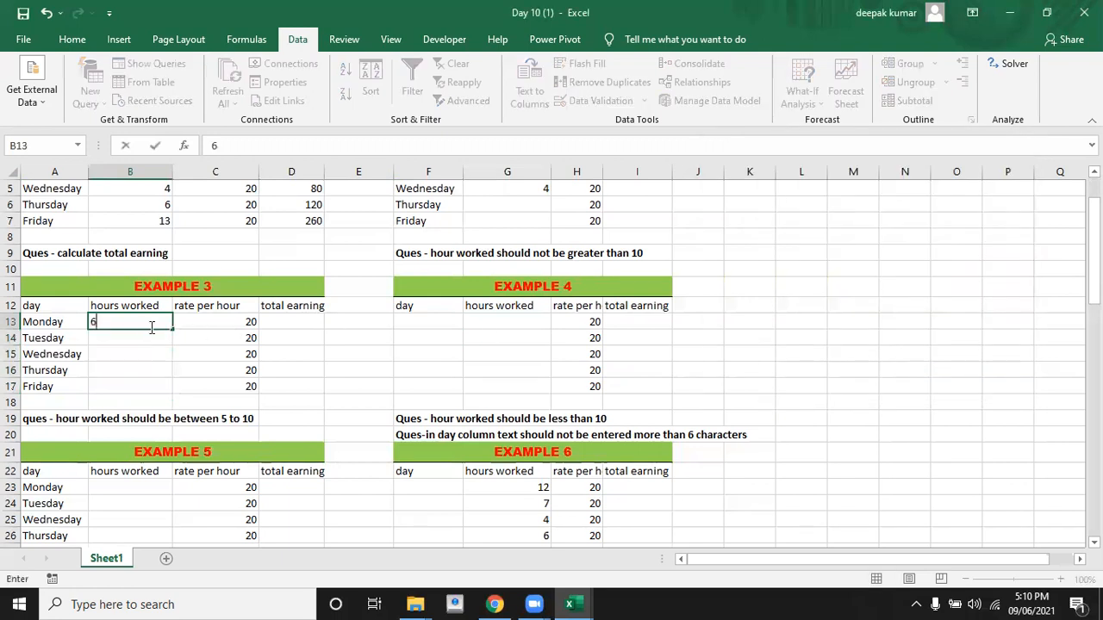
key(Return)
text(7)
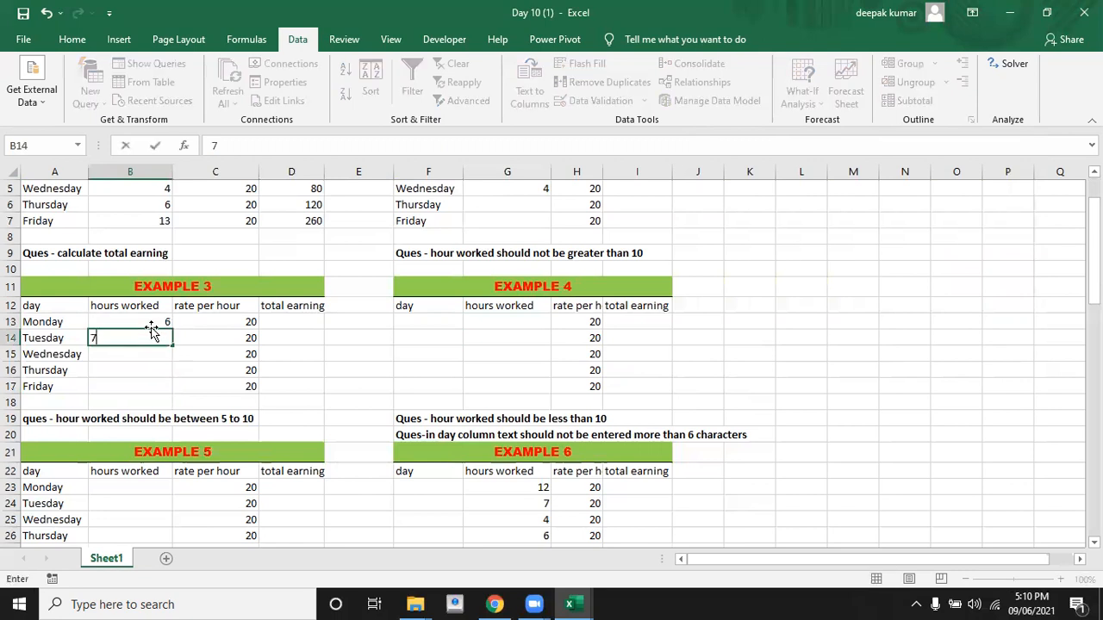
key(Return)
text(8)
key(Return)
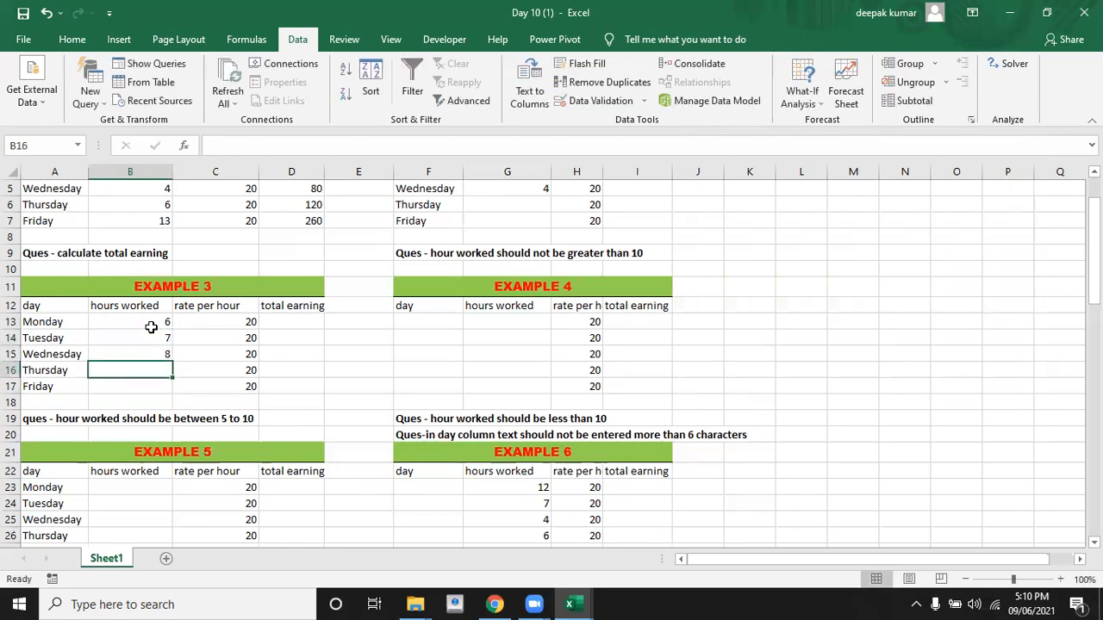
text(9)
key(Return)
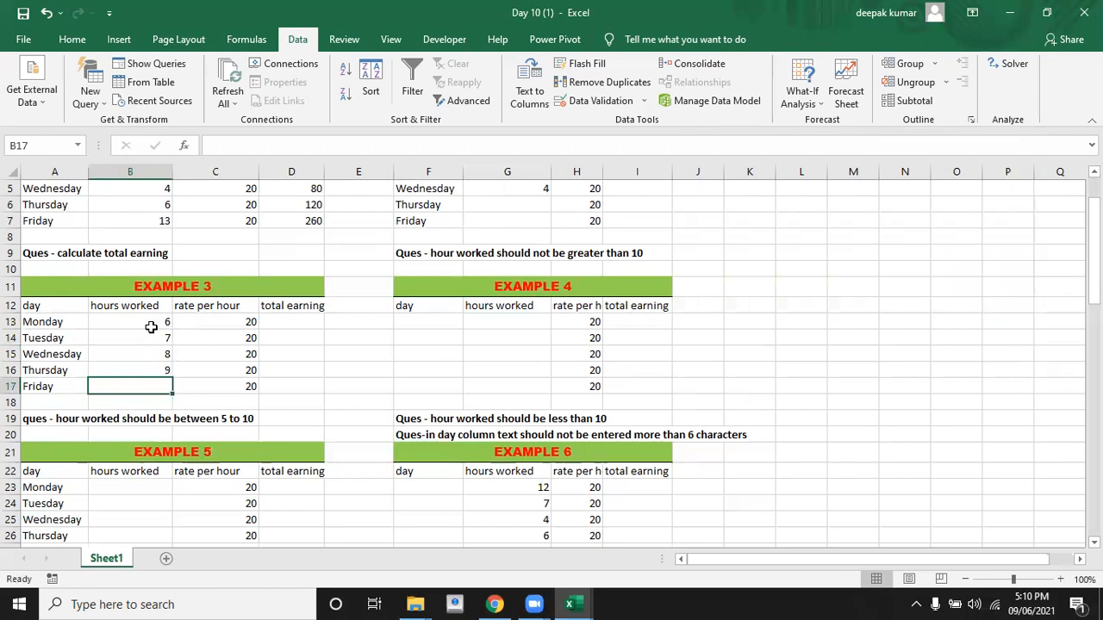
Test Example 3's validation rule by trying 12 and then 4 hours for Friday, cancelling each entry.
text(12)
key(Return)
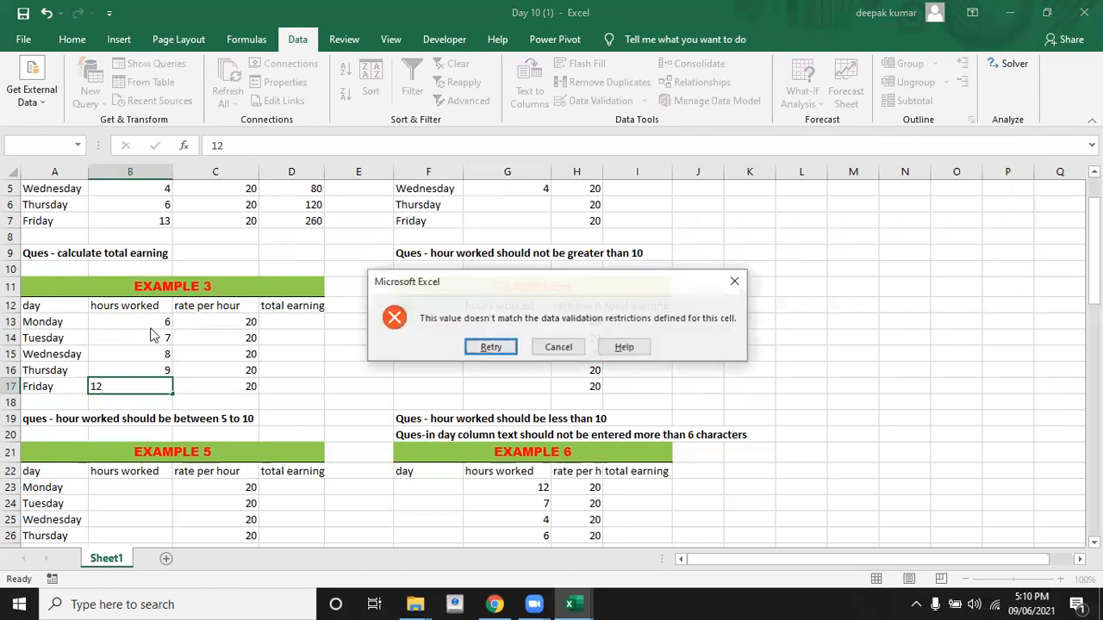
key(Escape)
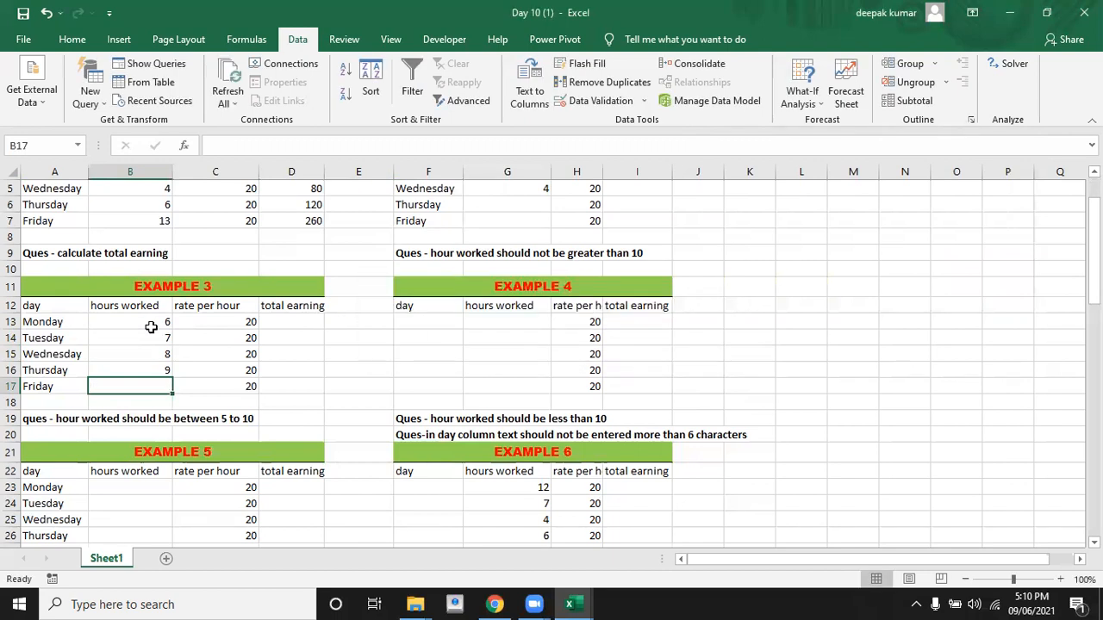
text(6)
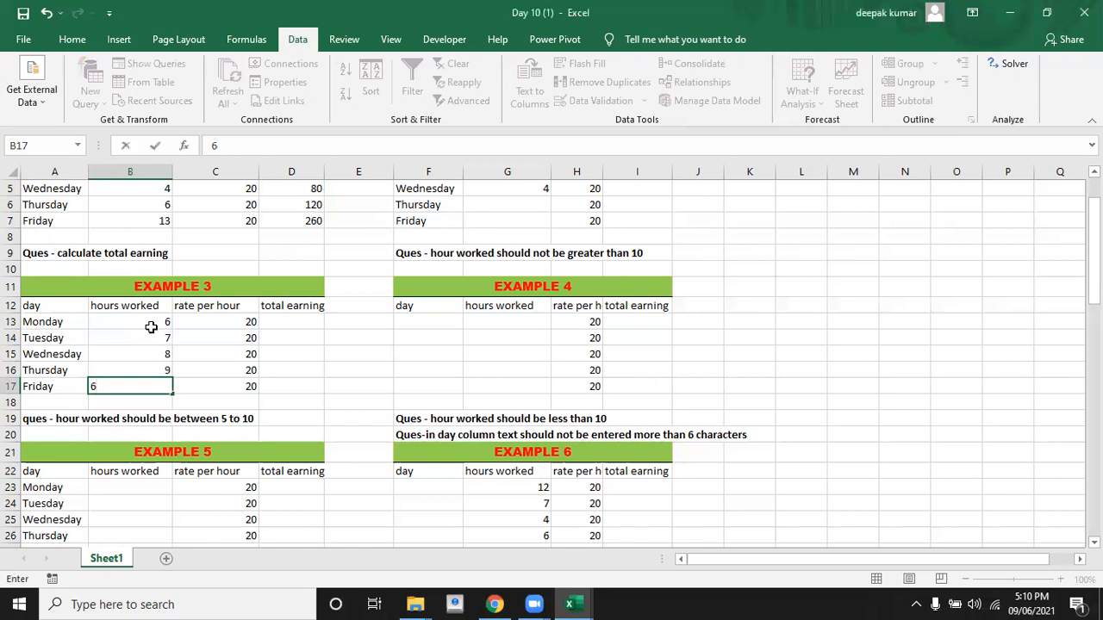
key(BackSpace)
text(4)
key(Return)
key(Escape)
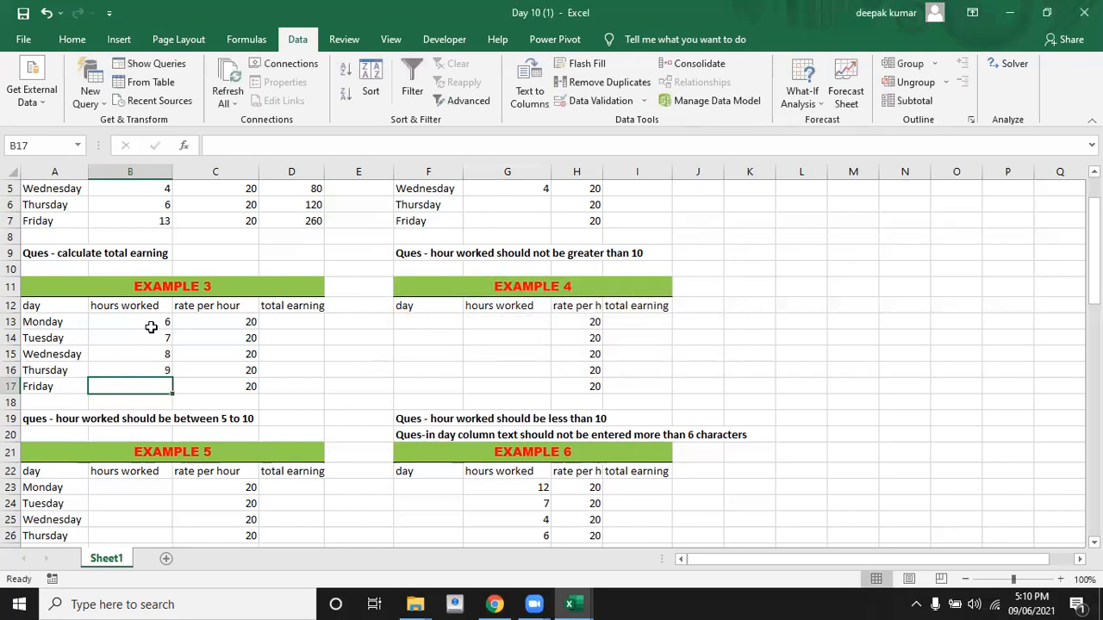
Restrict Example 4's five hours worked cells to whole numbers less than a maximum of 10.
key(Right)
key(Right)
key(Right)
key(Right)
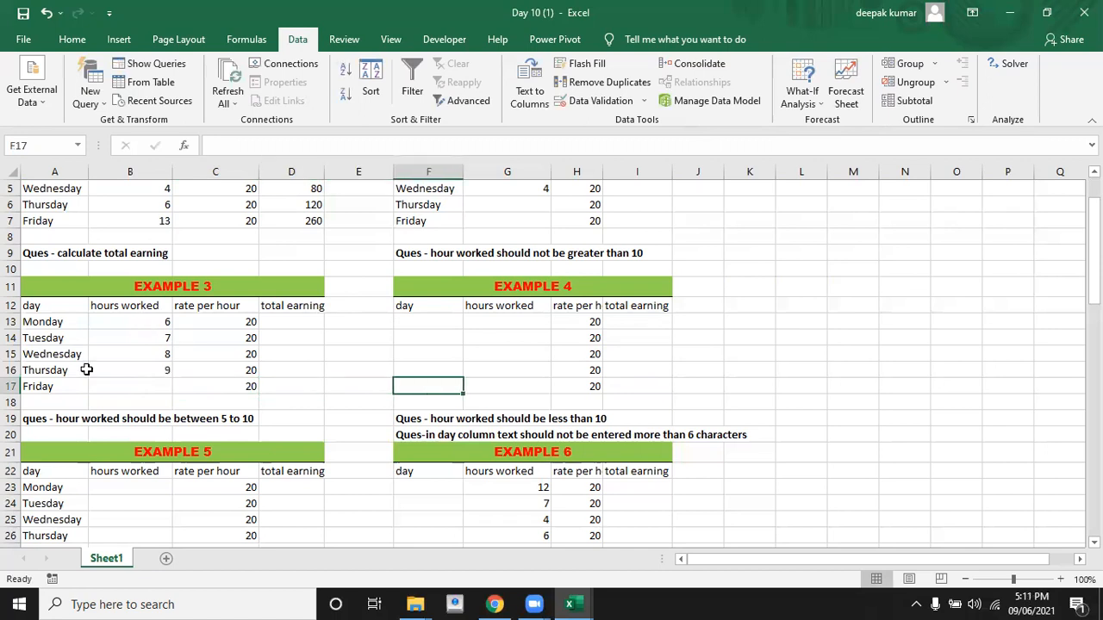
click(514, 324)
key(shift+Down)
key(shift+Down)
key(shift+Down)
key(shift+Down)
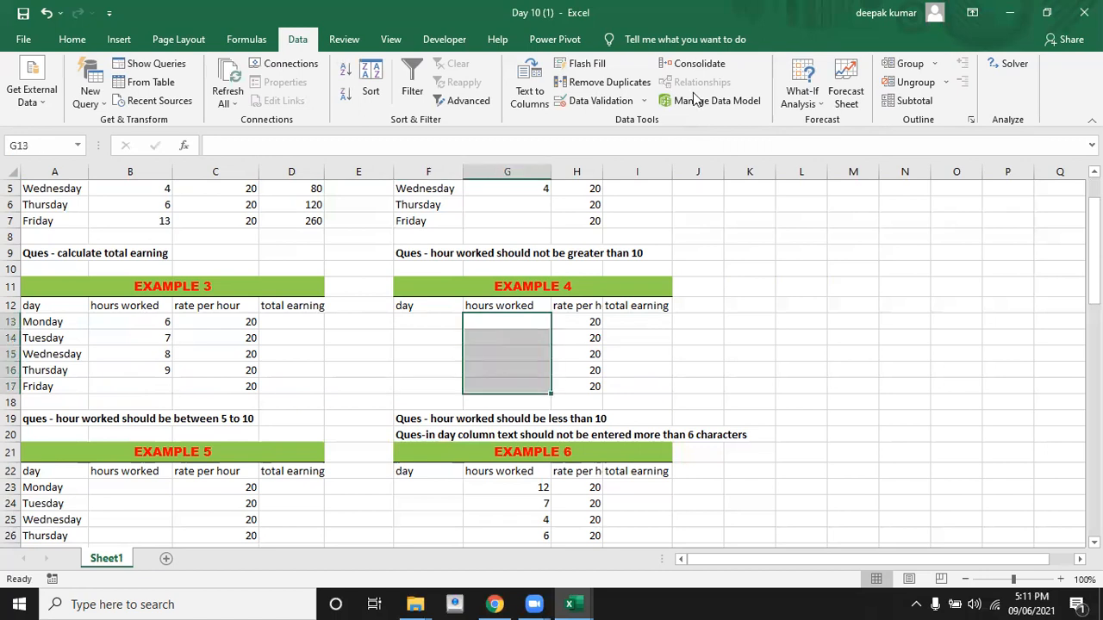
click(600, 100)
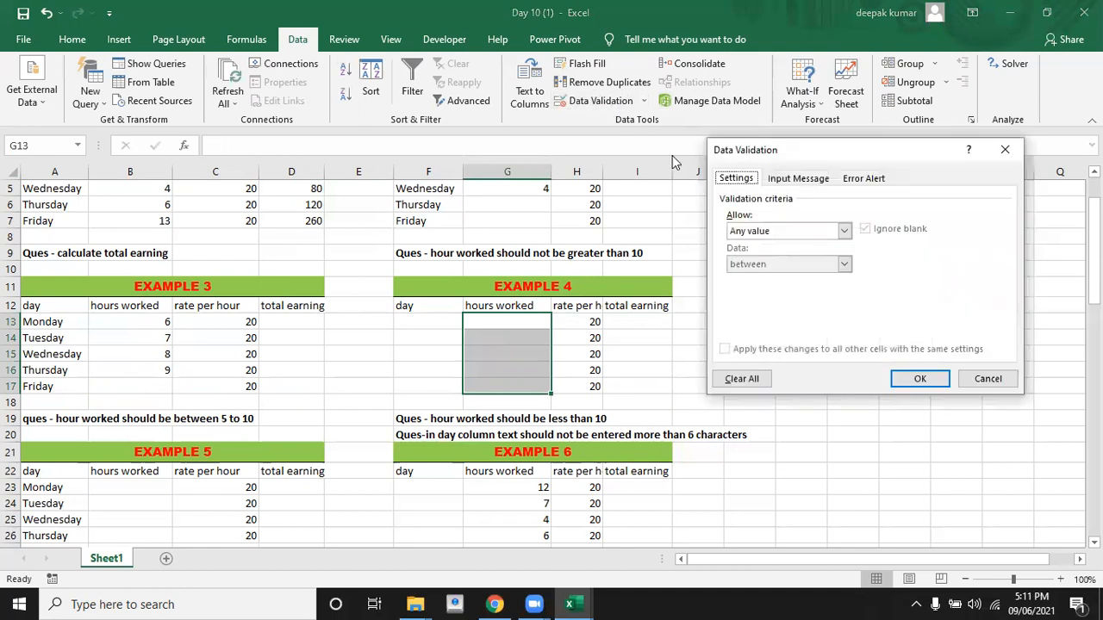
click(763, 233)
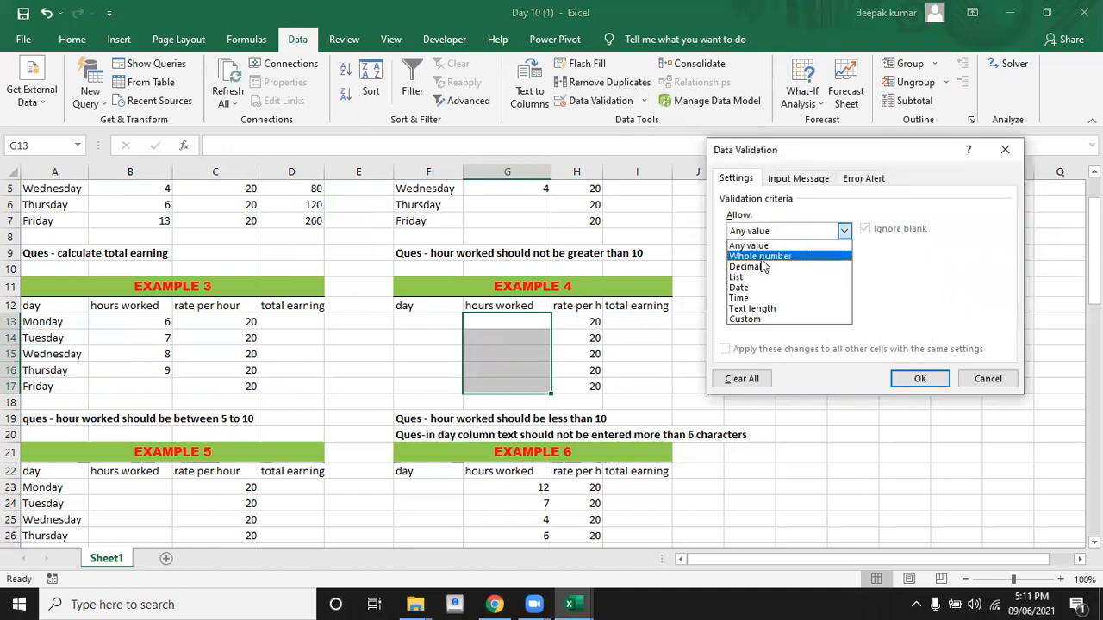
click(762, 260)
click(775, 267)
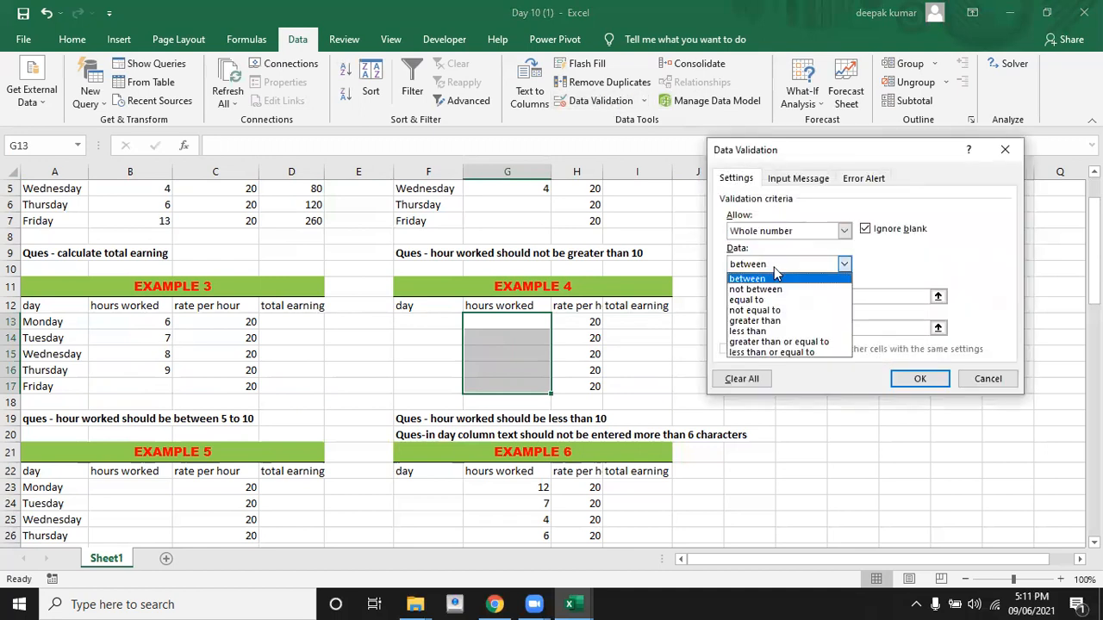
click(758, 331)
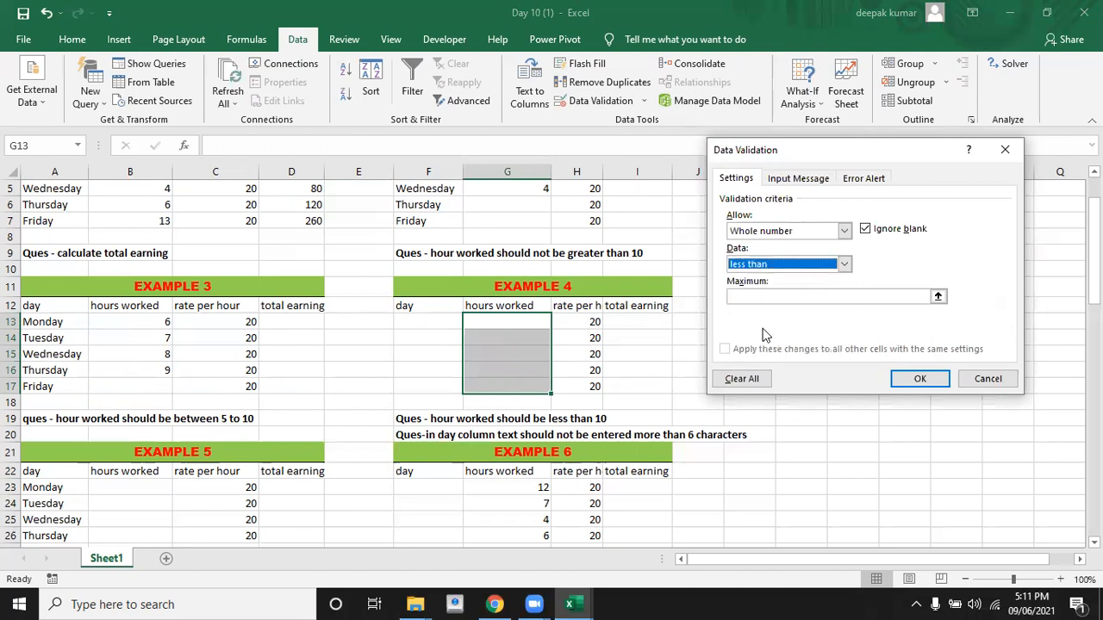
click(754, 295)
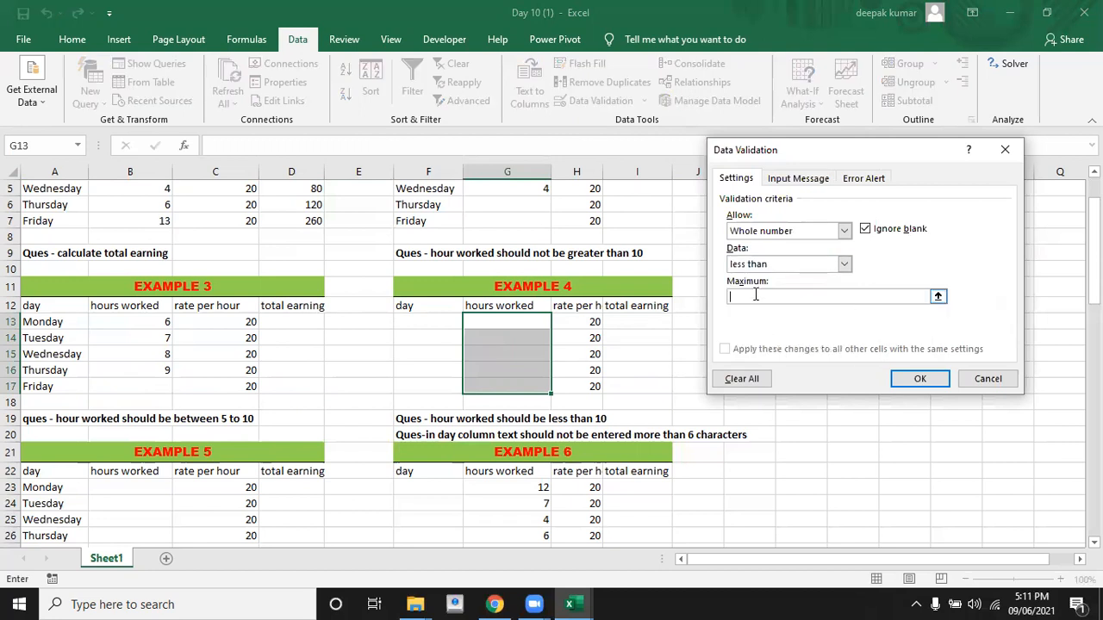
text(10)
key(Return)
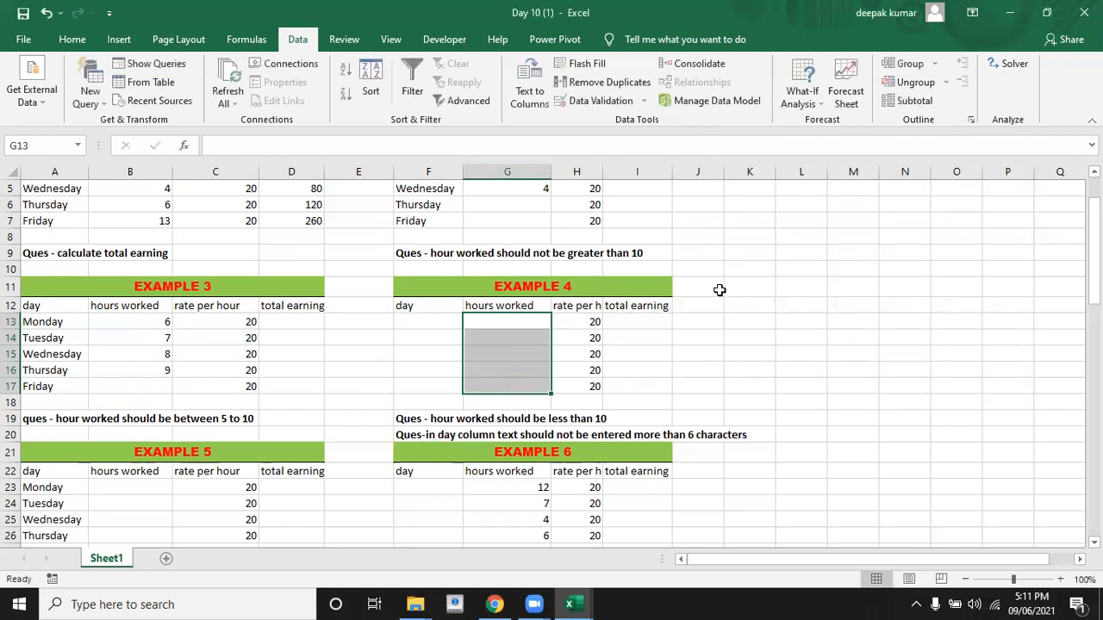
Enter hours worked of 8, 6 and 4 in the first three rows of Example 4.
click(520, 323)
text(8)
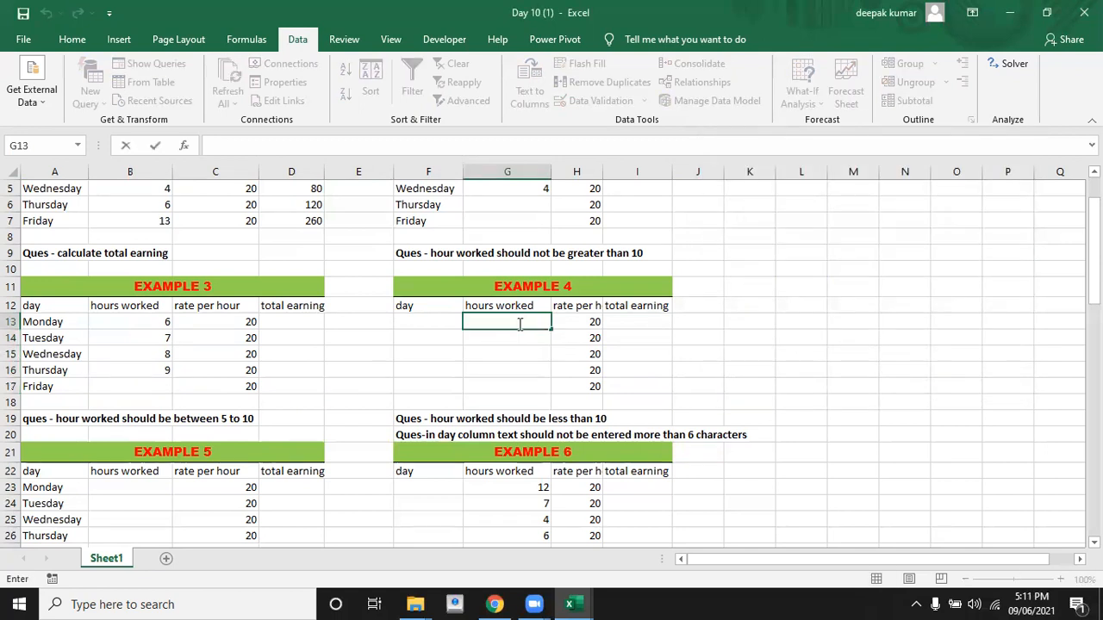
key(Return)
text(6)
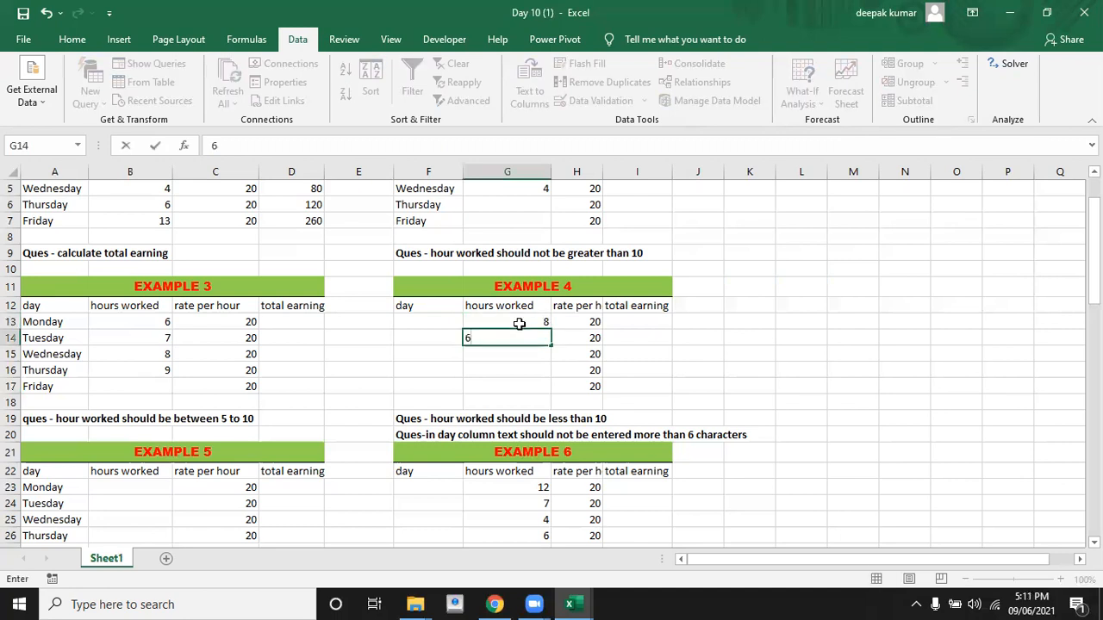
key(Return)
text(4)
key(Return)
Test Example 4's validation rule by trying 13 hours in the fourth row, retrying it, and cancel the entry.
text(13)
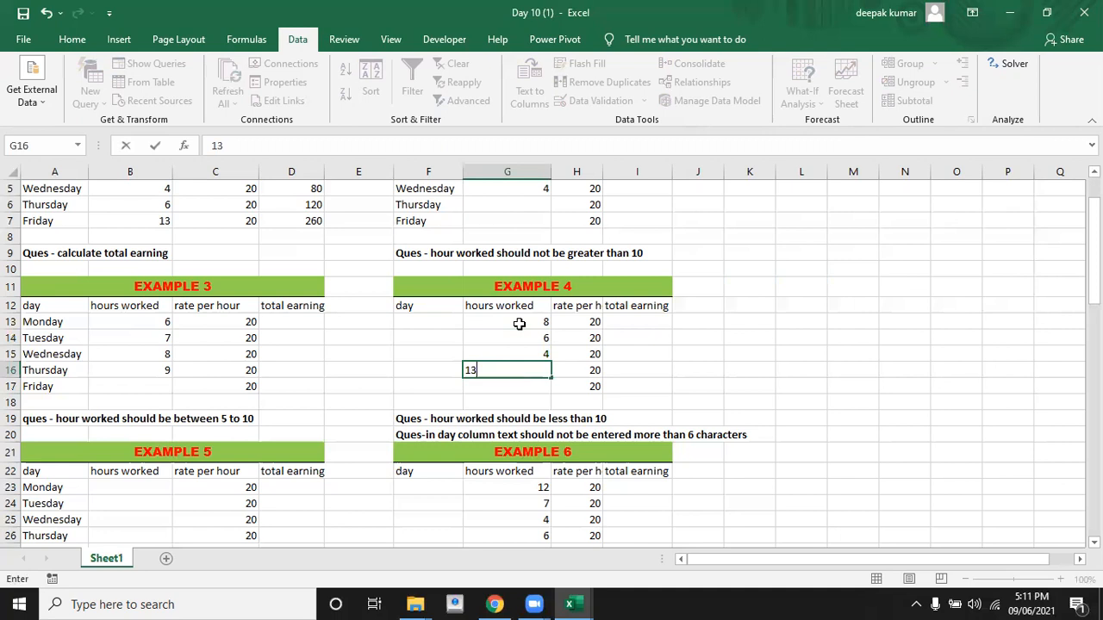
key(Return)
key(Return)
key(Escape)
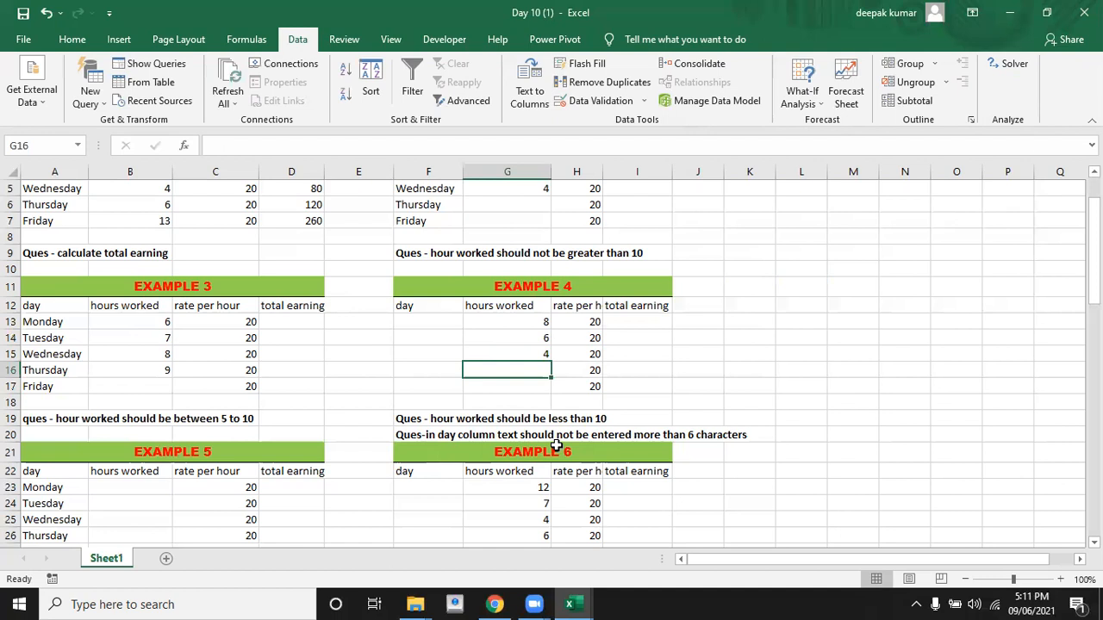
Restrict Example 4's five day cells to a text length less than or equal to a maximum of 6.
click(417, 323)
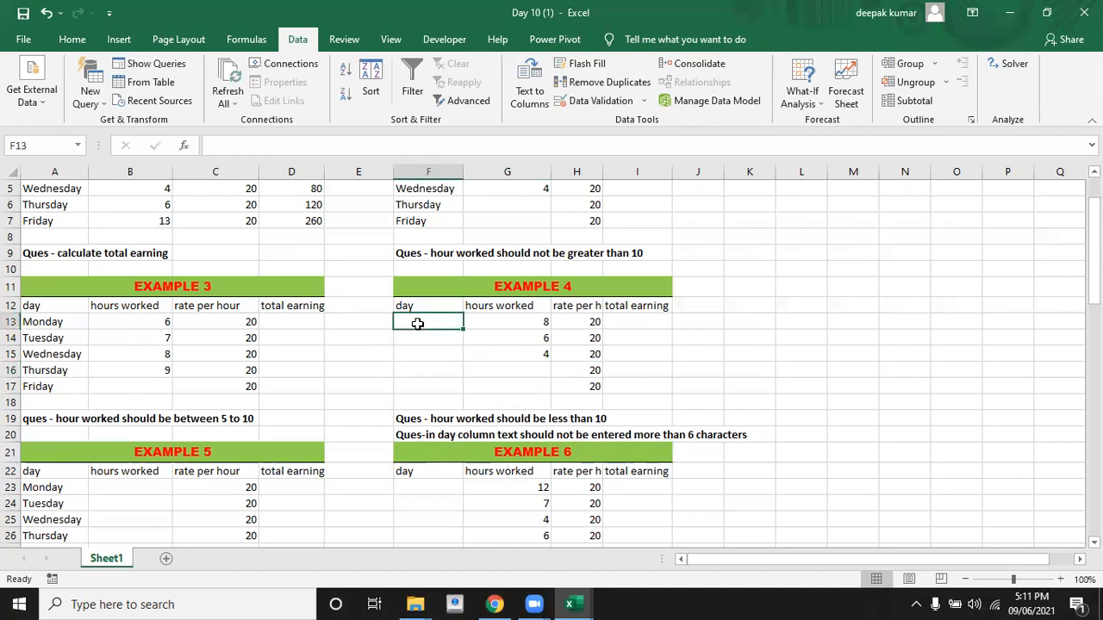
key(shift+Down)
key(shift+Down)
key(shift+Down)
key(shift+Down)
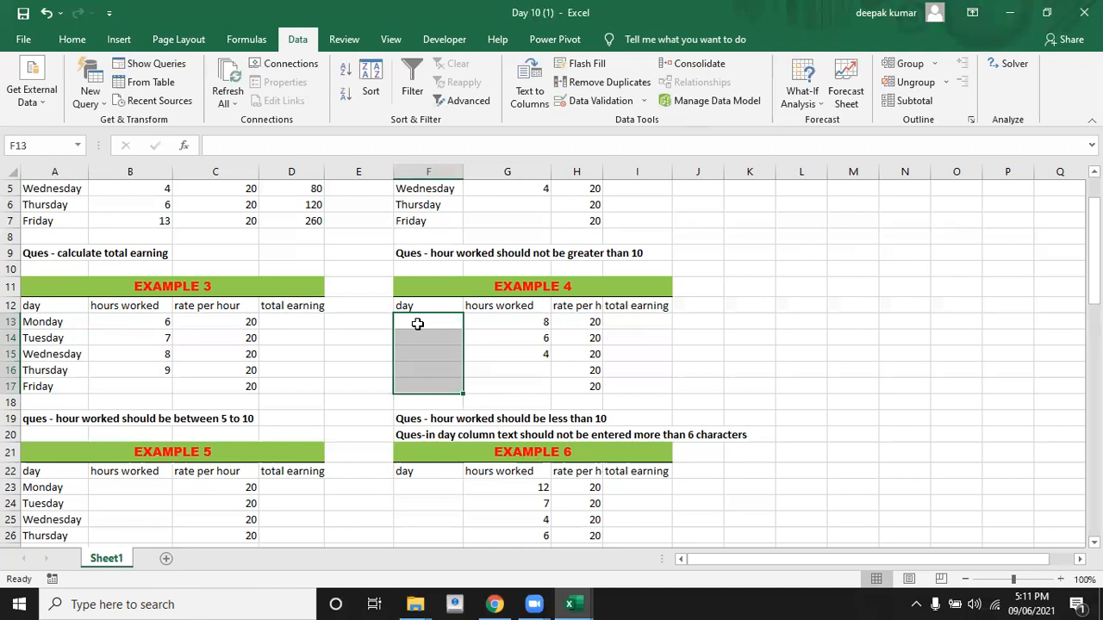
click(597, 102)
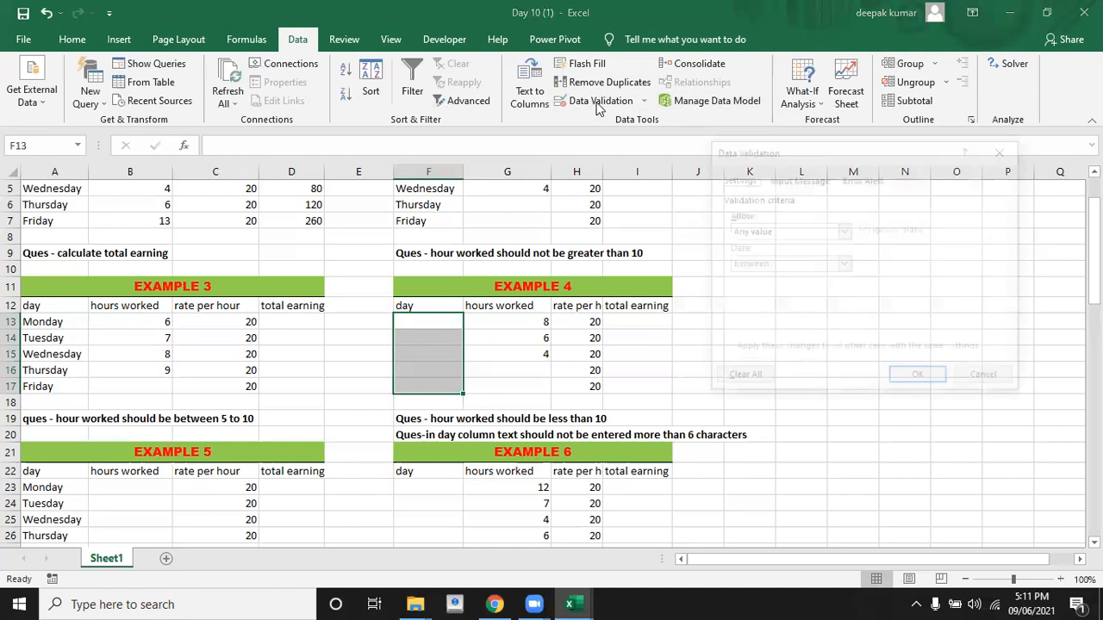
click(746, 231)
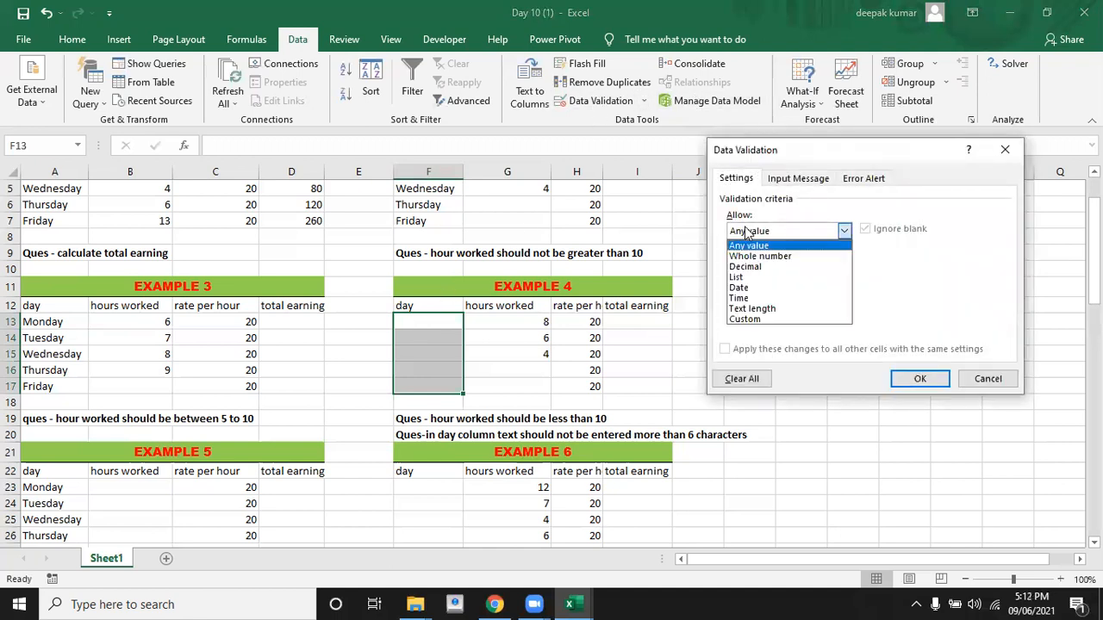
click(747, 310)
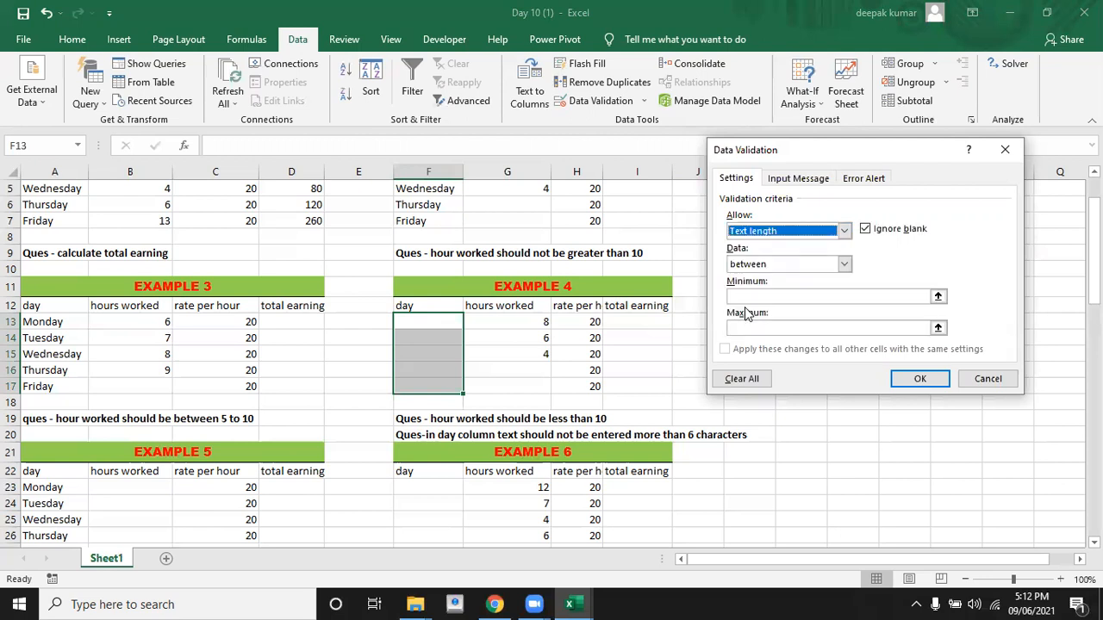
click(755, 263)
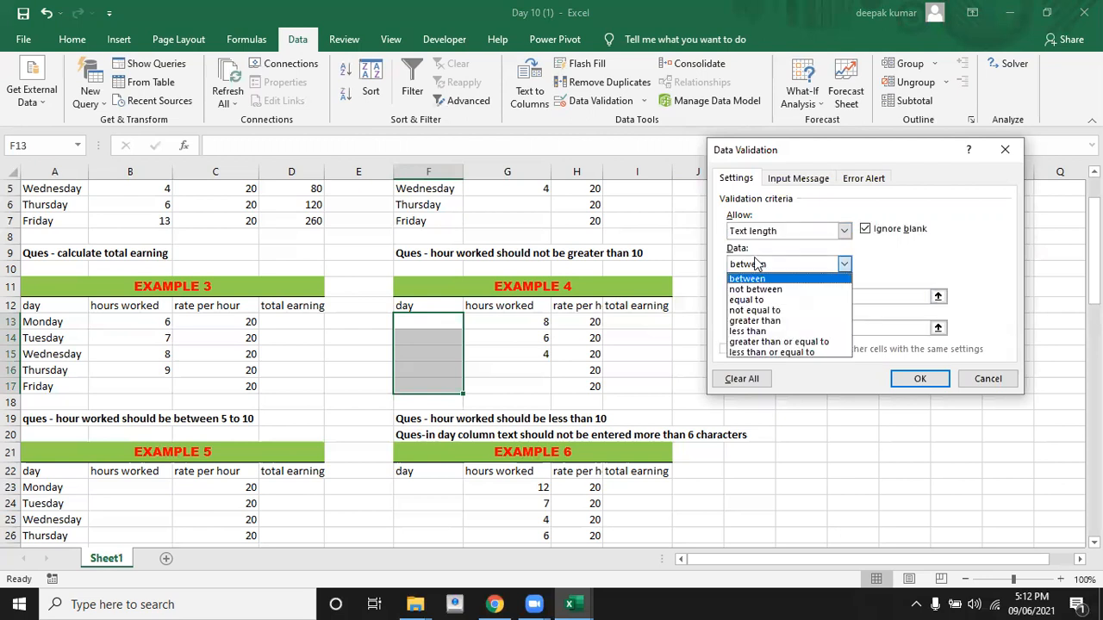
click(767, 353)
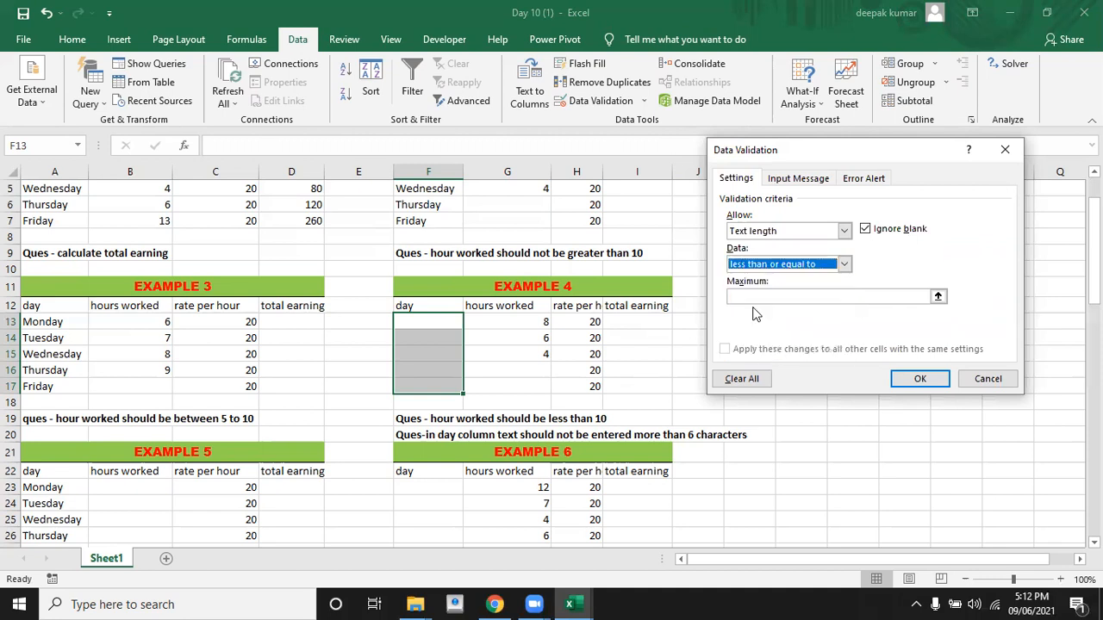
click(747, 296)
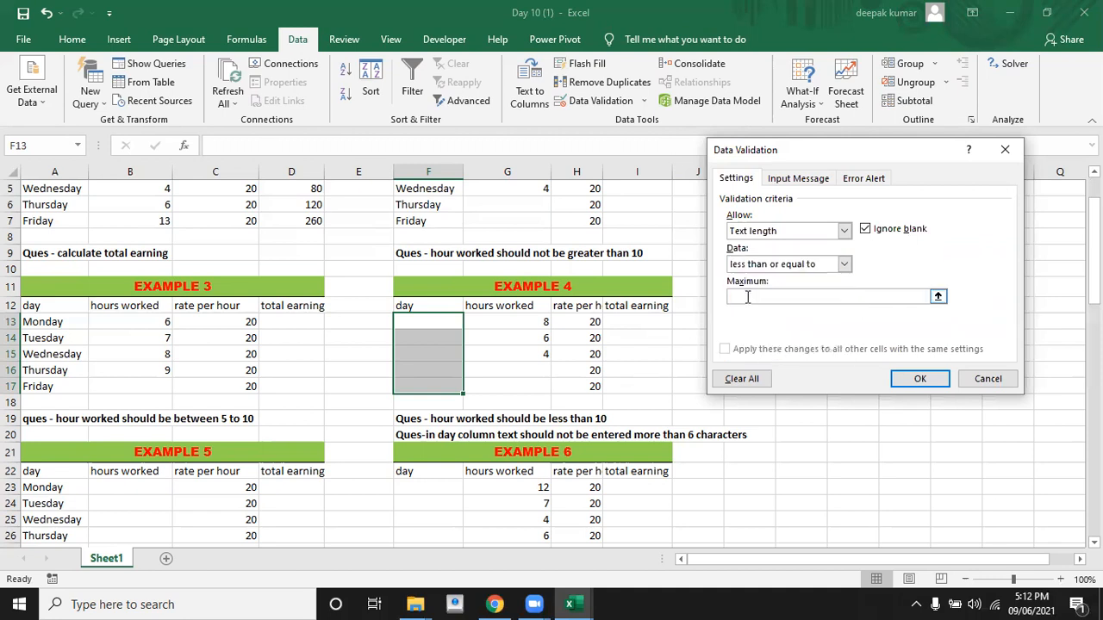
text(6)
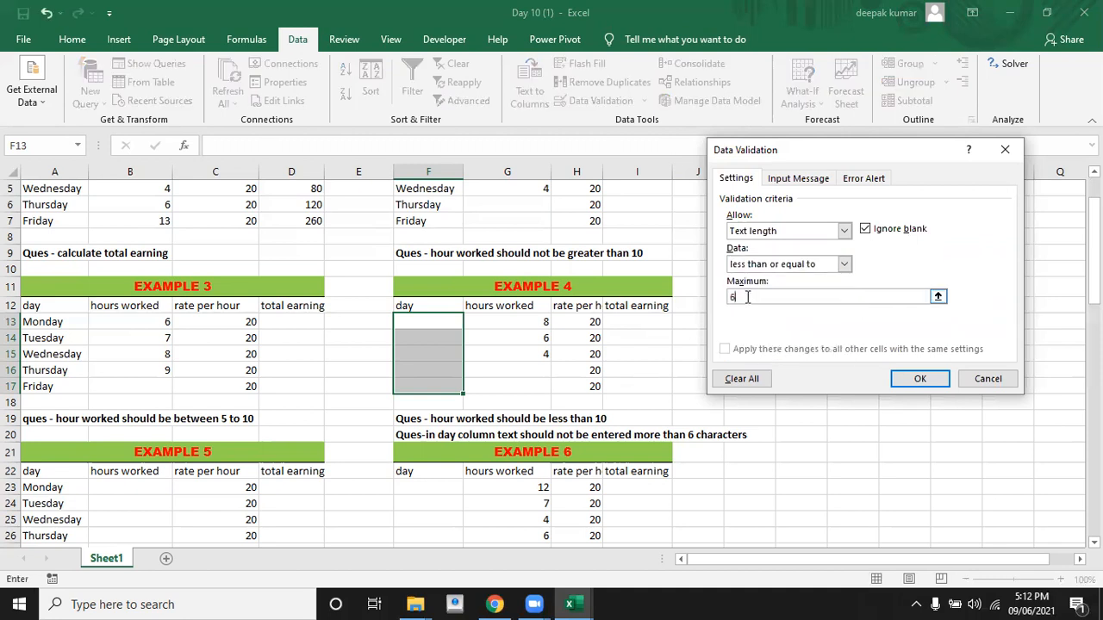
click(920, 385)
Enter Monday in Example 4's first day cell and test the length rule with Wednesday in the second, cancelling that entry.
click(433, 326)
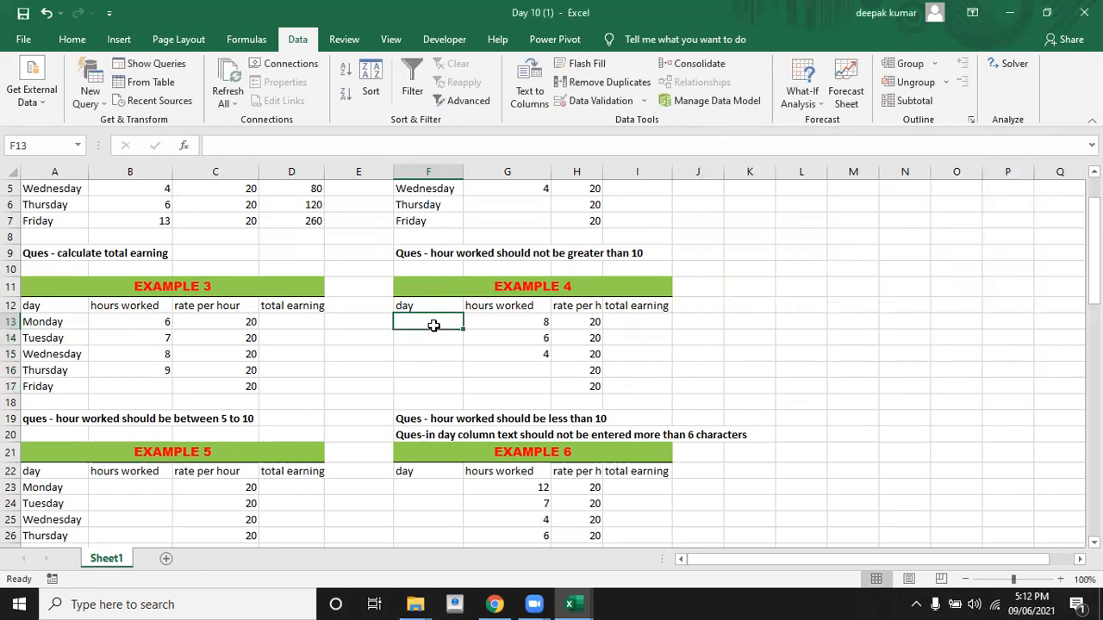
text(monday)
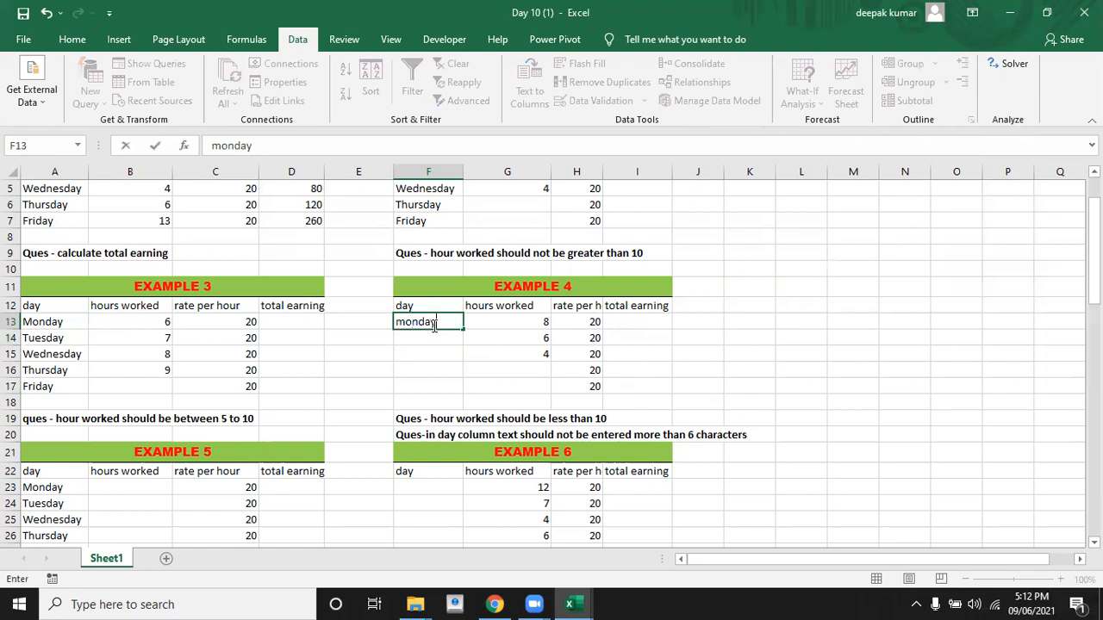
key(Return)
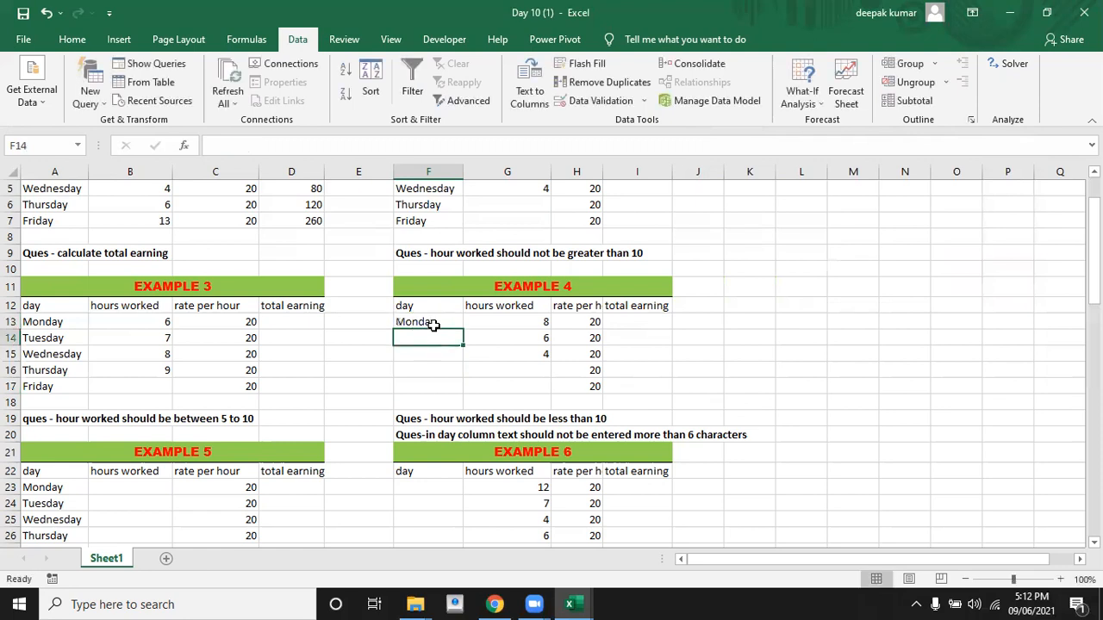
text(wednesday)
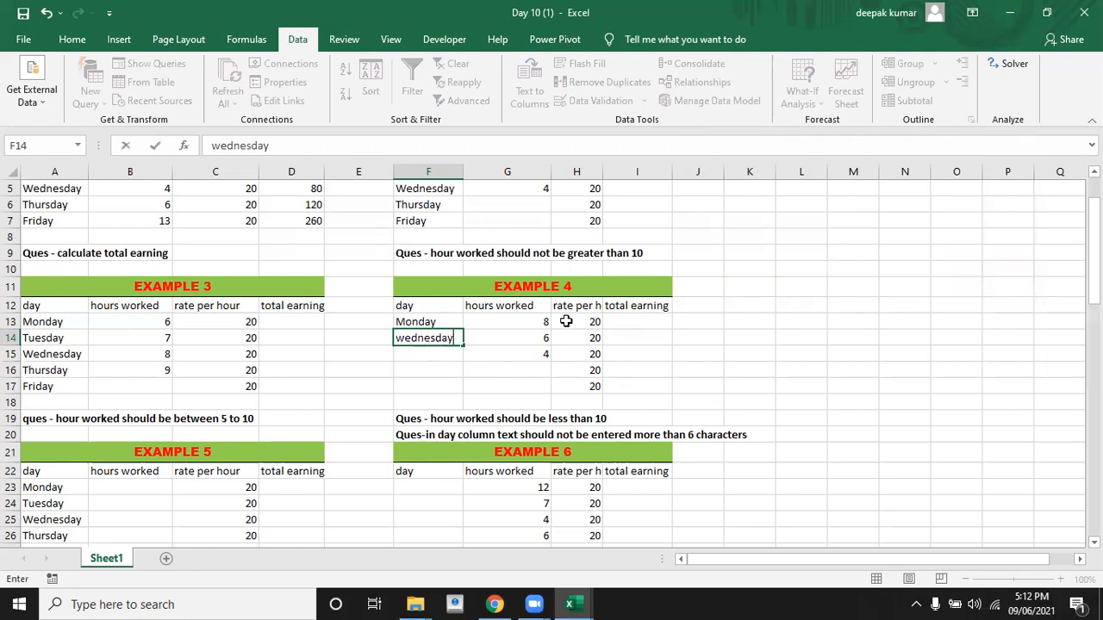
key(Return)
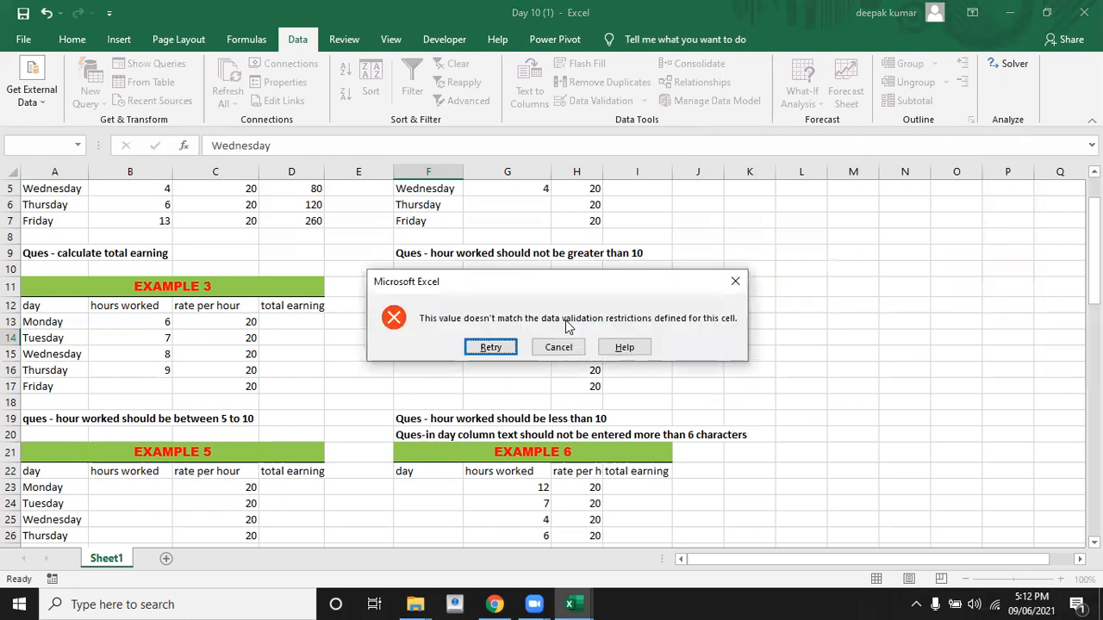
key(Escape)
Look through the examples further down the sheet and examine the questions set for Example 5.
key(Down)
key(Down)
key(Down)
key(Down)
key(Down)
key(Down)
key(Down)
key(Down)
key(Down)
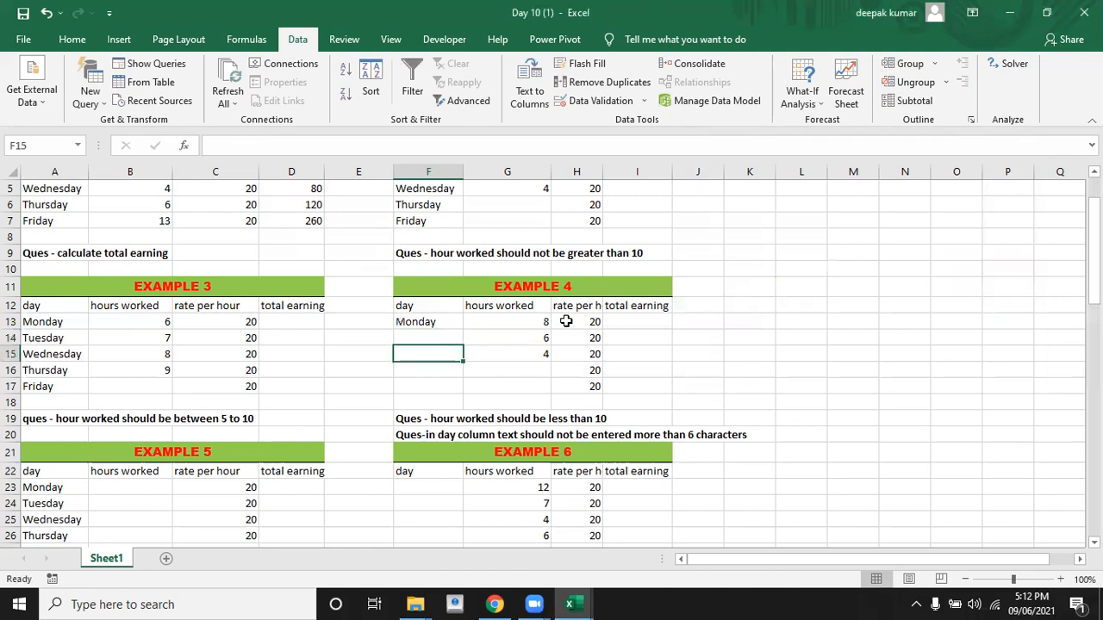
key(Down)
key(Down)
key(Down)
key(Down)
key(Down)
key(Down)
key(Down)
key(Down)
key(Down)
key(Down)
key(Down)
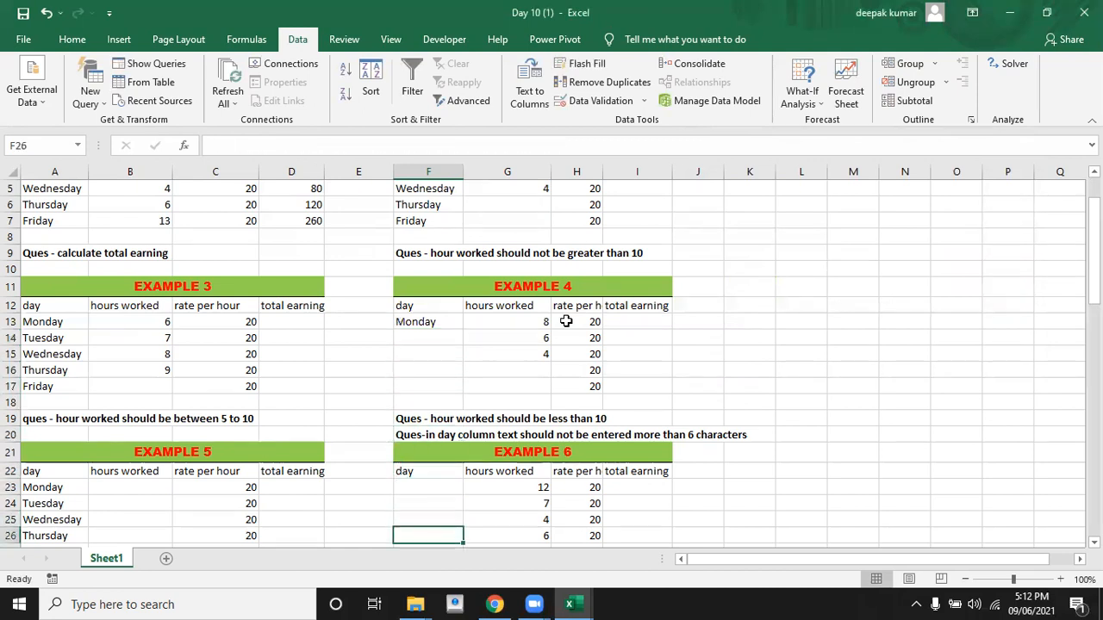
key(Down)
key(Down)
key(Down)
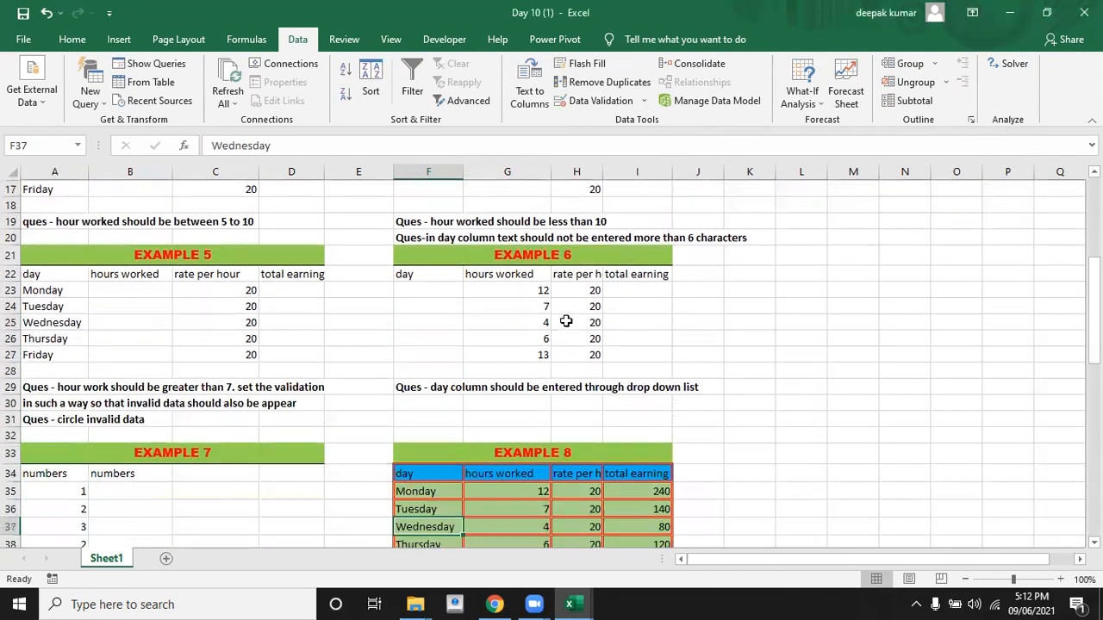
key(Left)
key(Left)
key(Left)
key(shift+Up)
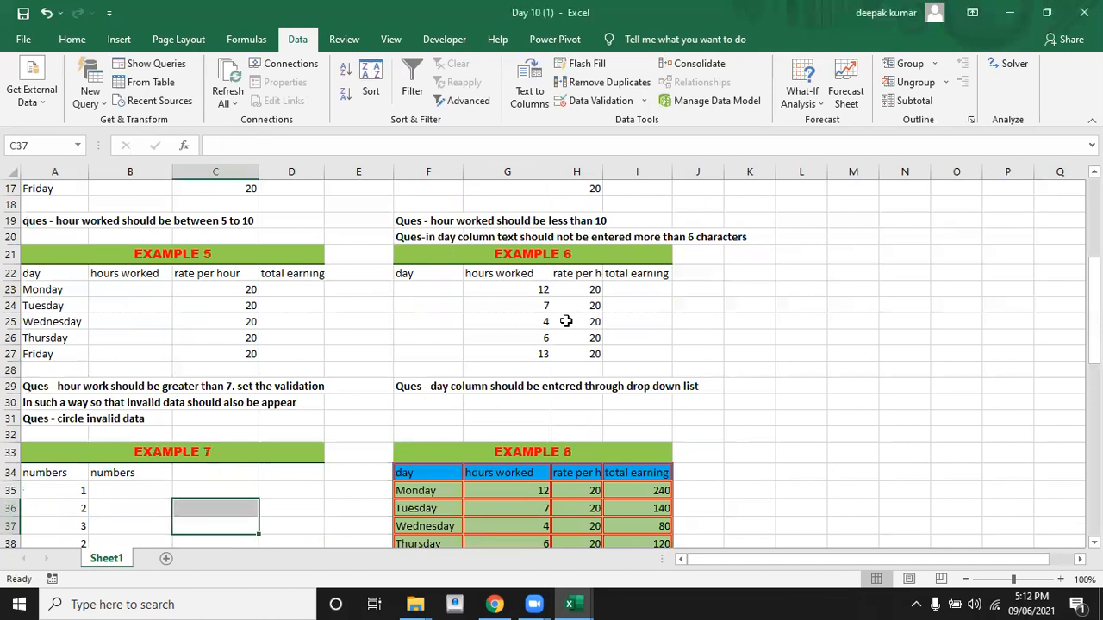
key(Up)
key(Up)
key(Up)
key(Up)
key(Up)
key(Up)
key(Up)
key(Up)
key(Up)
key(Up)
key(Up)
key(Up)
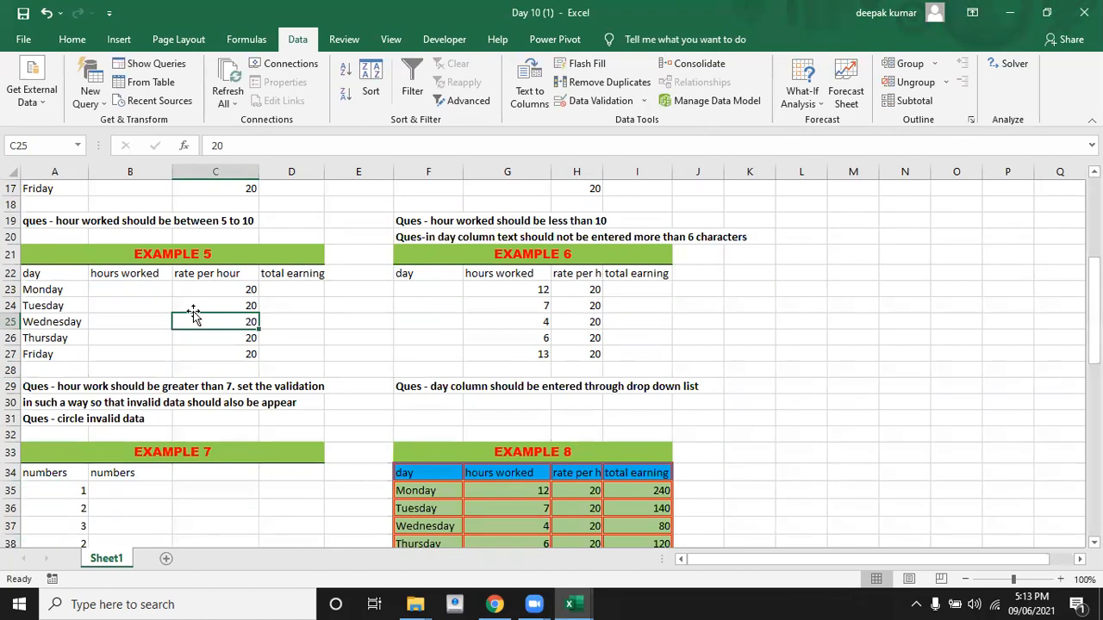
Set a validation rule on Example 5's five hours worked cells allowing whole numbers greater than a minimum of 7.
click(114, 283)
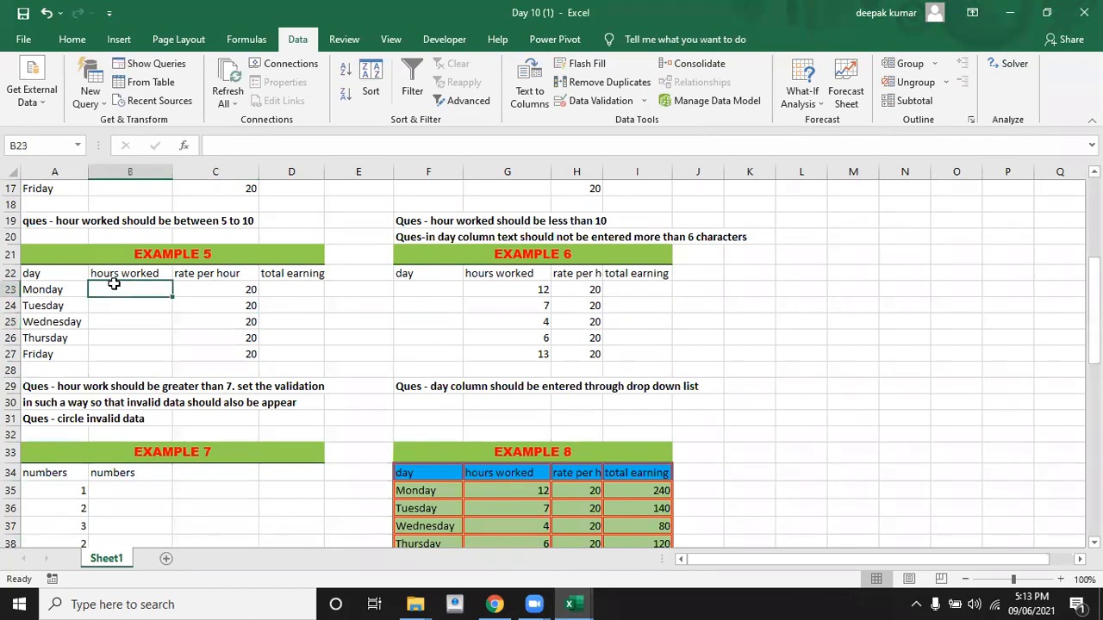
key(shift+Down)
key(shift+Down)
key(shift+Down)
key(shift+Down)
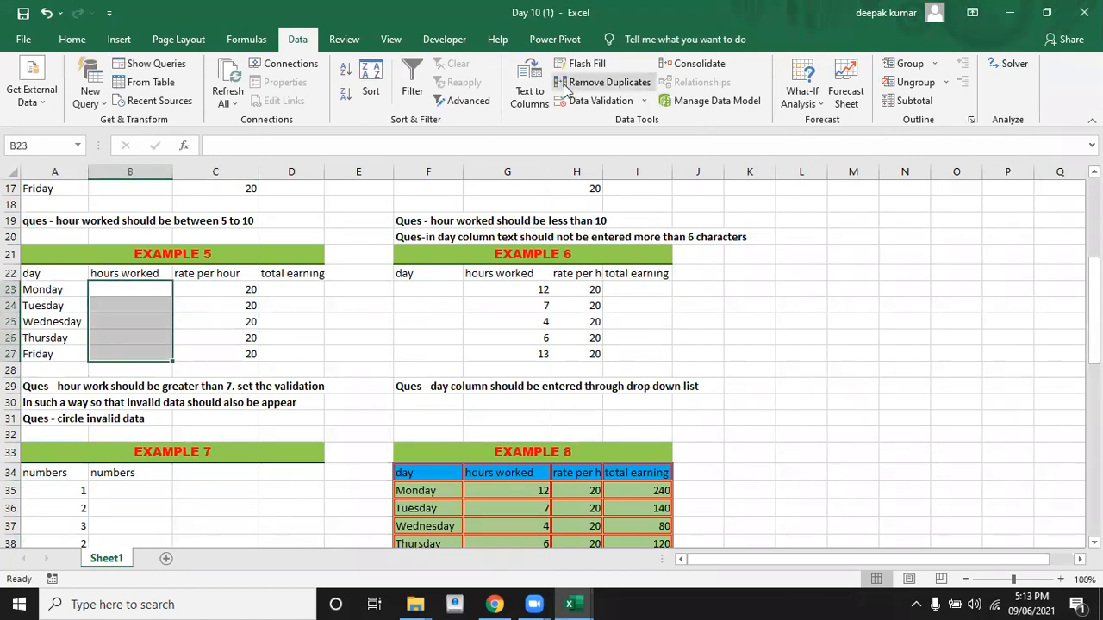
click(575, 101)
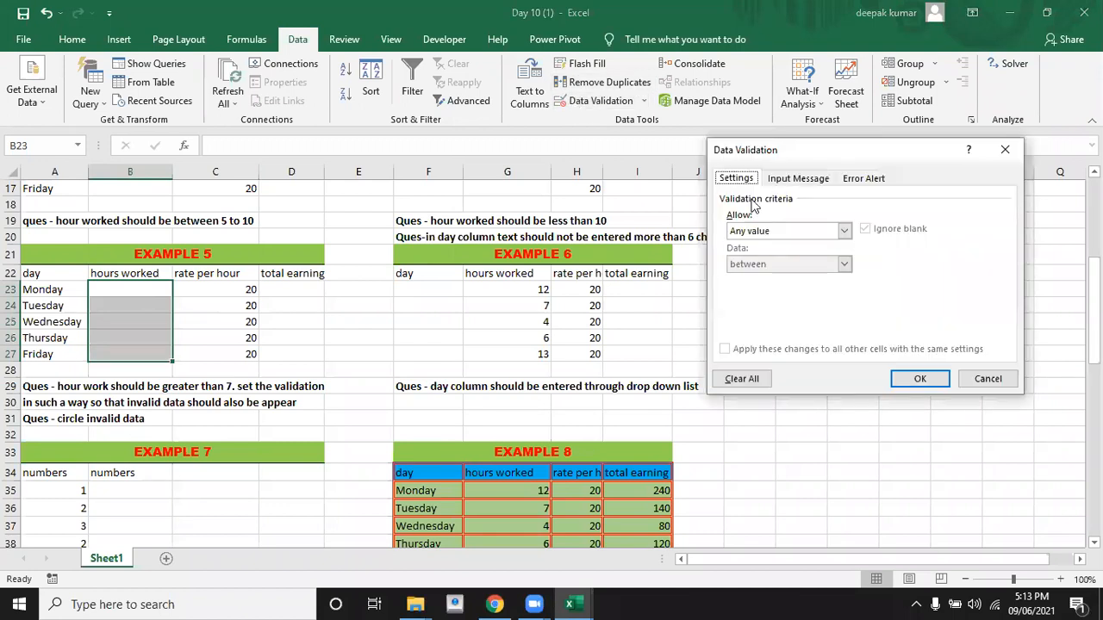
click(768, 233)
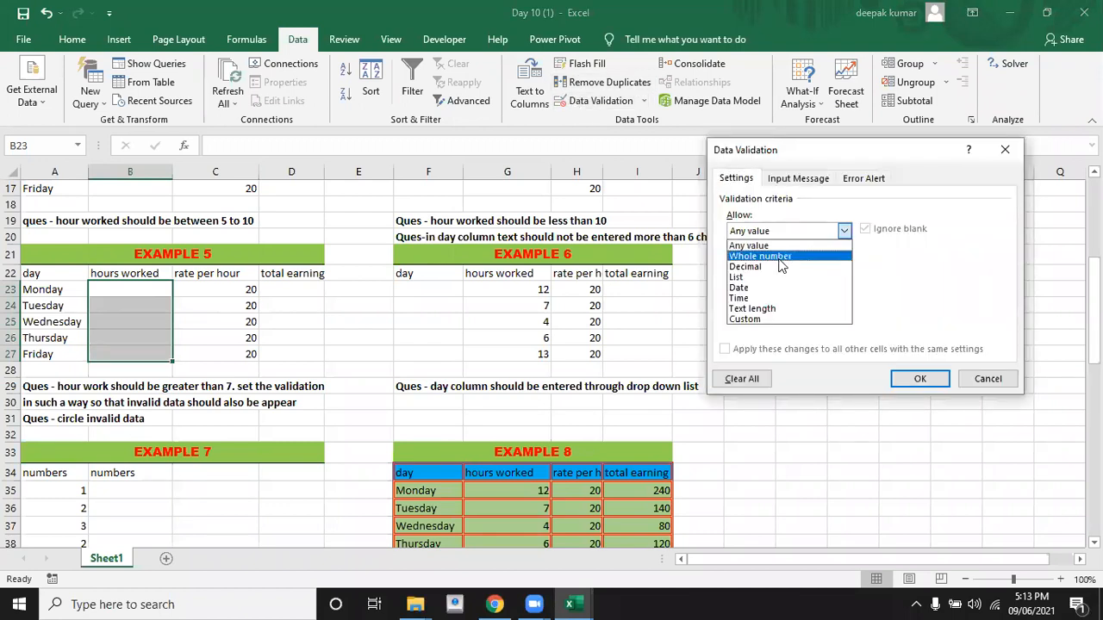
click(778, 257)
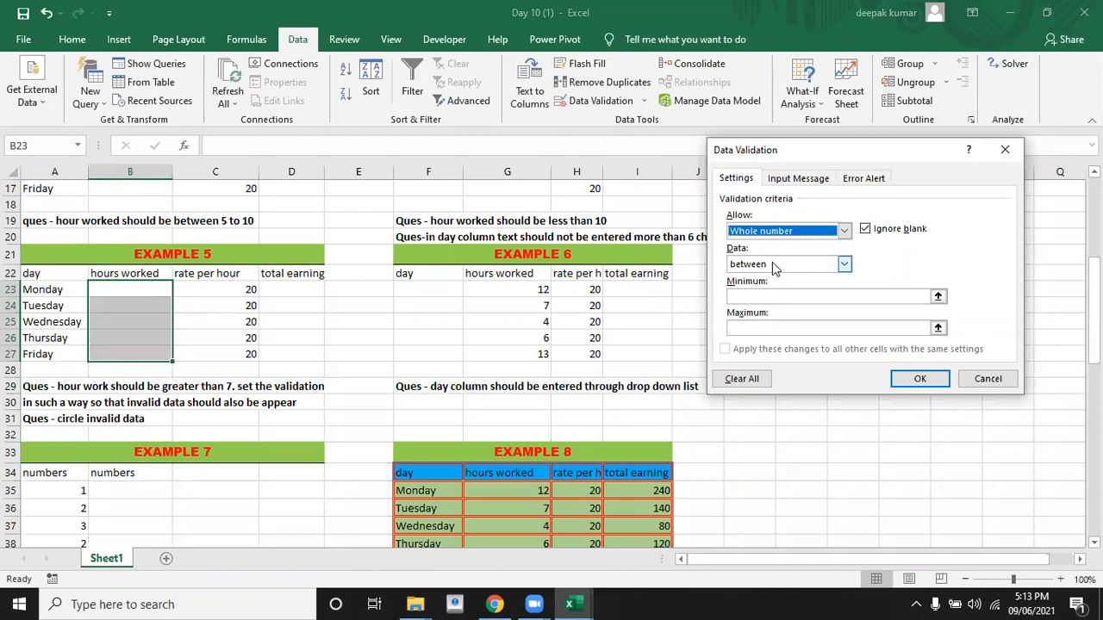
click(772, 262)
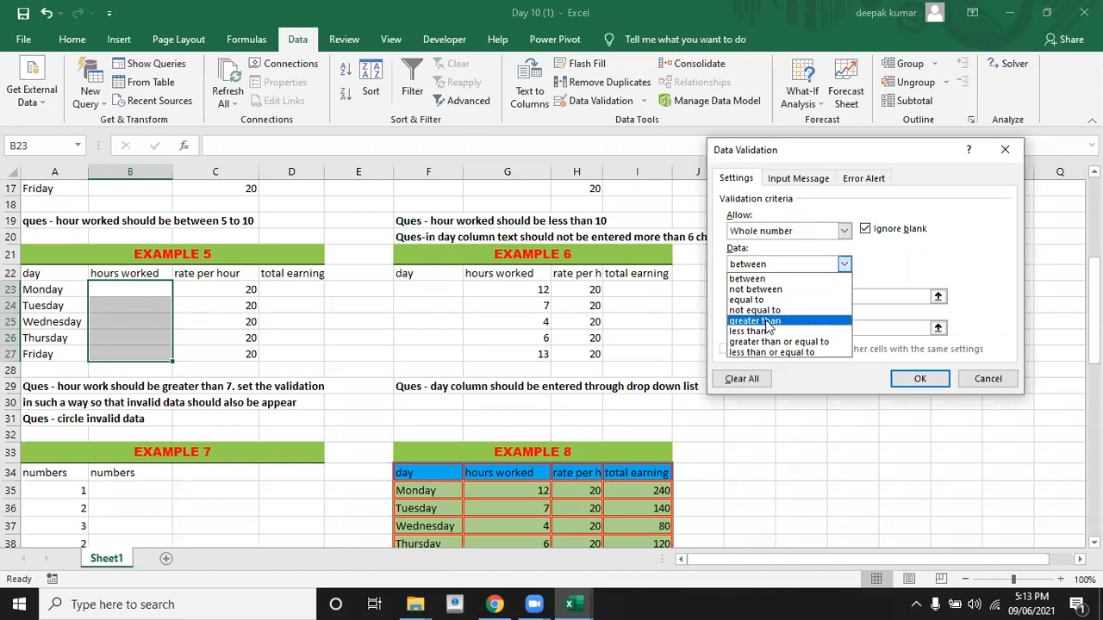
click(766, 321)
click(763, 297)
text(7)
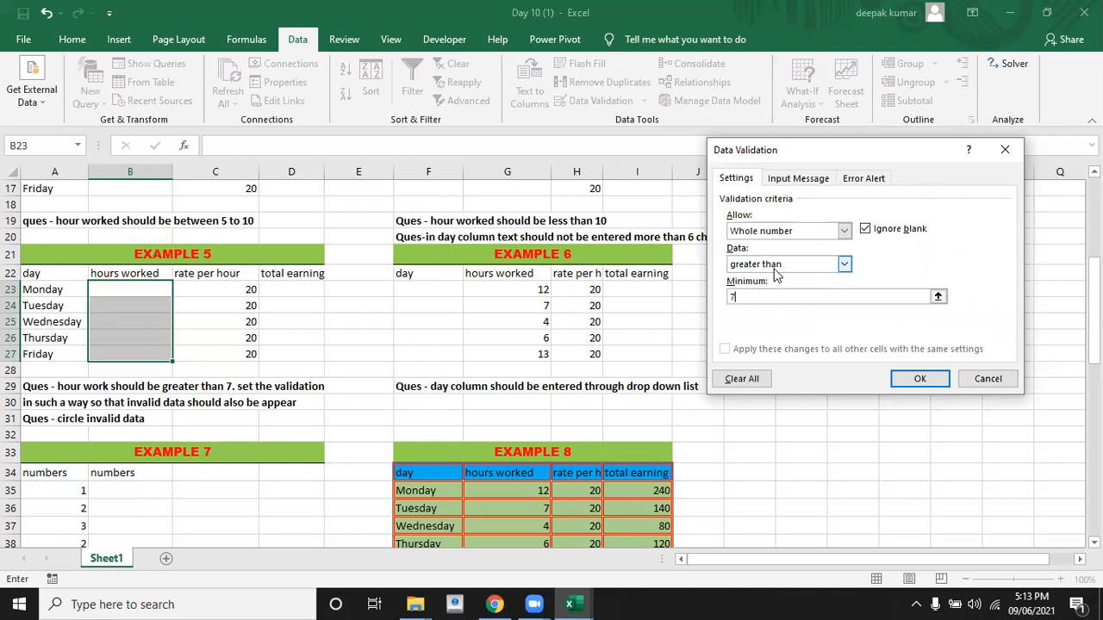
Set the error alert style of Example 5's hours worked validation to Information and apply the rule.
click(862, 178)
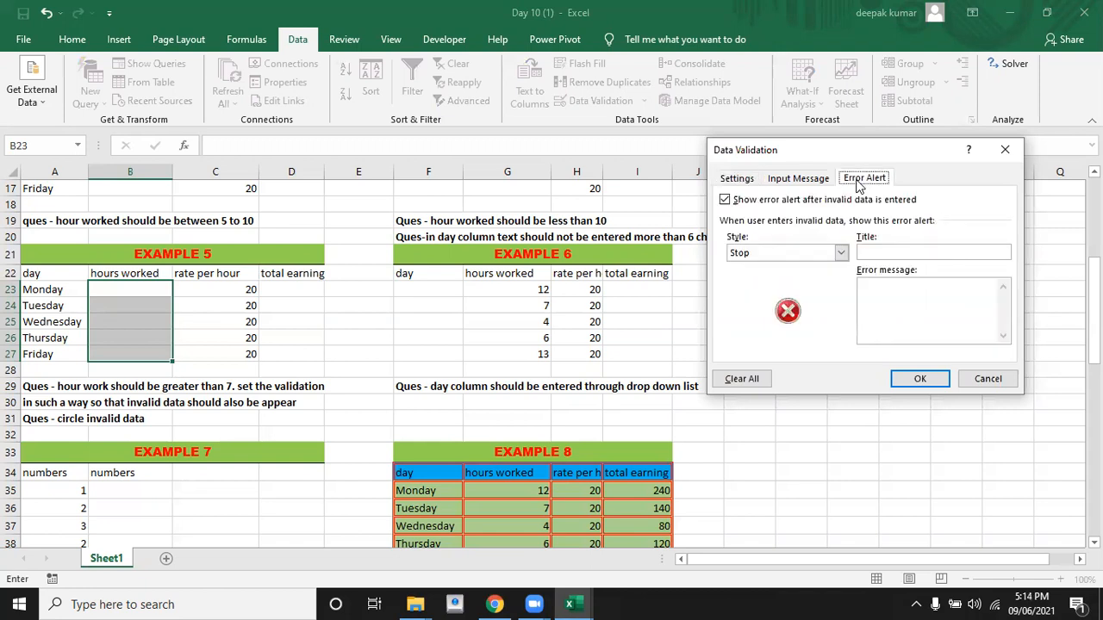
click(746, 255)
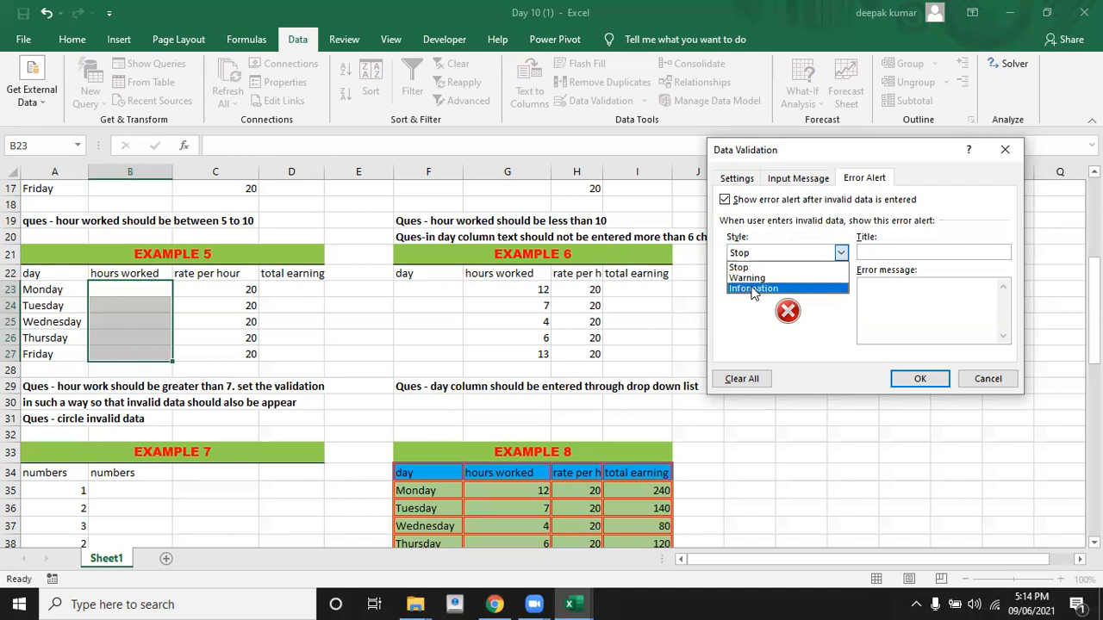
click(752, 288)
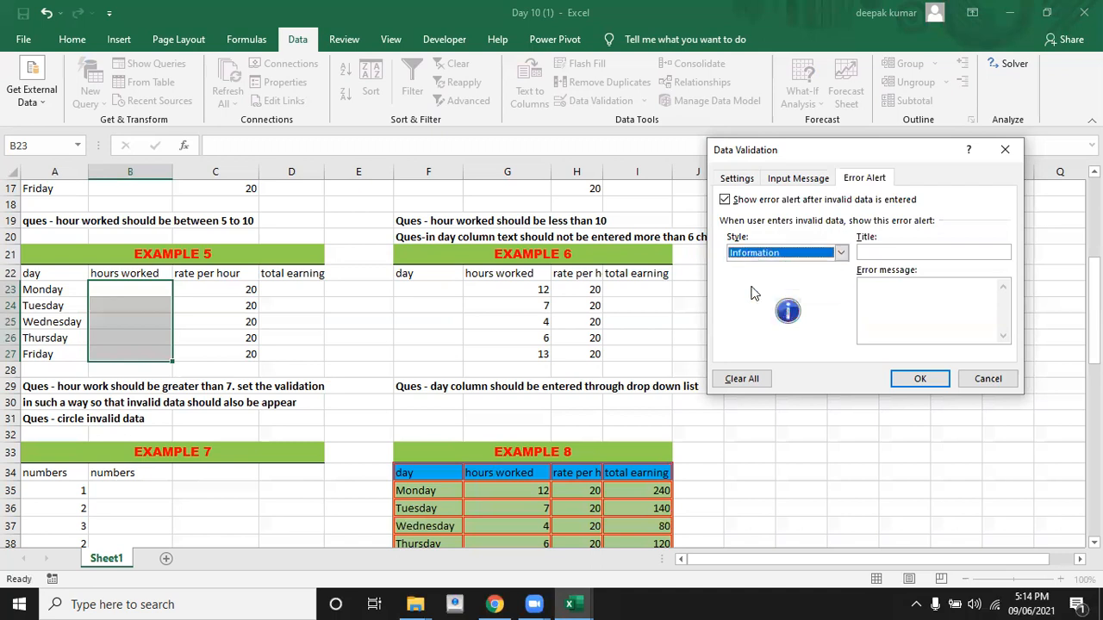
click(915, 379)
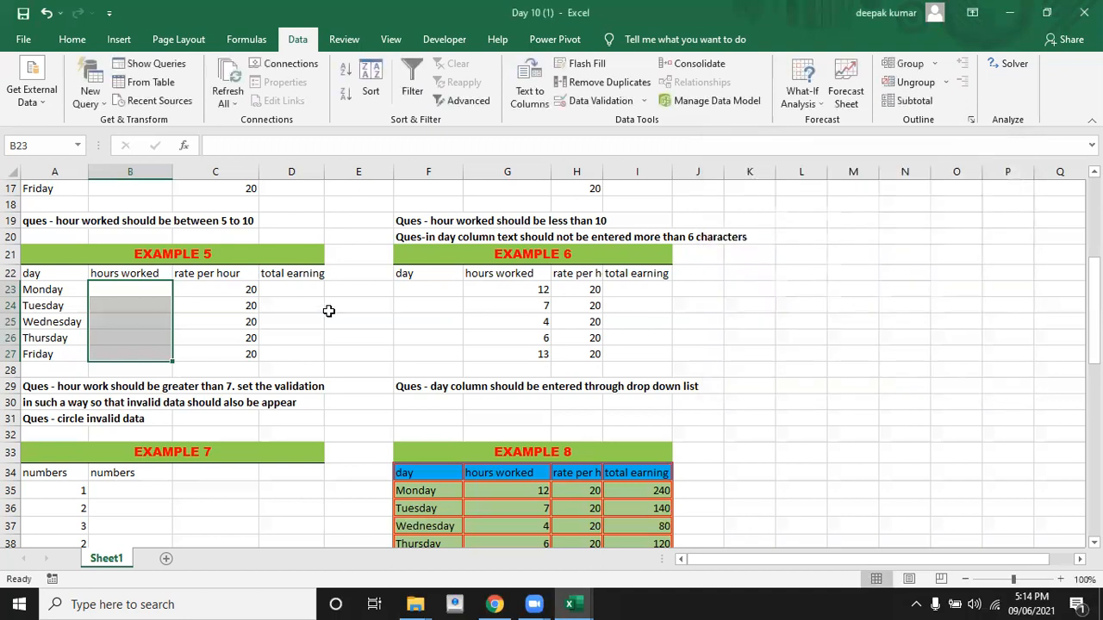
Enter hours worked of 8, 12 and 5 for Monday to Wednesday in Example 5, accepting the validation alert for 5.
click(132, 293)
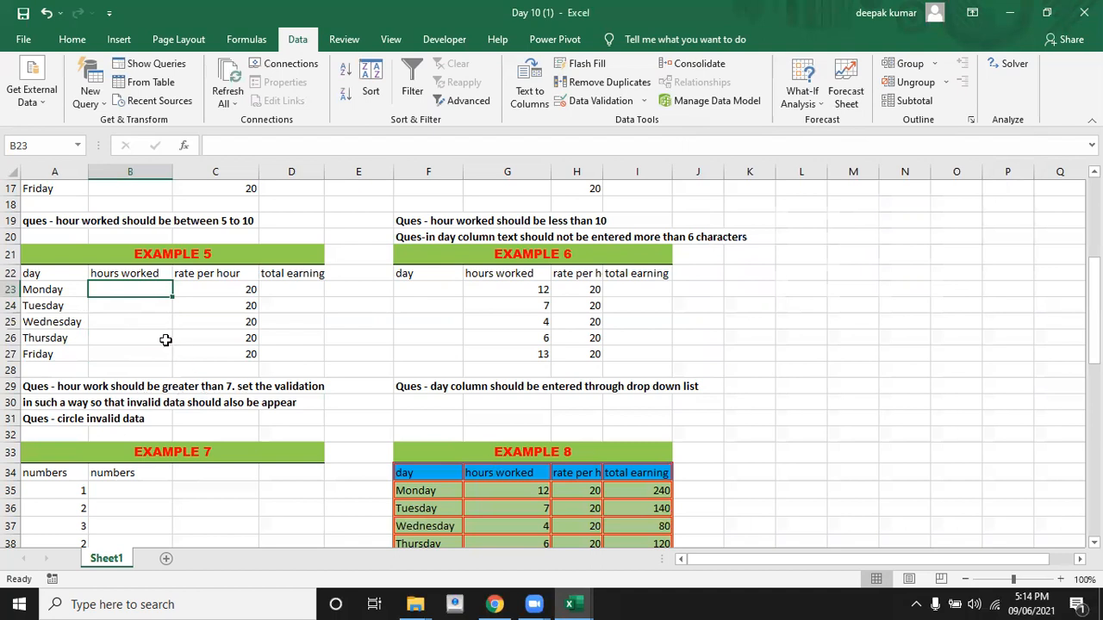
text(8)
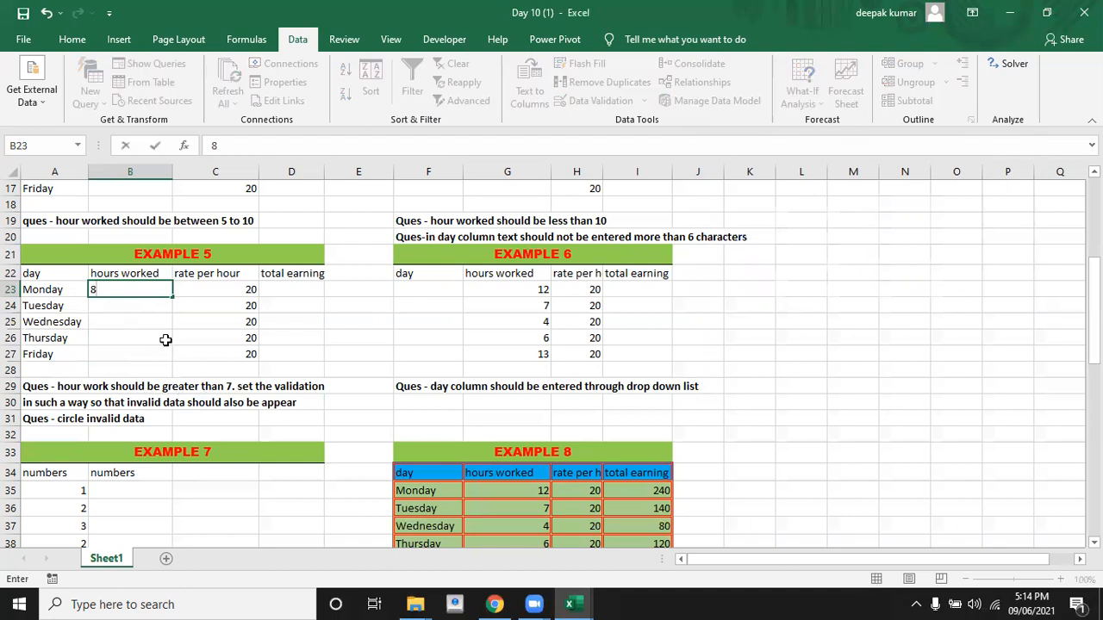
key(Return)
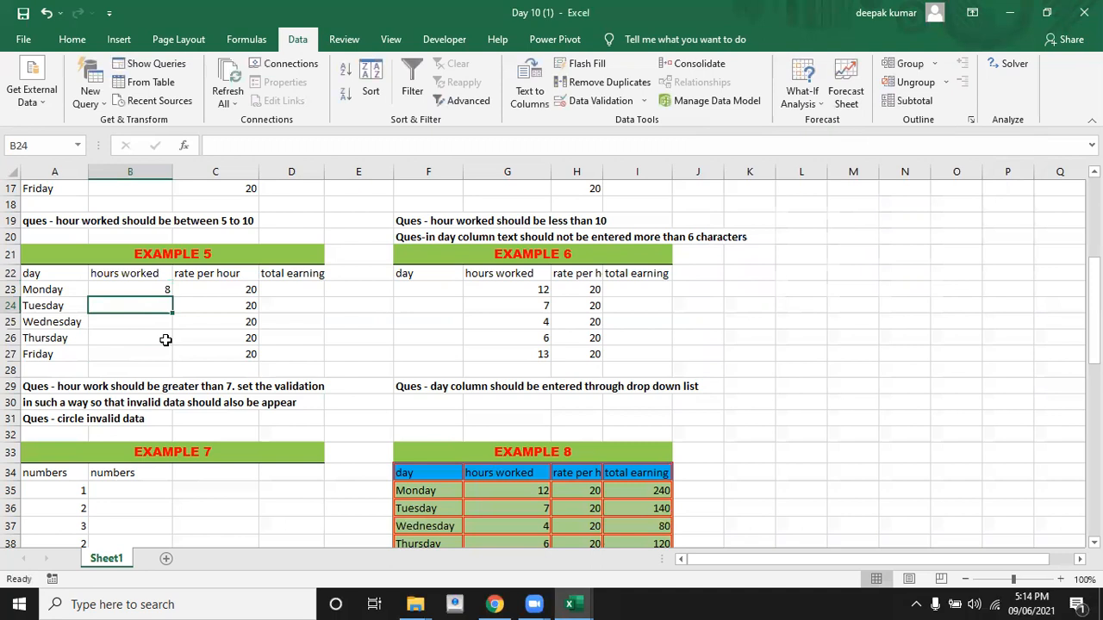
text(12)
key(Return)
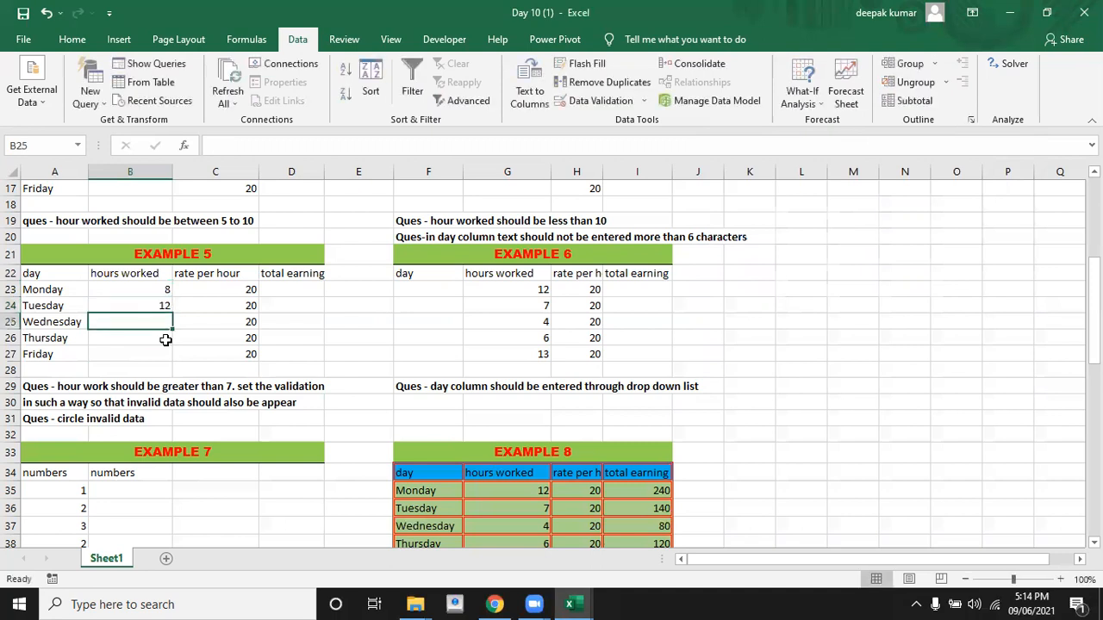
text(5)
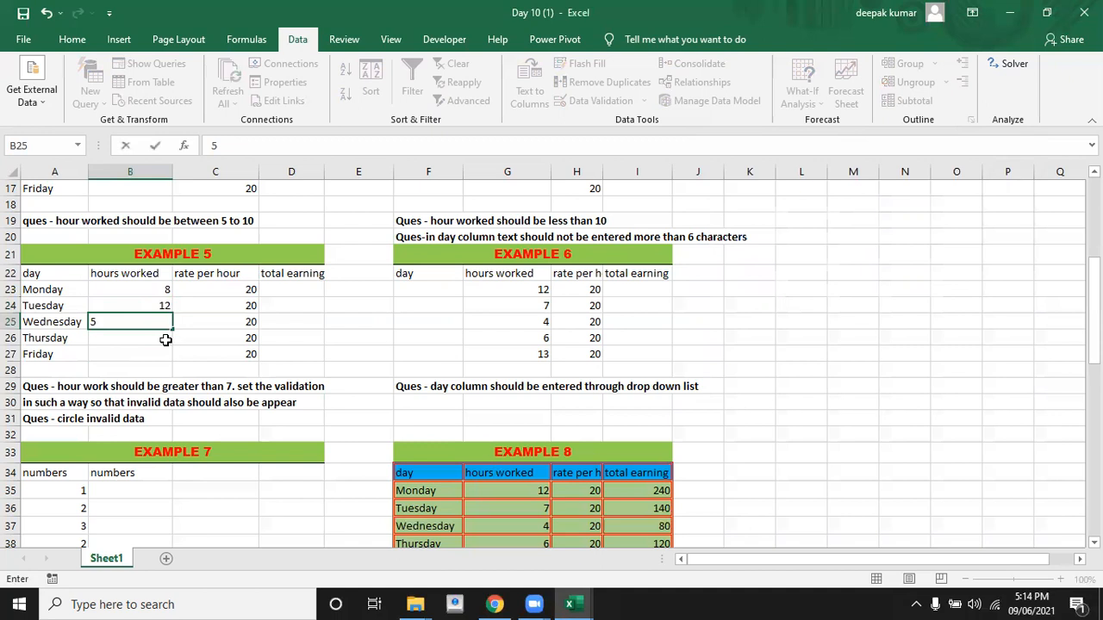
key(Return)
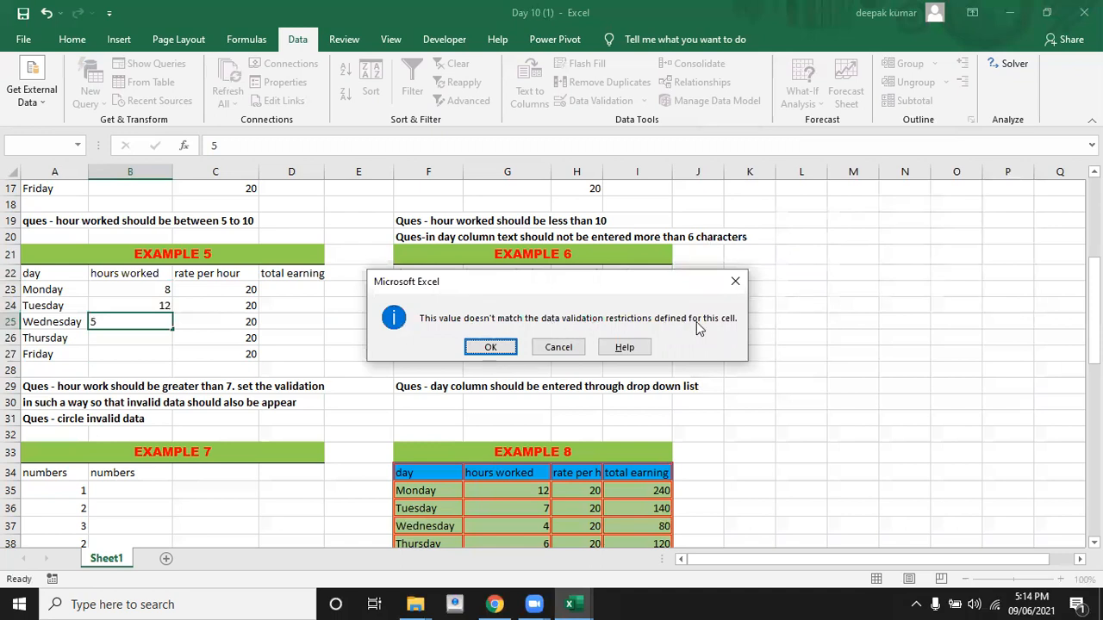
click(491, 348)
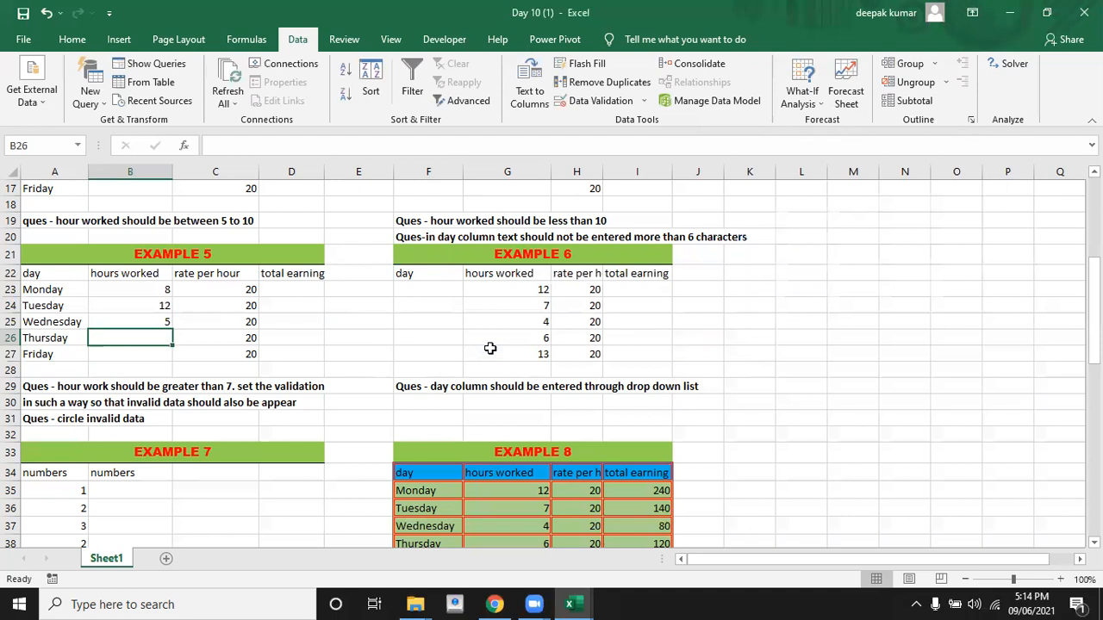
Enter 15 hours for Thursday and 3 for Friday in Example 5, accepting the validation alert for 3.
text(15)
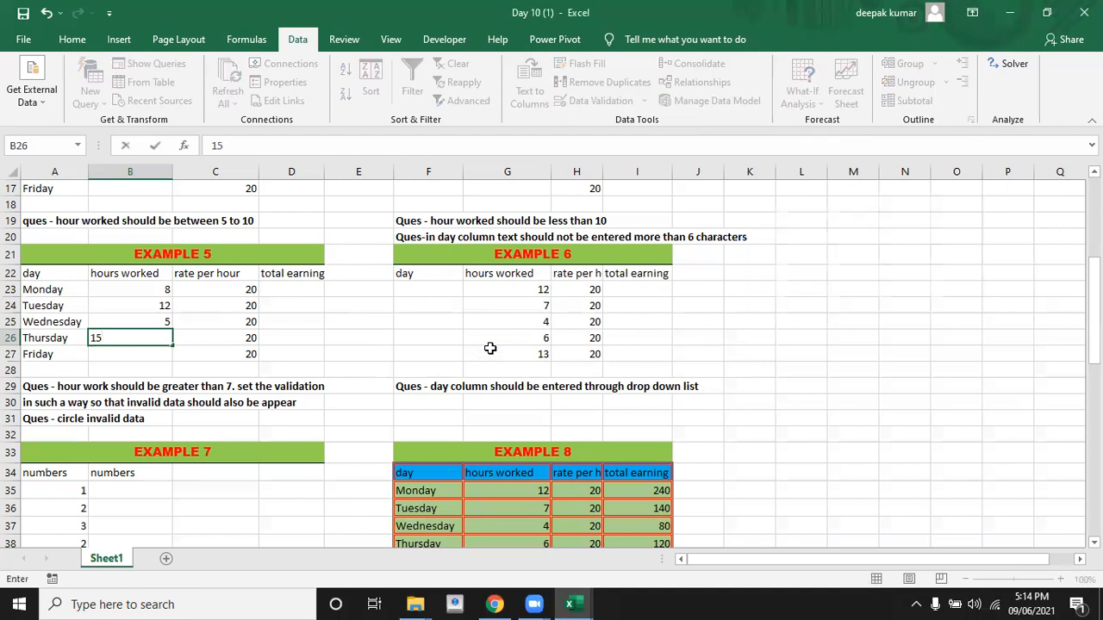
key(Return)
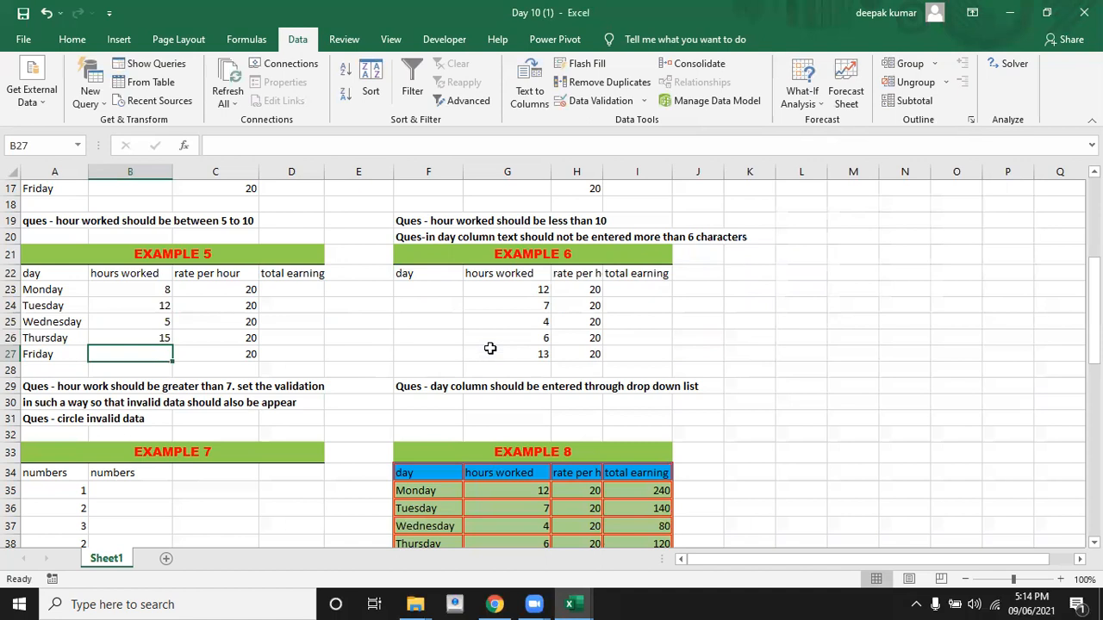
text(3)
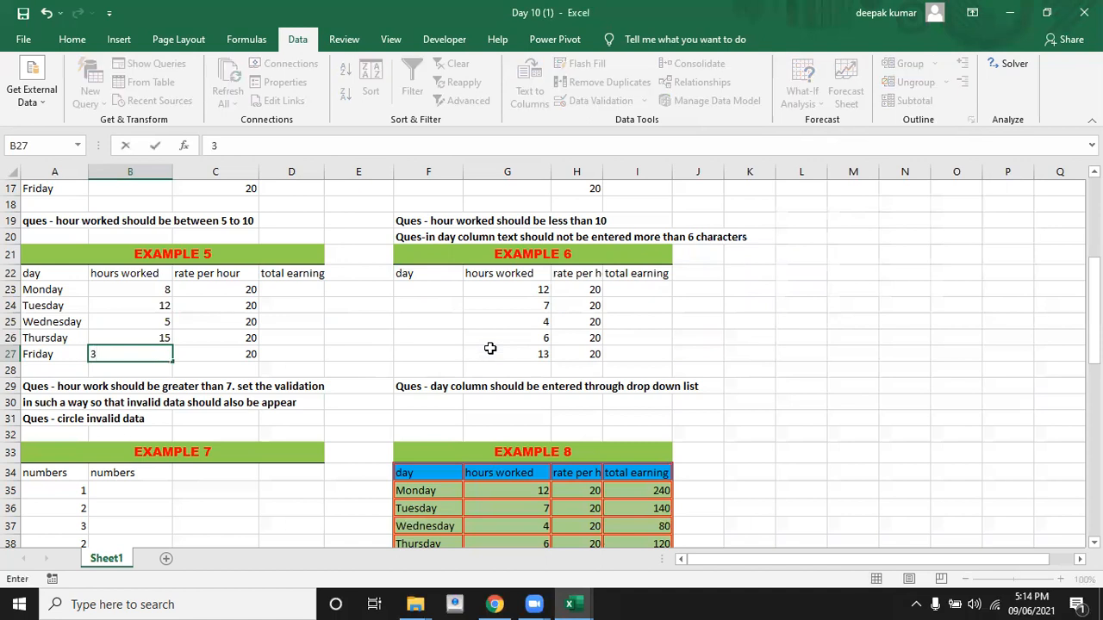
key(Return)
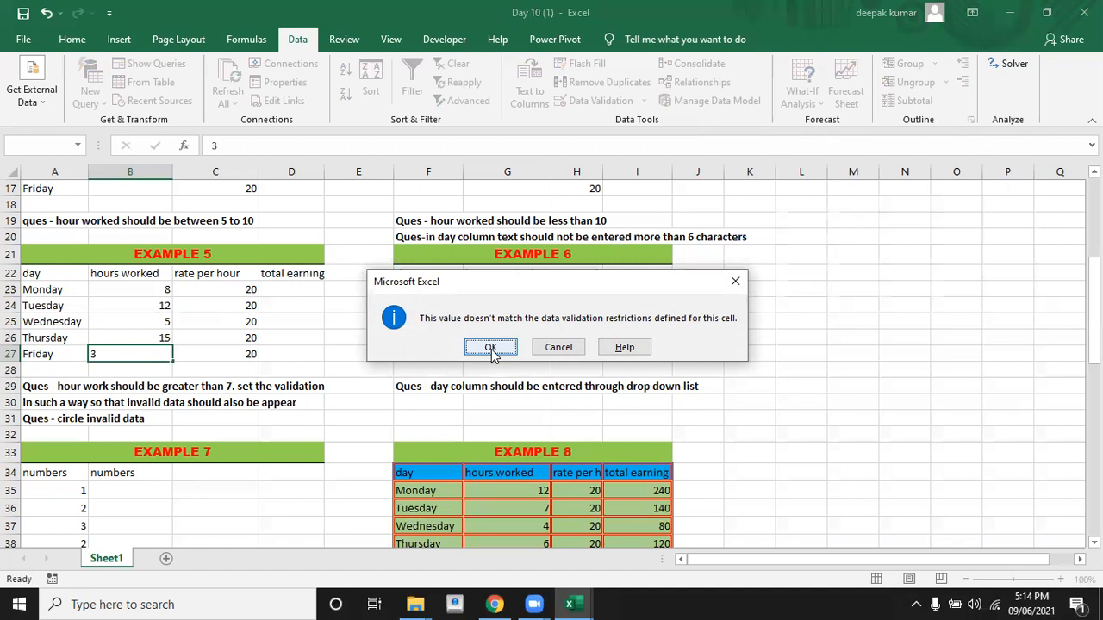
click(490, 348)
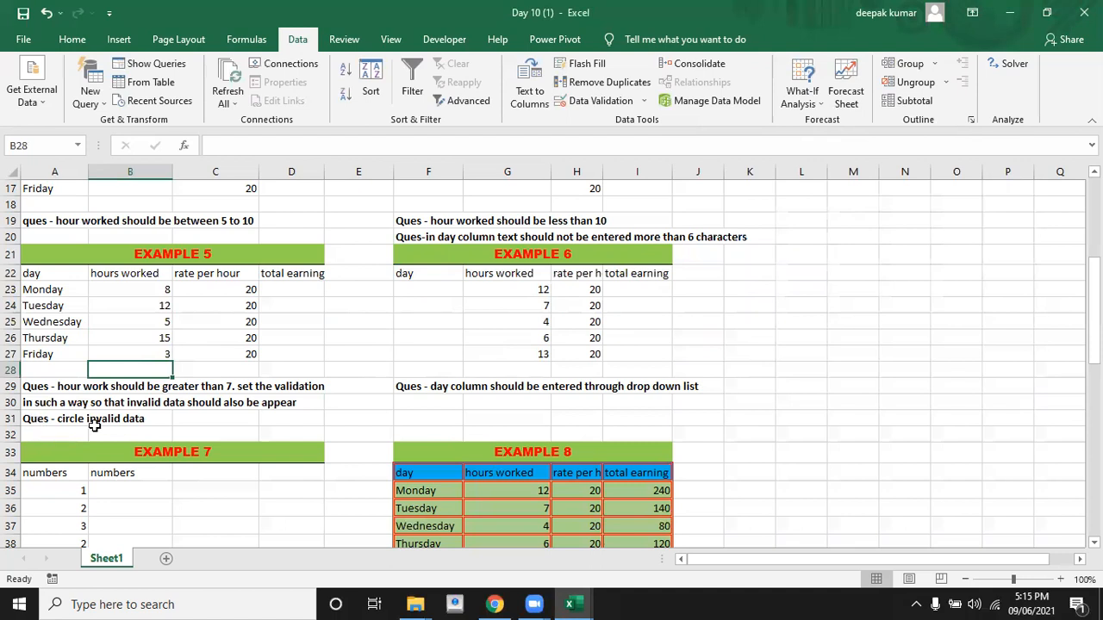
Circle the invalid hours worked in Example 5 and clear the validation circles again.
click(146, 323)
click(144, 353)
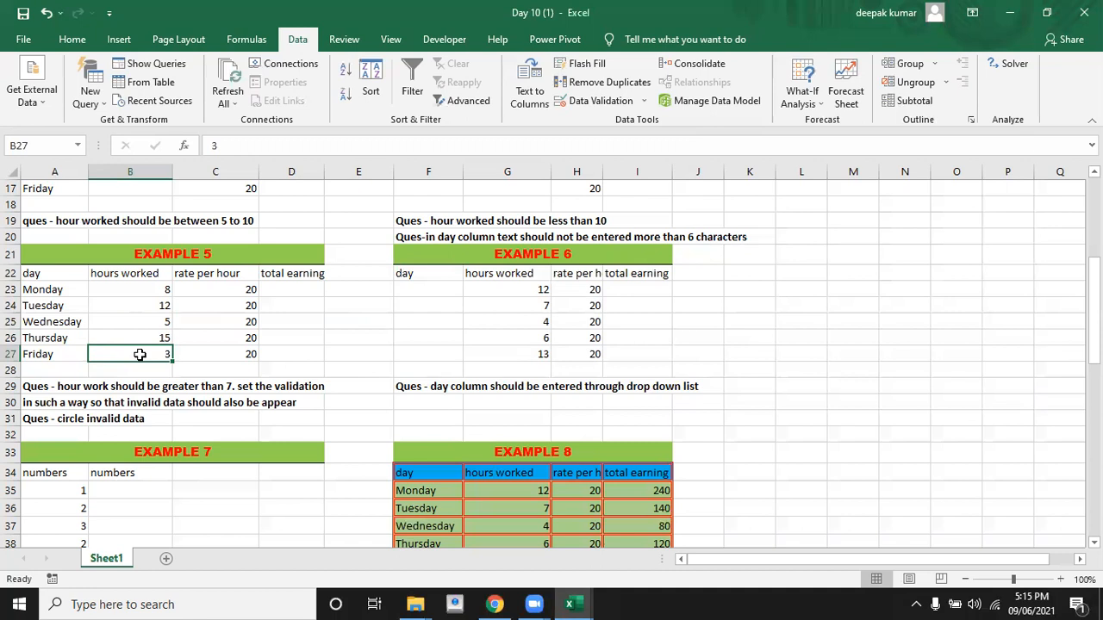
click(645, 101)
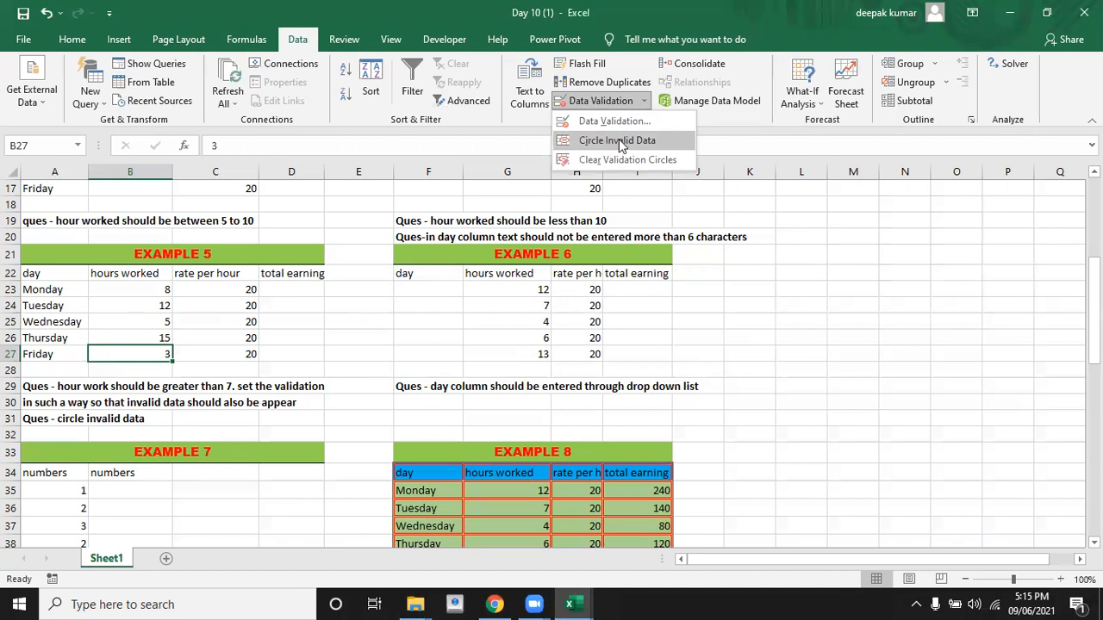
click(618, 141)
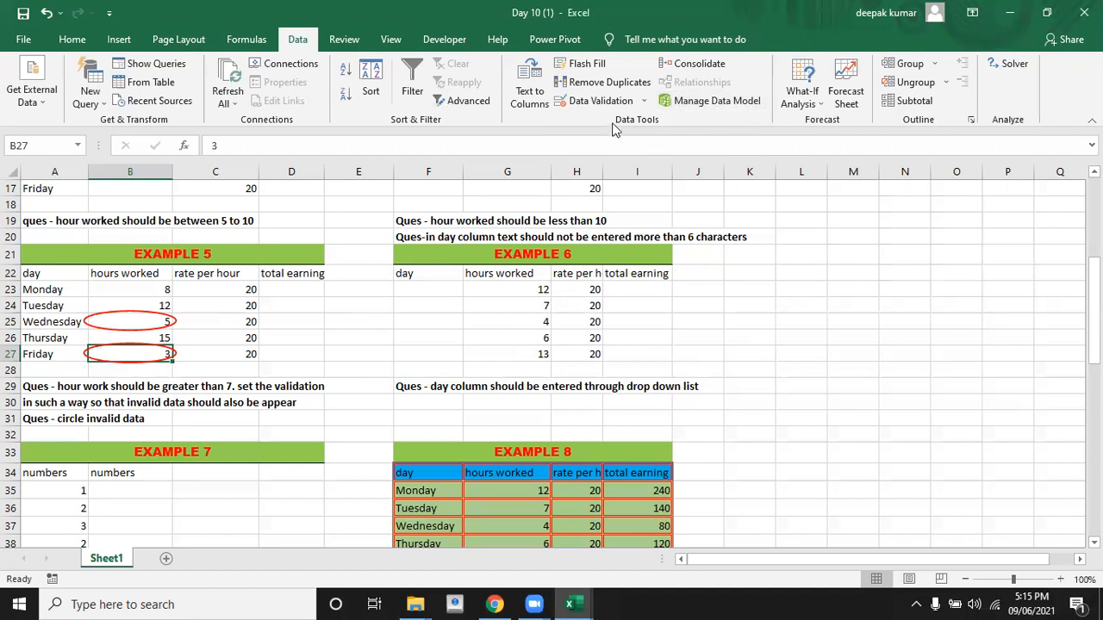
click(643, 101)
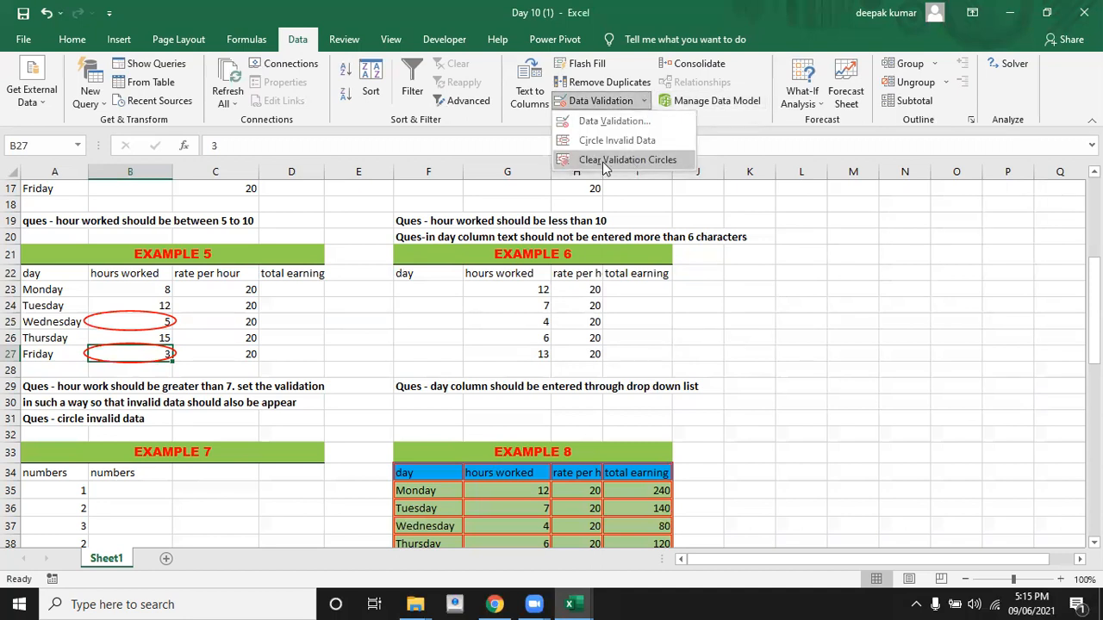
click(640, 161)
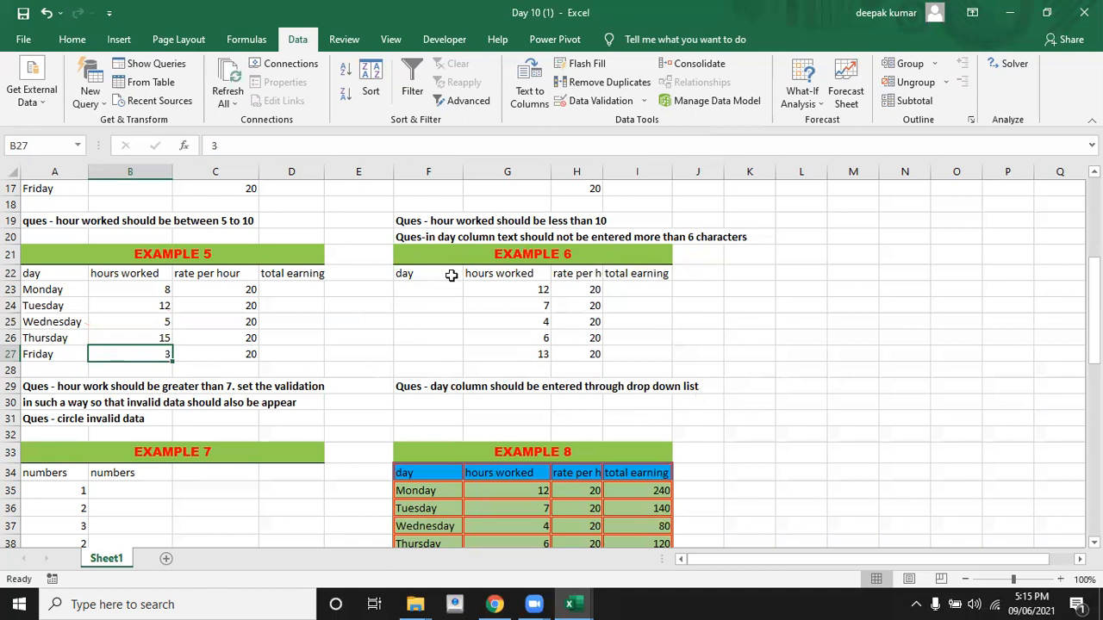
Select Example 6's five empty day cells and set their data validation to allow a List.
click(428, 288)
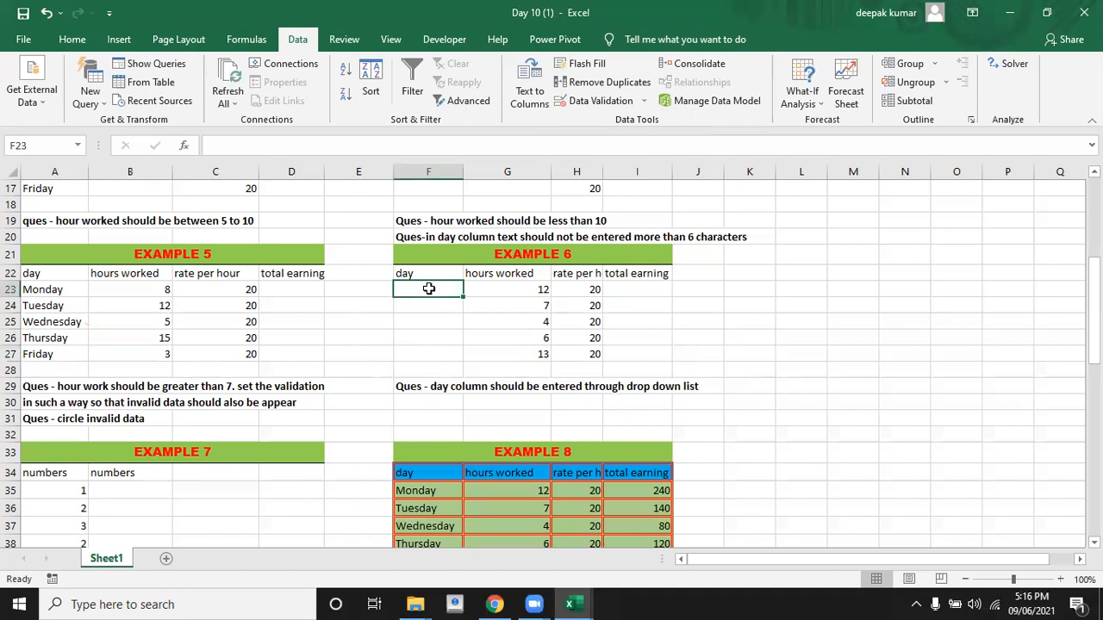
key(shift+Down)
key(shift+Down)
key(shift+Down)
key(shift+Down)
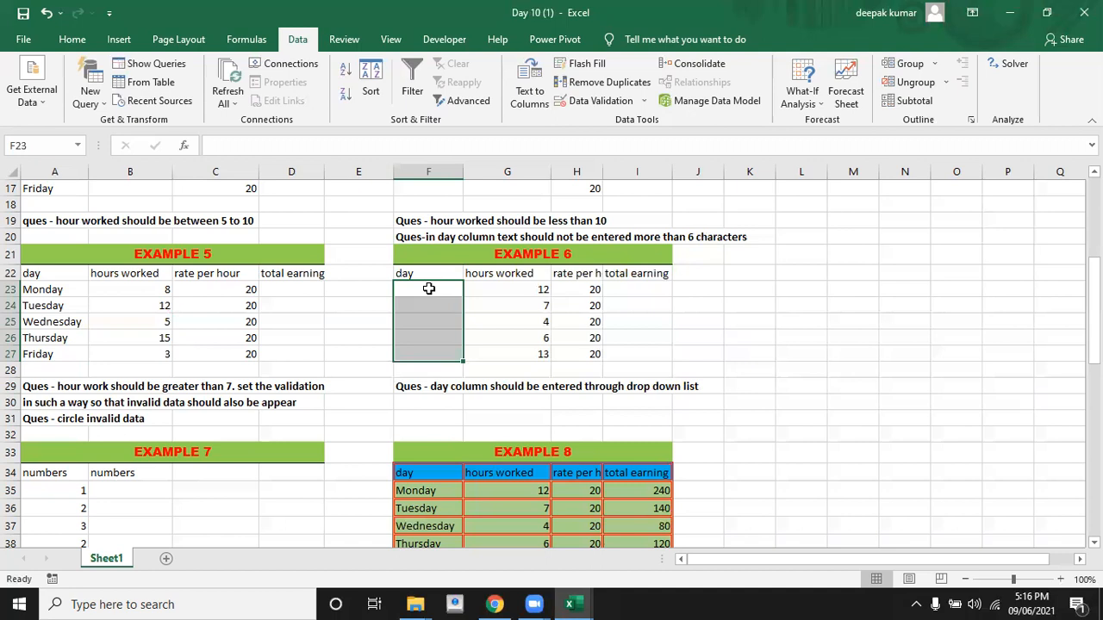
click(603, 105)
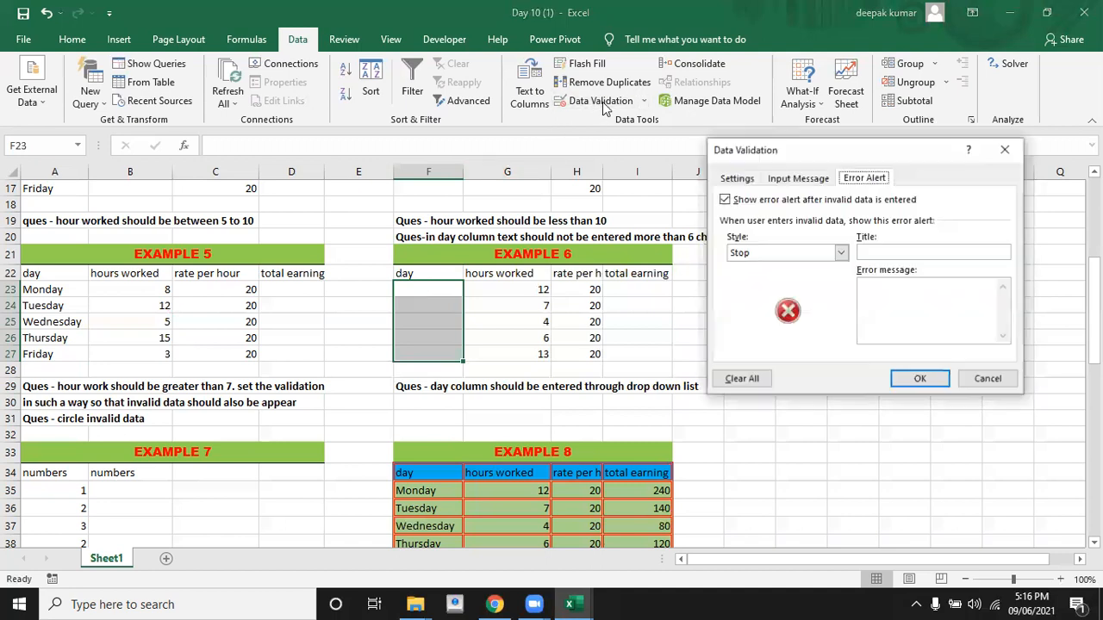
click(739, 180)
click(762, 232)
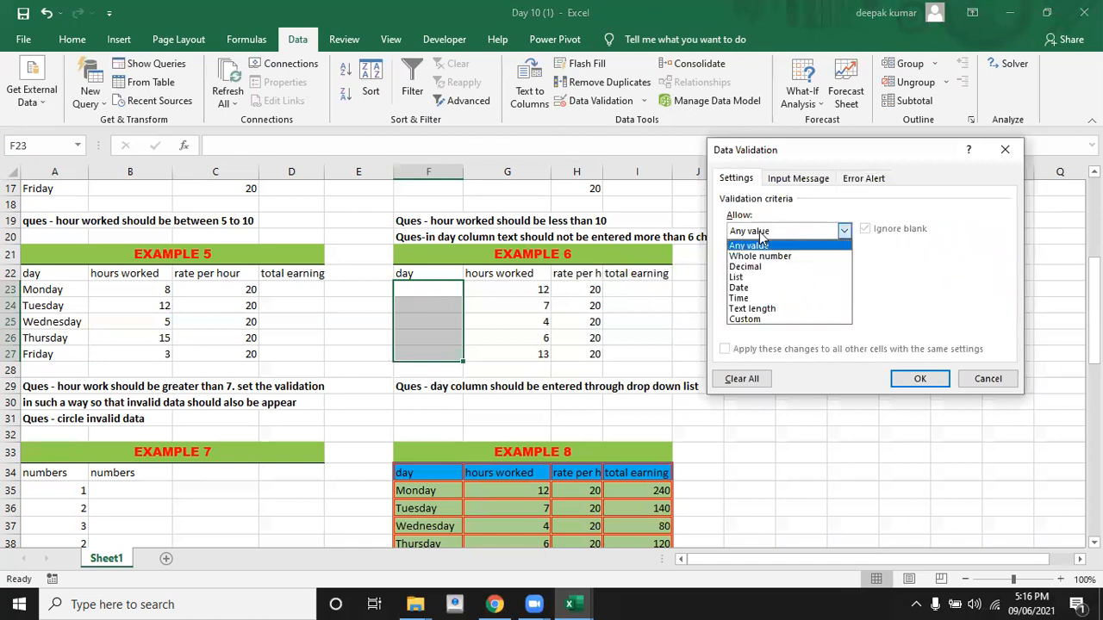
click(738, 277)
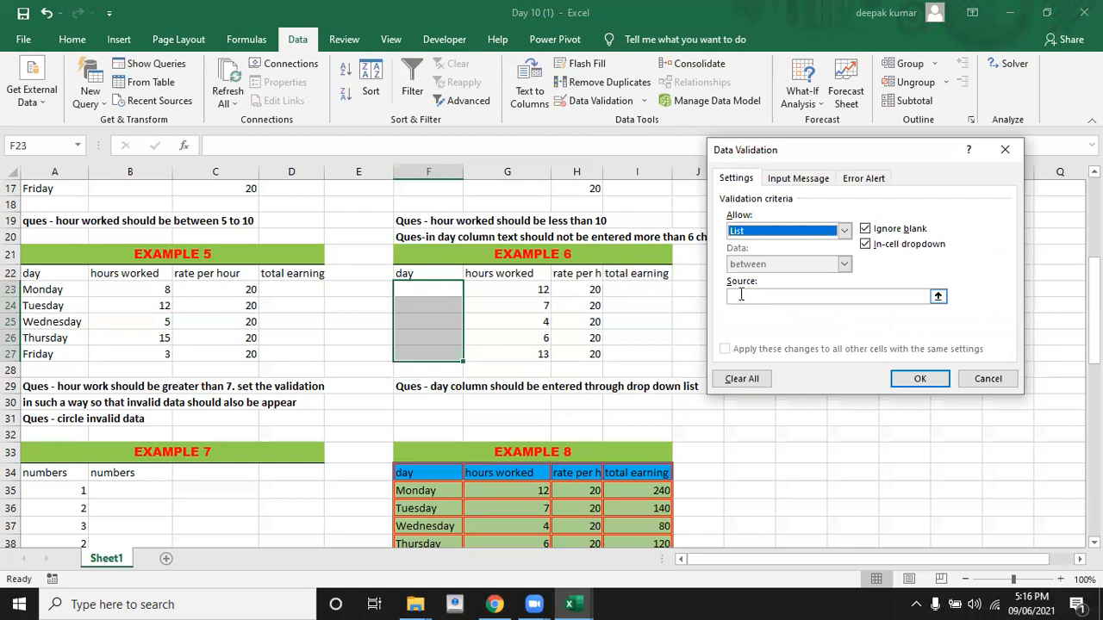
Set the list source to Monday,Tuesday,Wednesday,Thursday,Friday,saturday and apply the rule to Example 6's day cells.
click(738, 296)
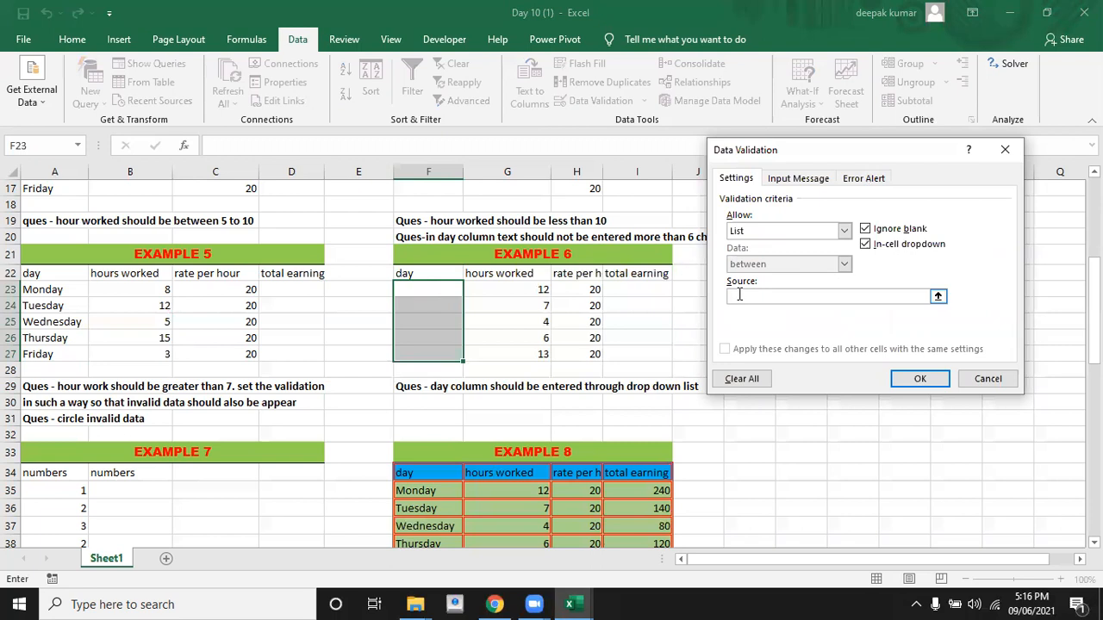
text(Monday,Tuesday,wednesday,th)
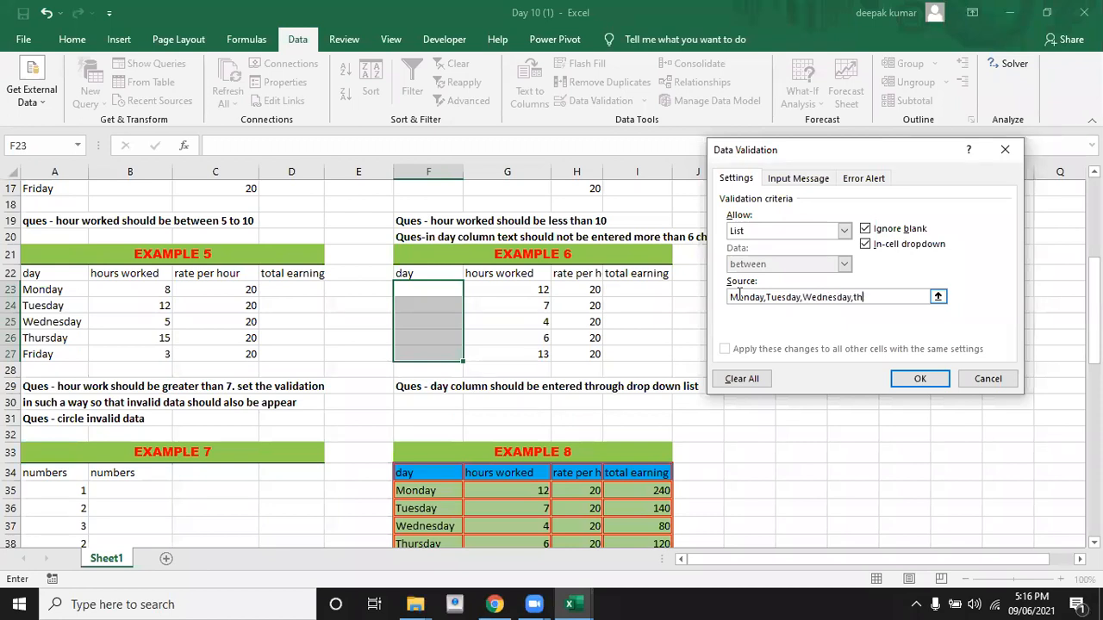
text(ursday,friday,saturday)
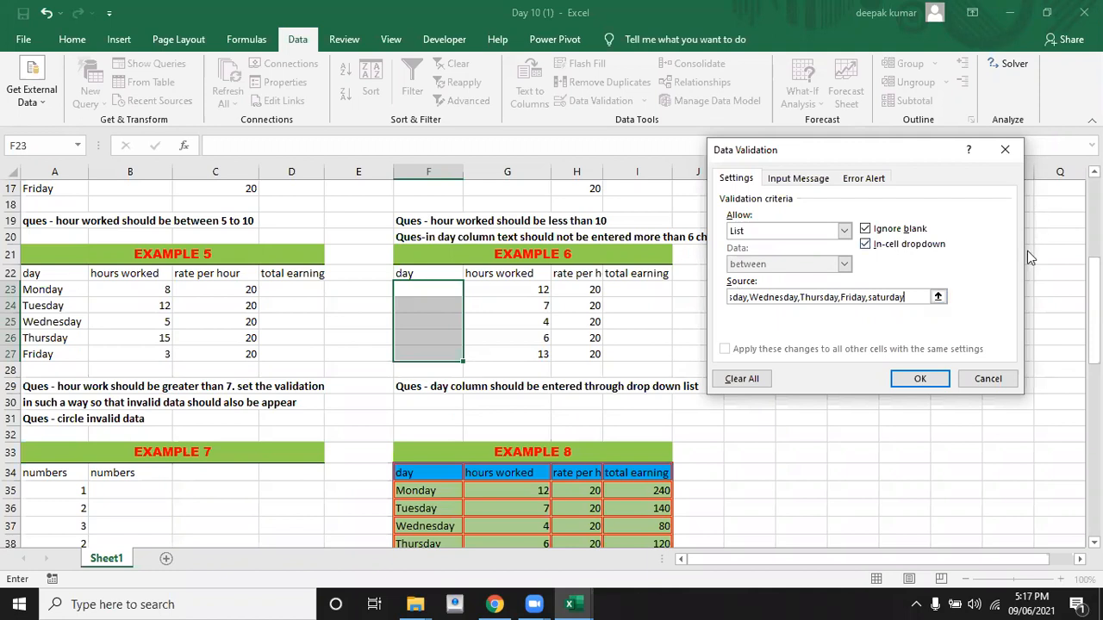
click(920, 380)
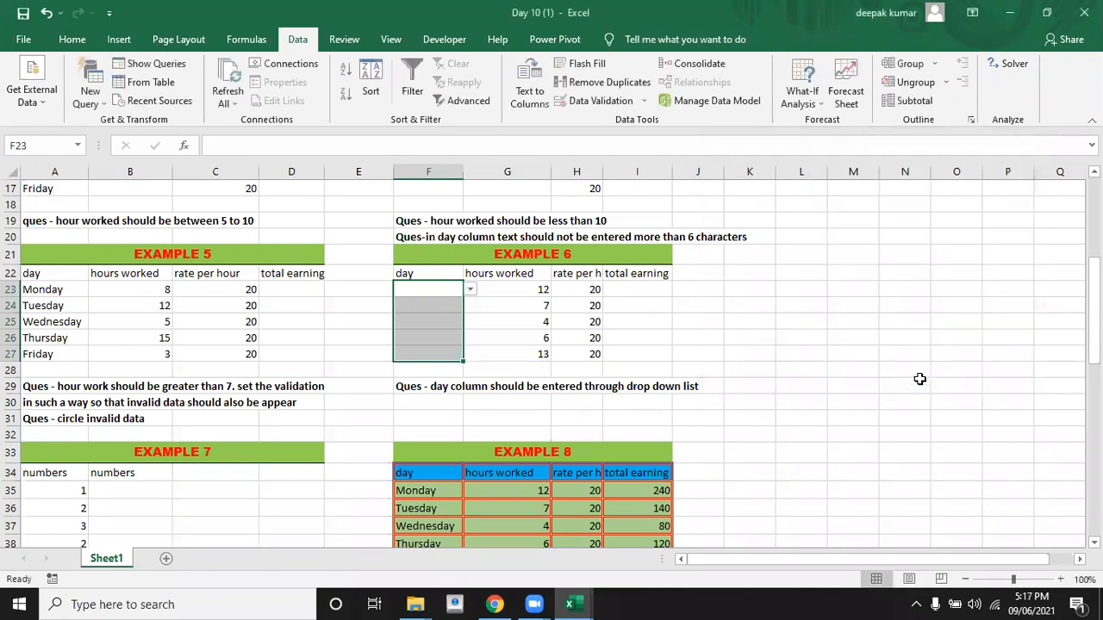
Check the drop-downs in Example 6's day cells, choosing Wednesday for the first cell and Thursday for the second.
click(435, 290)
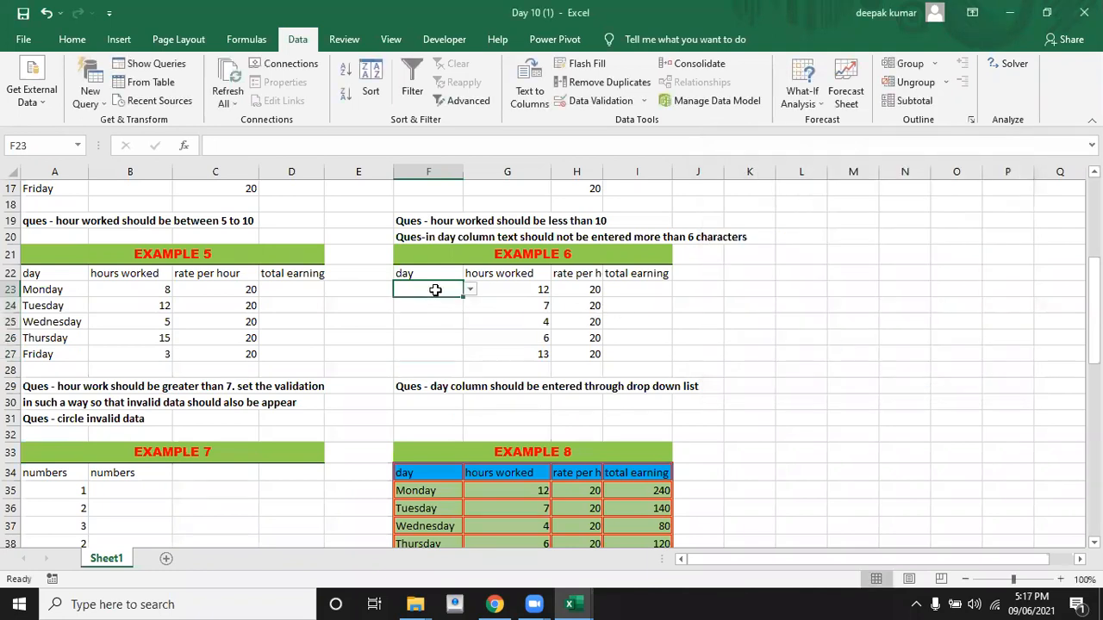
click(433, 305)
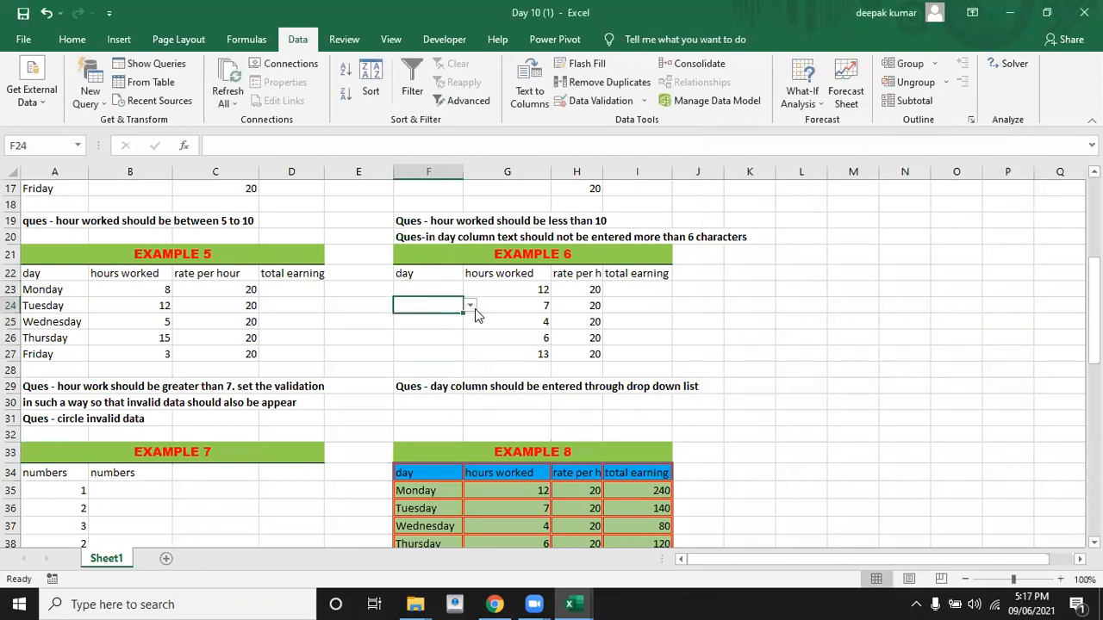
click(427, 320)
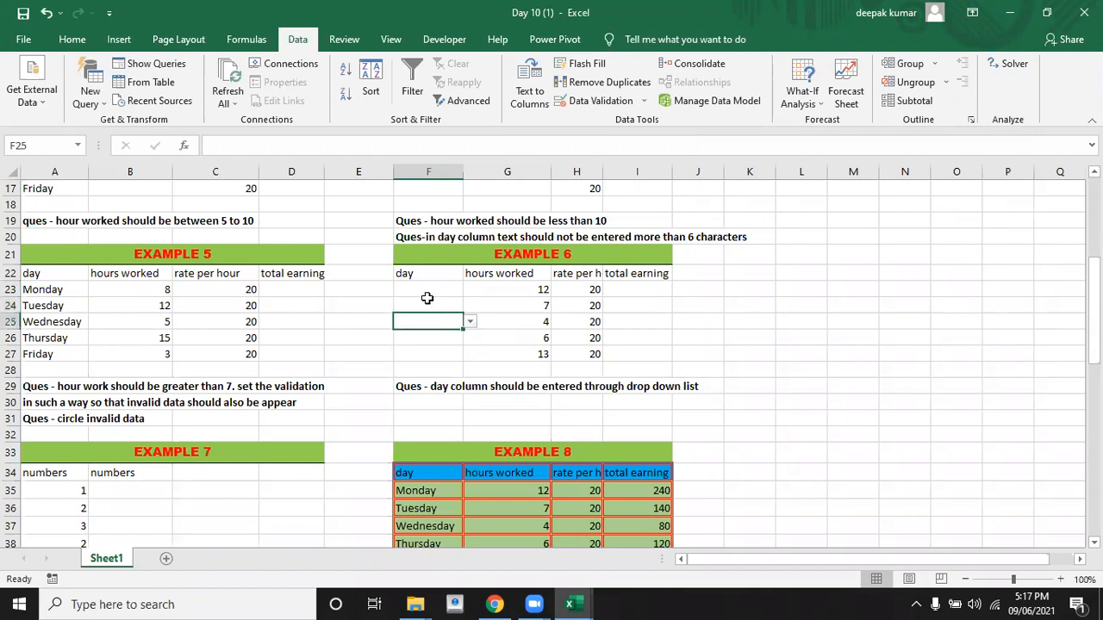
click(427, 352)
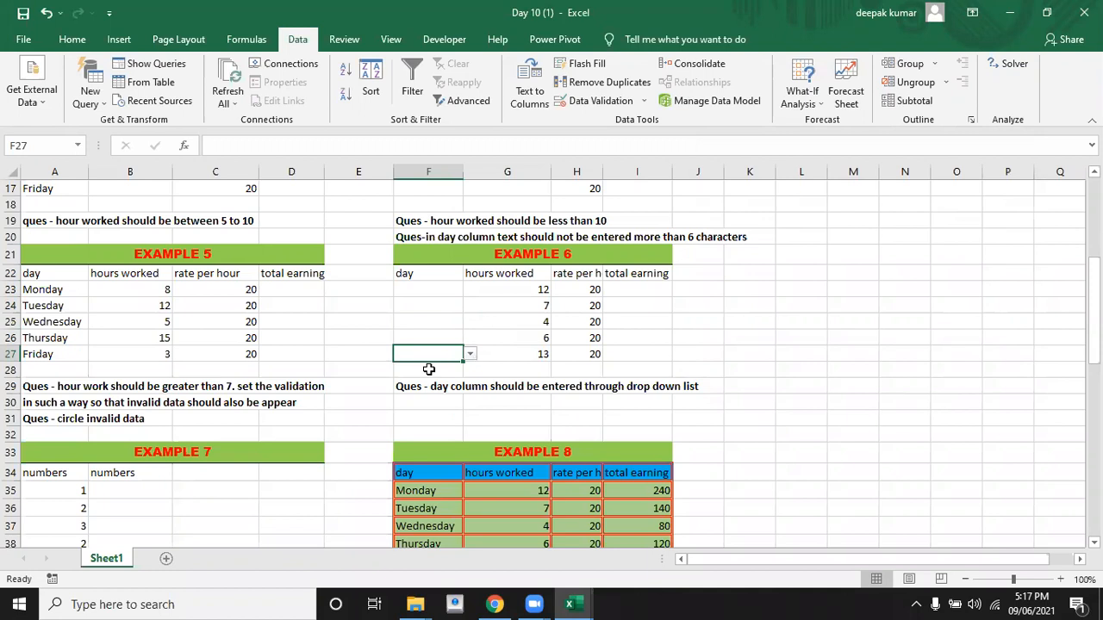
click(428, 291)
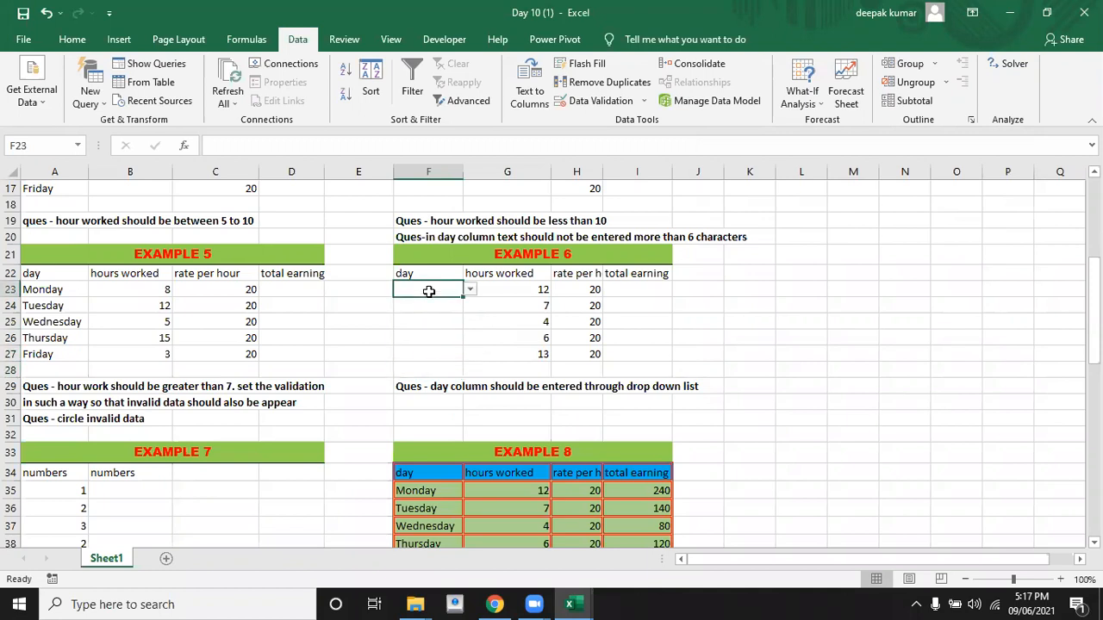
click(470, 291)
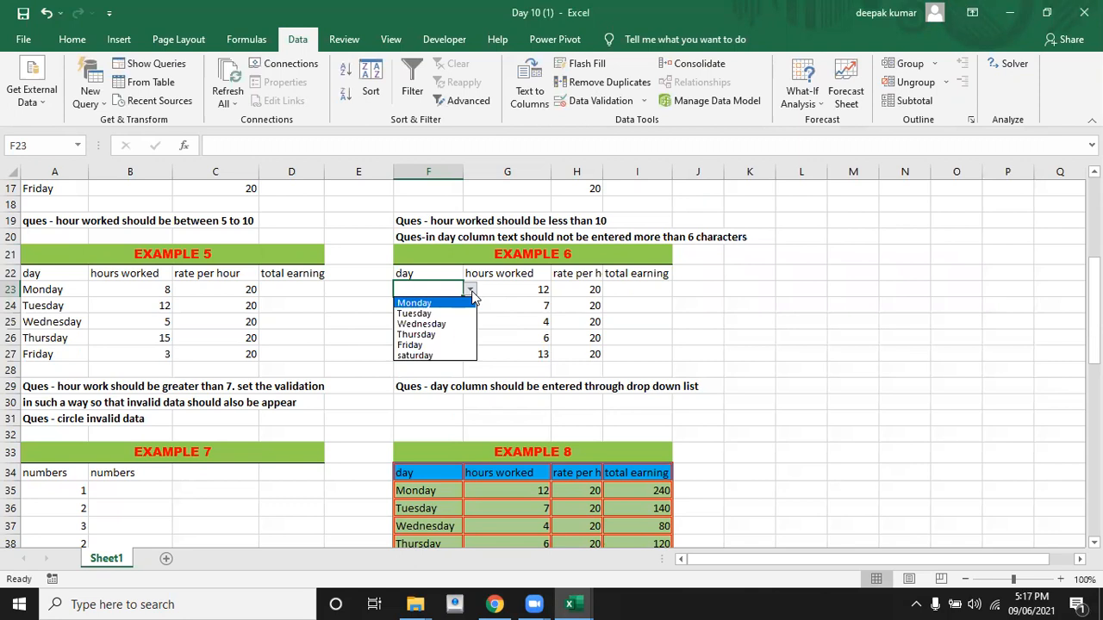
click(420, 324)
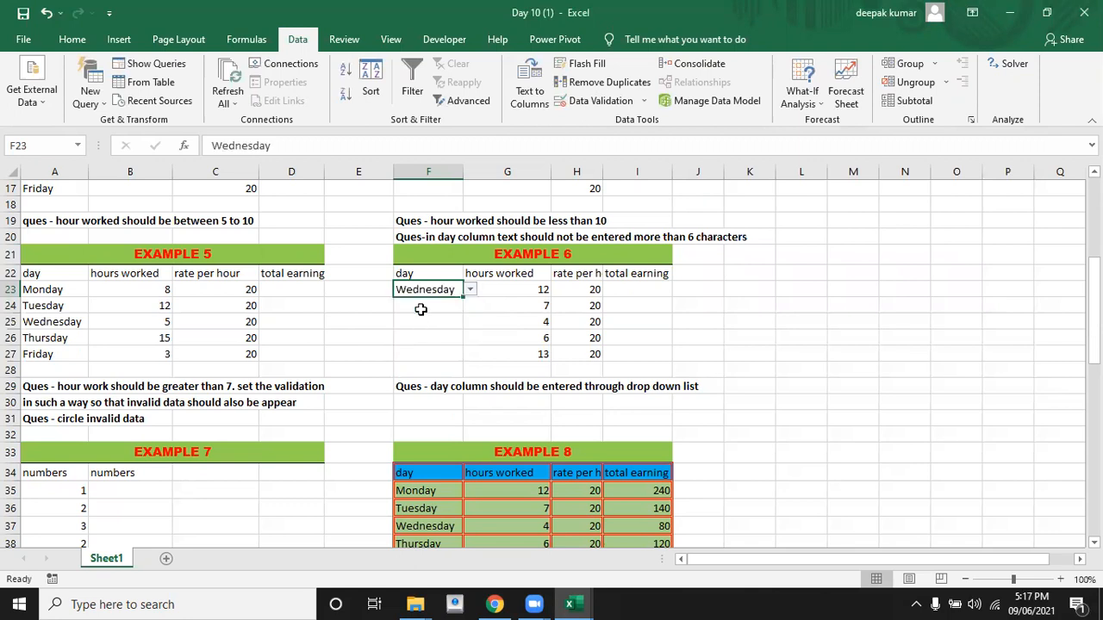
click(423, 307)
click(471, 306)
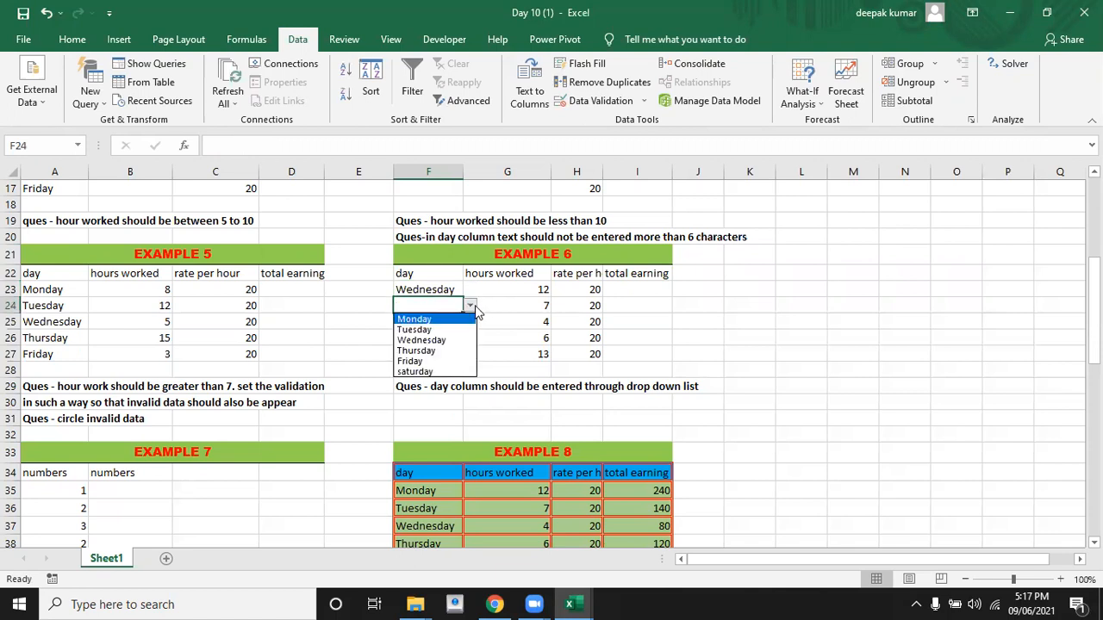
click(435, 352)
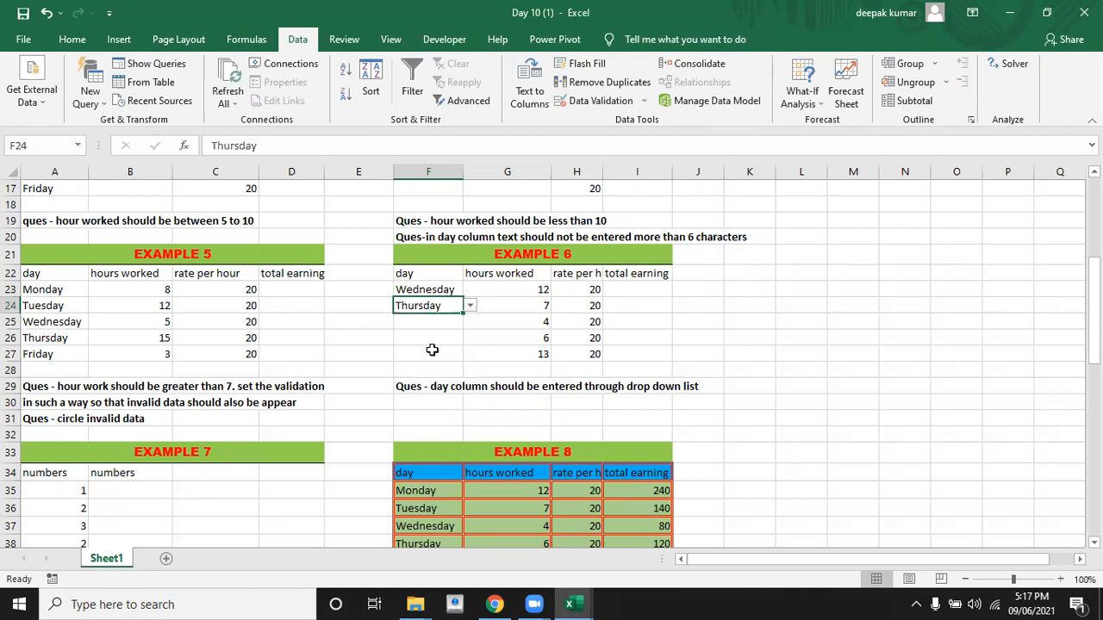
Choose Friday from the drop-down list in Example 6's third day cell.
click(432, 350)
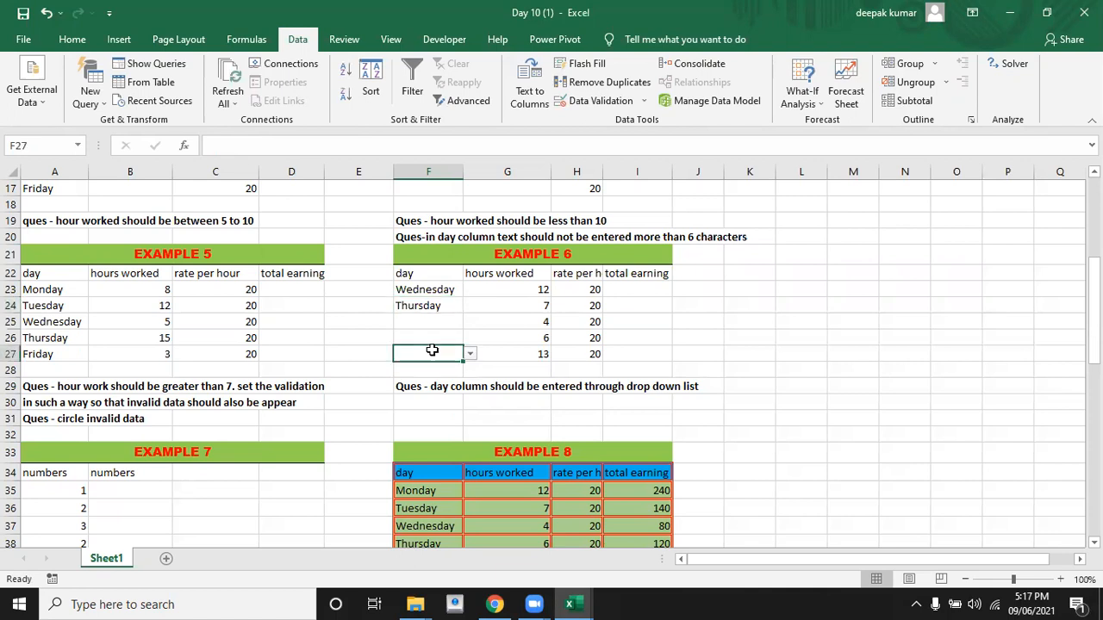
drag(432, 350, 425, 318)
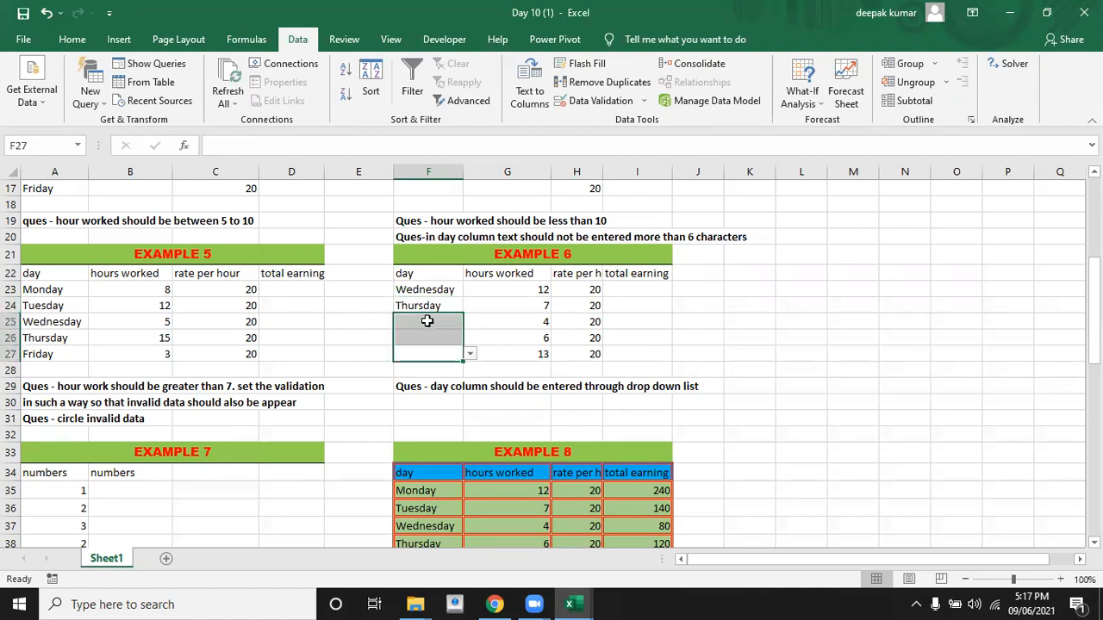
click(425, 319)
click(470, 322)
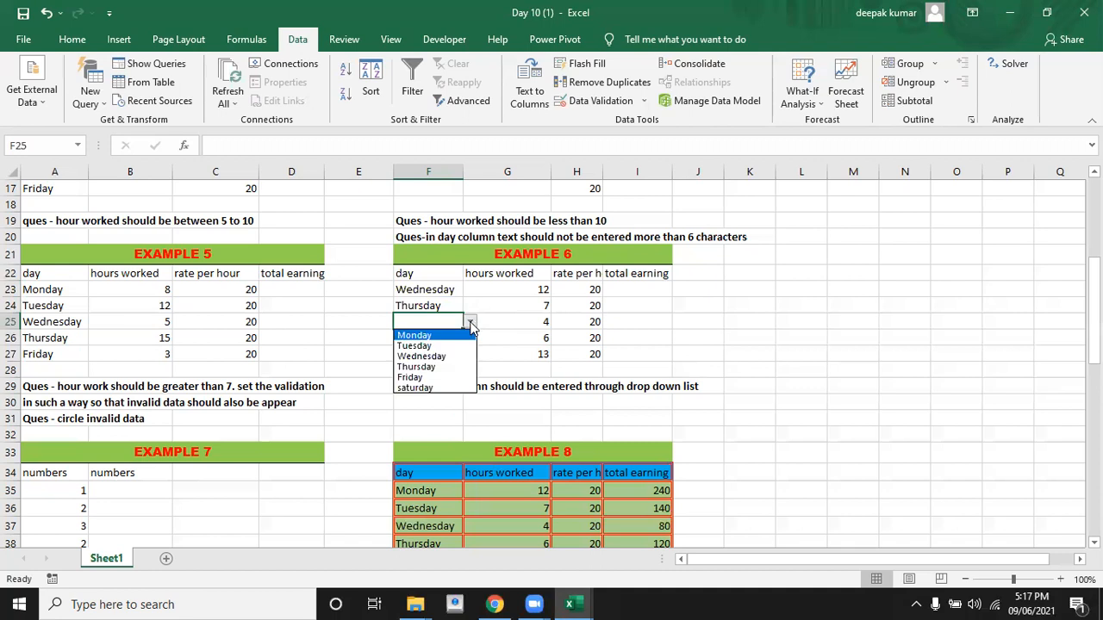
click(428, 377)
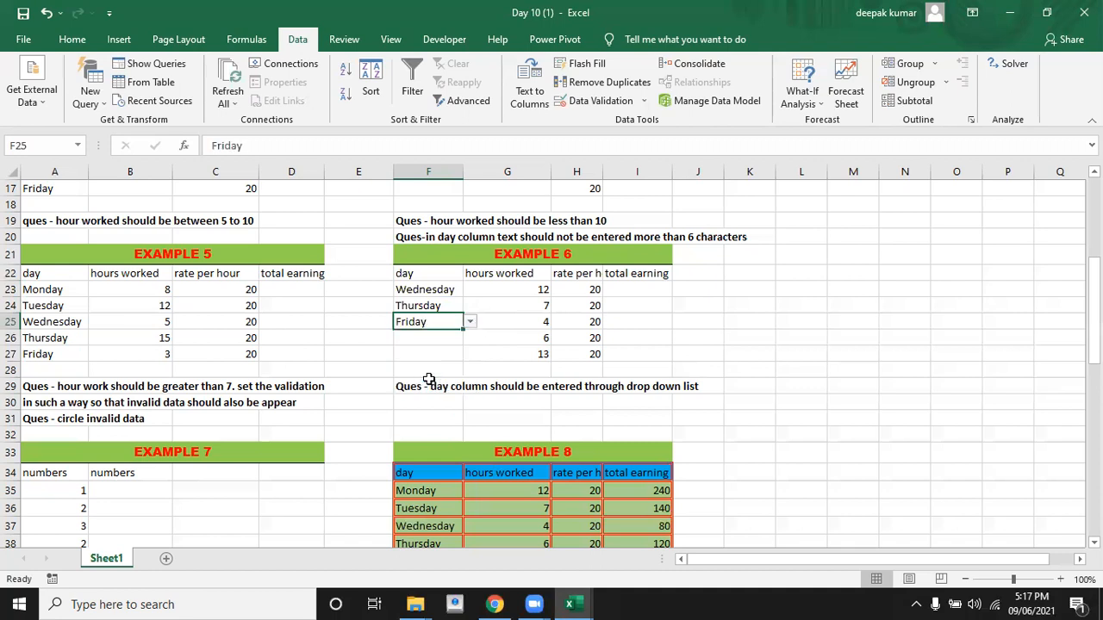
Try to enter asd in Example 6's fourth day cell to test the list rule, and cancel the entry.
click(424, 335)
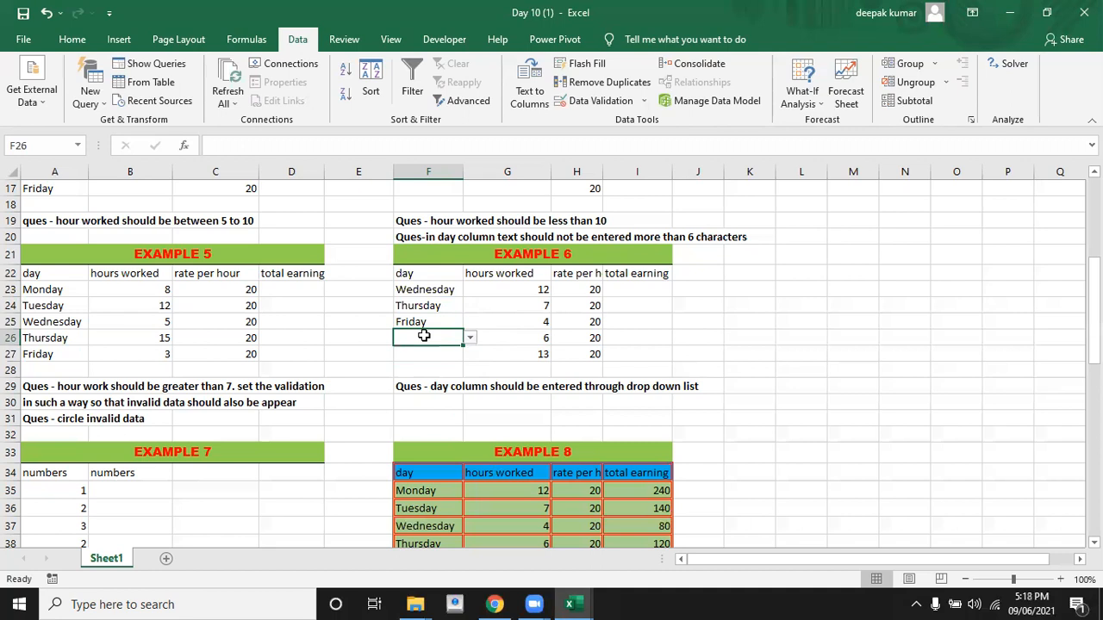
text(asd)
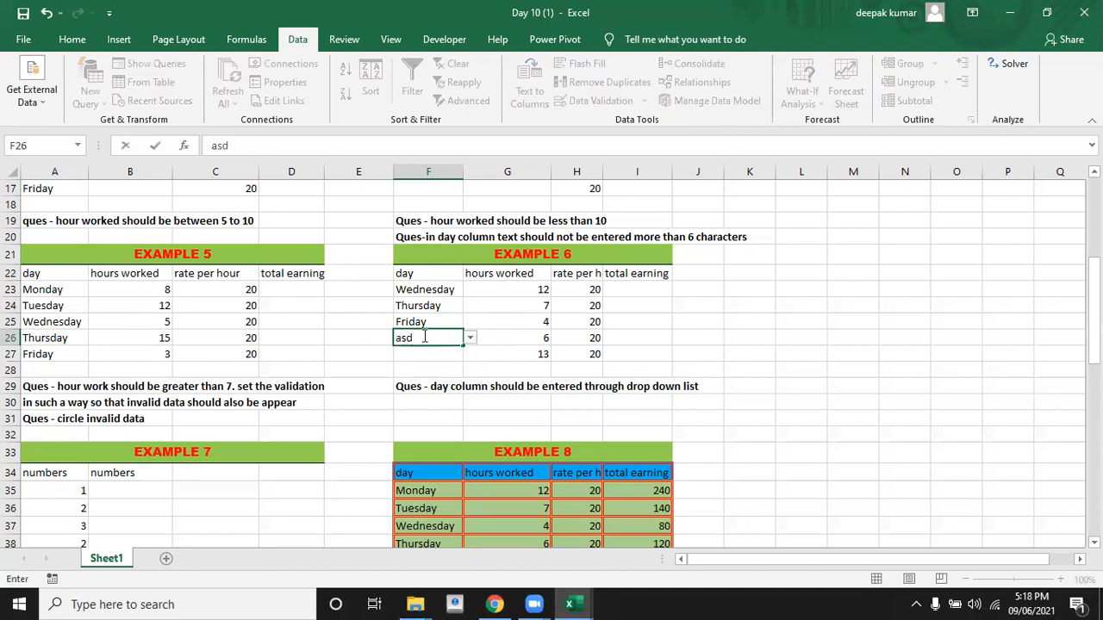
key(Return)
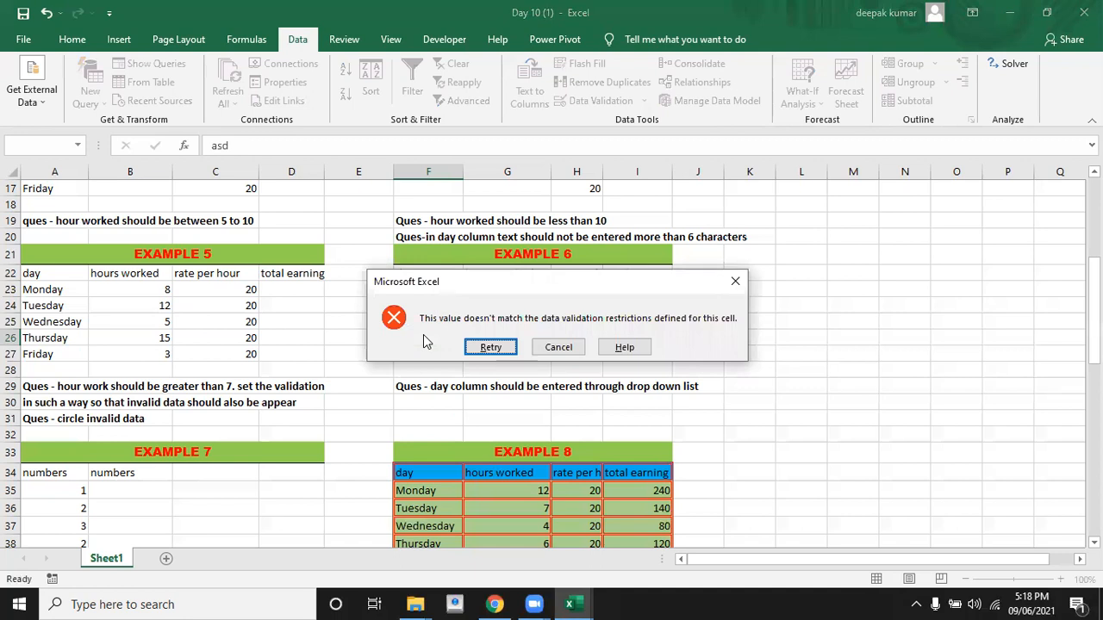
key(Escape)
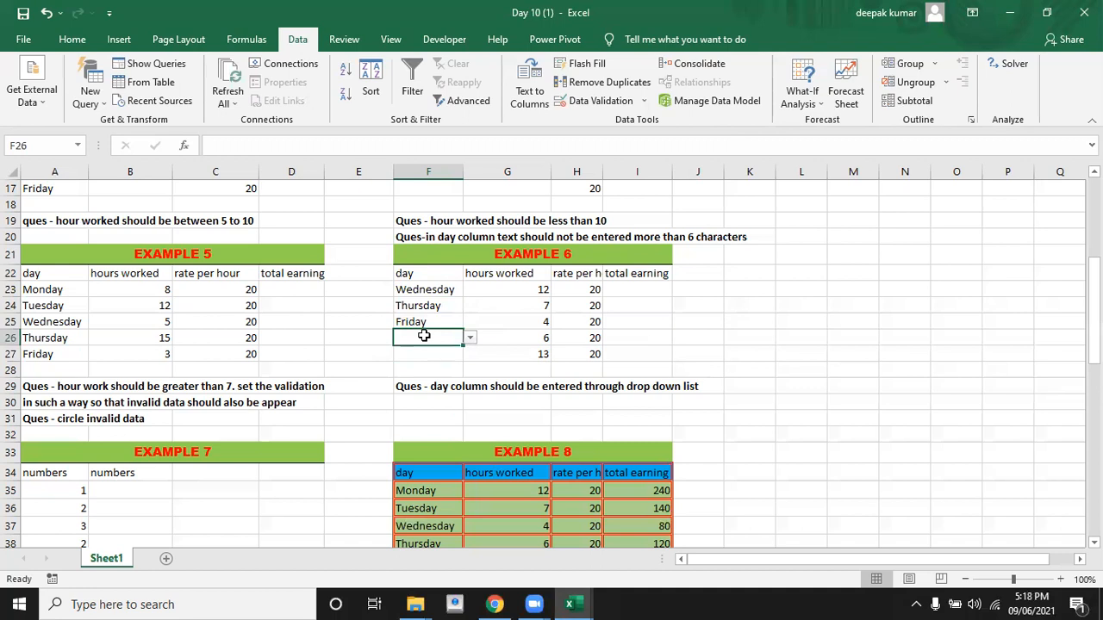
Set the data validation of Example 6's five day cells to allow Any value.
click(419, 292)
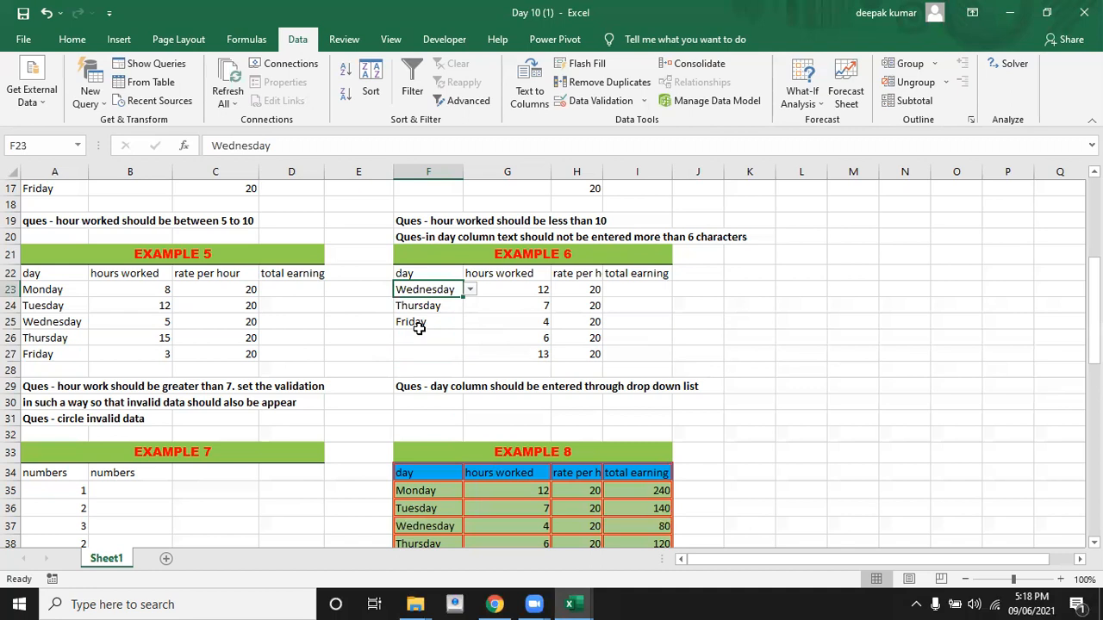
key(shift+Down)
key(shift+Down)
key(shift+Down)
key(shift+Down)
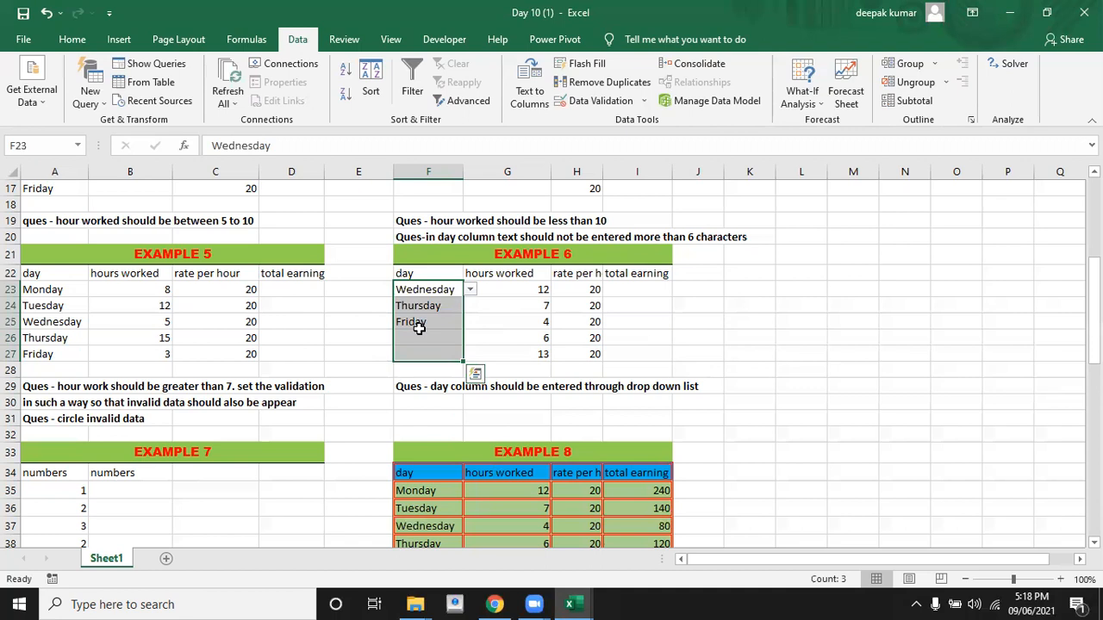
click(599, 102)
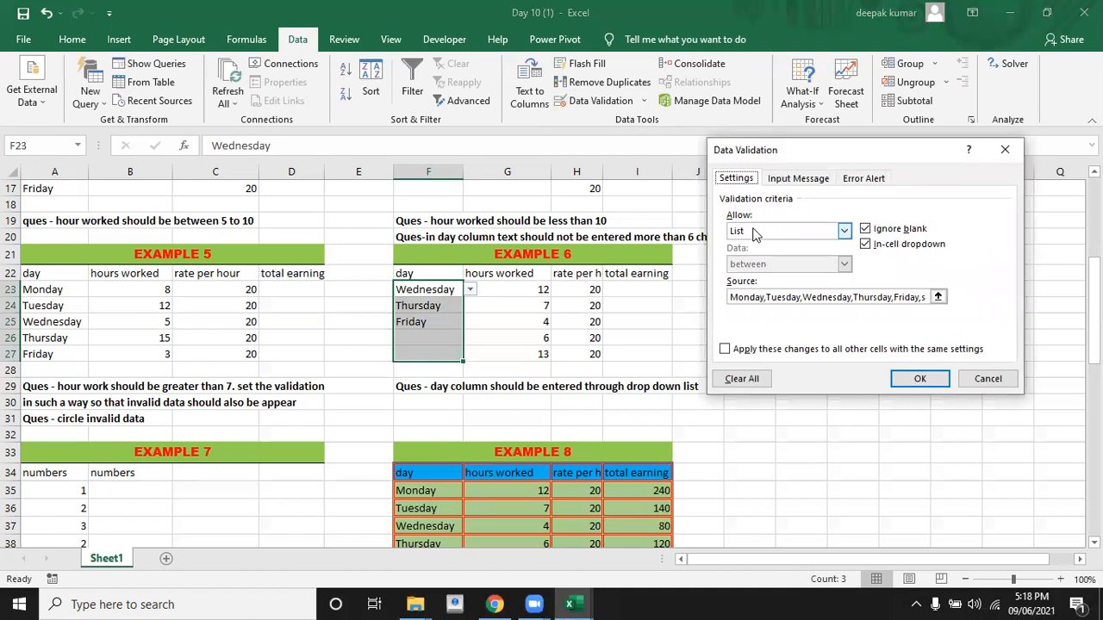
click(842, 233)
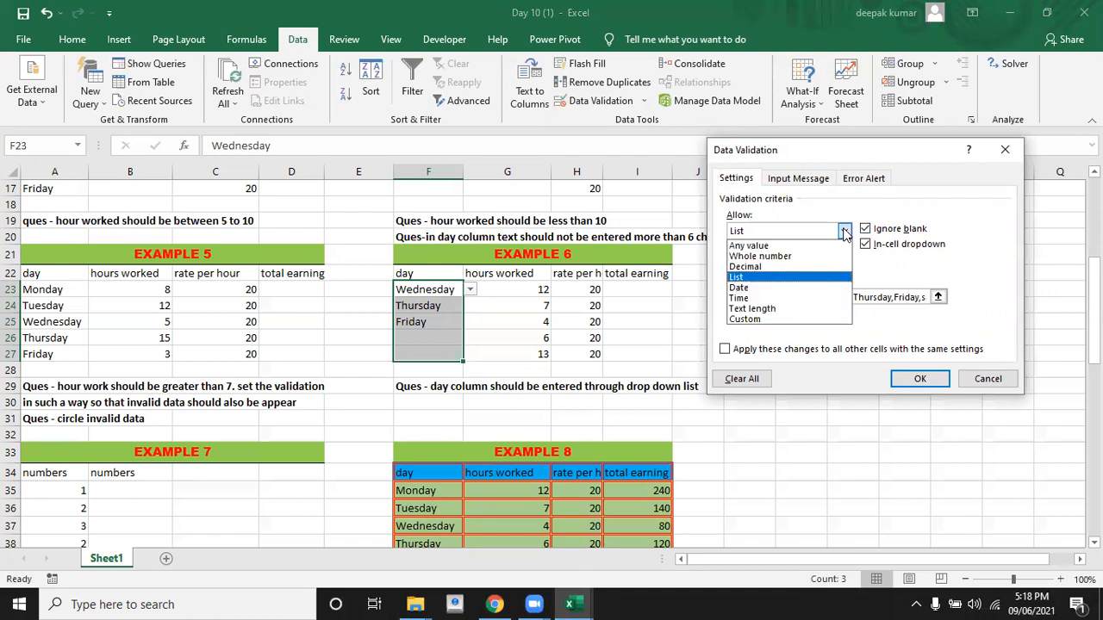
click(756, 246)
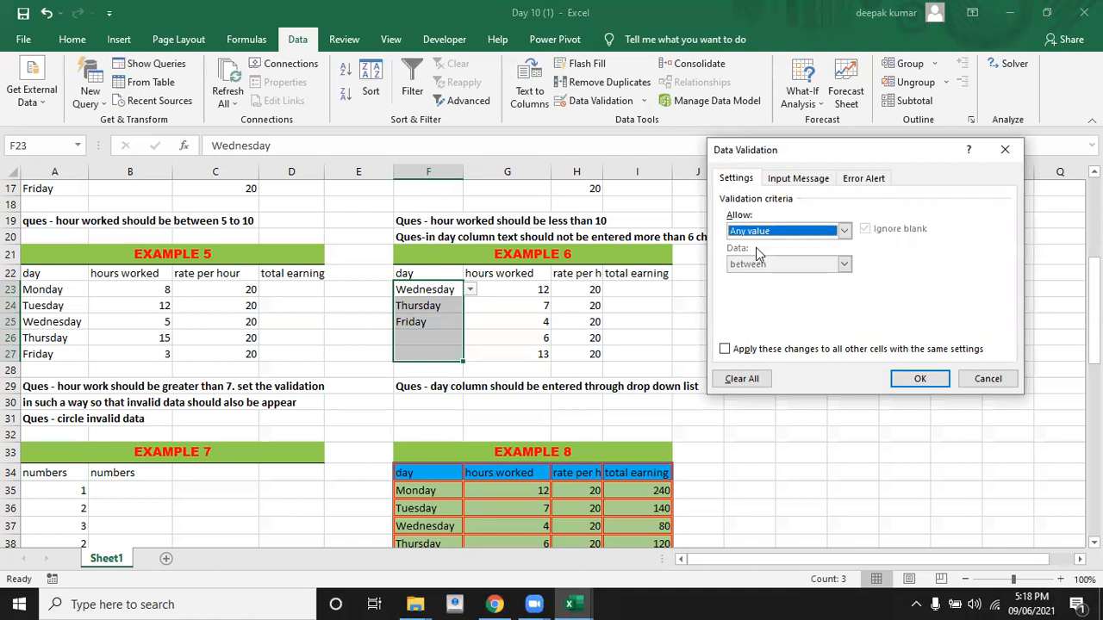
click(917, 381)
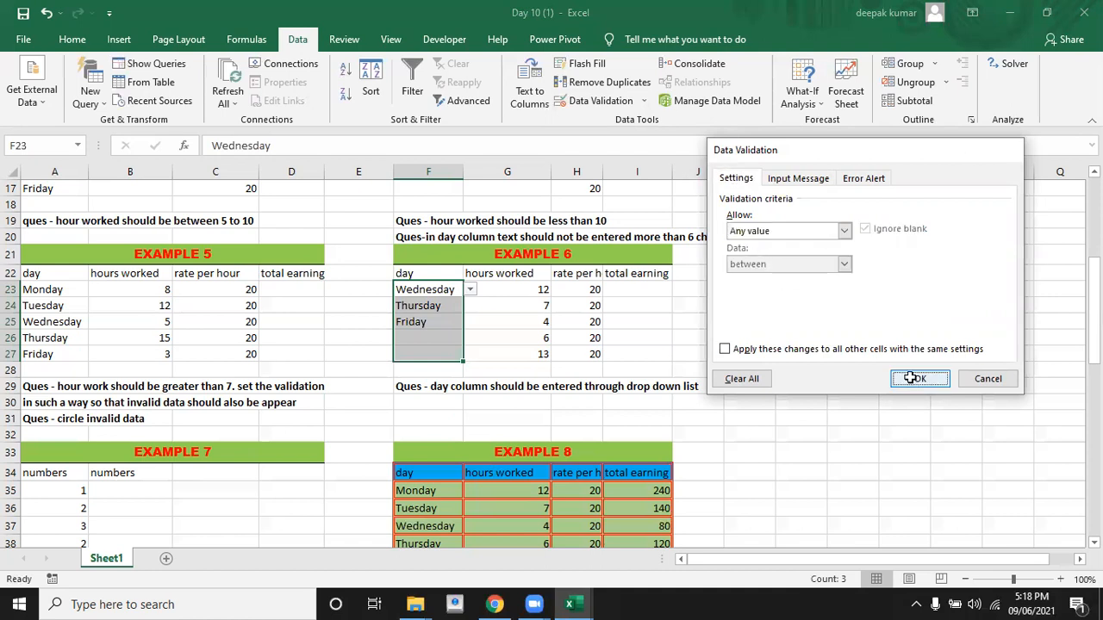
click(424, 327)
click(430, 339)
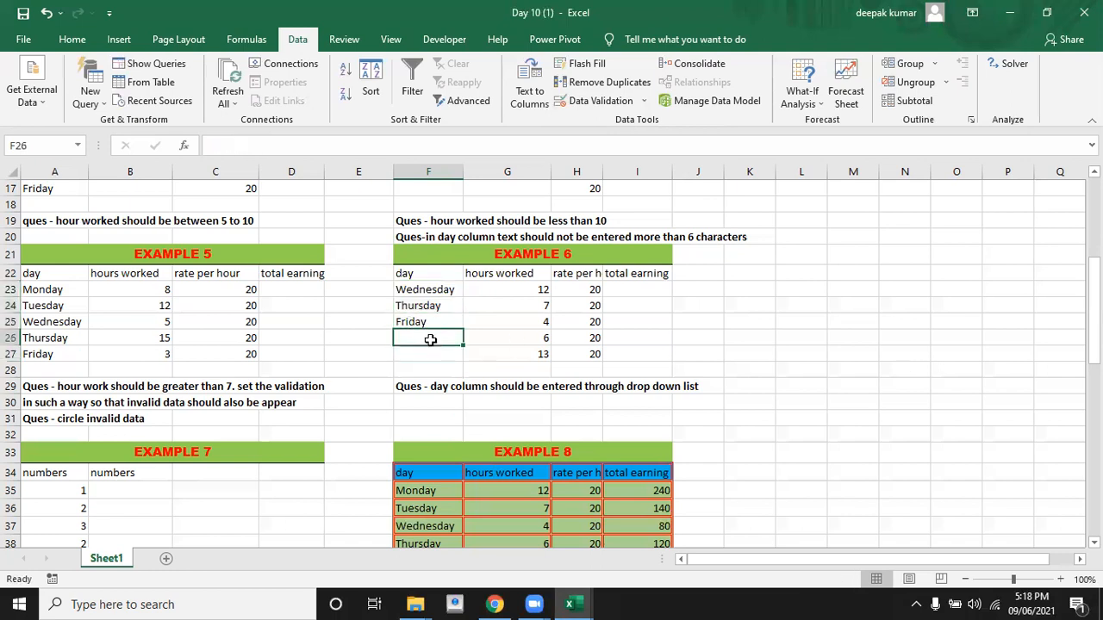
Delete the day entries from all five of Example 6's day cells.
click(426, 291)
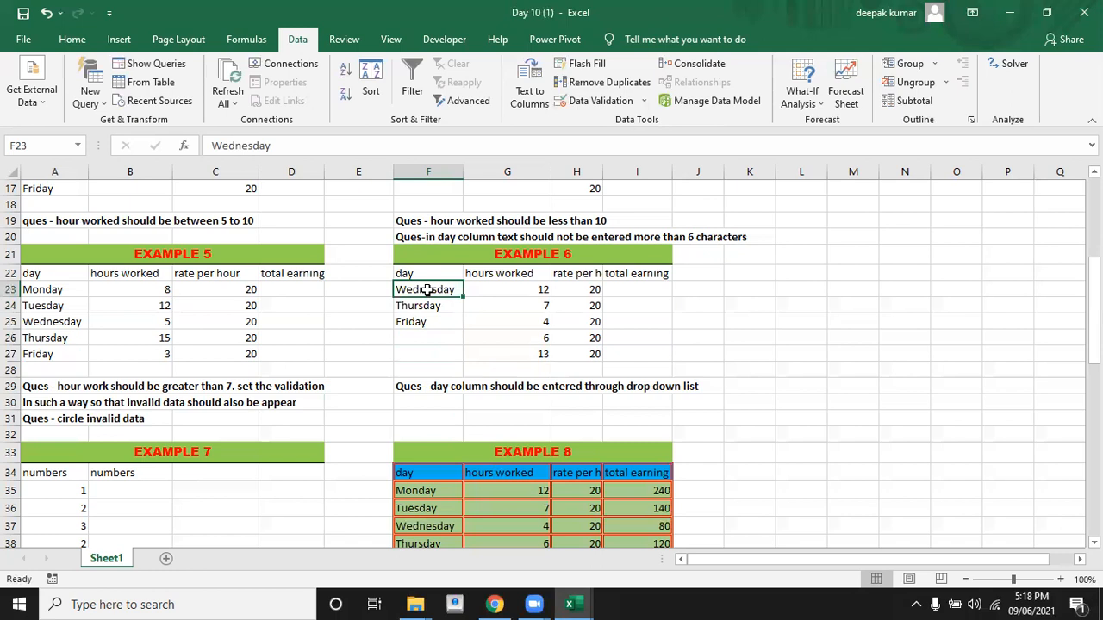
key(shift+Down)
key(shift+Down)
key(shift+Down)
key(shift+Down)
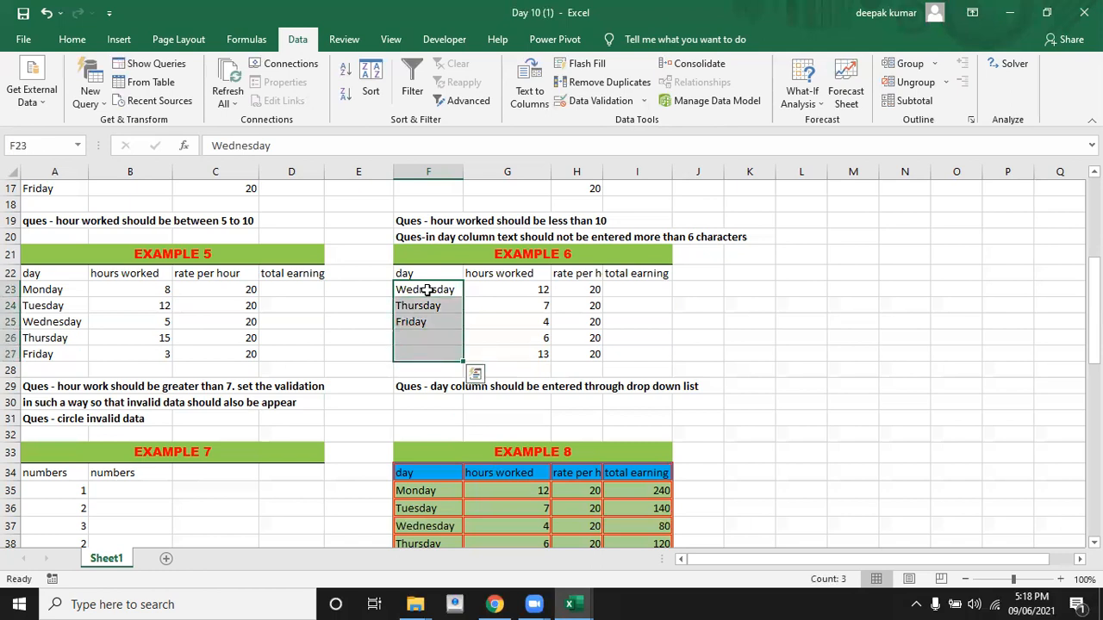
key(Delete)
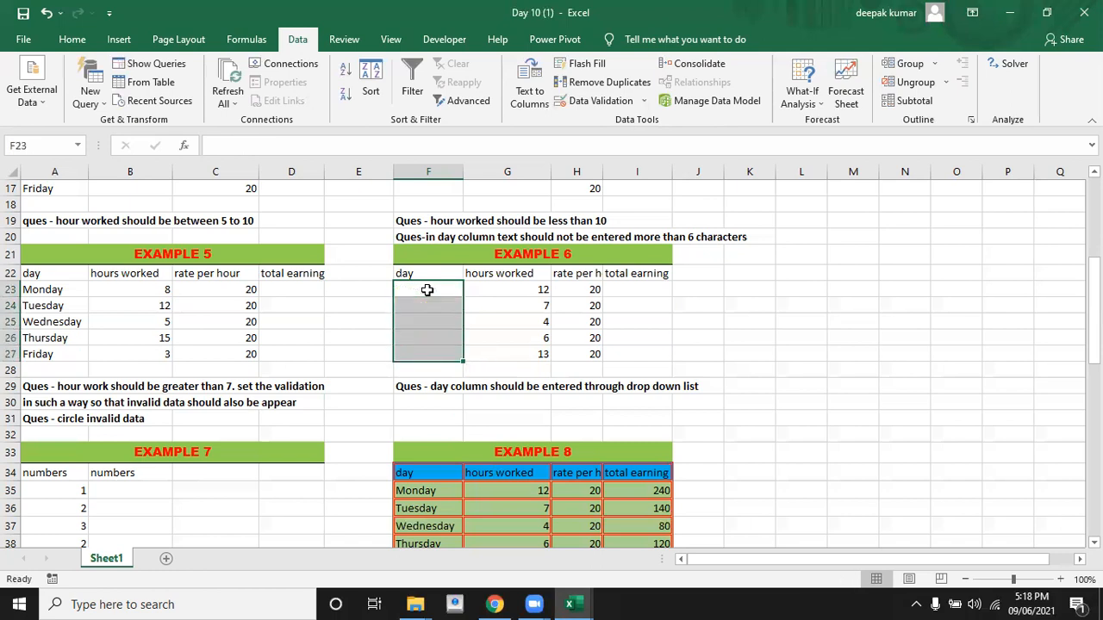
click(427, 291)
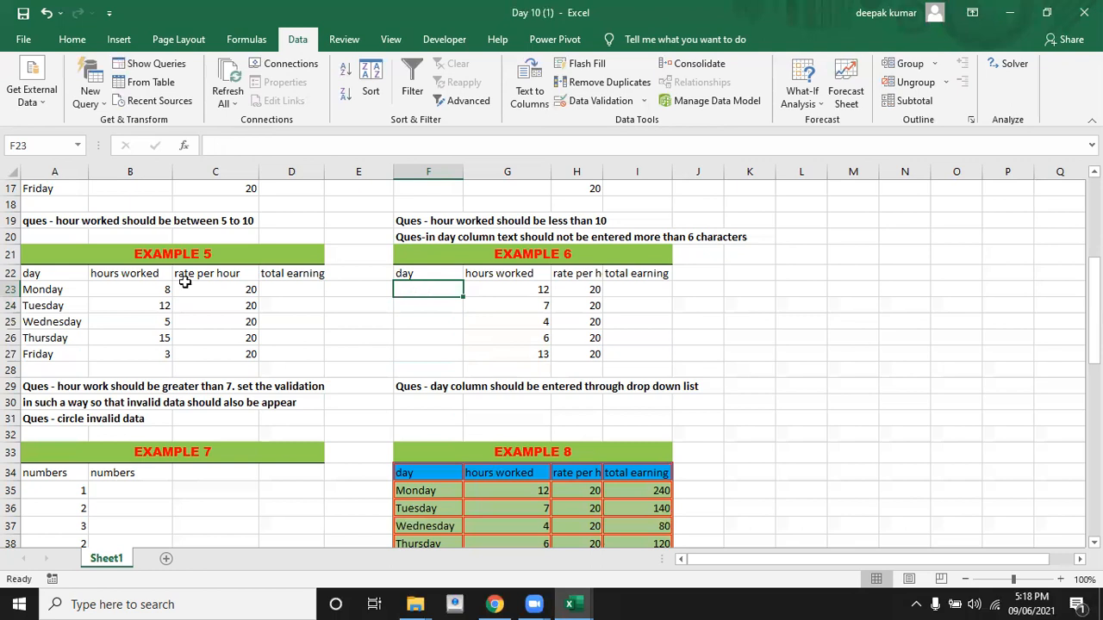
Select Example 6's five day cells and set their data validation to allow a List.
click(64, 293)
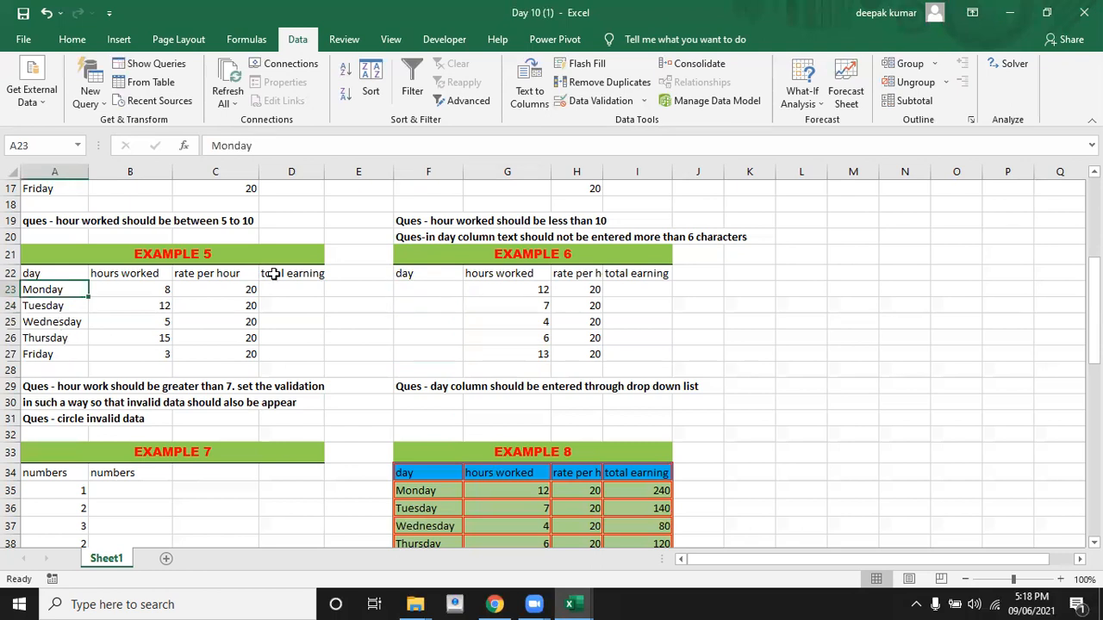
click(430, 287)
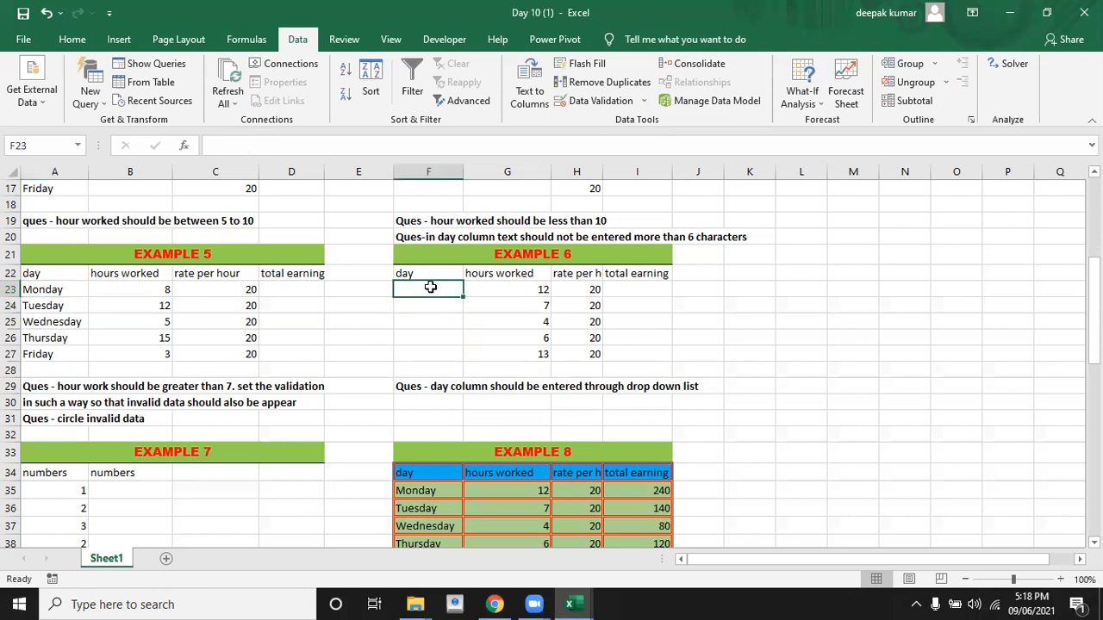
key(shift+Down)
key(shift+Down)
key(shift+Down)
key(shift+Down)
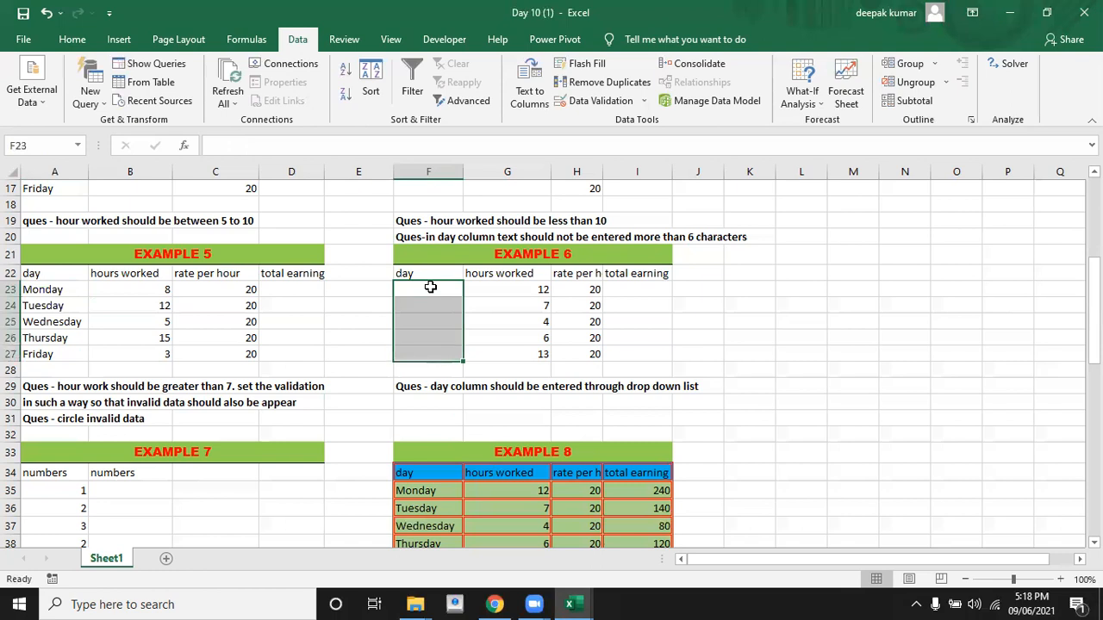
click(603, 101)
click(787, 230)
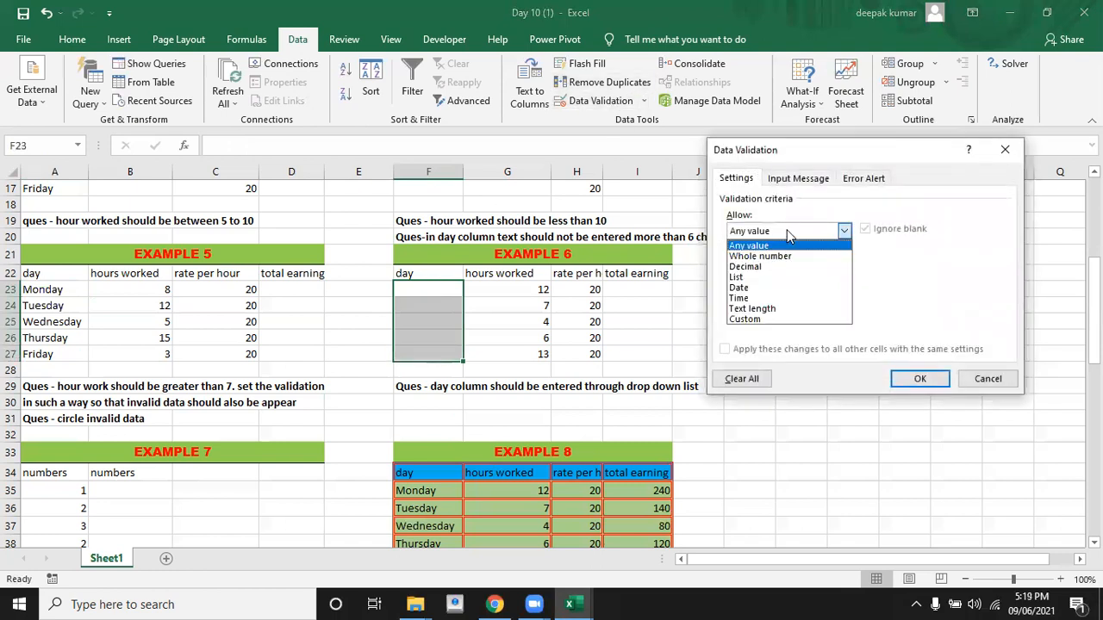
click(759, 275)
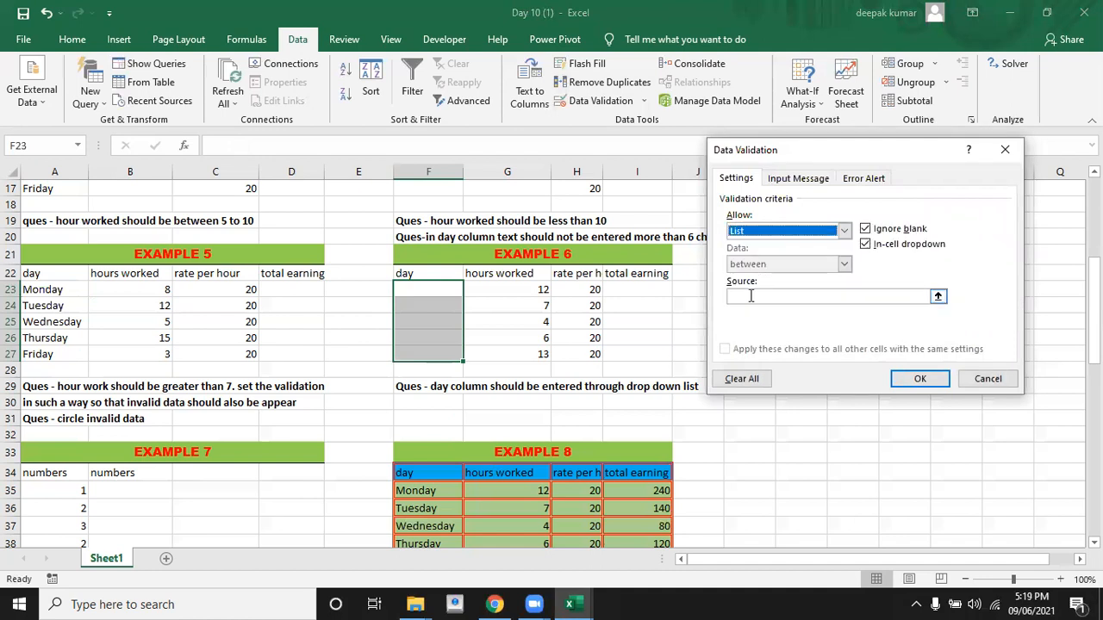
Use Example 5's day names, =$A$23:$A$27, as the list source and apply the validation rule.
click(750, 295)
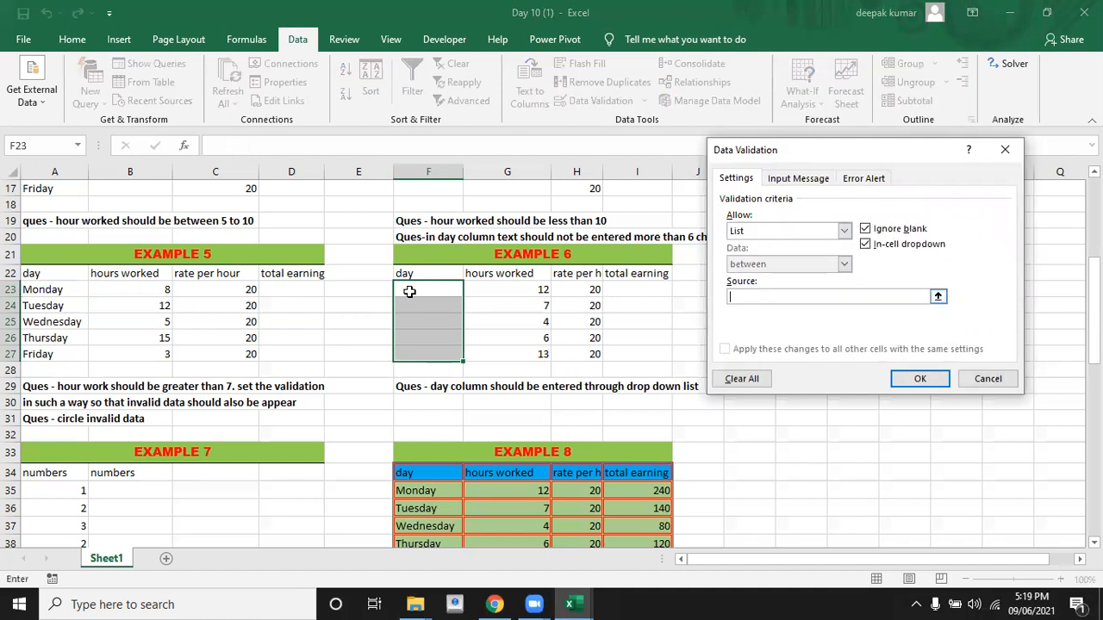
click(42, 291)
key(shift+Down)
key(shift+Down)
key(shift+Down)
key(shift+Down)
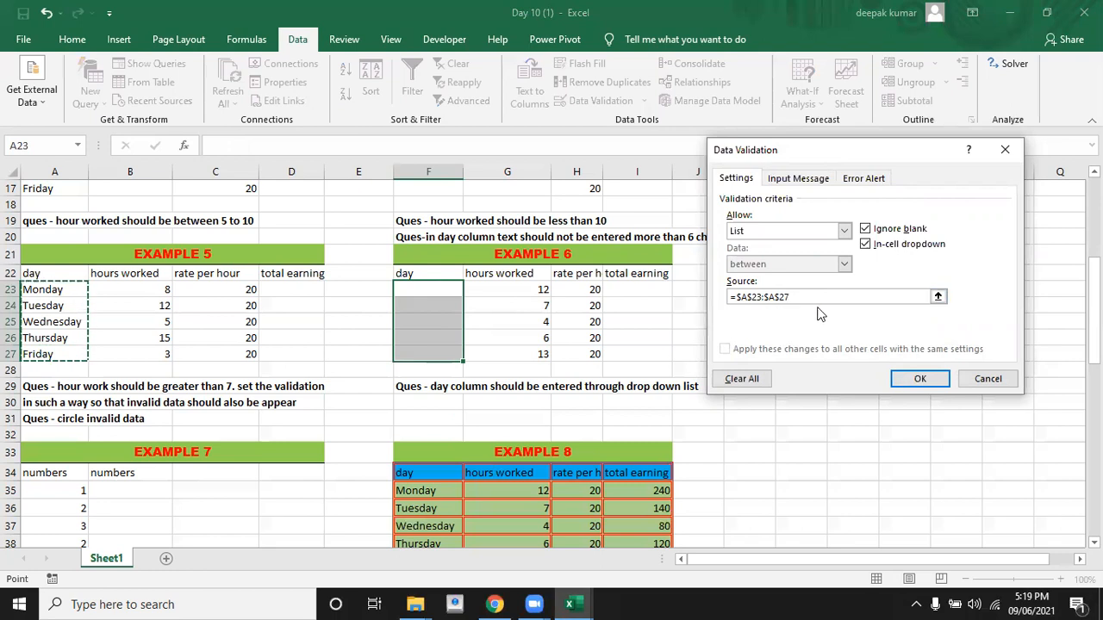
click(901, 387)
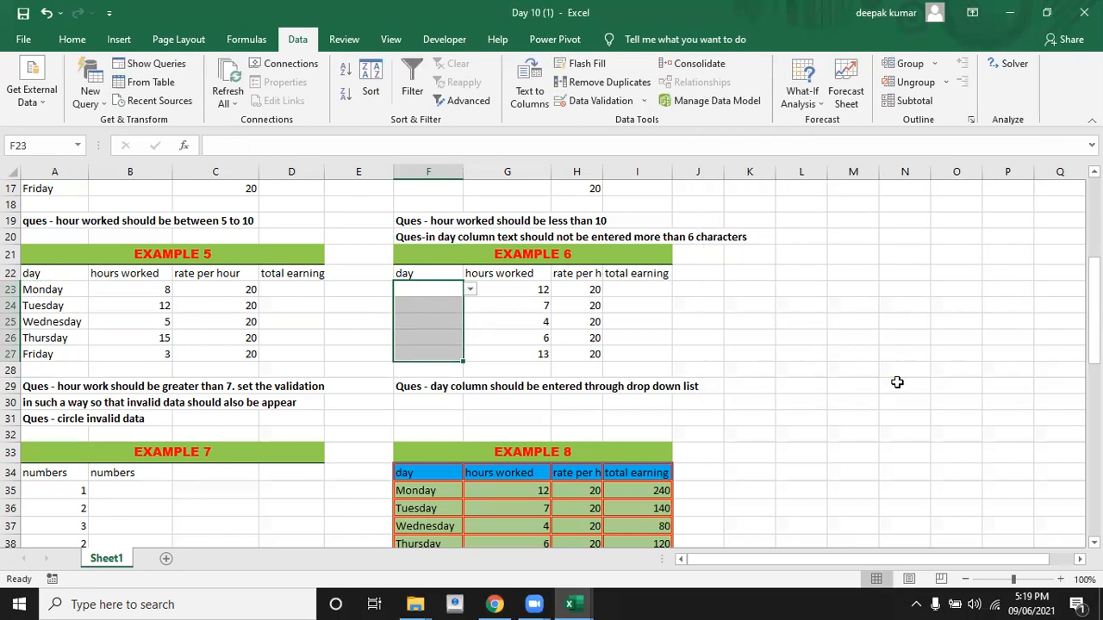
Pick Wednesday for Example 6's first day cell and Thursday for the second from their drop-down lists.
click(445, 285)
click(470, 289)
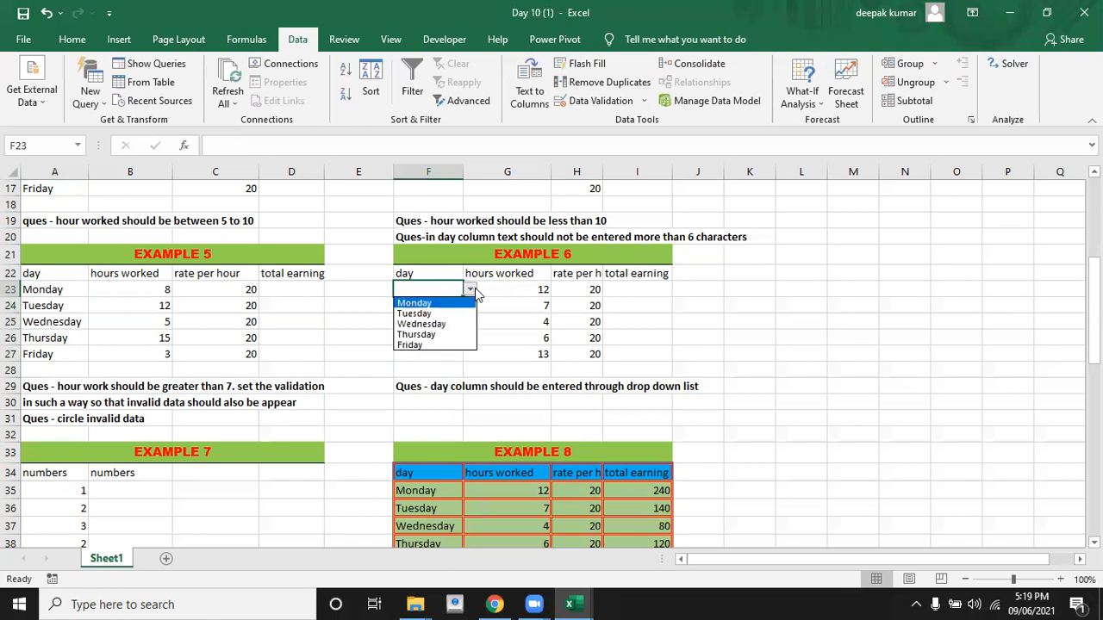
click(431, 324)
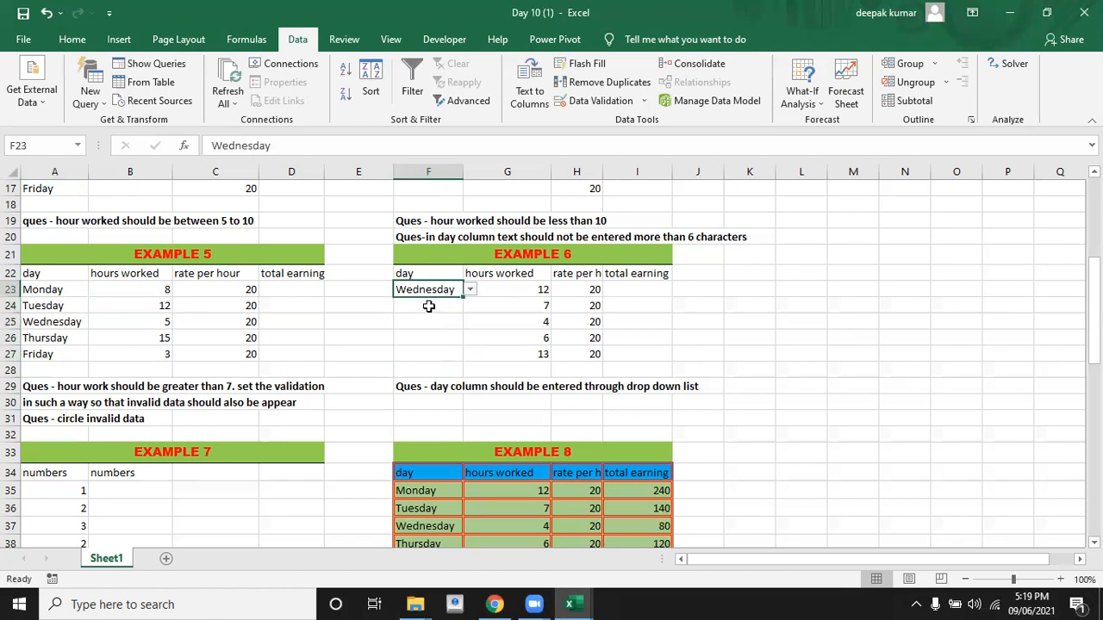
click(428, 306)
click(470, 306)
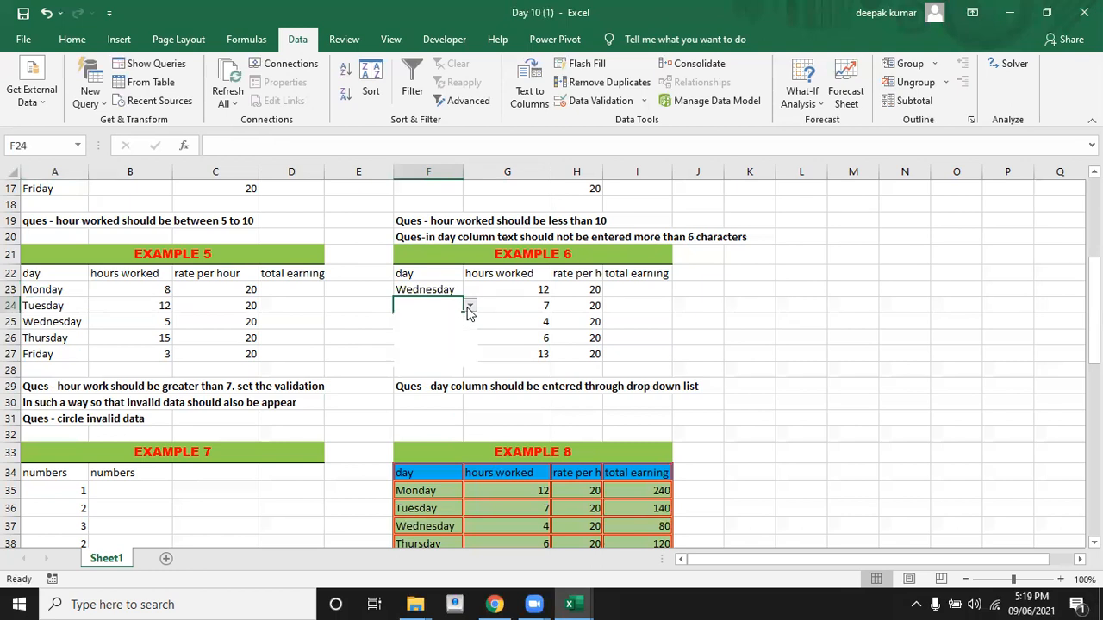
click(443, 350)
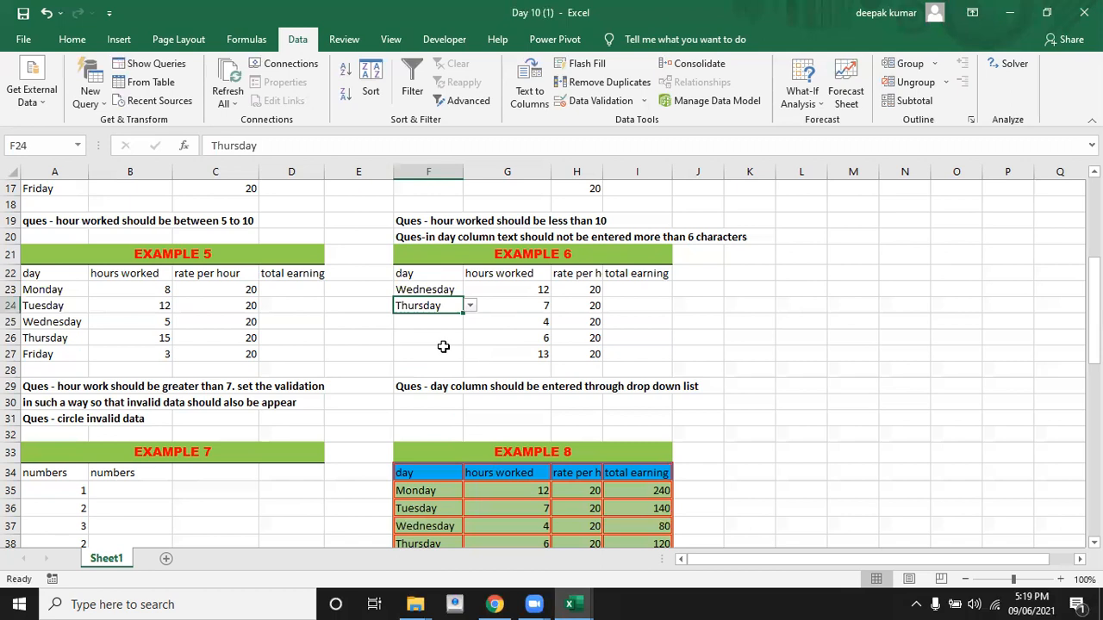
Delete Example 5's five day names and check the drop-down list in Example 6's third day cell.
click(54, 290)
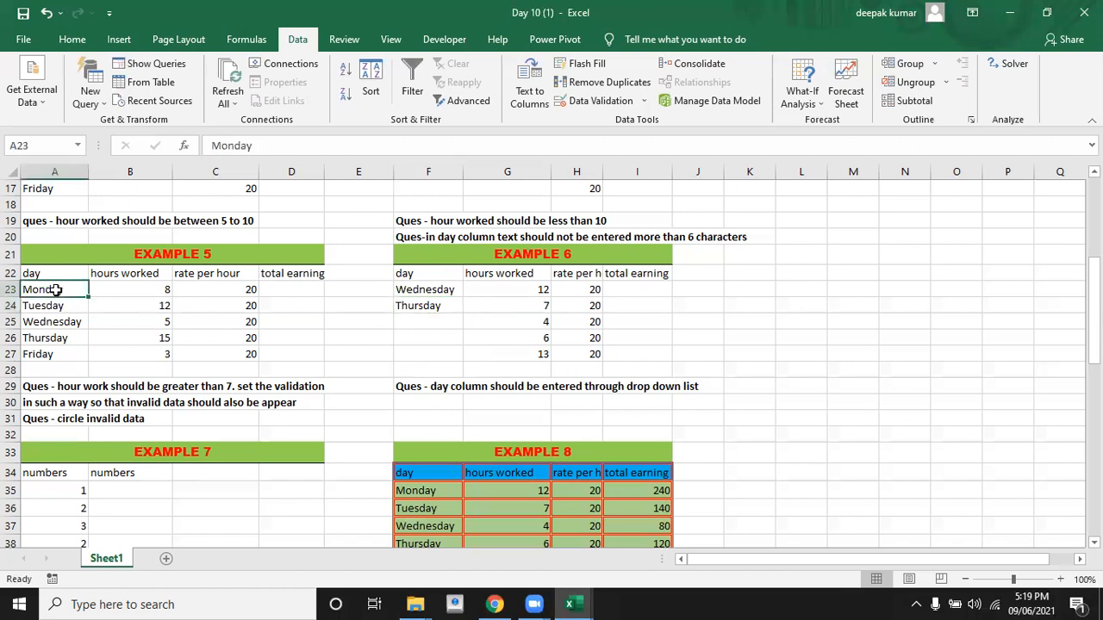
key(shift+Down)
key(shift+Down)
key(shift+Down)
key(shift+Down)
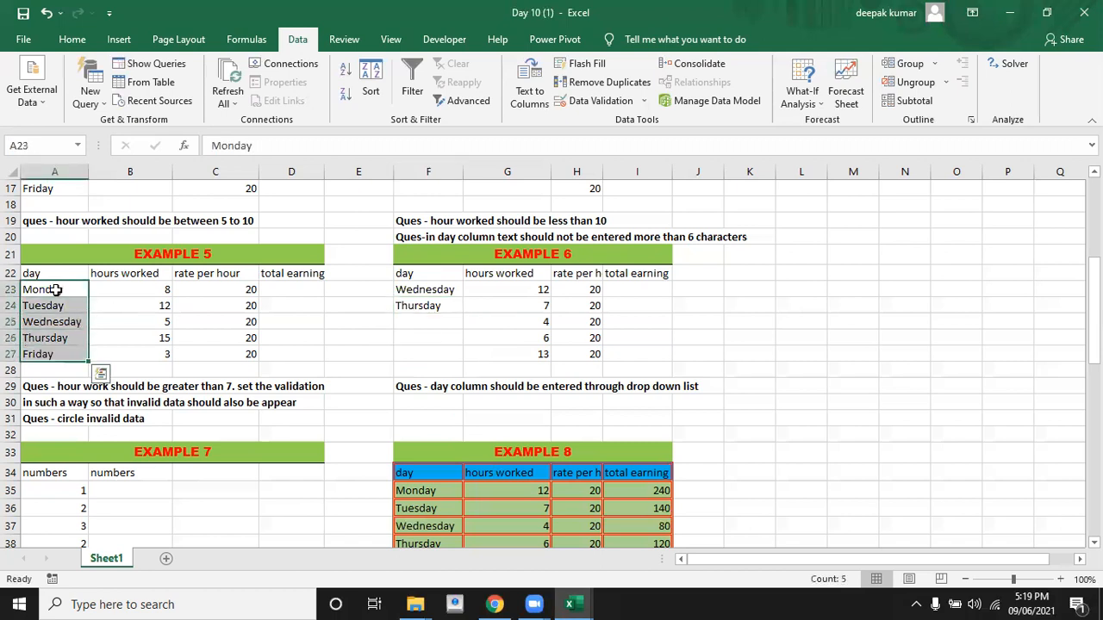
key(Delete)
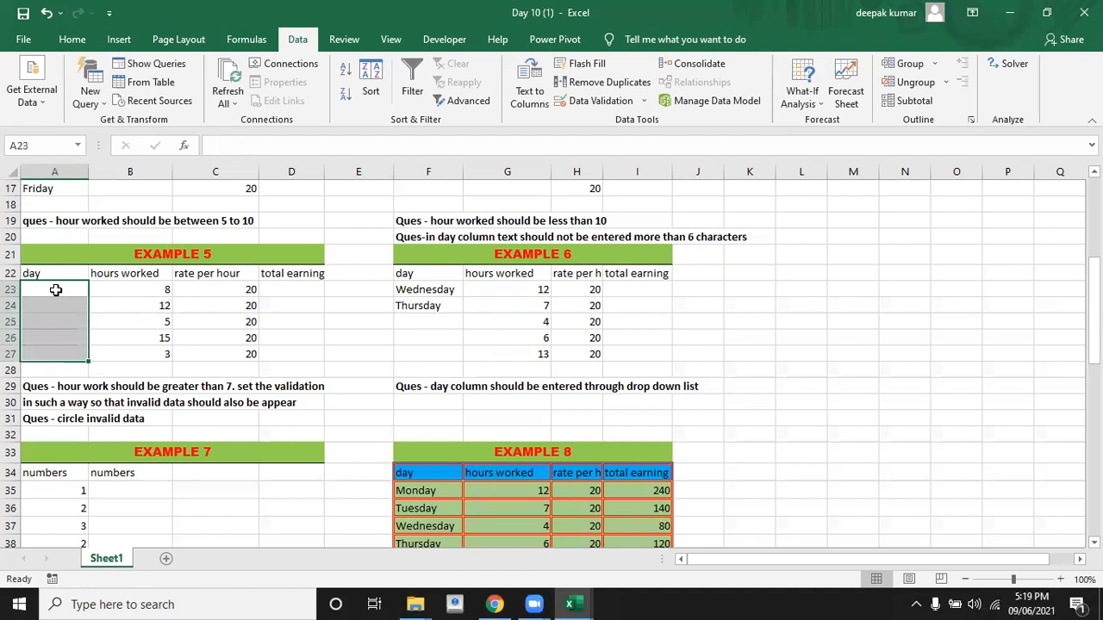
click(441, 318)
click(470, 324)
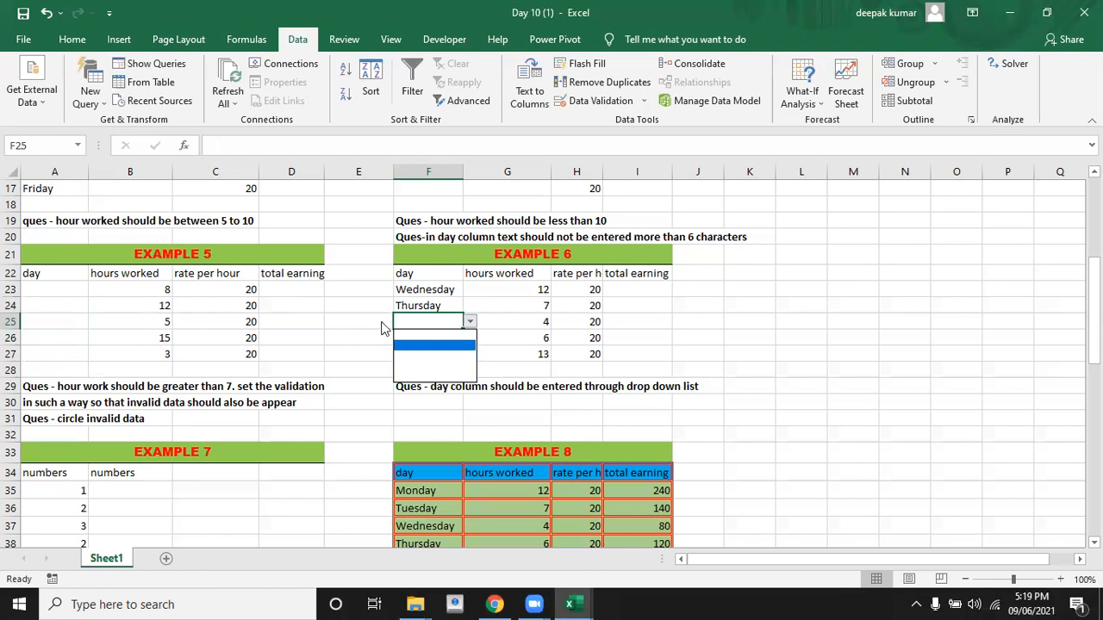
Close the day drop-down list and read the validation question below Example 7's numbers table.
click(514, 305)
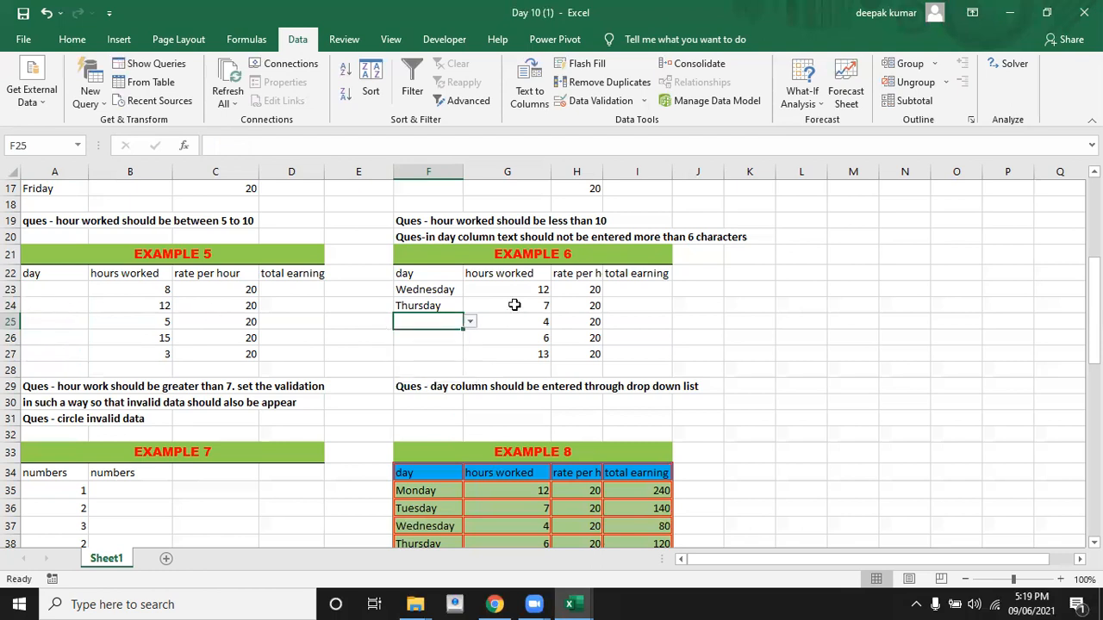
click(514, 305)
key(Down)
key(Down)
key(Down)
key(Down)
key(Down)
key(Down)
key(Down)
key(Down)
key(Down)
key(Down)
key(Down)
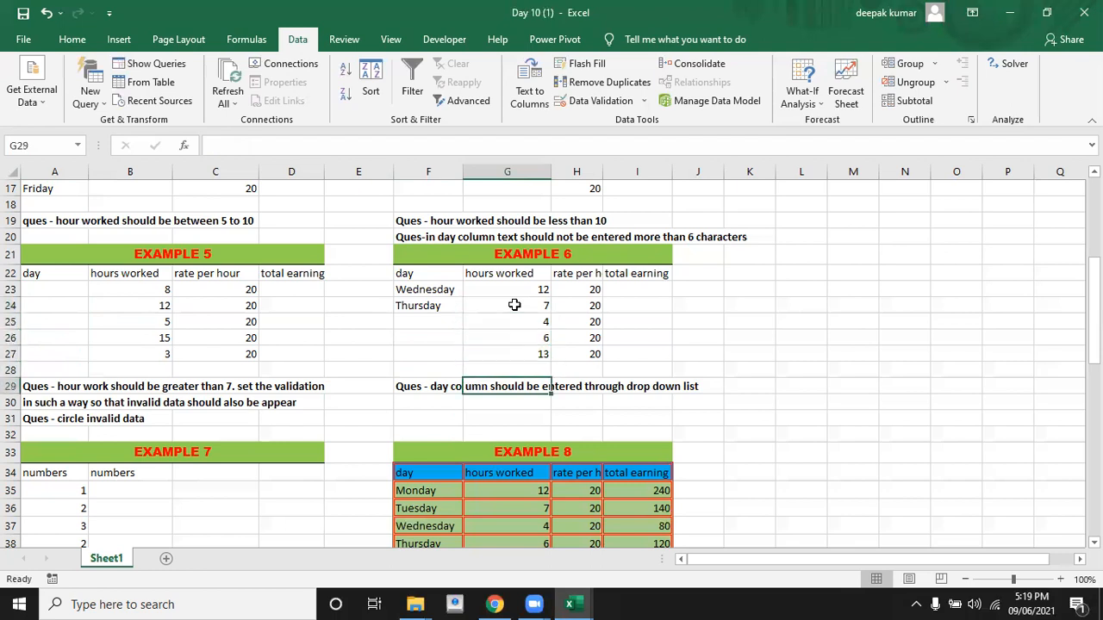
key(Down)
key(Down)
key(Down)
key(Down)
key(Down)
key(Down)
key(Down)
key(Down)
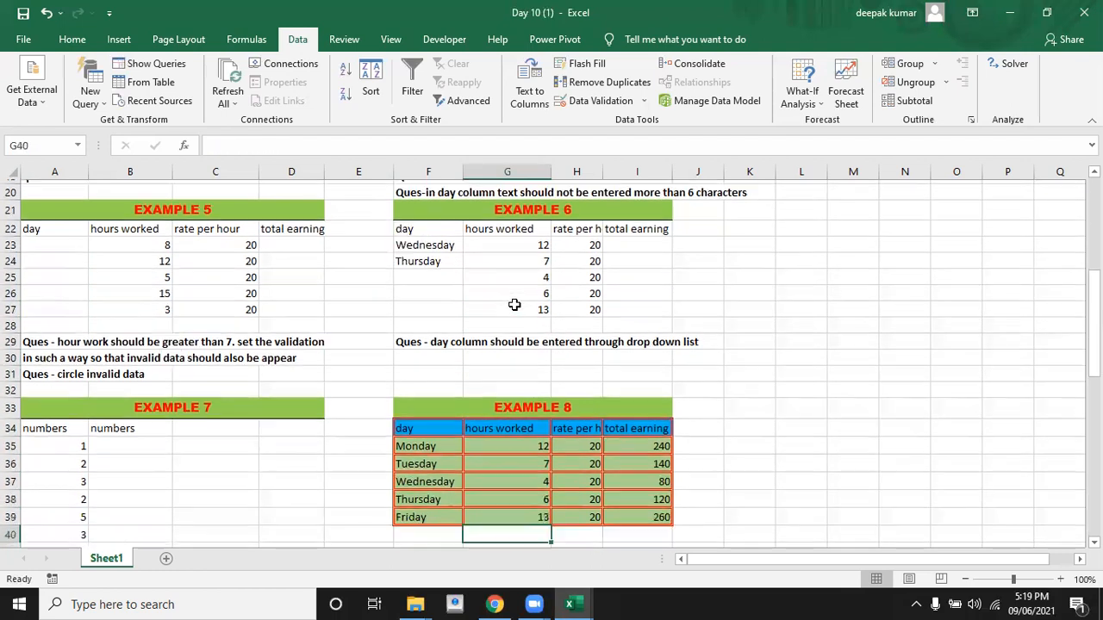
key(Down)
key(Left)
key(Left)
key(Left)
key(Left)
key(Left)
key(Left)
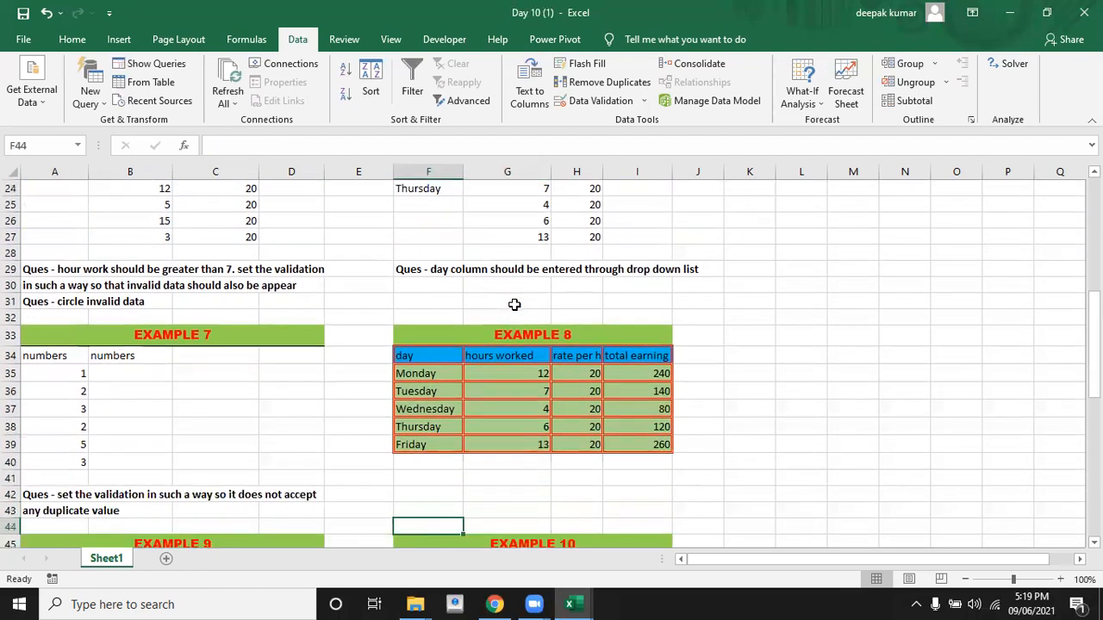
key(Up)
key(Up)
key(Up)
key(Down)
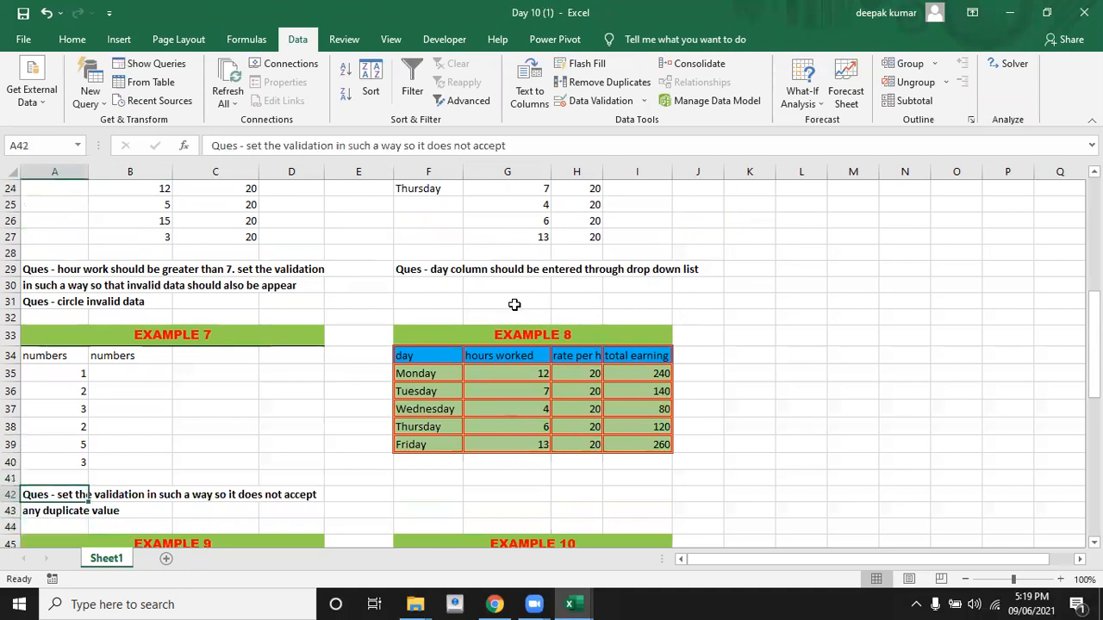
key(Down)
key(Down)
key(Down)
key(Down)
key(Down)
key(Down)
key(Down)
key(Down)
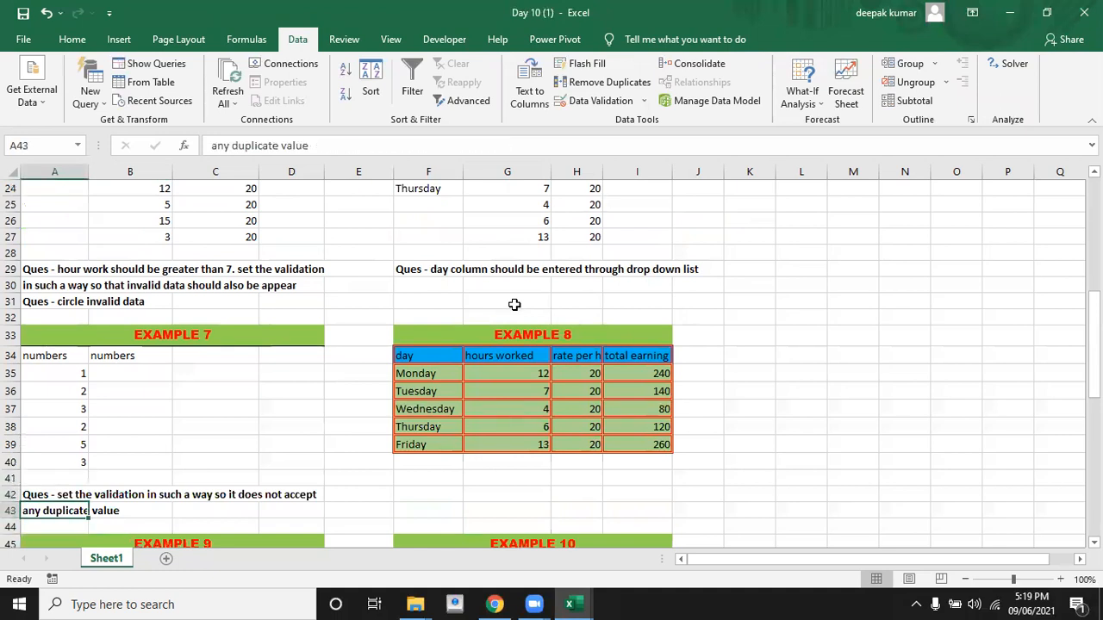
Select the empty cells B35:B40 in Example 7's second numbers column and set their data validation to allow Custom.
key(Up)
key(Up)
key(Up)
key(Up)
key(Up)
key(Up)
key(Up)
key(Up)
key(Up)
key(Up)
key(Up)
key(Up)
key(Up)
key(Up)
key(Up)
key(Right)
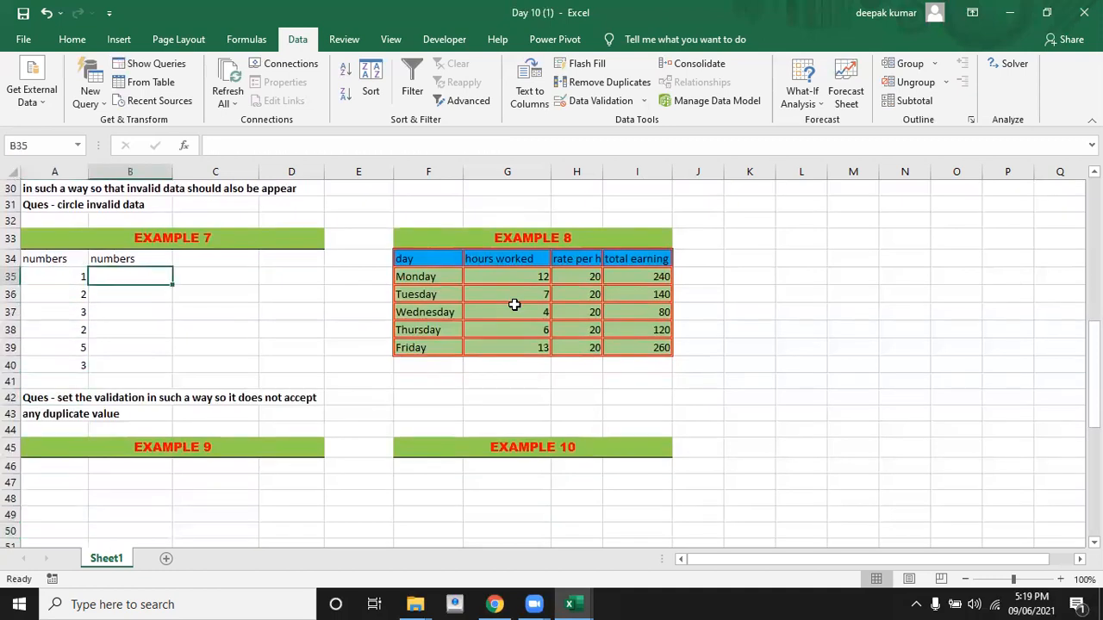
key(shift+Down)
key(shift+Down)
key(shift+Down)
key(shift+Down)
key(shift+Down)
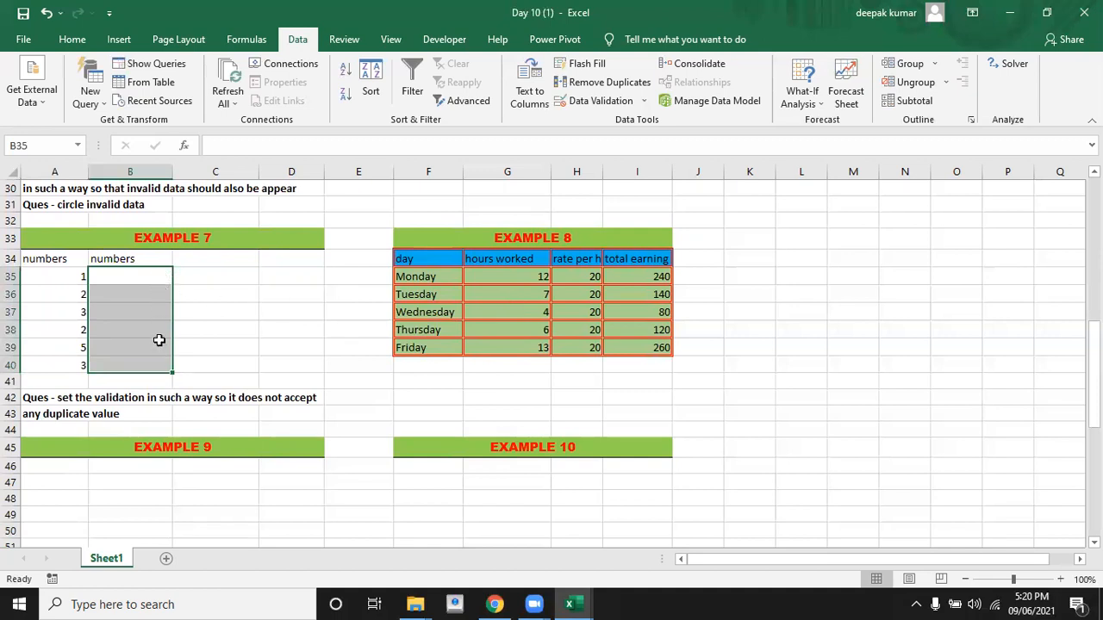
click(615, 107)
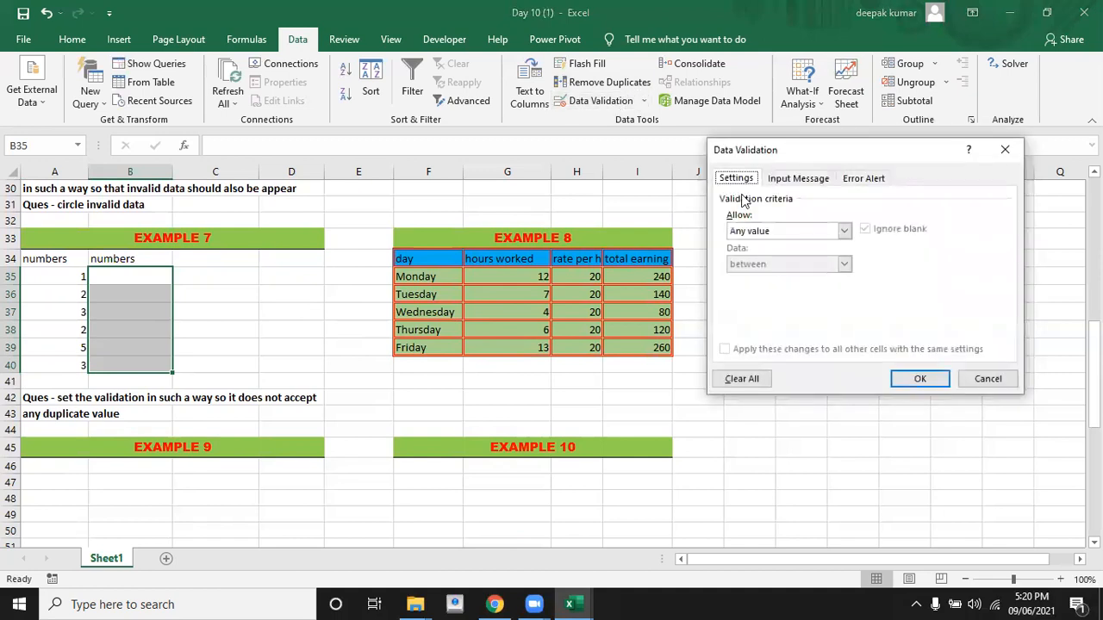
click(768, 233)
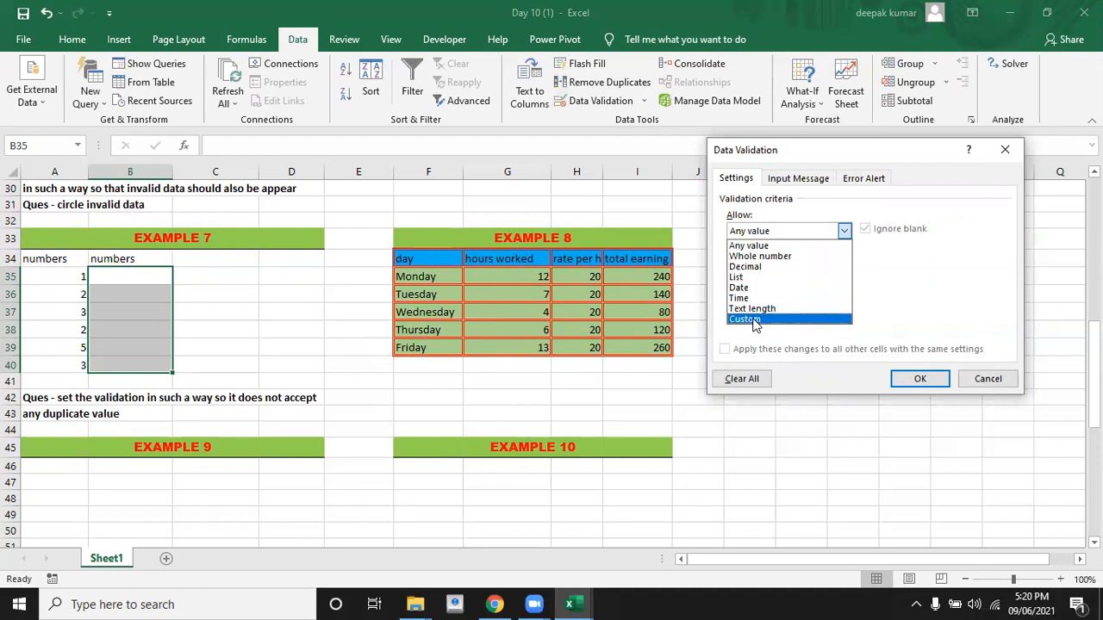
click(746, 319)
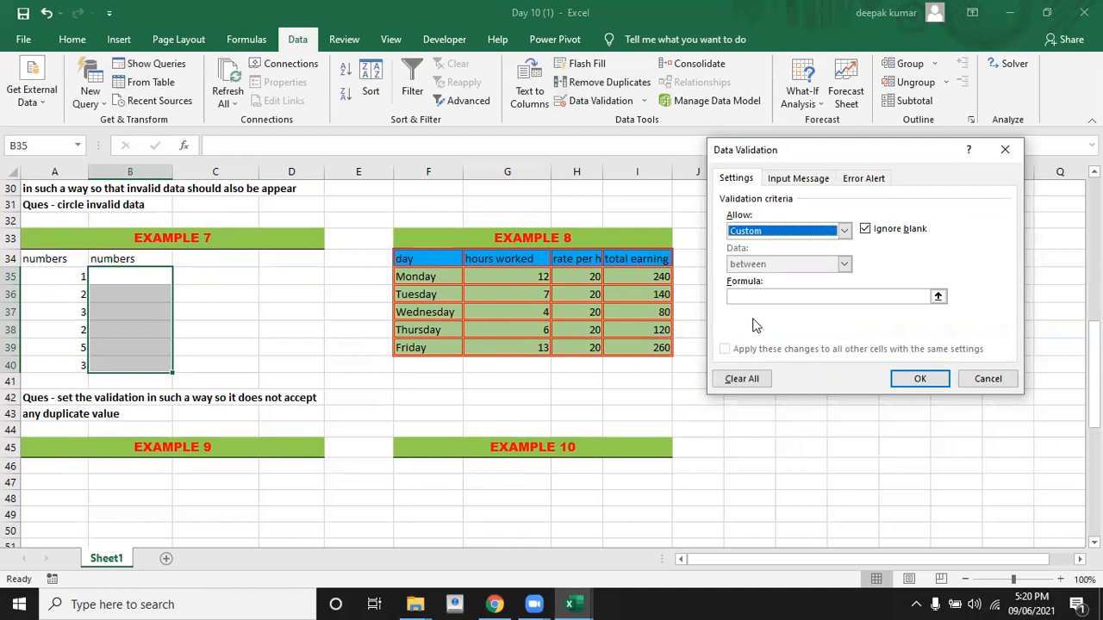
Set the custom validation formula to =countif($B$35:$B$40,B35)=1 and apply the rule.
click(747, 297)
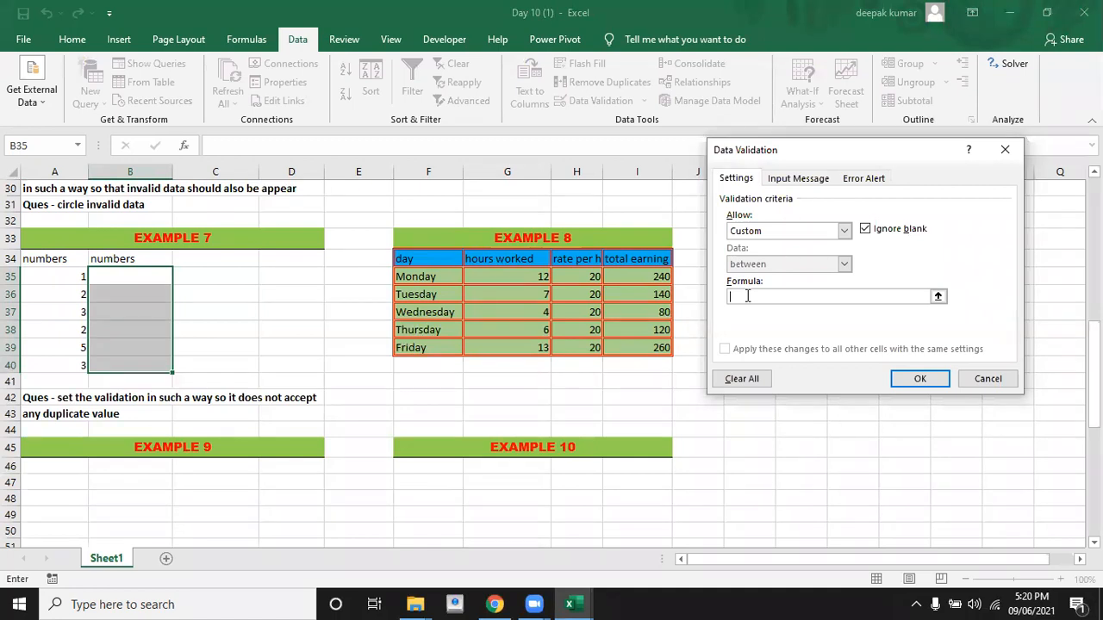
text(=countif()
click(119, 277)
key(shift+Down)
key(shift+Down)
key(shift+Down)
key(shift+Down)
key(shift+Down)
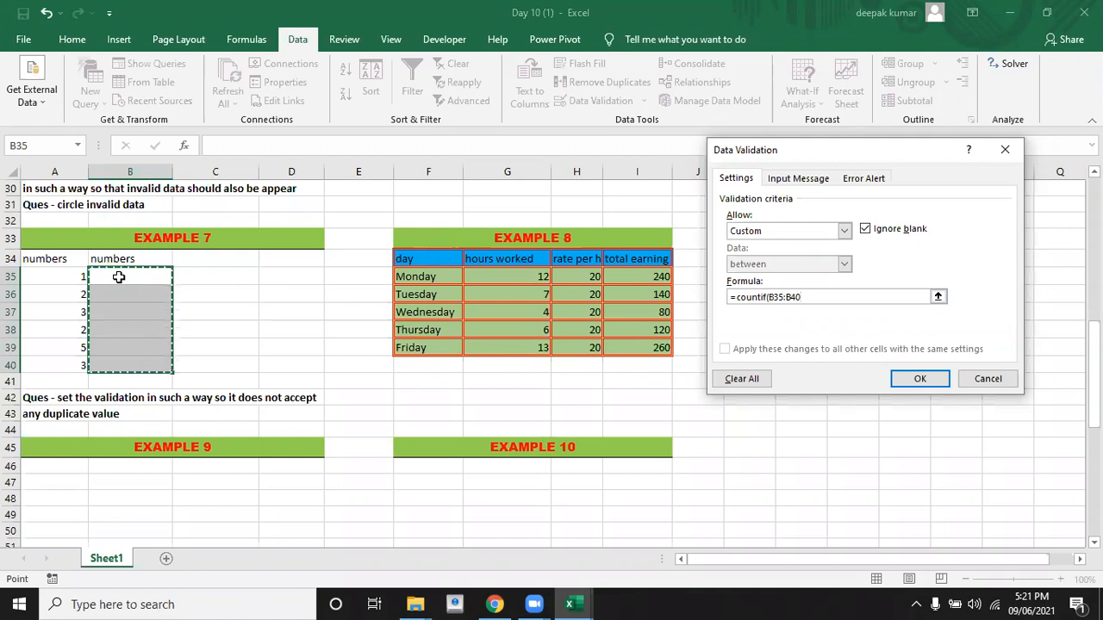
key(F4)
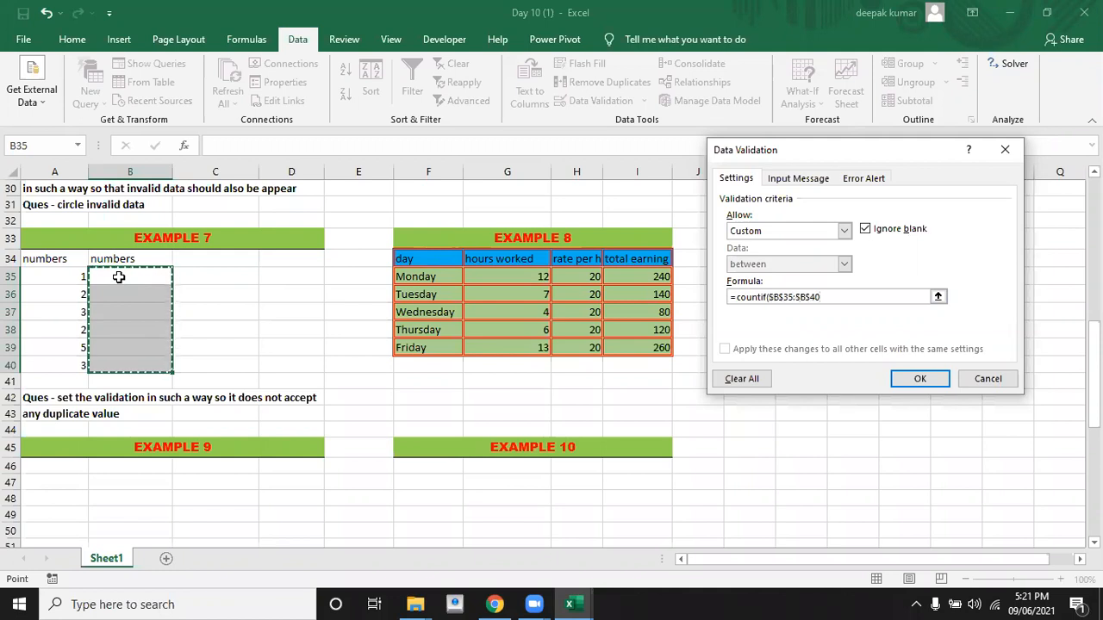
text(,)
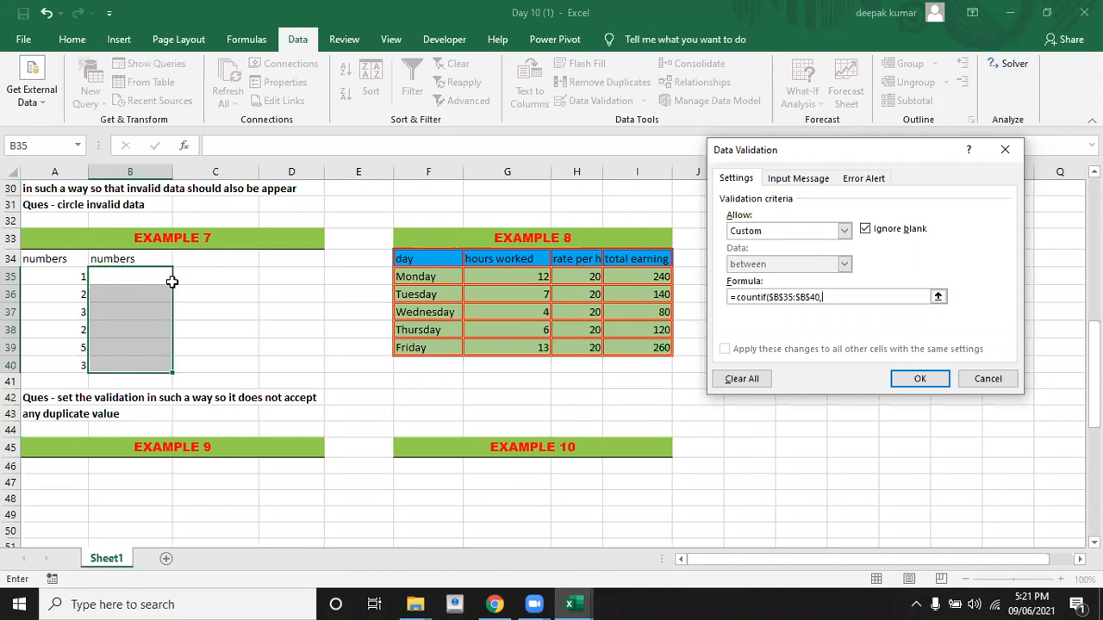
click(152, 274)
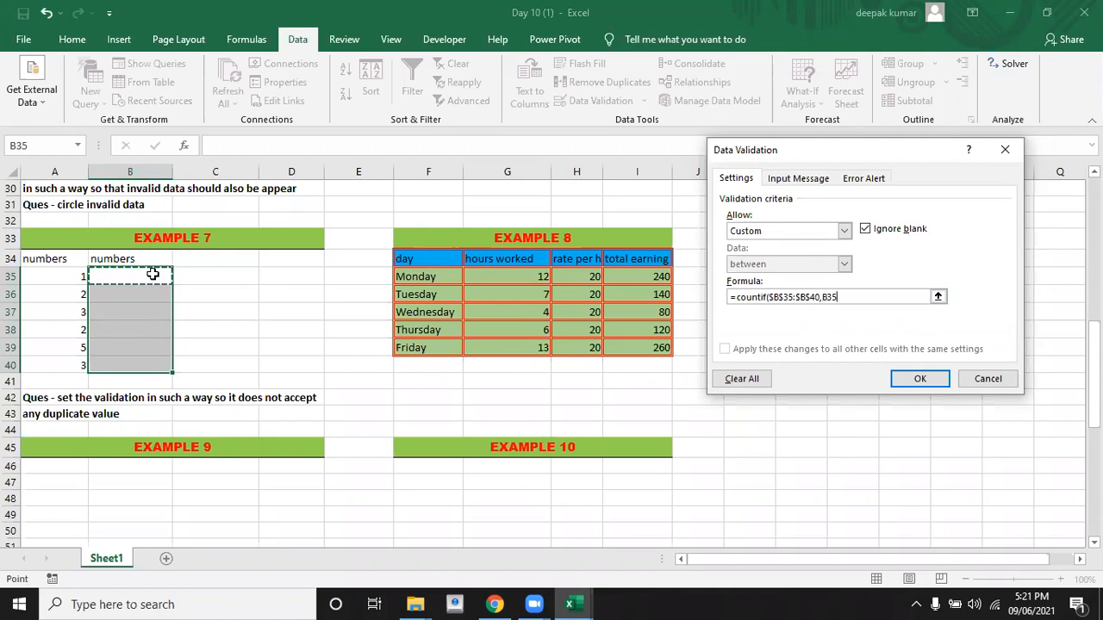
text()=1)
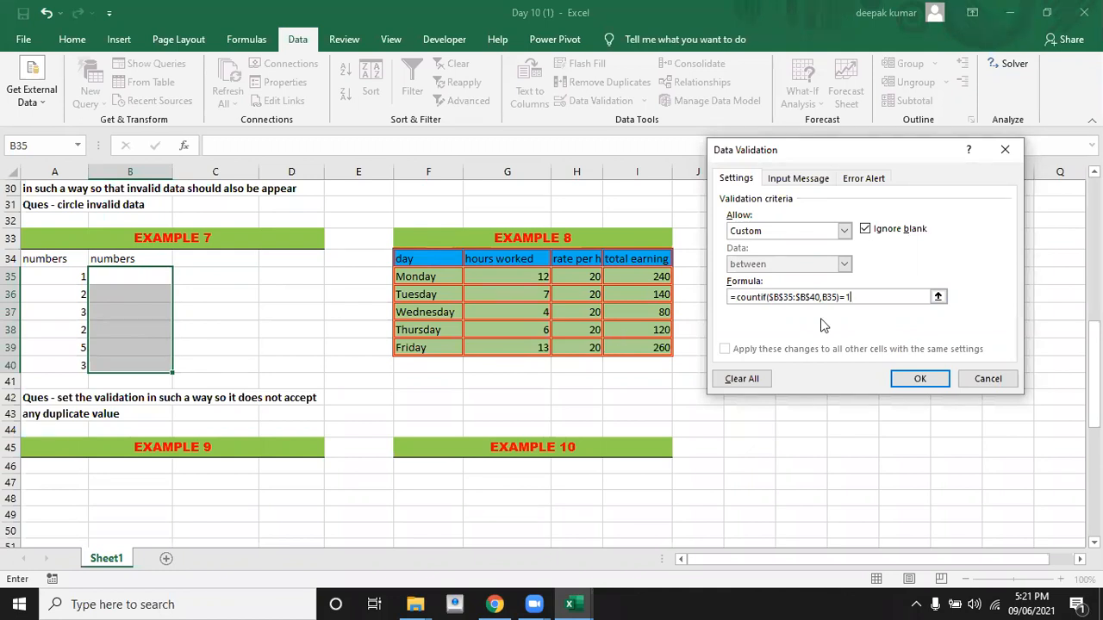
click(916, 381)
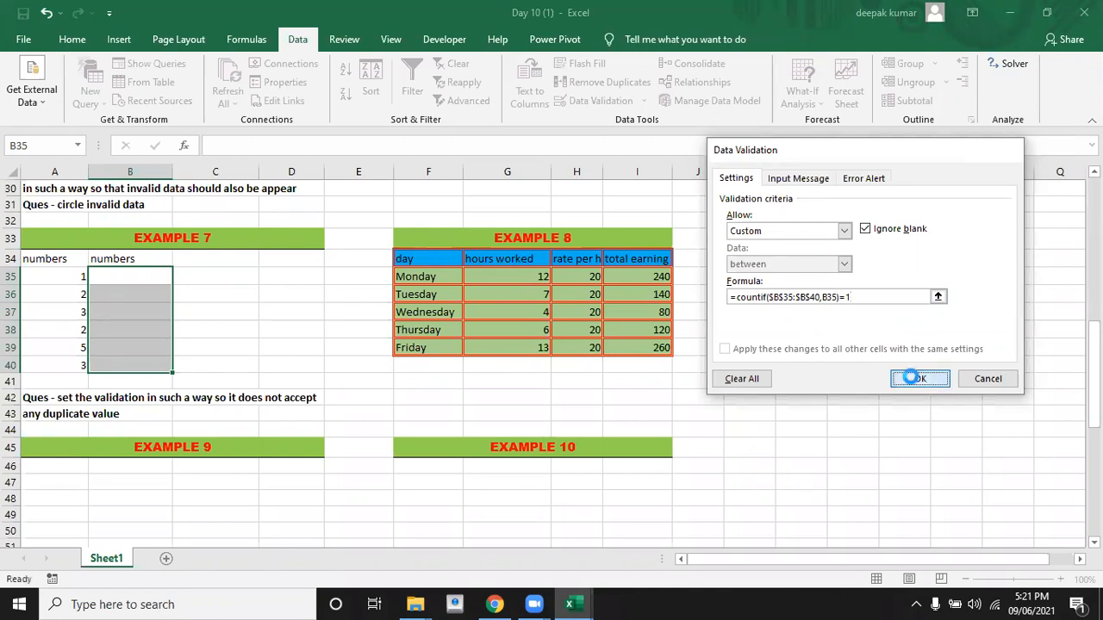
Enter 1, 3, 5 and 6 in the first four cells of Example 7's second numbers column.
click(152, 272)
text(1)
key(Return)
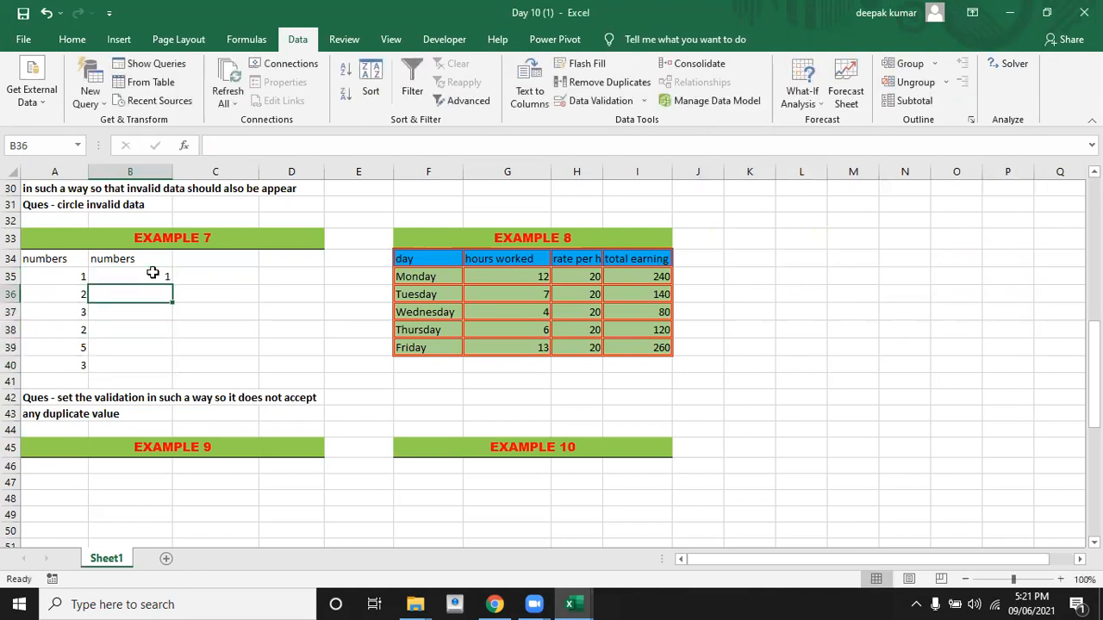
text(3)
key(Return)
text(5)
key(Return)
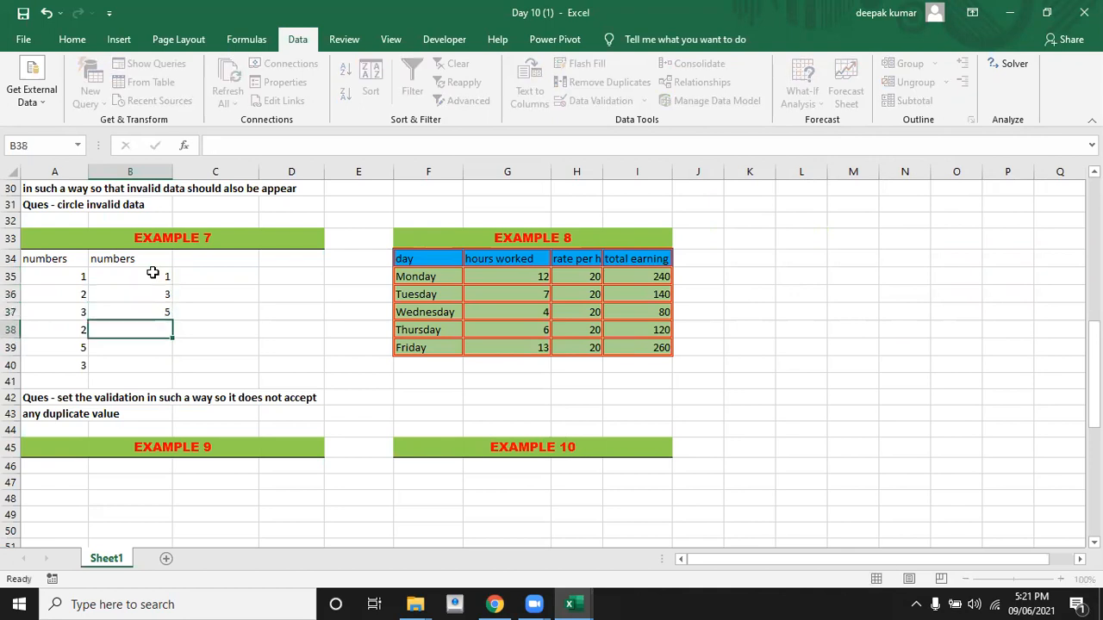
text(6)
key(Return)
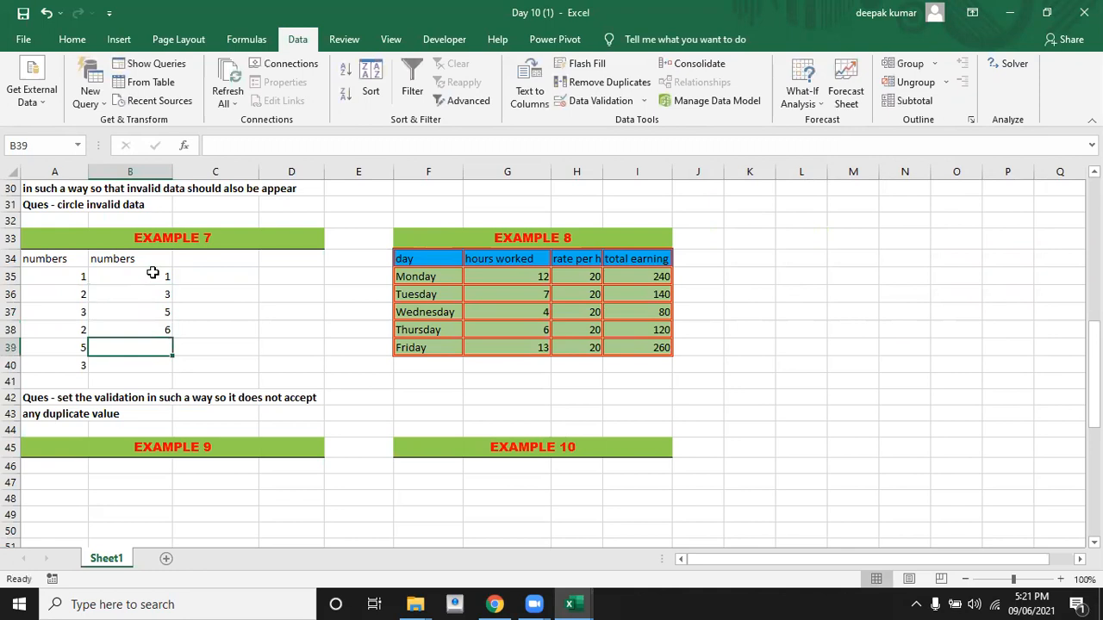
Try to enter a duplicate 3 in B39 to test the validation rule, and cancel the entry.
text(3)
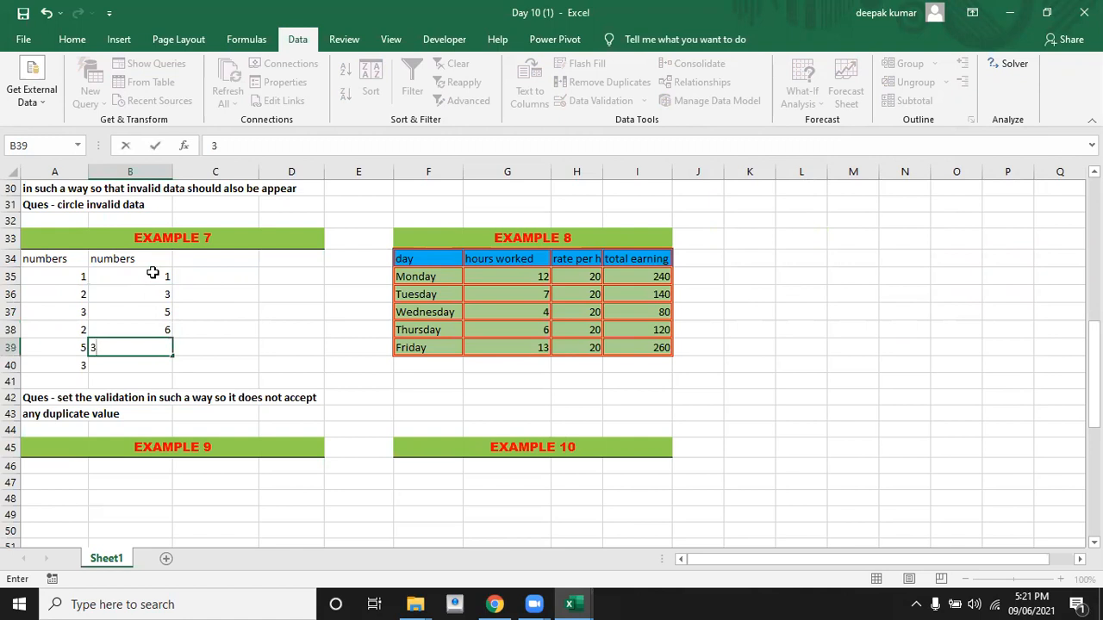
key(Return)
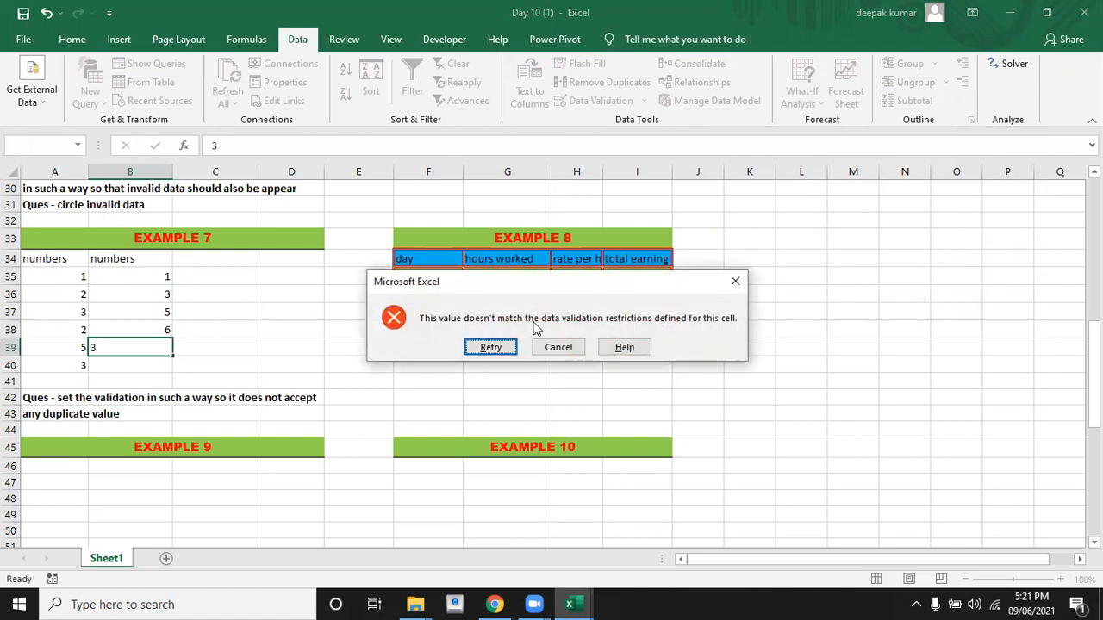
click(494, 347)
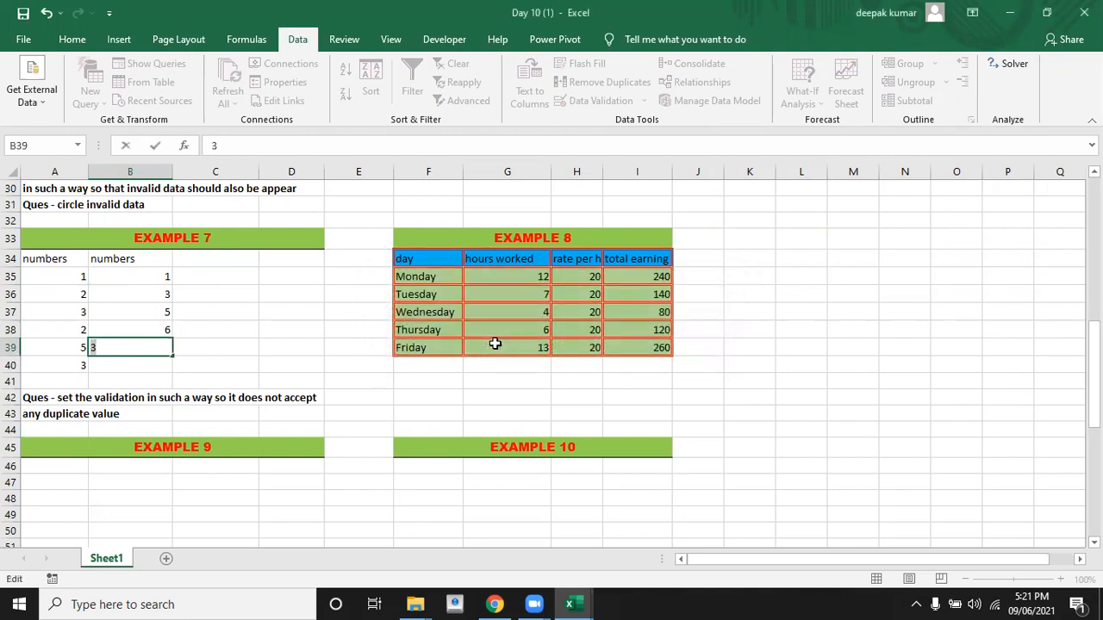
key(Escape)
click(304, 352)
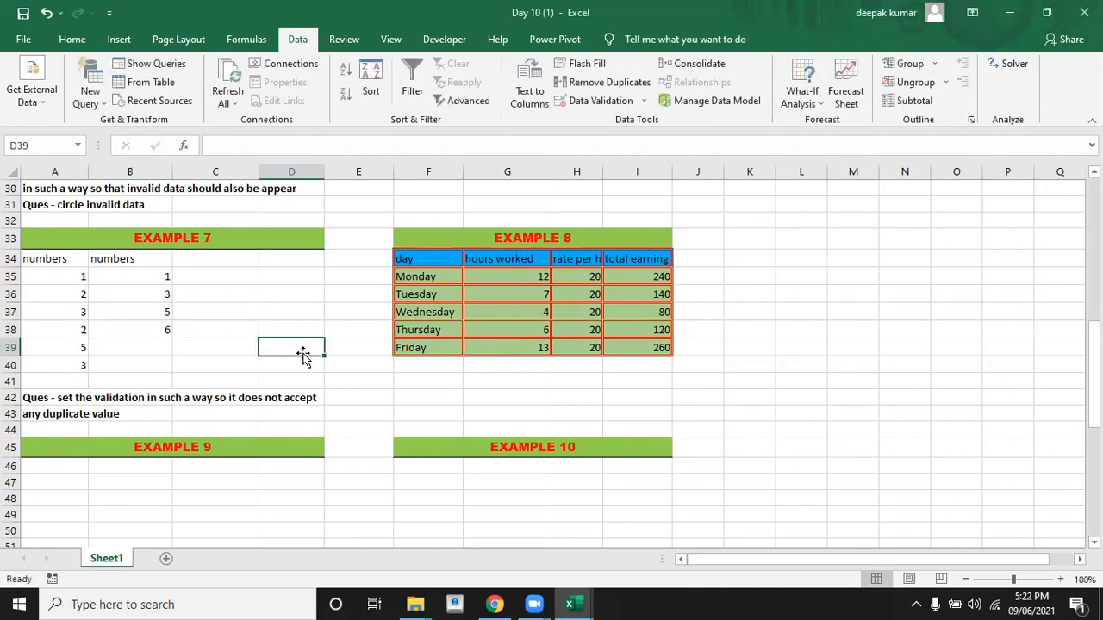
Examine Example 8's formatted table, including its day, hours worked and total earning cells.
click(208, 342)
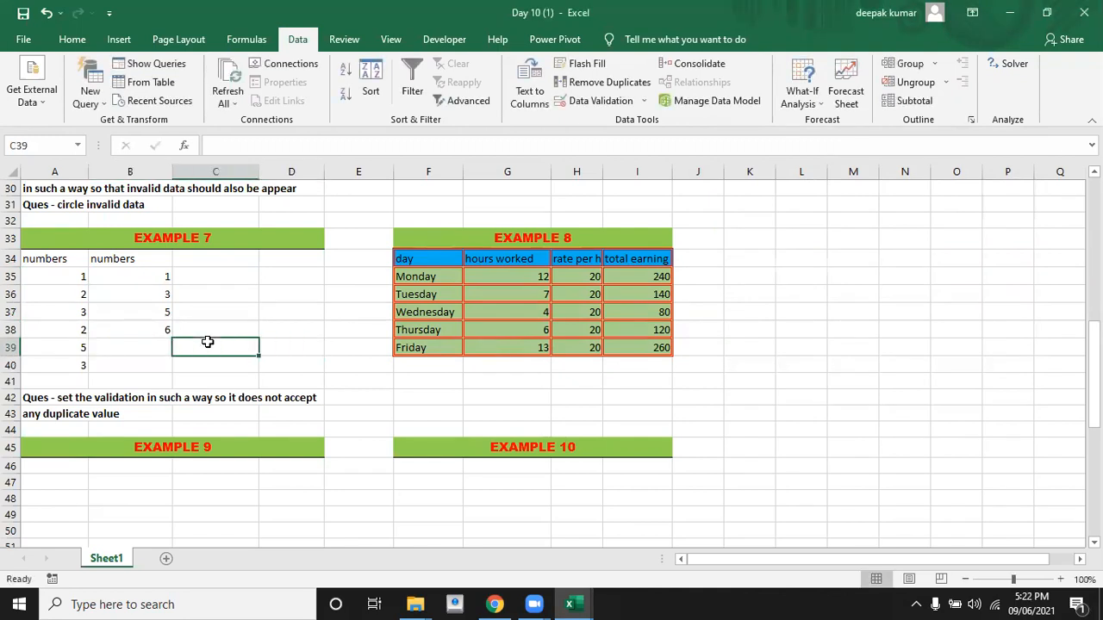
key(Right)
key(Right)
key(Right)
key(Right)
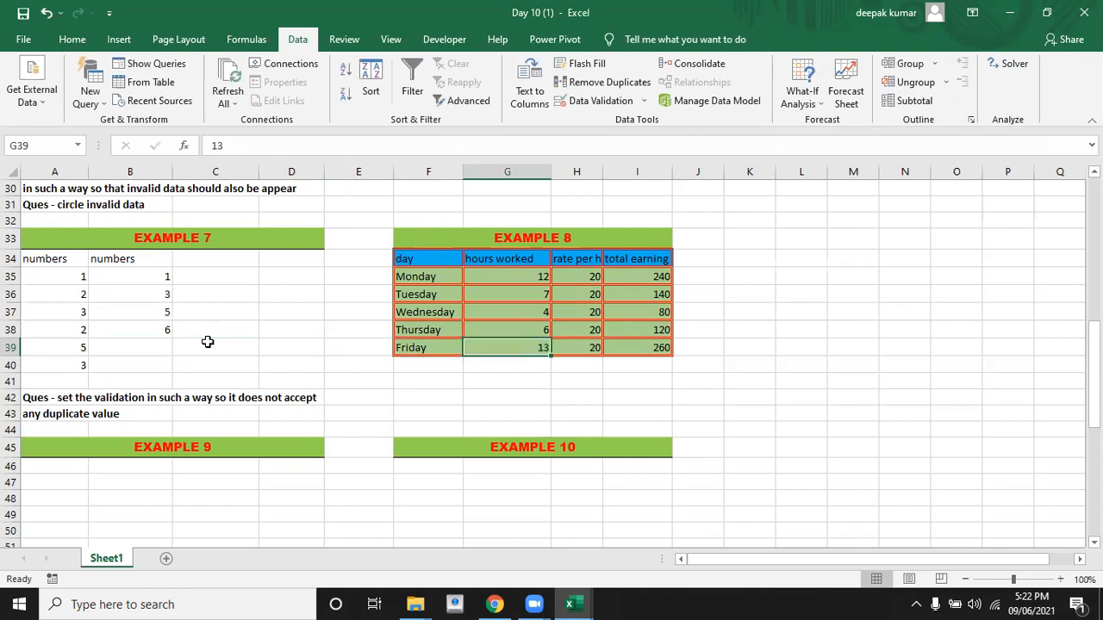
key(Right)
key(Right)
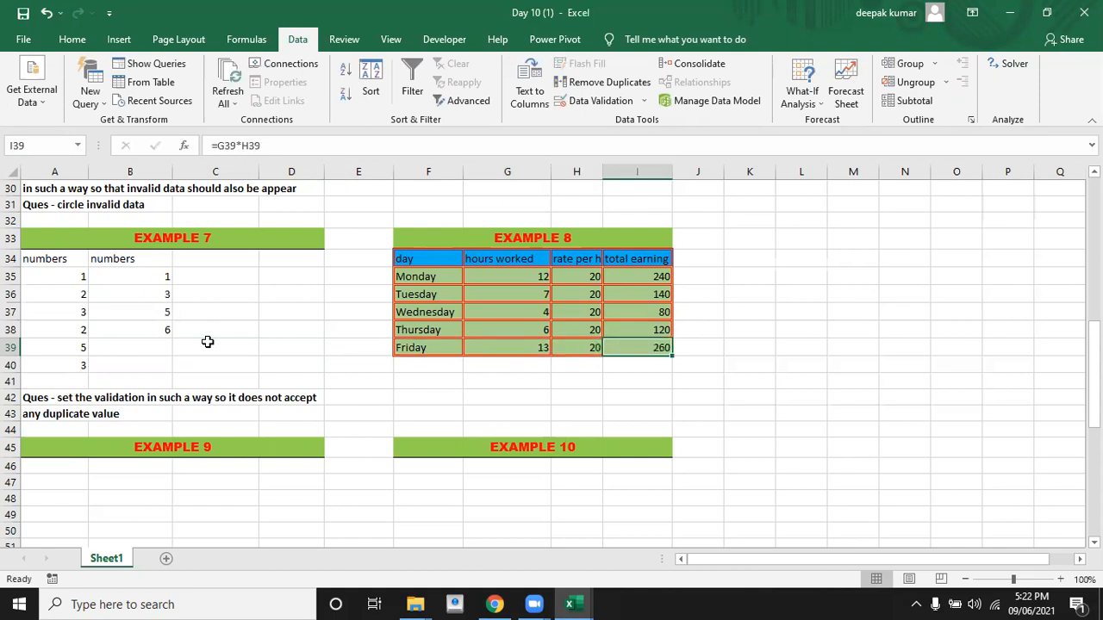
key(Left)
key(Left)
key(Left)
key(Up)
key(Up)
key(Up)
key(Up)
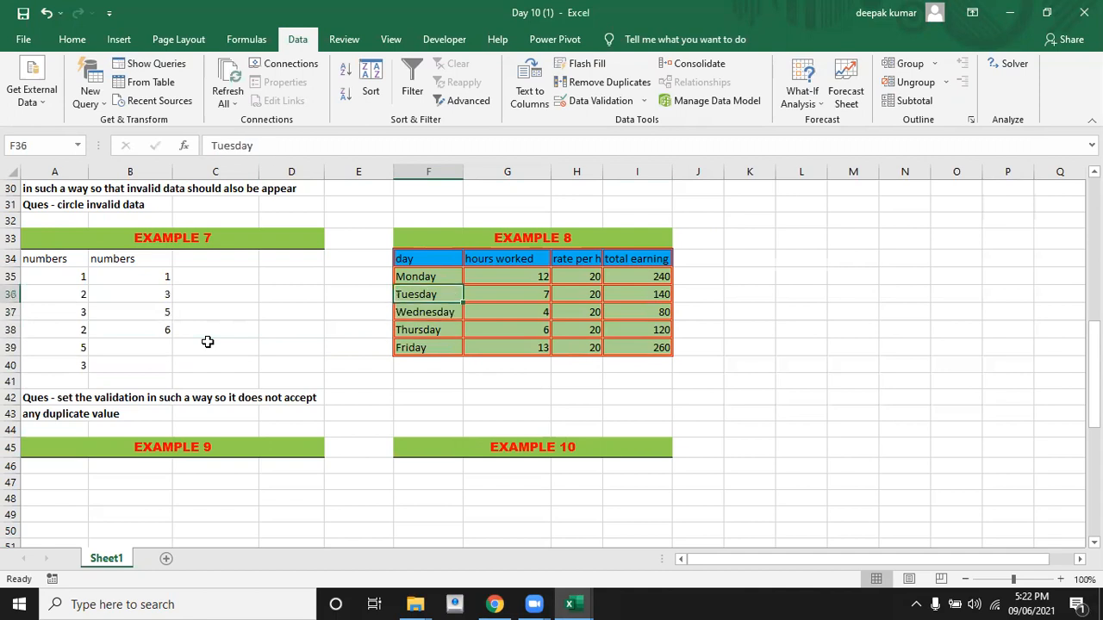
key(Up)
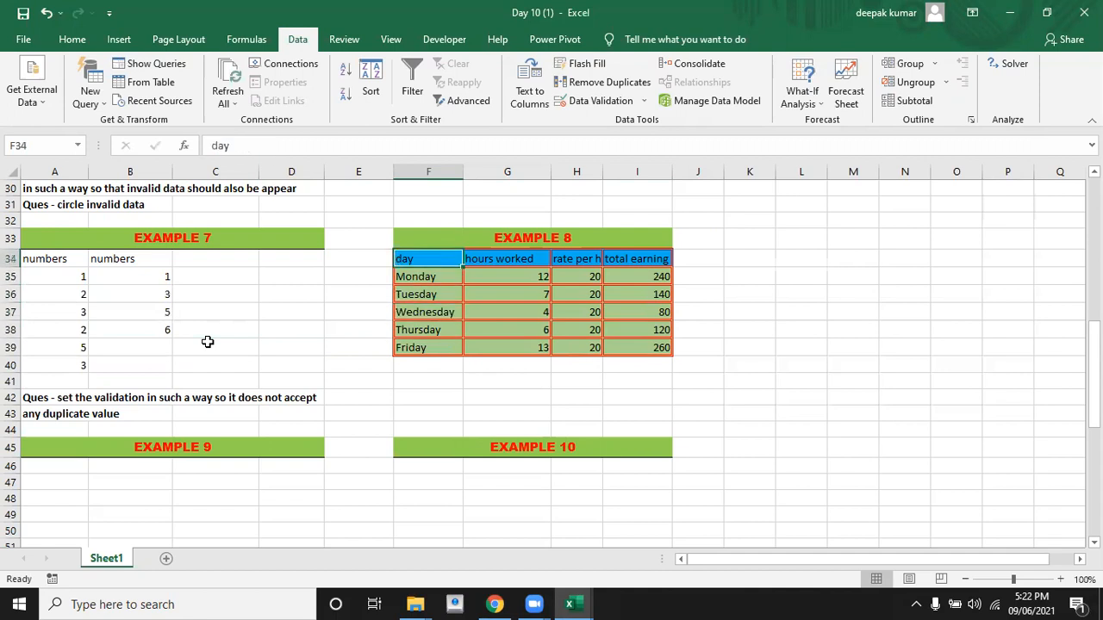
key(Up)
key(Down)
click(638, 274)
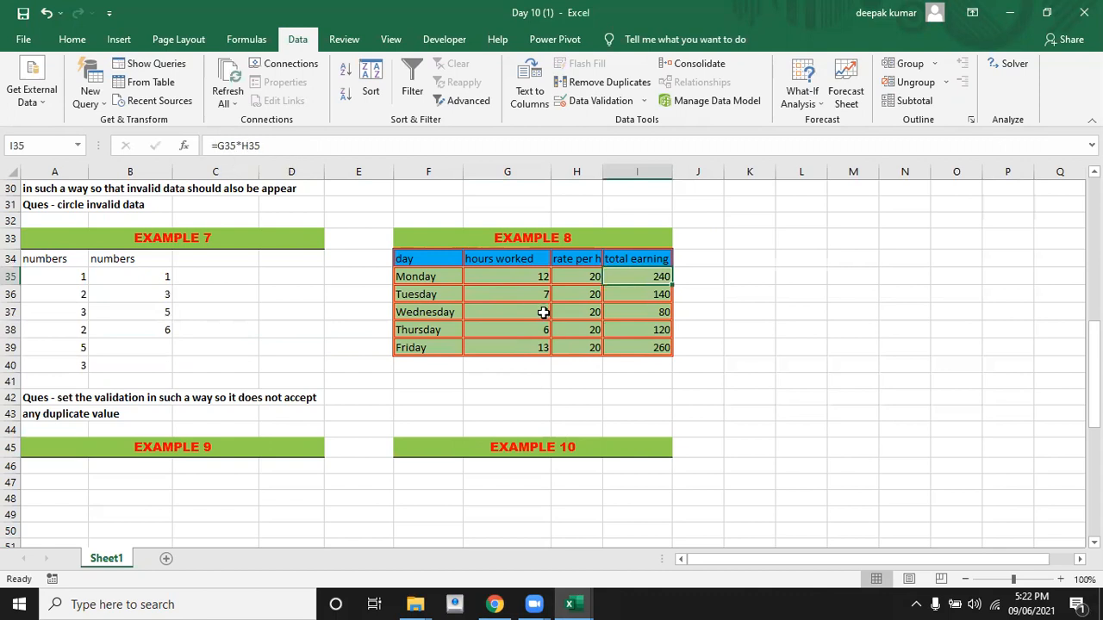
Copy Example 8's table F34:I39 with everything included, paste it at K34, and check the copied total earning formula in N35.
click(434, 260)
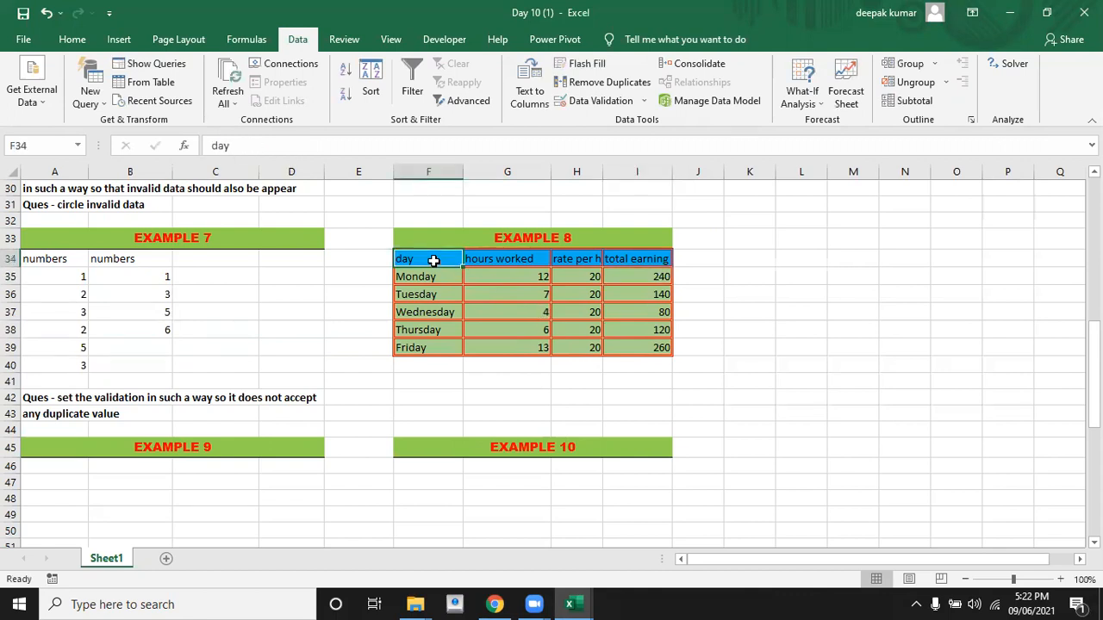
key(shift+Right)
key(shift+Right)
key(shift+Right)
key(shift+Down)
key(shift+Down)
key(shift+Down)
key(shift+Down)
key(shift+Down)
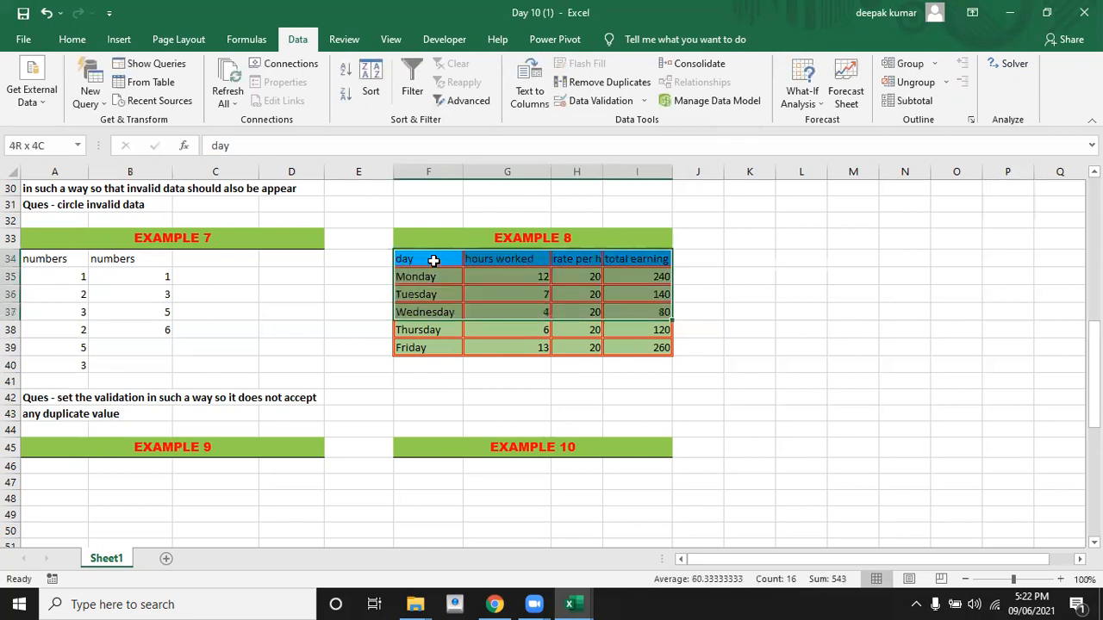
key(ctrl+c)
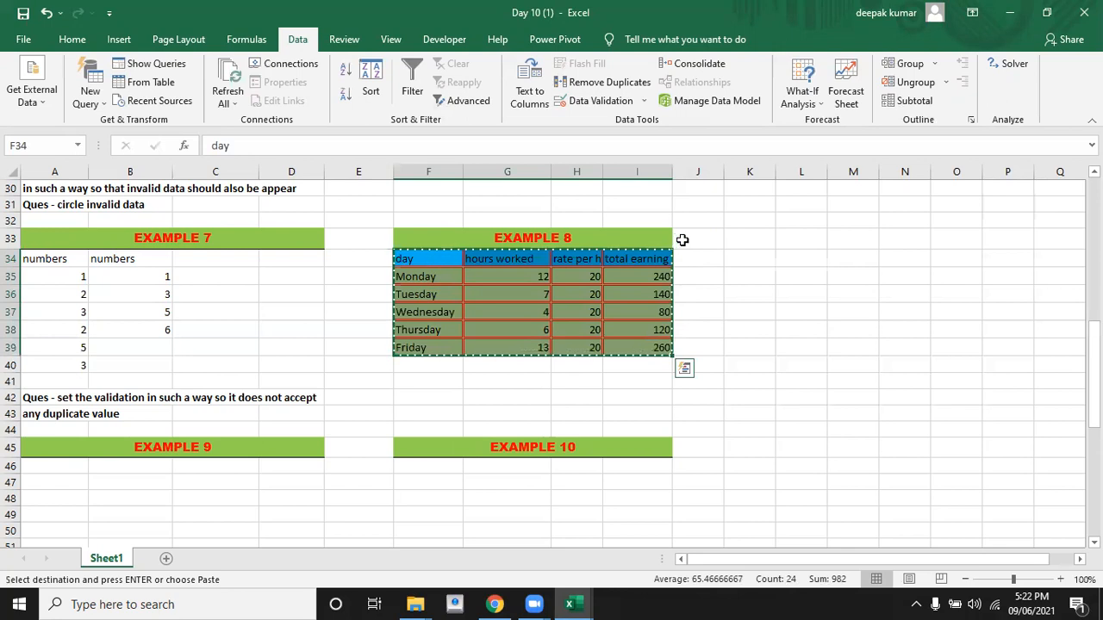
click(758, 256)
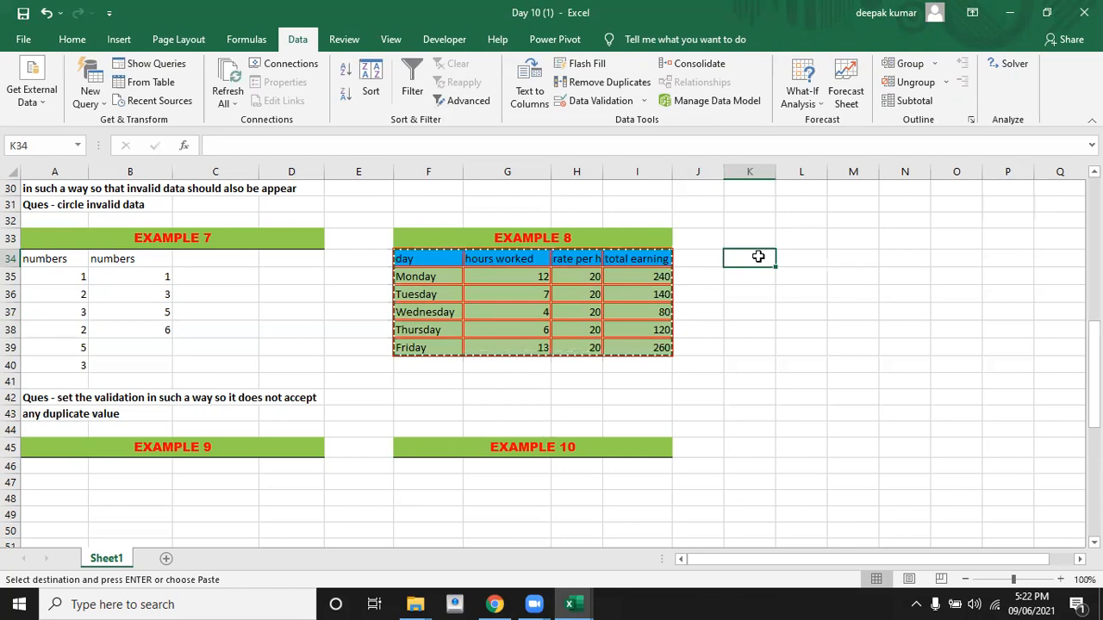
key(Return)
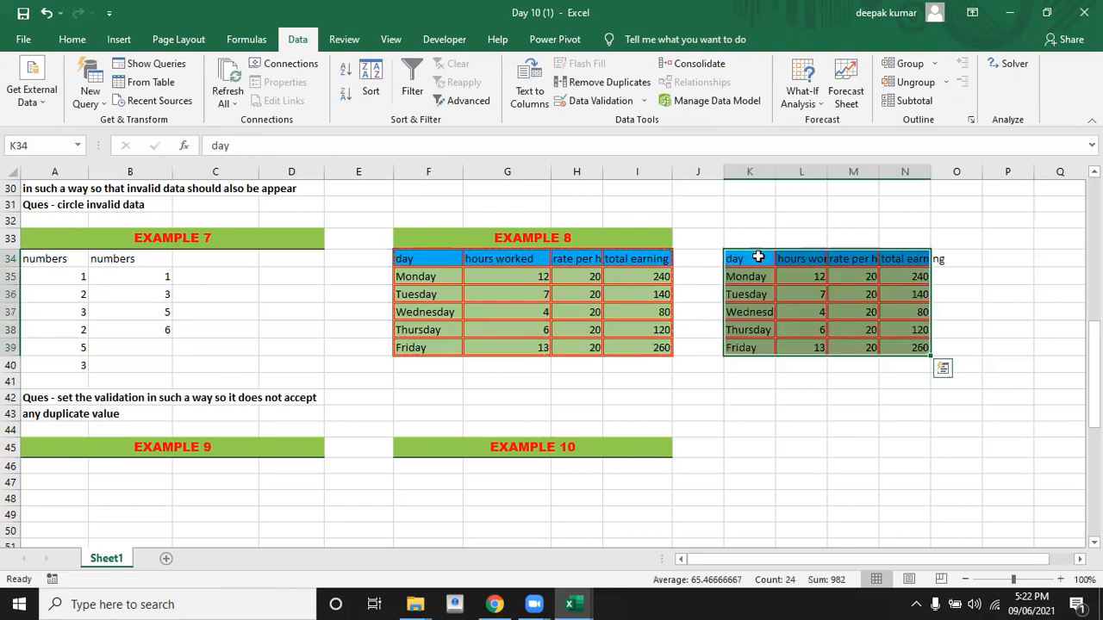
click(446, 265)
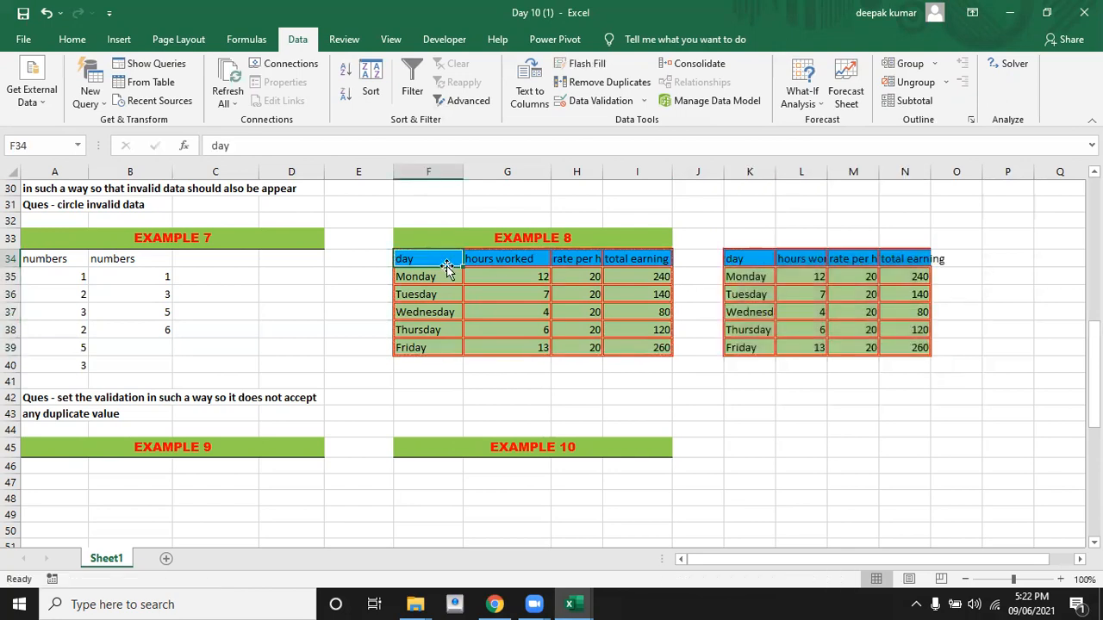
click(913, 280)
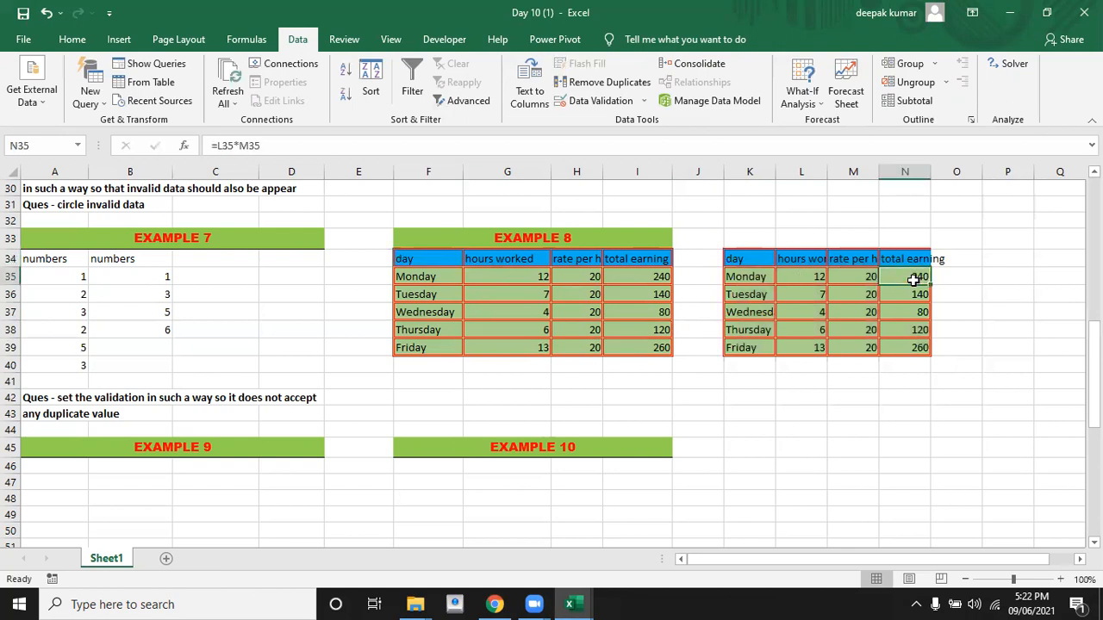
Read the paste special questions under Example 9 and Example 10, and return to the first empty cell of Example 9.
click(700, 340)
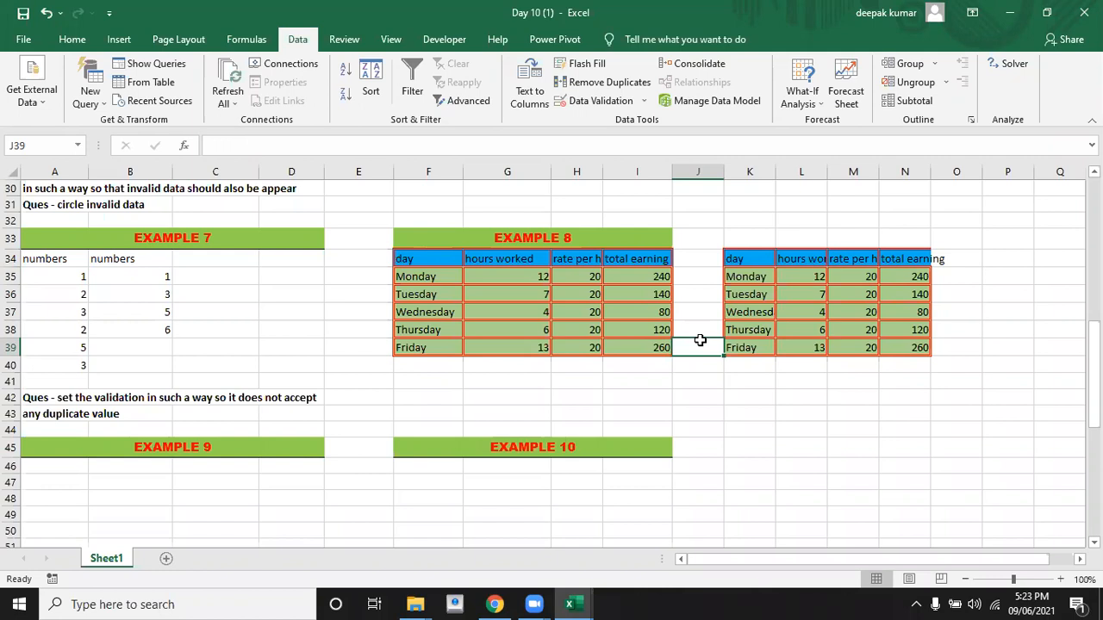
key(ctrl+Left)
key(ctrl+Left)
key(ctrl+Left)
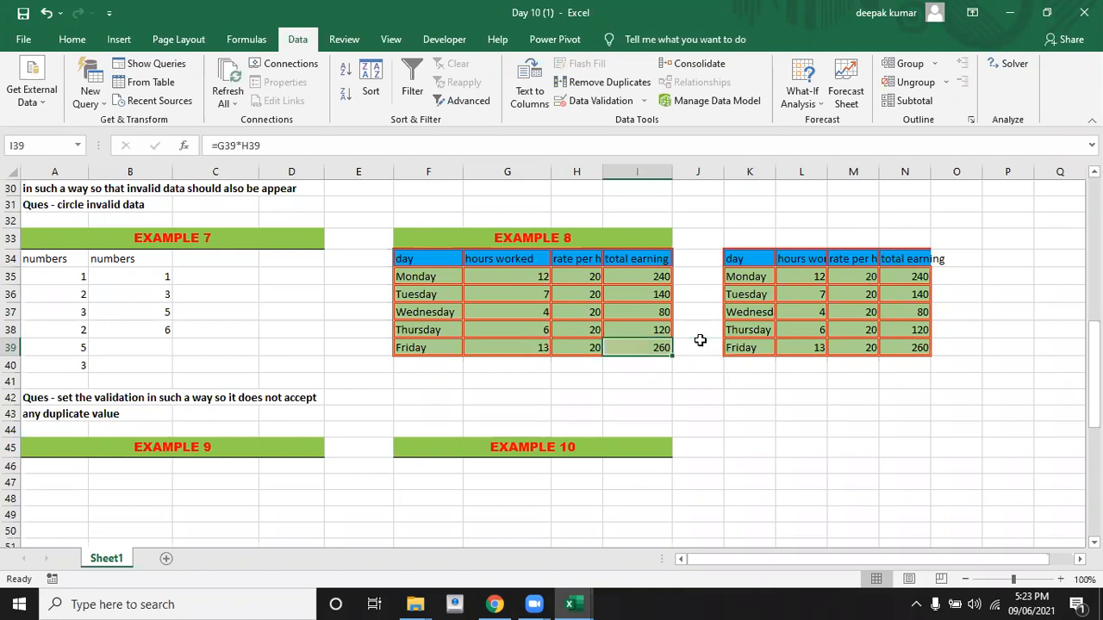
key(Down)
key(Down)
key(Down)
key(Down)
key(Down)
key(Down)
key(Down)
key(Down)
key(Down)
key(Down)
key(Down)
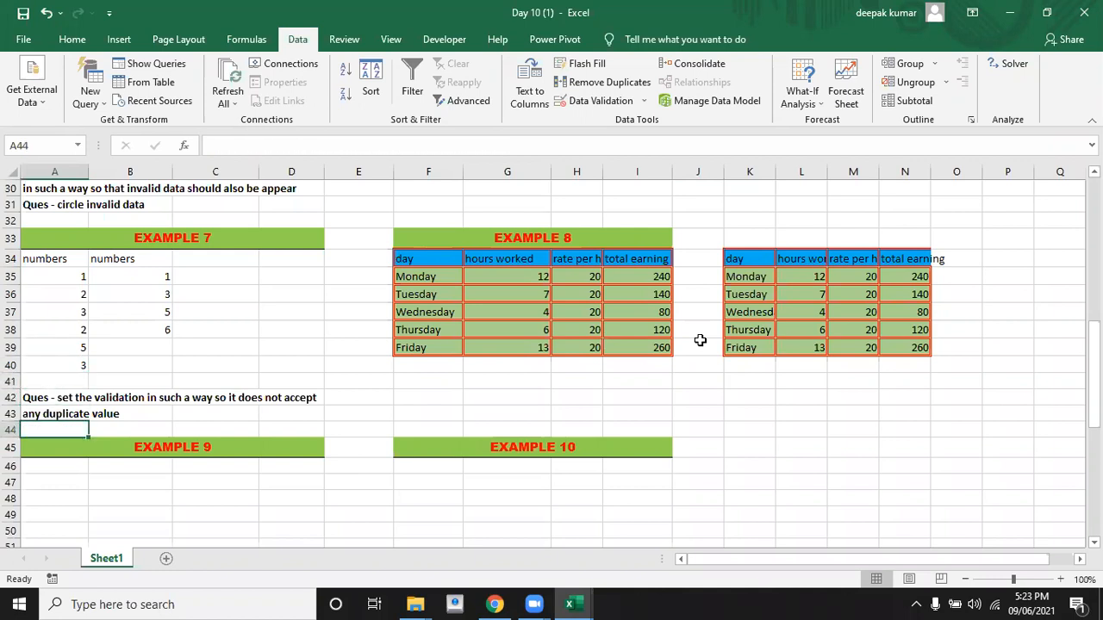
key(Down)
key(Down)
key(Down)
key(Down)
key(Down)
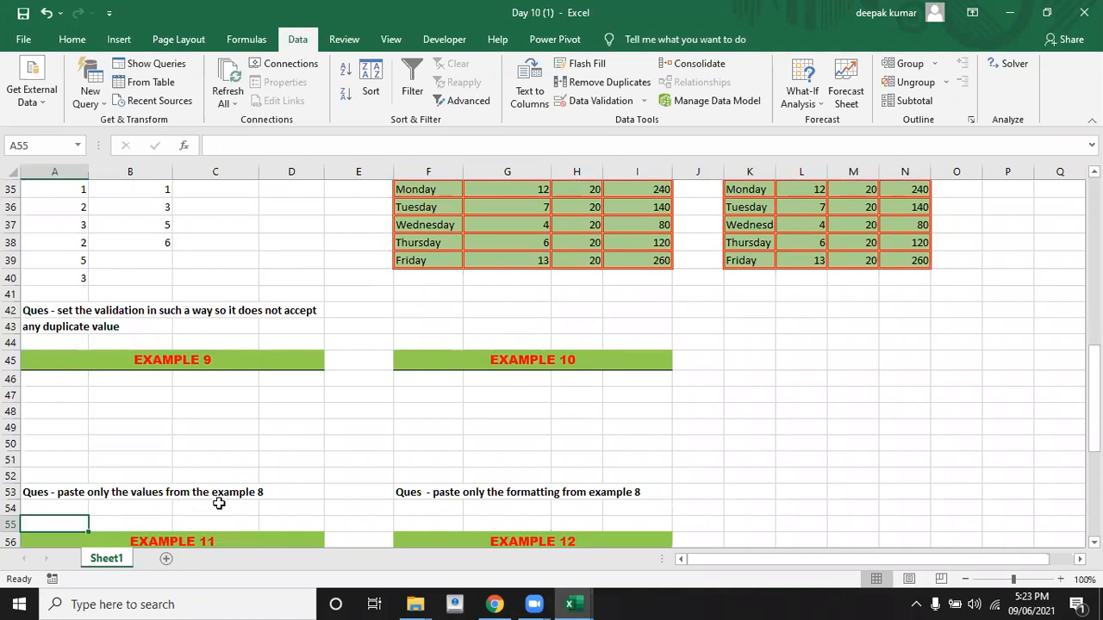
key(Up)
key(Up)
key(Up)
key(Up)
key(Up)
key(Up)
key(Up)
key(Up)
key(Up)
key(Up)
key(Up)
key(Up)
key(Up)
key(Up)
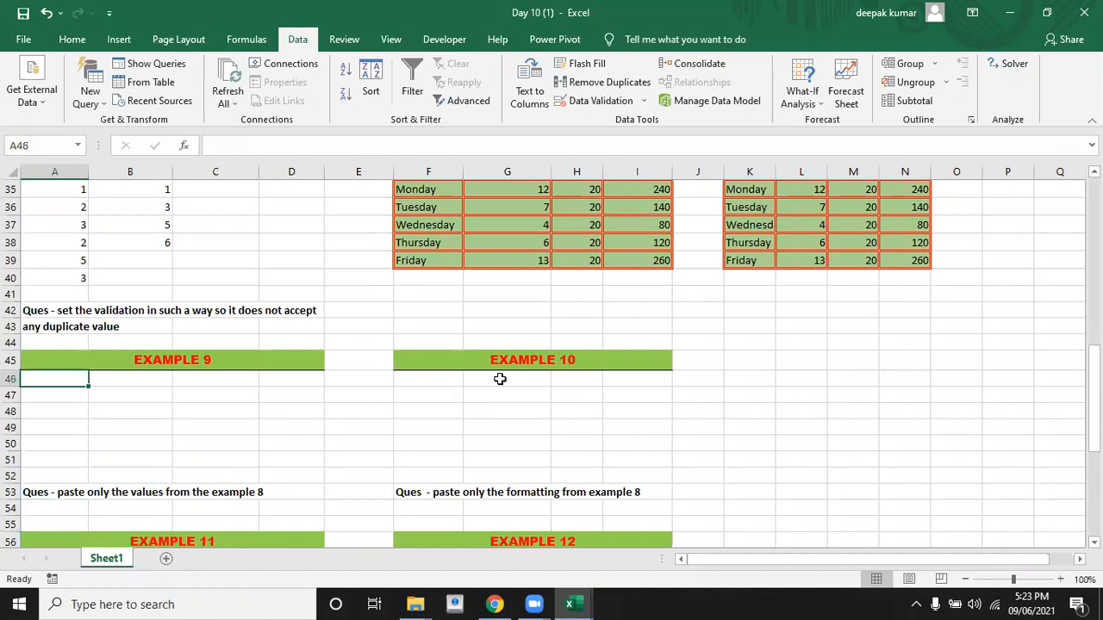
Copy Example 8's whole table, F34:I39, from the day header through Friday's total earning.
key(Right)
key(Right)
key(Right)
key(Right)
key(Right)
key(Up)
key(Up)
key(Up)
key(Up)
key(Up)
key(Up)
key(Up)
key(Up)
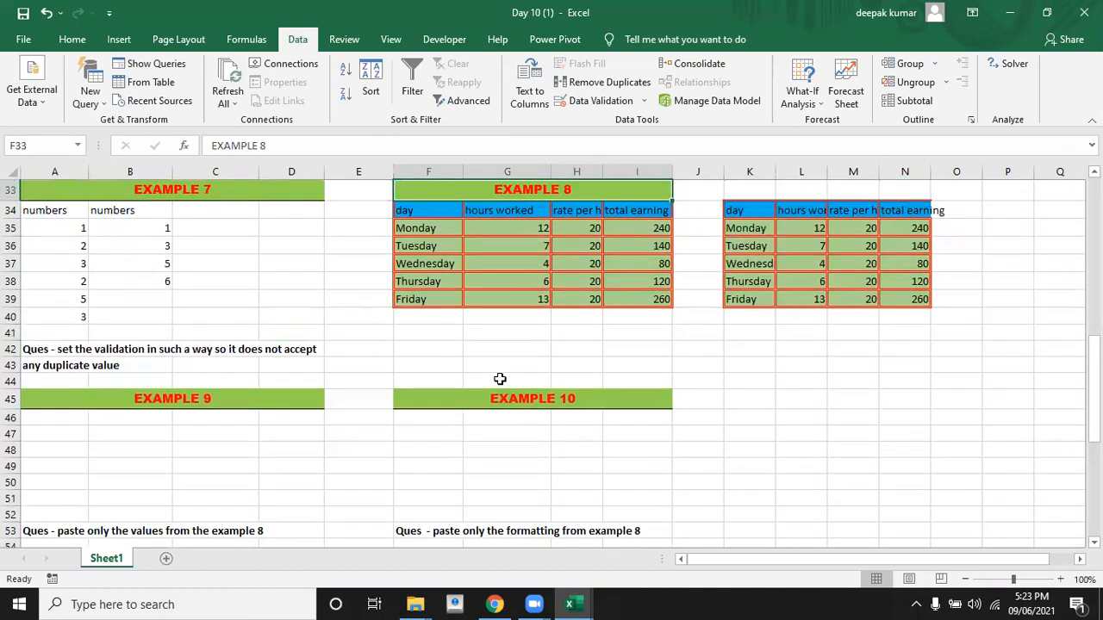
key(Down)
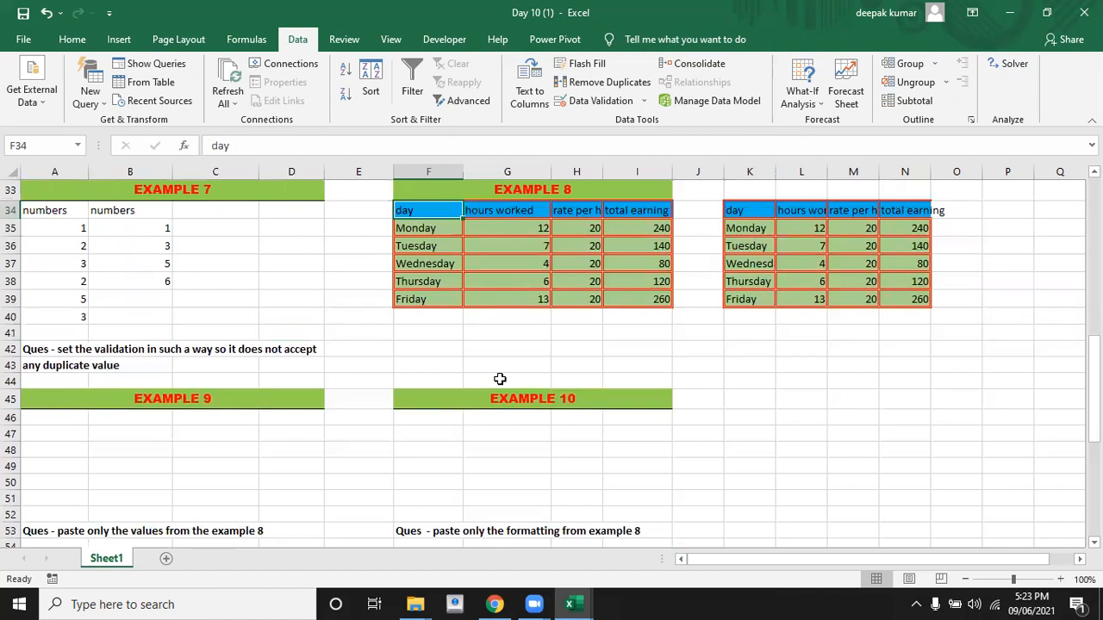
key(shift+Right)
key(shift+Right)
key(shift+Right)
key(shift+Down)
key(shift+Down)
key(shift+Down)
key(shift+Down)
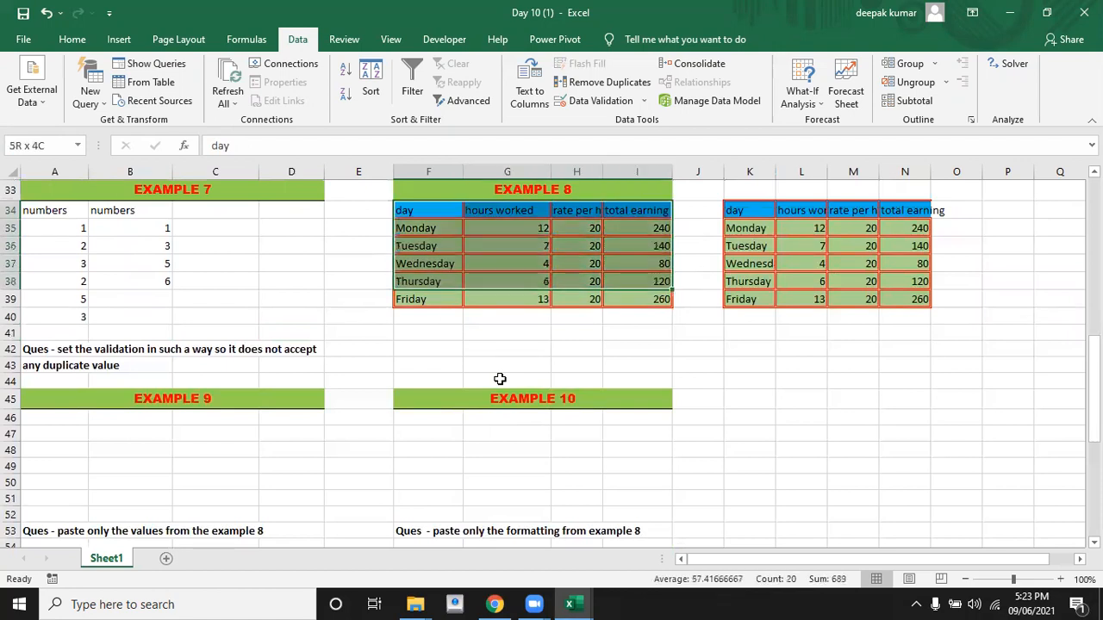
key(shift+Down)
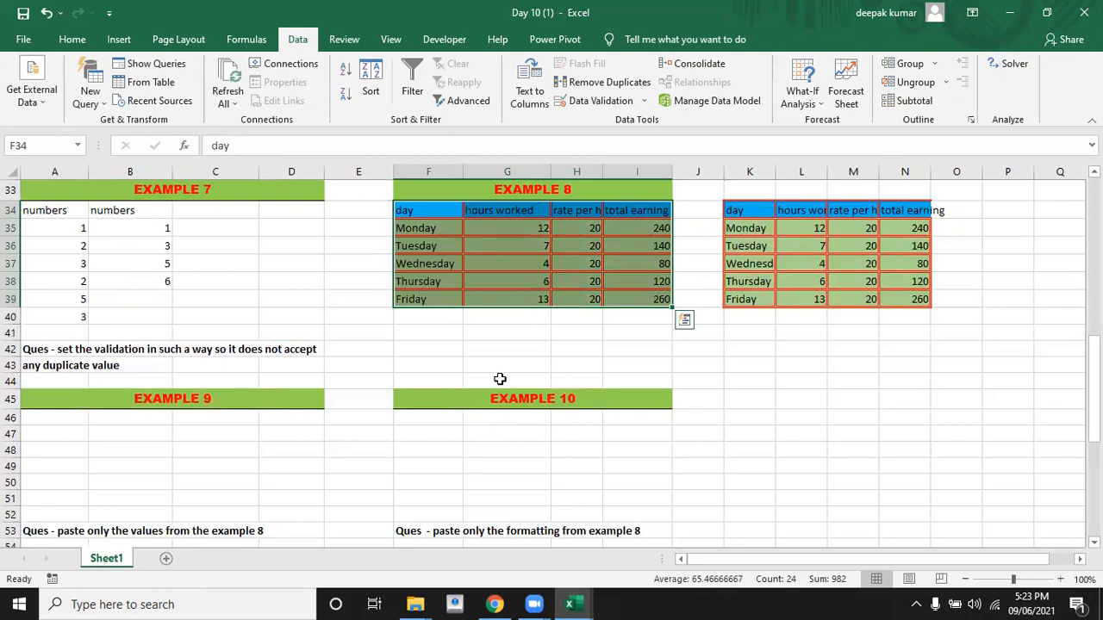
key(ctrl+c)
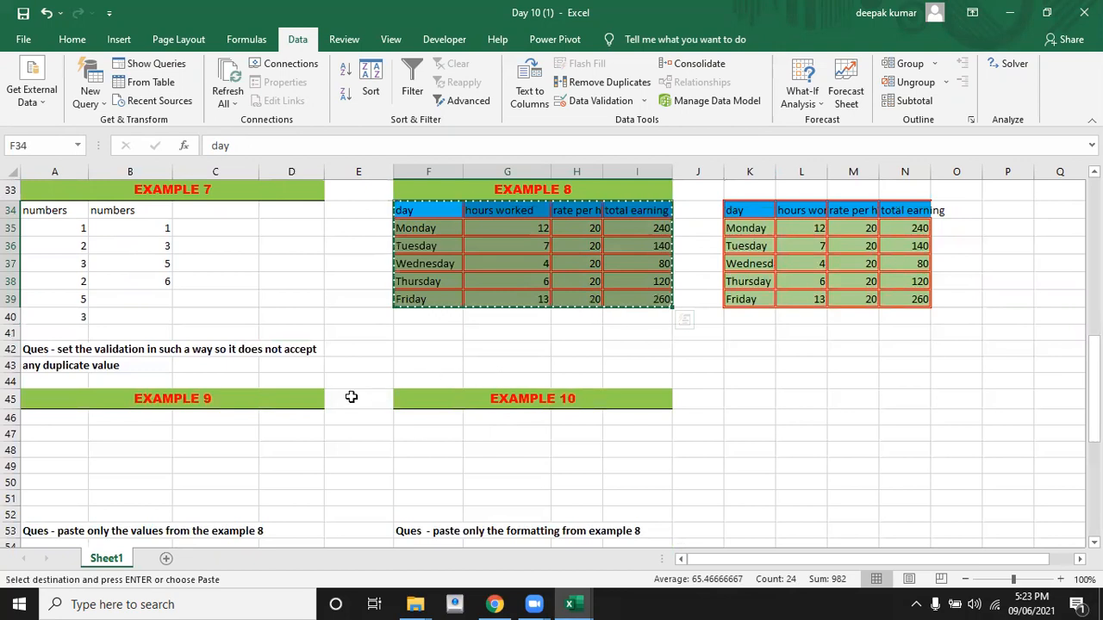
Paste only the values of the copied table at A46 under Example 9, and check its total earning cells for formulas.
click(64, 419)
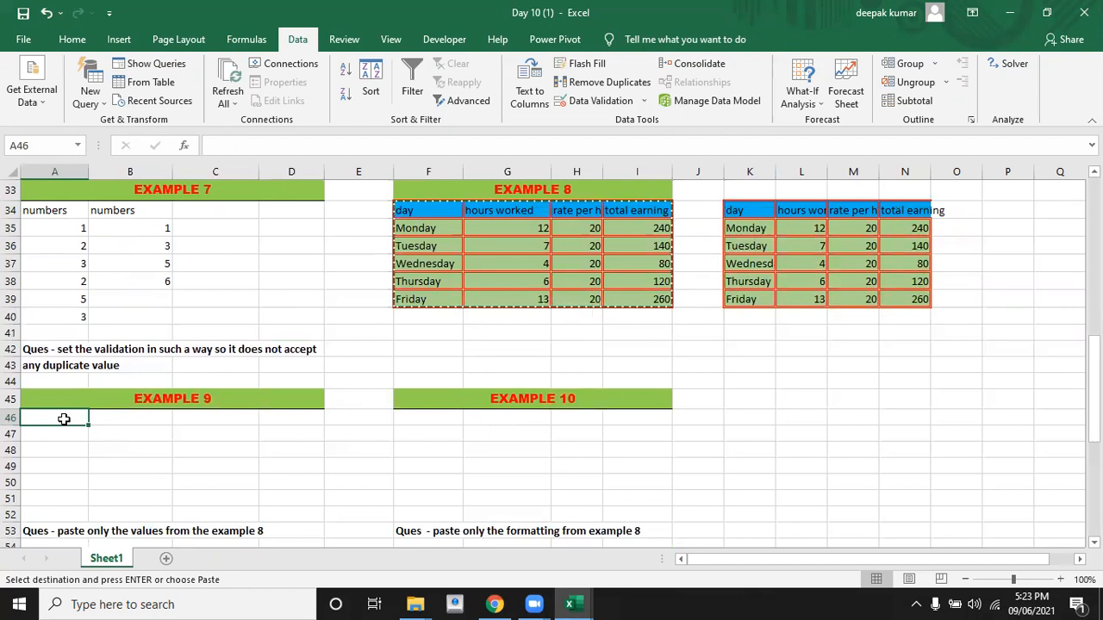
click(69, 41)
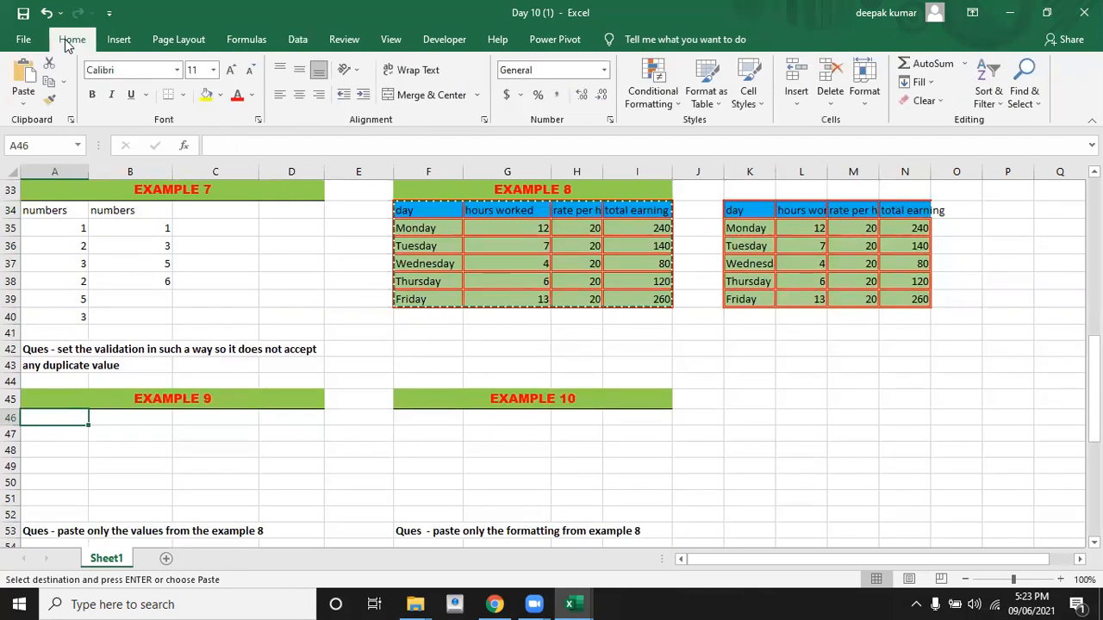
click(23, 103)
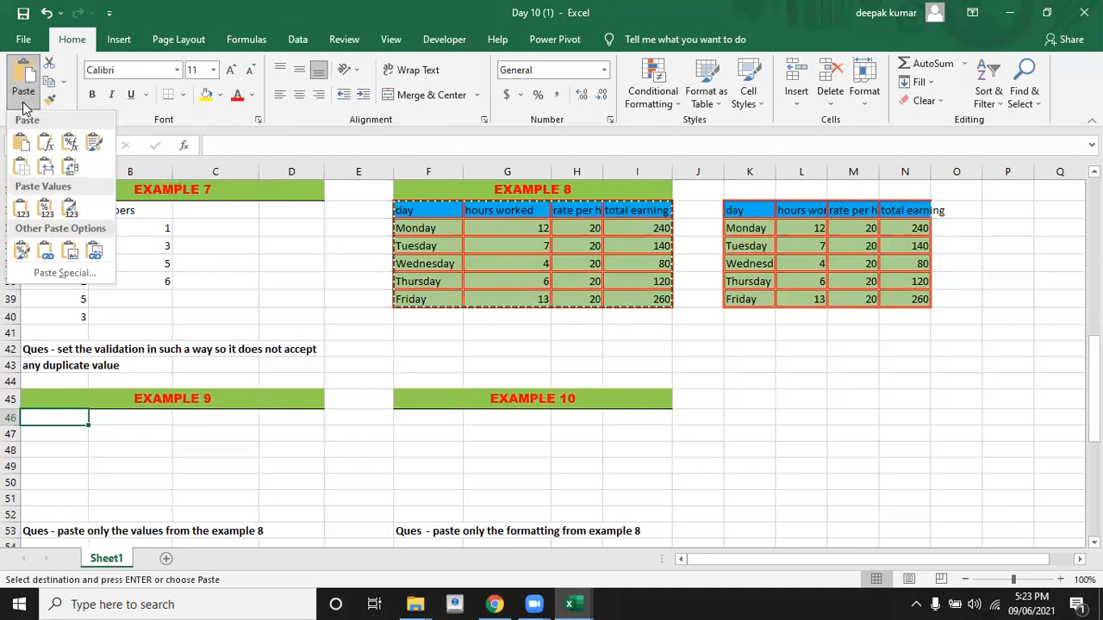
click(58, 271)
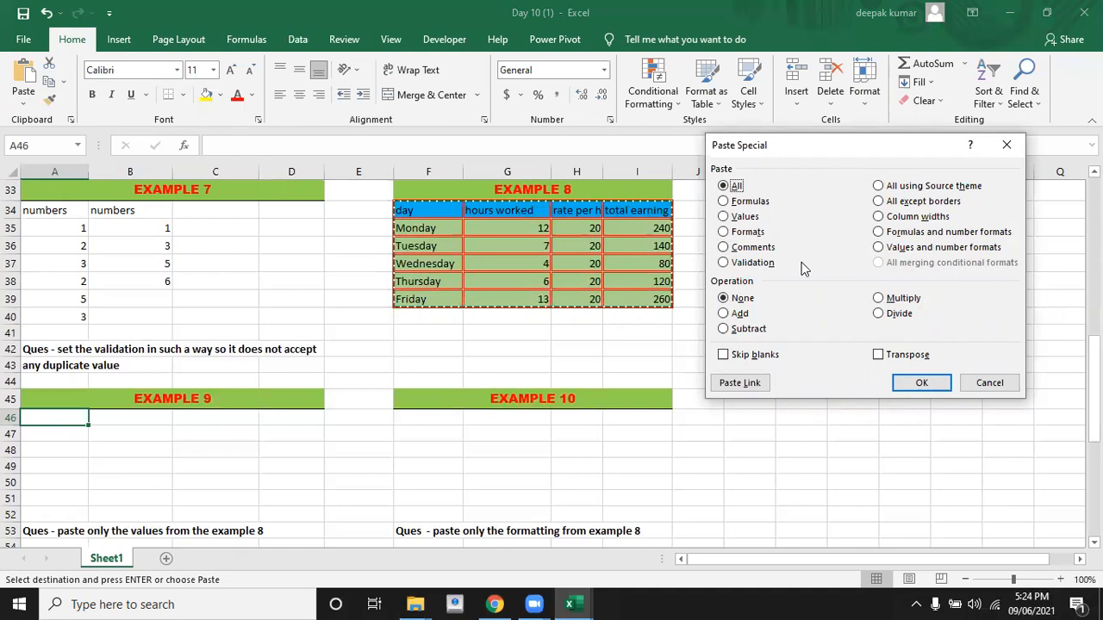
click(724, 218)
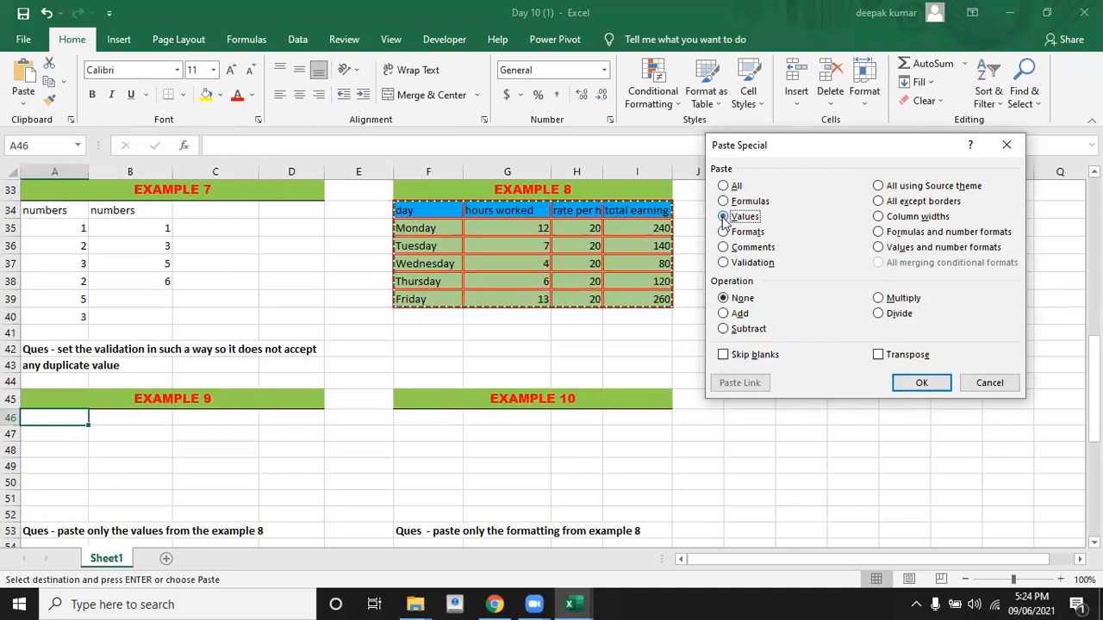
click(916, 383)
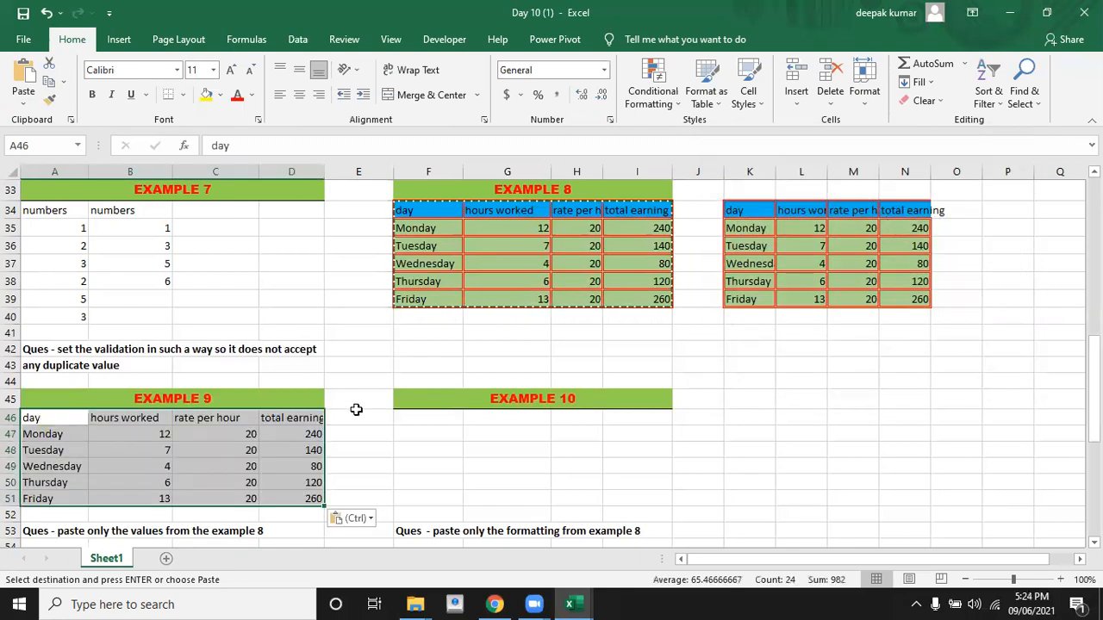
click(296, 450)
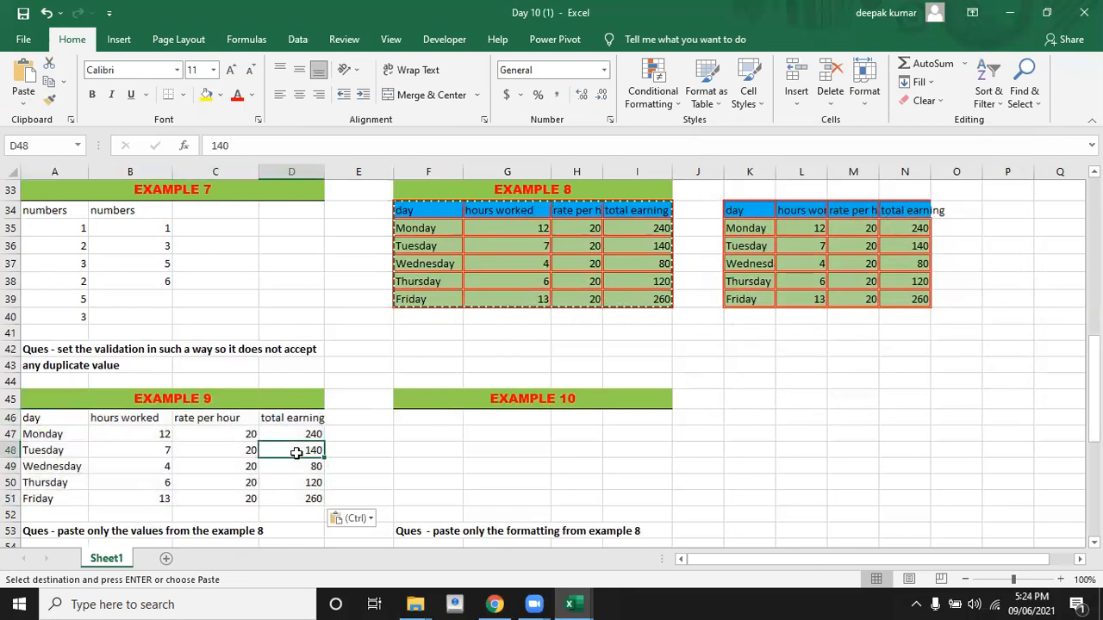
click(295, 434)
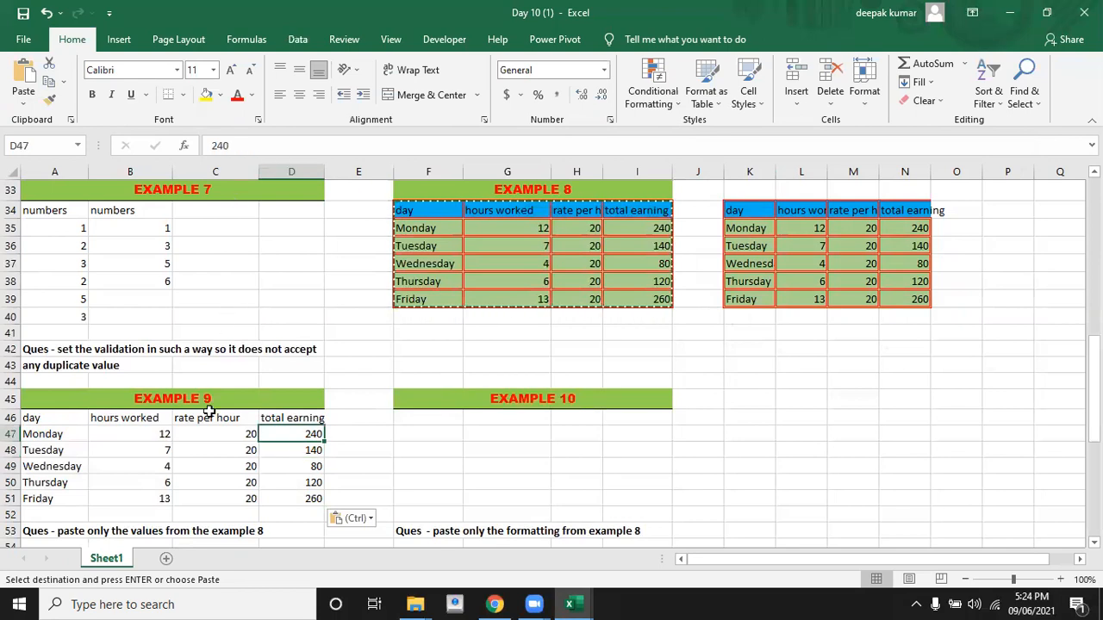
Examine the empty area of Example 10 and read the question written below it.
click(455, 418)
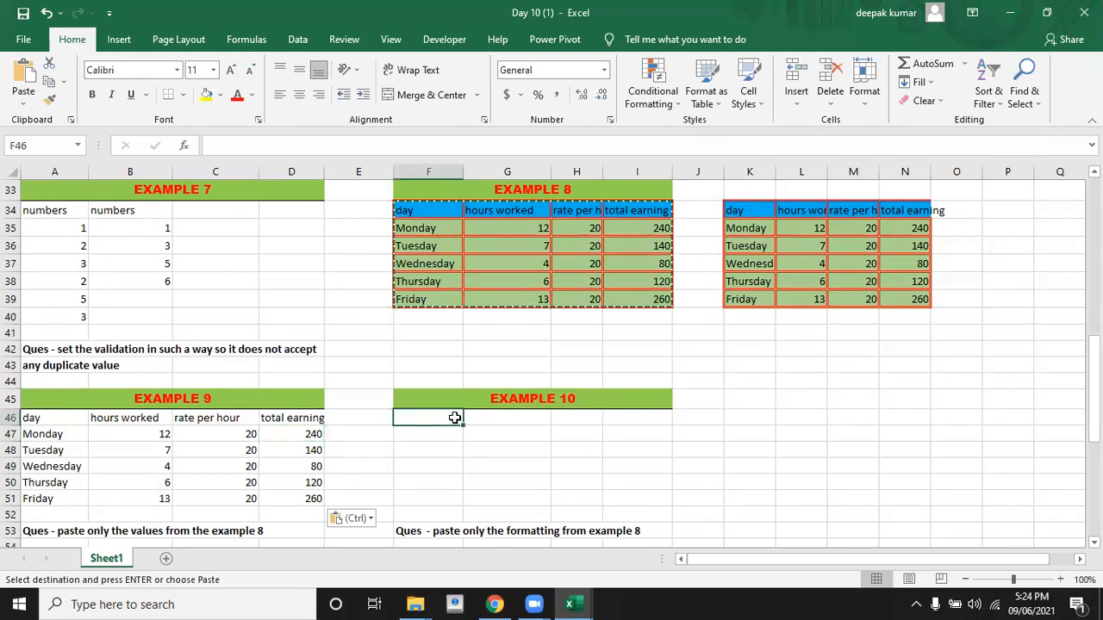
key(Right)
key(Right)
key(Down)
key(Down)
key(Down)
key(Down)
key(Down)
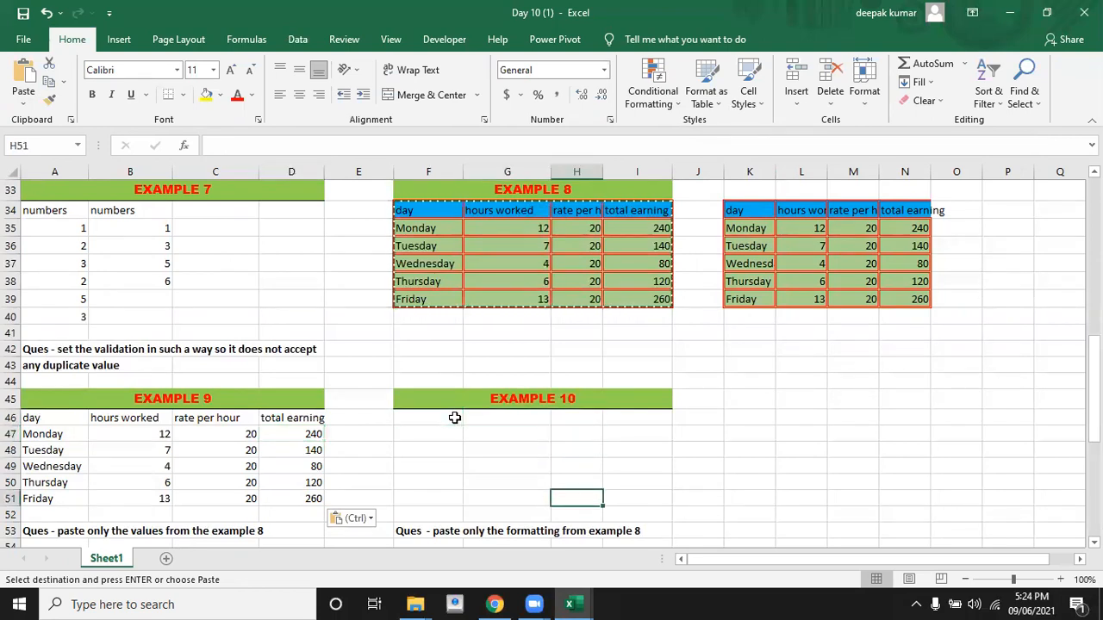
key(Down)
key(Down)
key(Down)
key(Down)
key(Down)
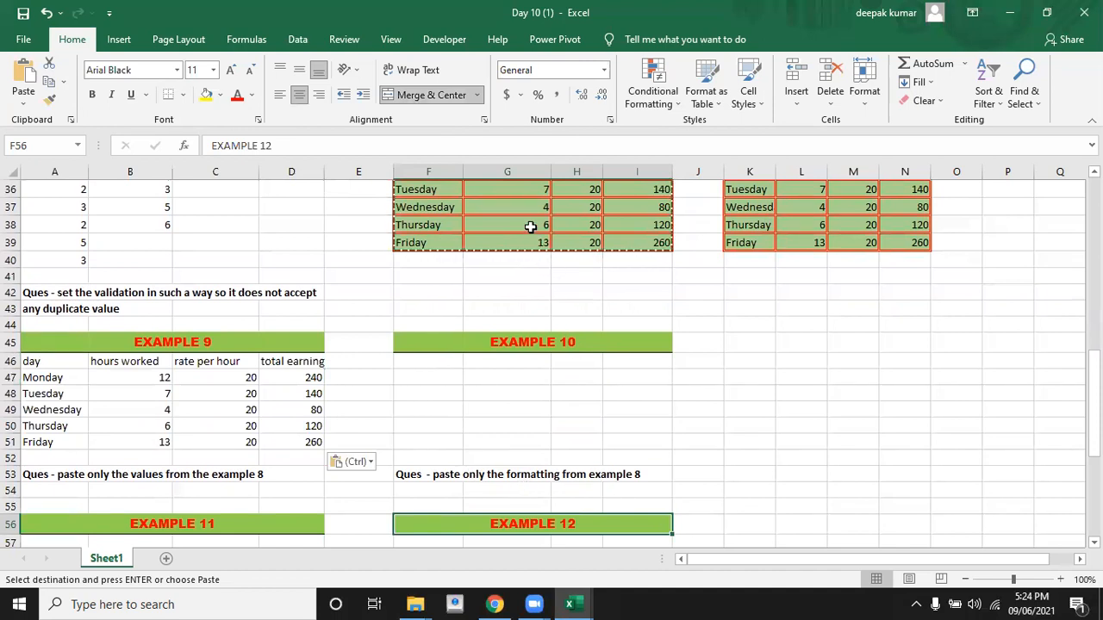
Paste only the formats of Example 8's copied table at F46 under Example 10.
click(436, 364)
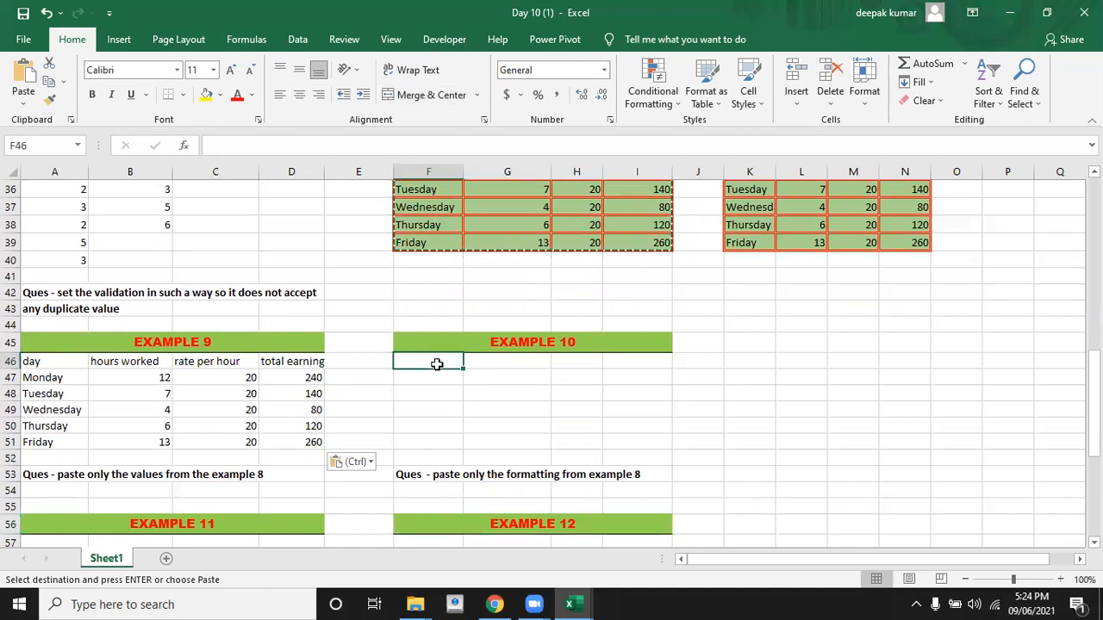
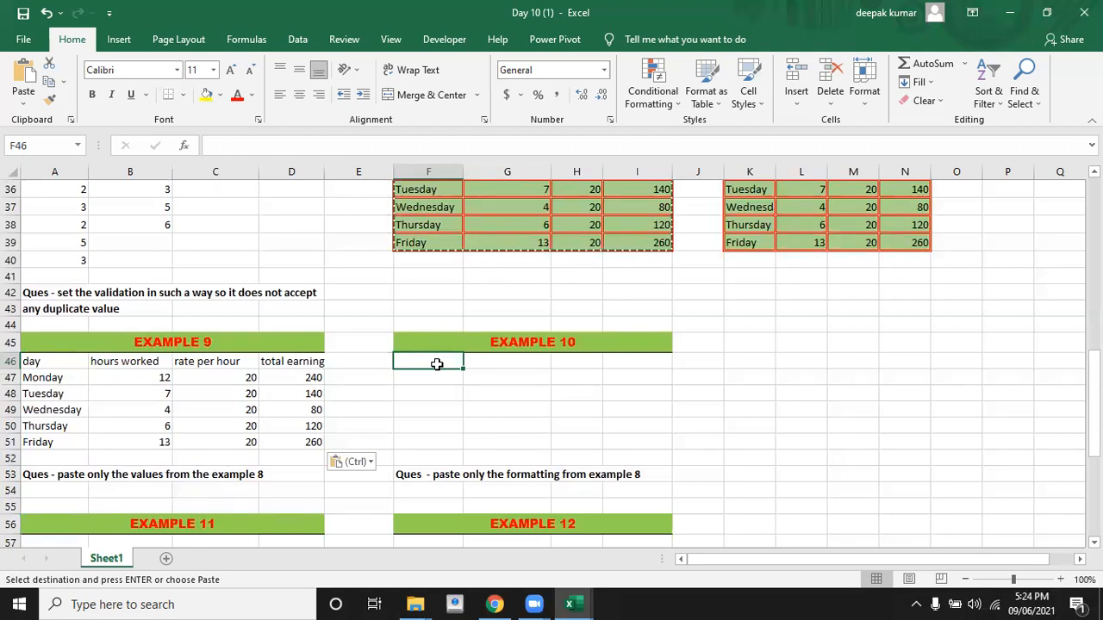
key(ctrl+alt+v)
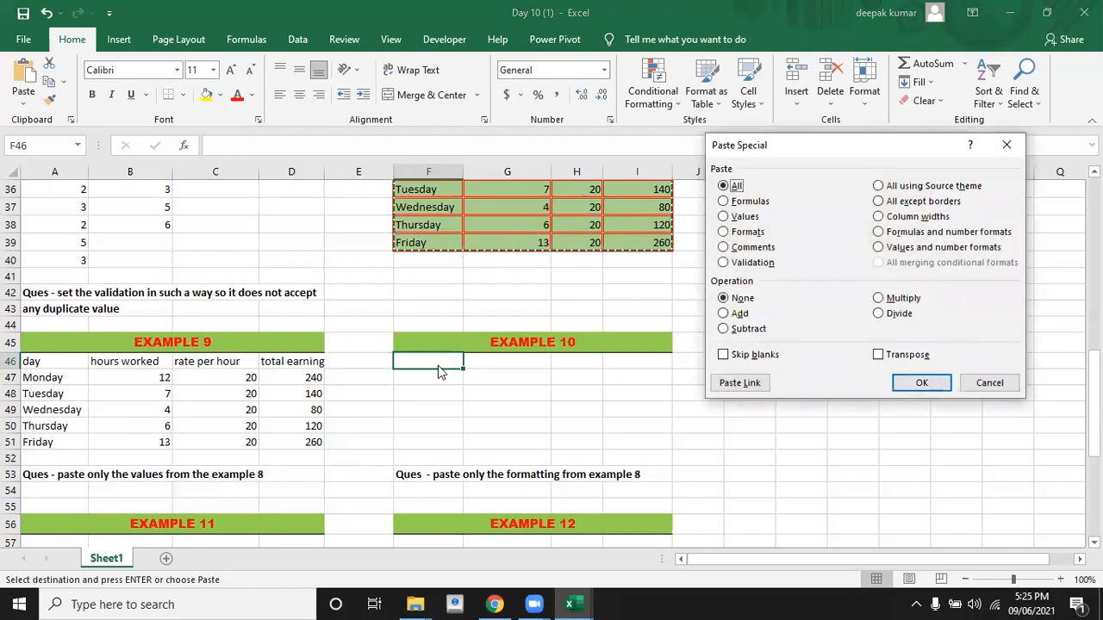
click(724, 233)
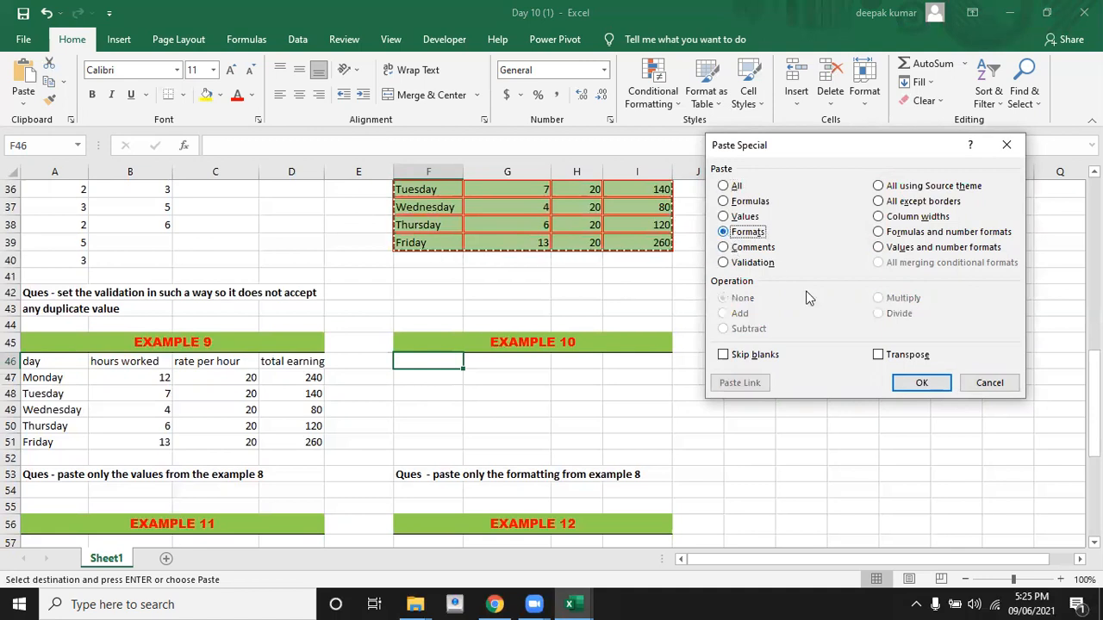
click(915, 384)
click(586, 410)
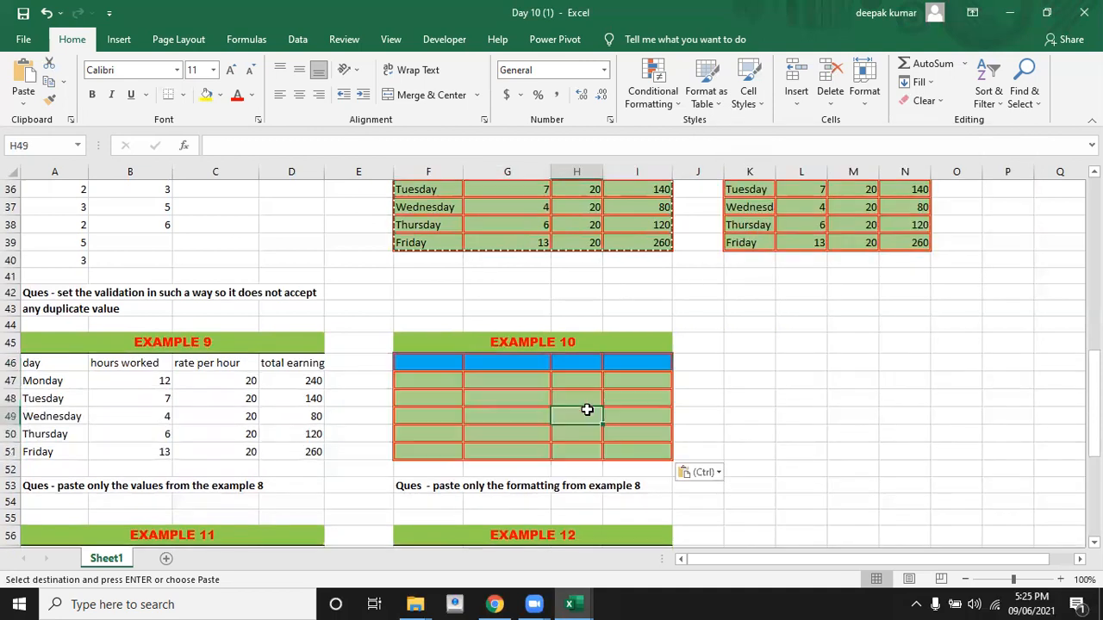
Read the questions for Examples 11 to 14 further down the sheet.
key(Down)
key(Down)
key(Down)
key(Down)
key(Down)
key(Down)
key(Down)
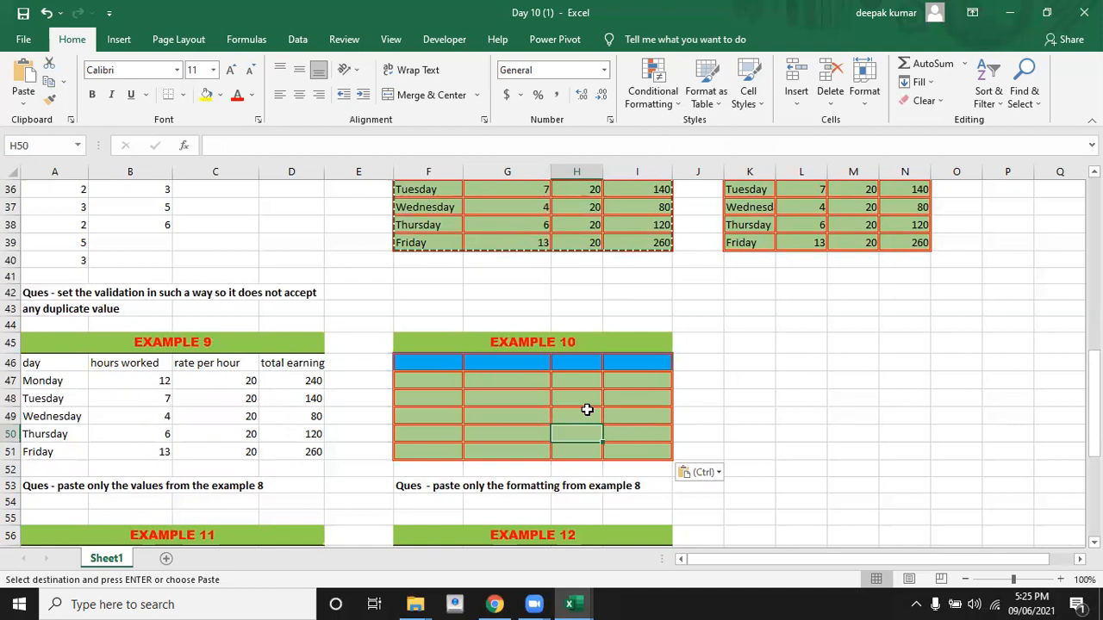
key(Down)
key(Down)
key(Down)
key(Down)
key(Down)
key(Down)
key(Down)
key(Down)
key(Down)
key(Down)
key(Down)
key(Down)
key(Down)
key(Down)
key(Down)
key(Down)
key(Down)
key(Down)
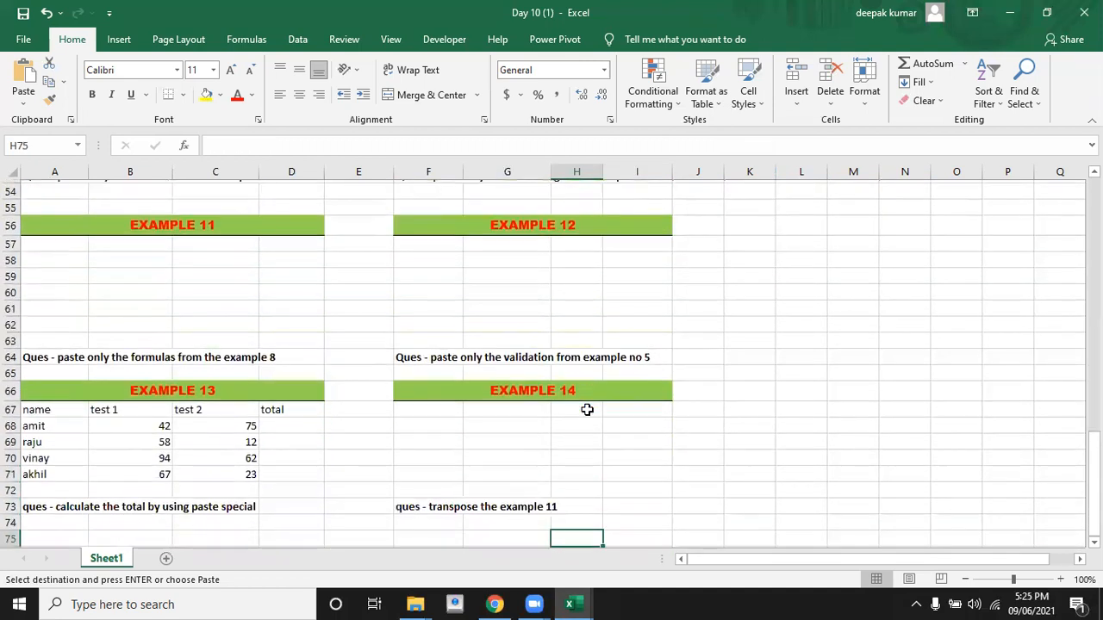
Paste only the formulas of Example 8's copied table at A57 under Example 11, and check the formula in Monday's total earning cell.
key(Up)
key(Up)
key(Up)
key(Up)
key(Up)
key(Up)
key(Up)
key(Up)
key(Up)
key(Up)
key(Up)
key(Up)
key(Up)
key(Up)
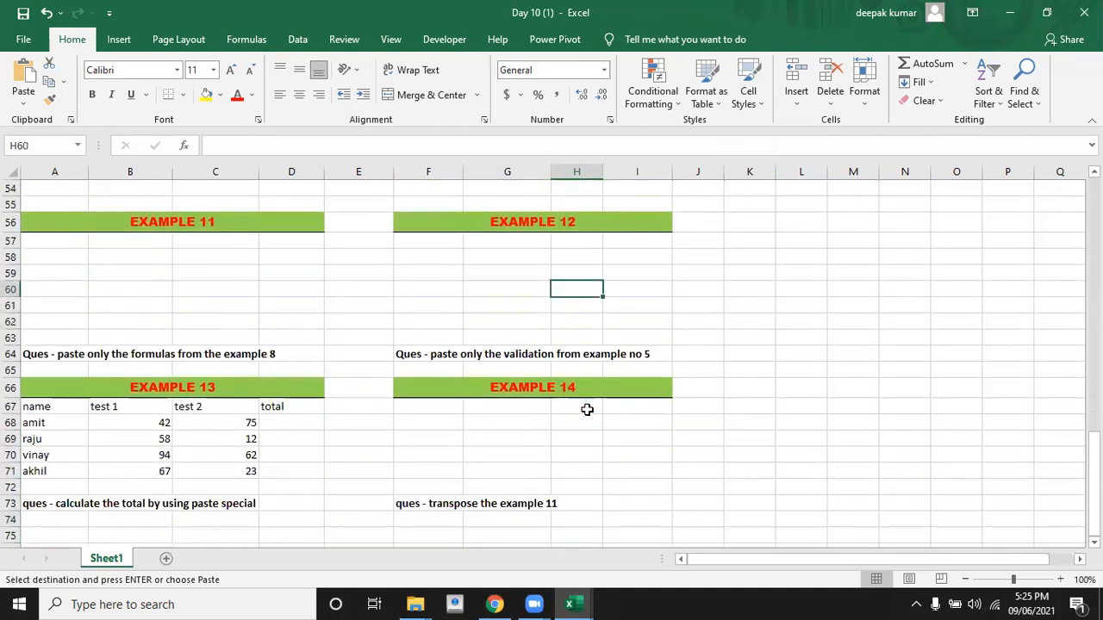
key(Left)
key(Left)
key(Left)
key(Left)
key(Left)
key(Left)
key(Left)
key(Up)
key(Up)
key(Up)
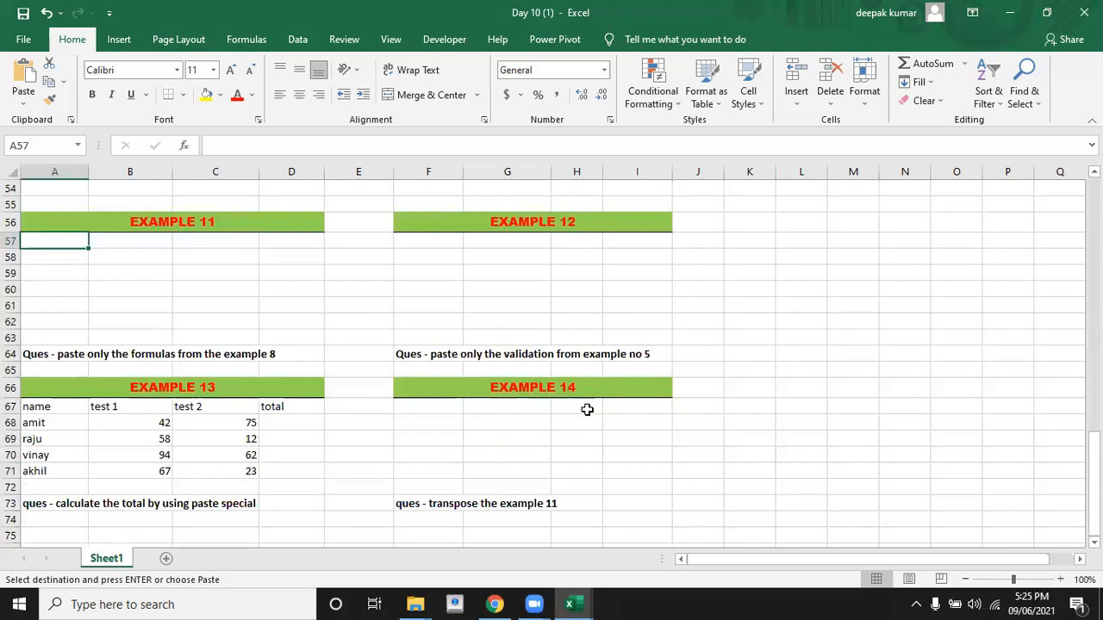
key(ctrl+alt+v)
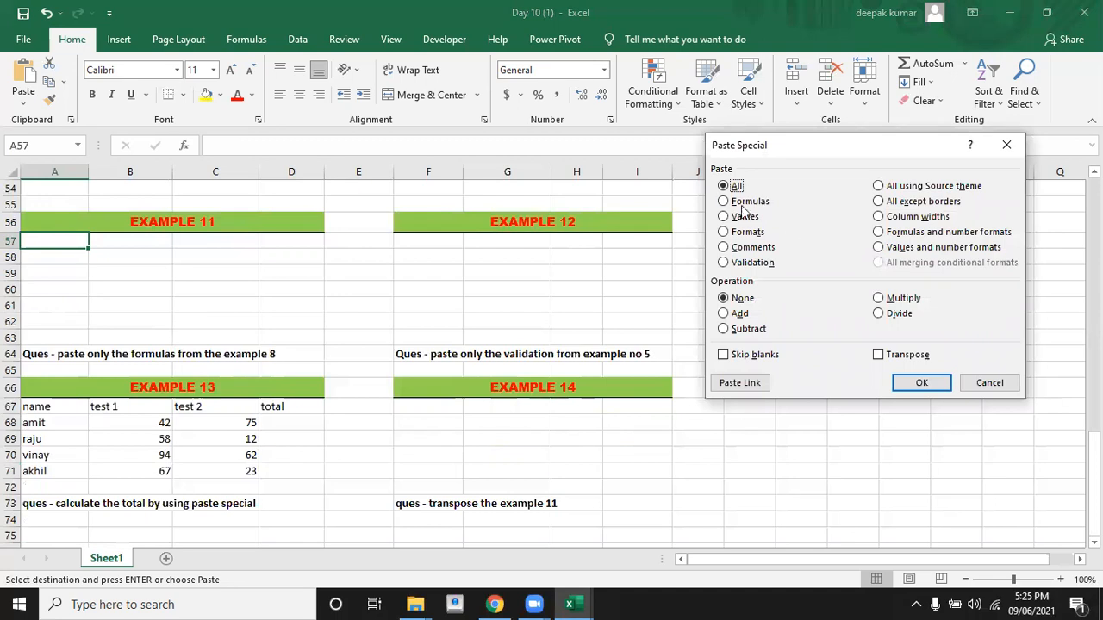
click(725, 202)
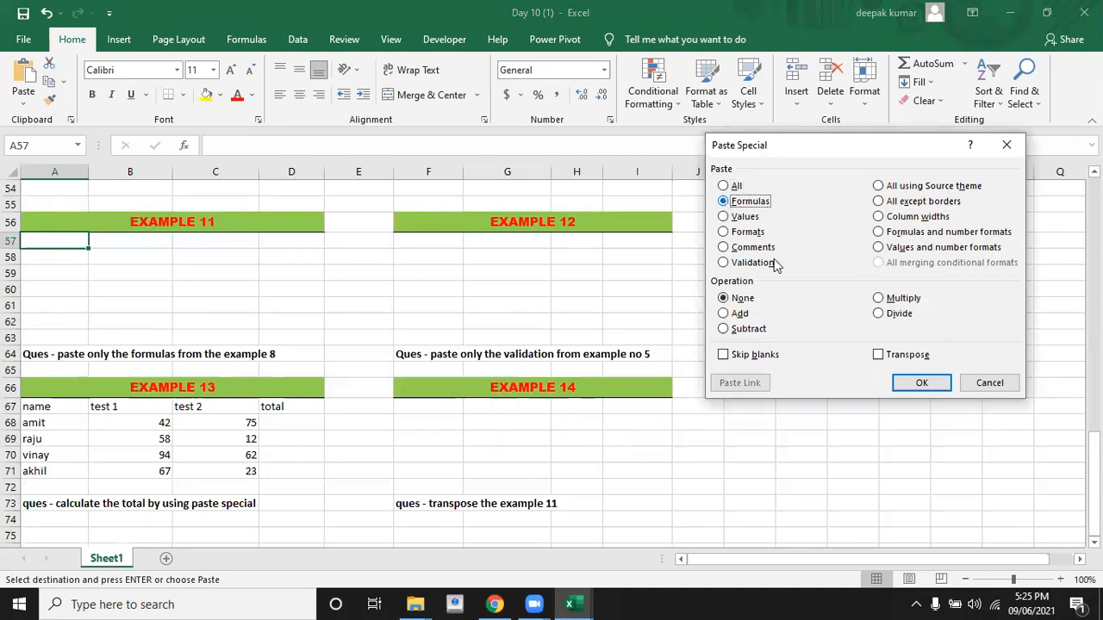
click(920, 383)
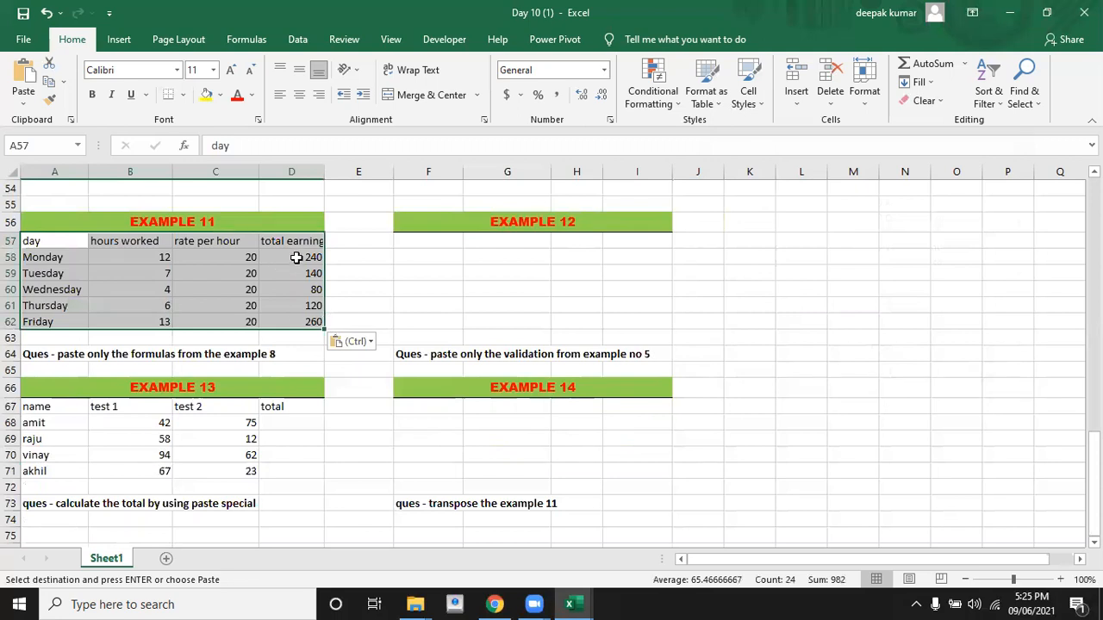
click(296, 257)
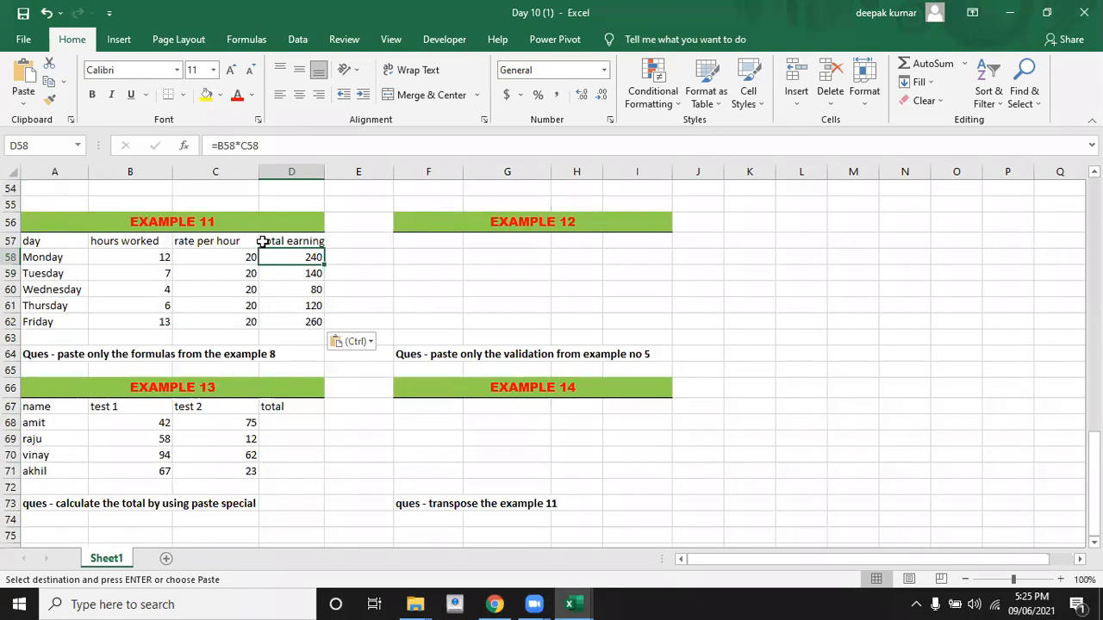
Copy Example 5's whole table, A22:D27, including its header row, as the validation source for Example 12.
click(402, 274)
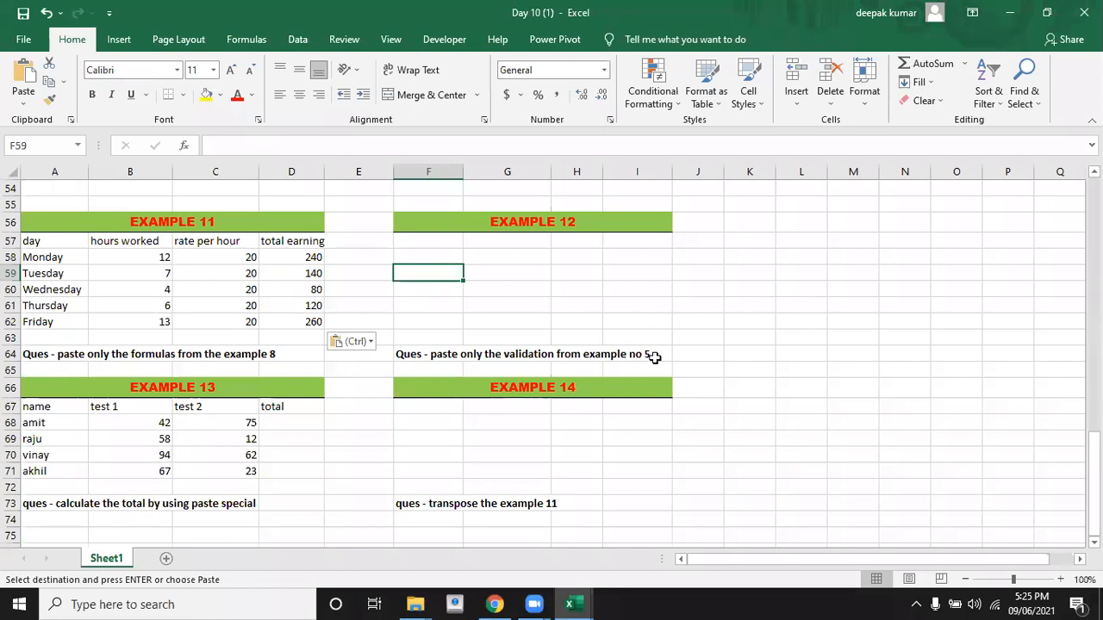
click(439, 243)
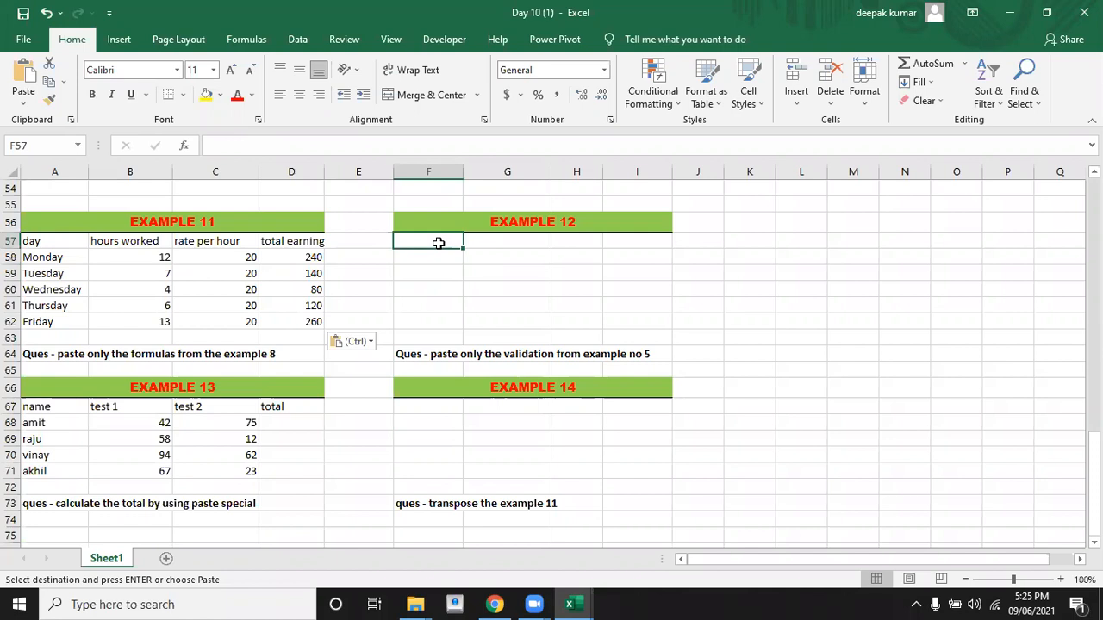
key(Up)
key(Up)
key(Up)
key(Up)
key(Up)
key(Up)
key(Up)
key(Up)
key(Up)
key(Up)
key(Up)
key(Up)
key(Up)
key(Up)
key(Up)
key(Up)
key(Up)
key(Up)
key(Up)
key(Up)
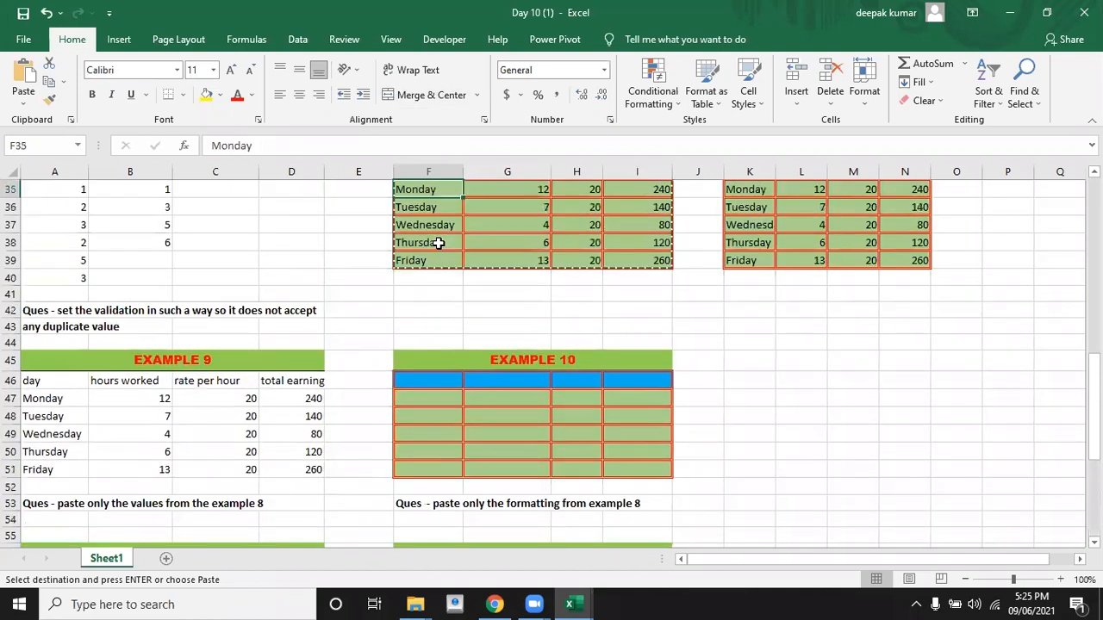
key(Up)
key(Up)
key(Up)
key(Up)
key(Up)
key(Up)
key(Up)
key(Up)
key(Up)
key(Up)
key(Up)
key(Up)
key(Up)
key(Up)
key(Up)
key(Up)
key(Up)
key(Up)
key(Up)
key(Up)
key(Down)
key(Down)
key(Down)
key(Down)
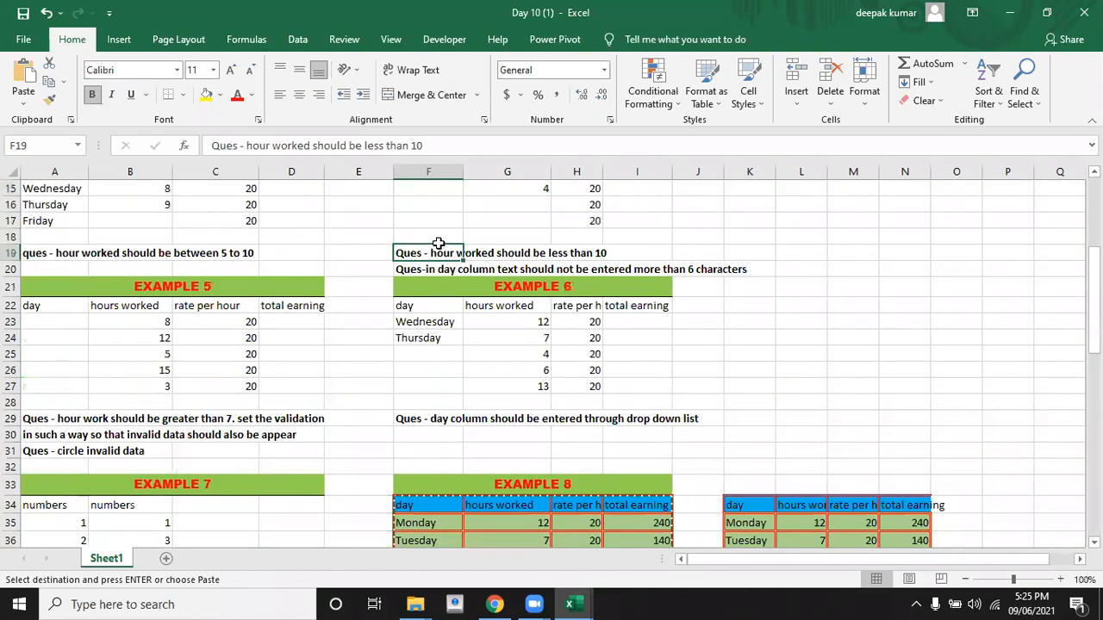
key(Down)
key(Down)
key(Down)
key(Left)
key(Left)
key(Left)
key(Left)
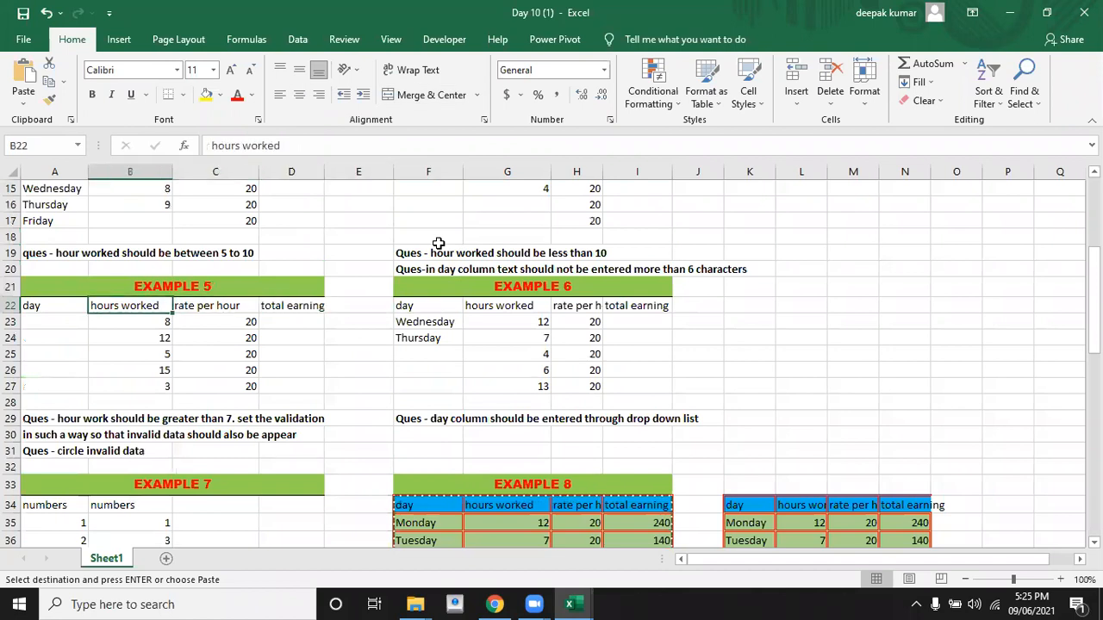
key(Left)
key(shift+Right)
key(shift+Right)
key(shift+Right)
key(shift+Right)
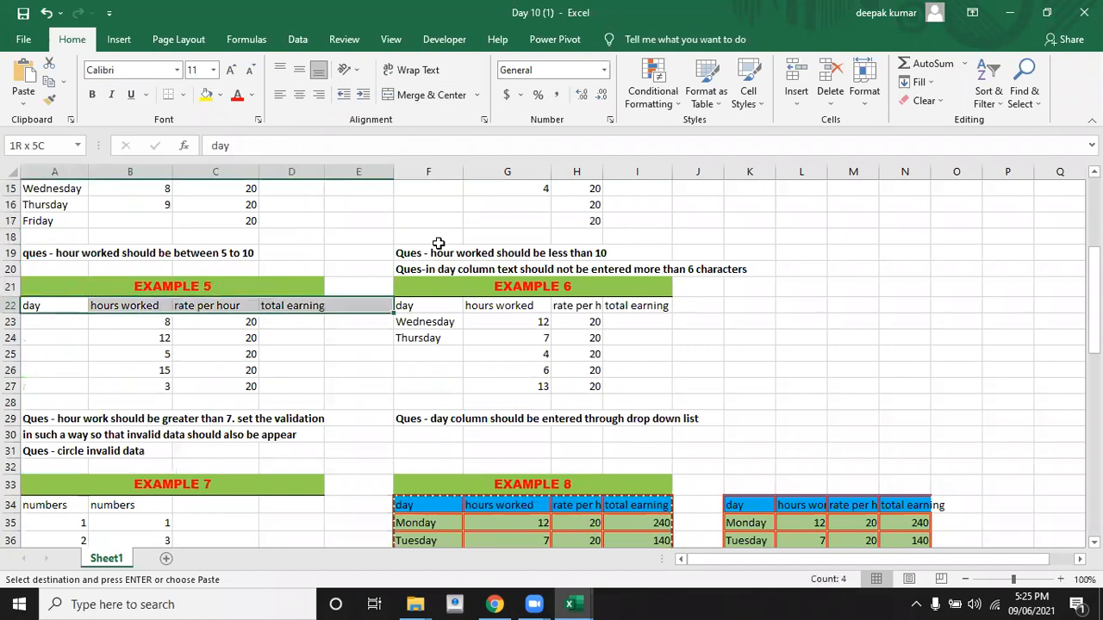
key(shift+Left)
key(shift+Down)
key(shift+Down)
key(shift+Down)
key(shift+Down)
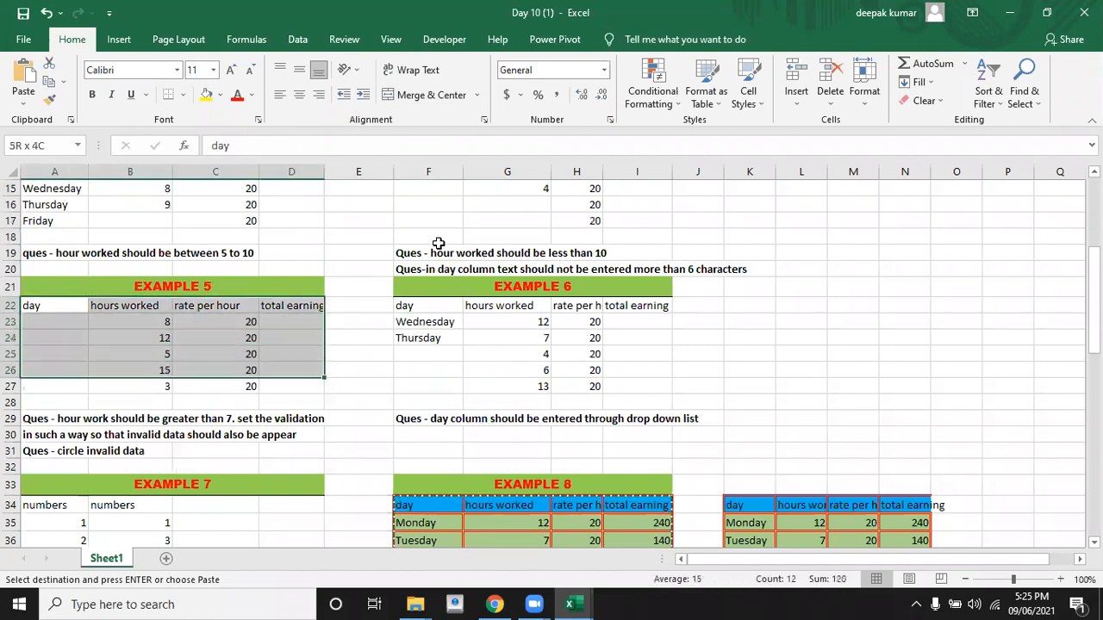
key(shift+Down)
key(ctrl+v)
key(ctrl+c)
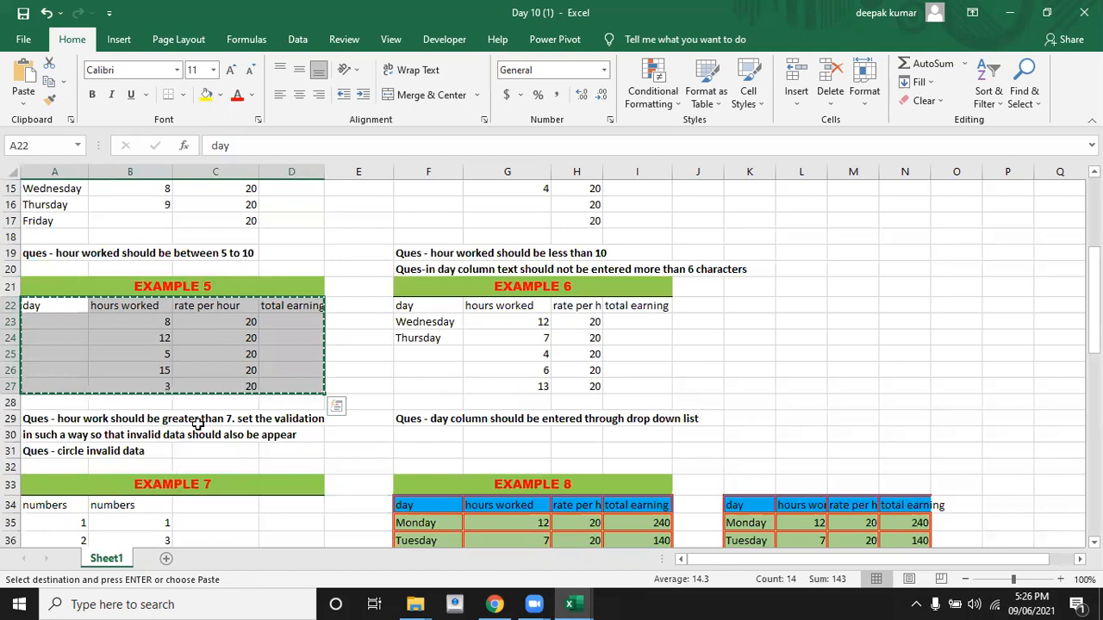
Paste only the validation of Example 5's copied table at F57 under Example 12.
key(Down)
key(Down)
key(Down)
key(Down)
key(Down)
key(Down)
key(Down)
key(Down)
key(Down)
key(Down)
key(Down)
key(Down)
key(Down)
key(Down)
key(Down)
key(Down)
key(Down)
key(Down)
key(Down)
key(Down)
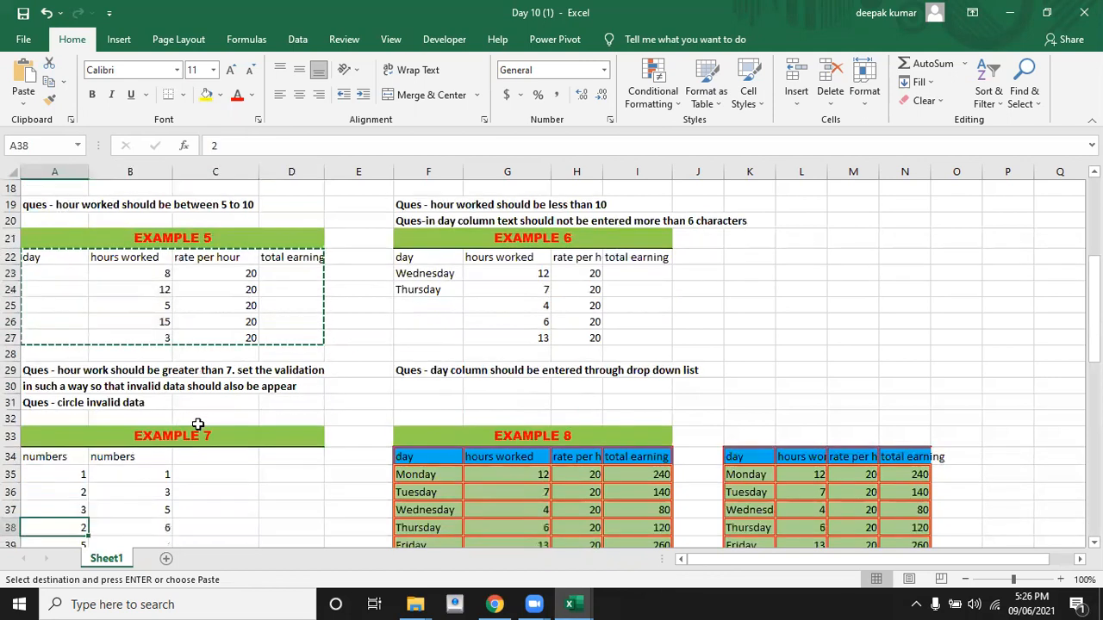
key(Down)
key(Down)
key(Down)
key(Down)
key(Down)
key(Down)
key(Down)
key(Down)
key(Down)
key(Down)
key(Down)
key(Down)
key(Down)
key(Down)
key(Down)
key(Down)
key(Down)
key(Down)
key(Down)
key(Down)
key(Up)
key(Up)
key(Up)
key(Up)
key(Up)
key(Up)
key(Up)
key(Up)
key(Up)
key(Up)
key(Up)
key(Up)
key(Up)
key(Up)
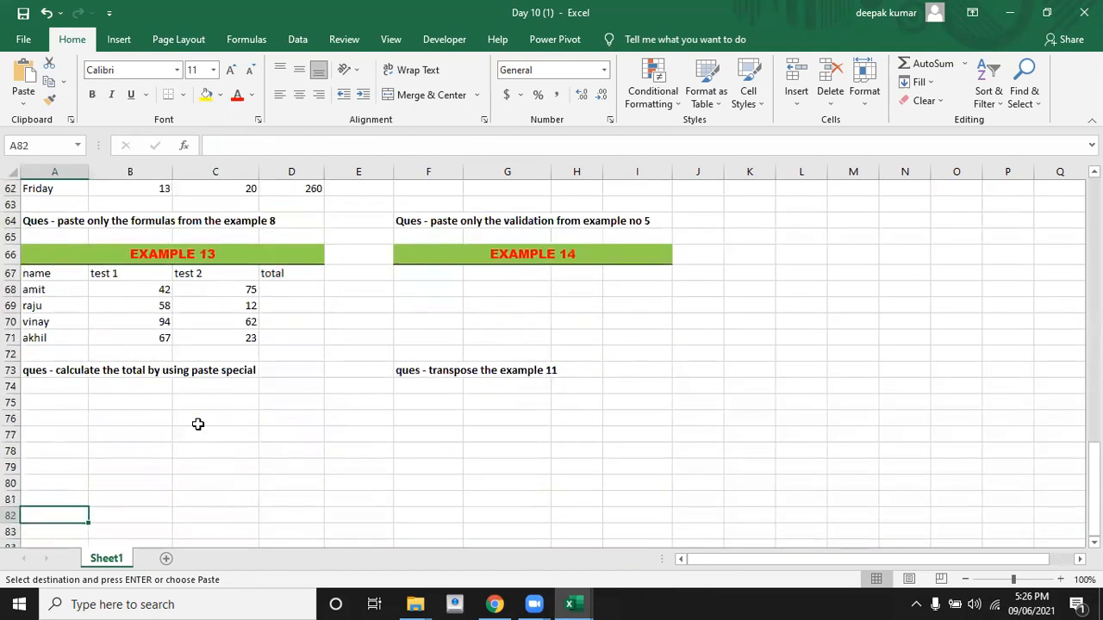
key(Up)
key(Up)
key(Up)
key(Up)
key(Up)
key(Up)
key(Up)
key(Up)
key(Up)
key(Up)
key(Up)
key(Up)
key(Up)
key(Up)
key(Up)
key(Right)
key(Right)
key(Right)
key(Right)
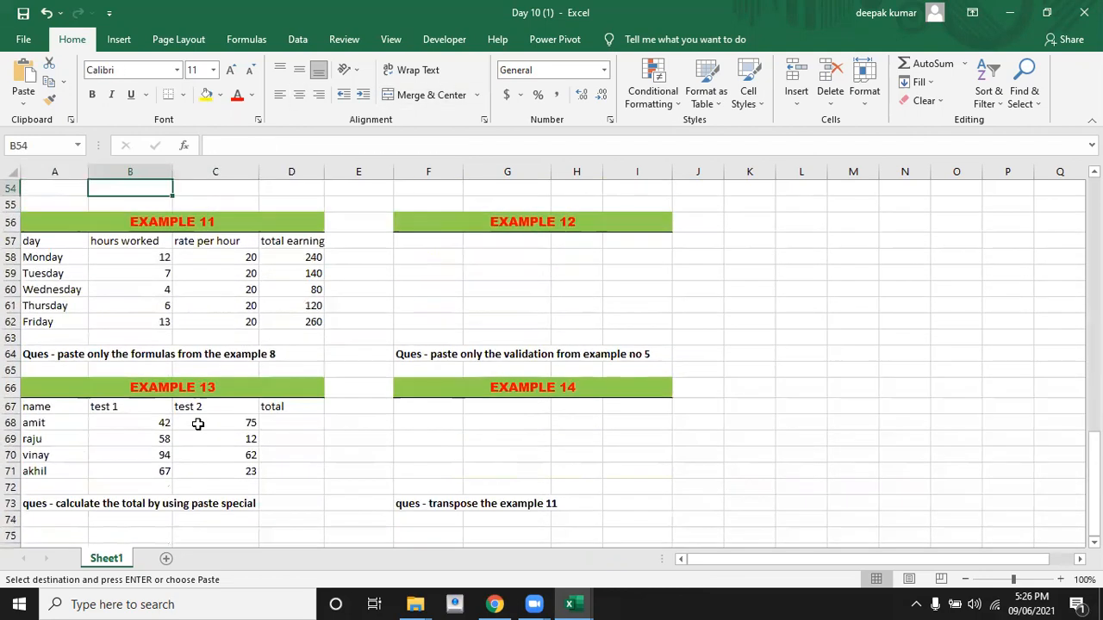
key(Down)
key(Down)
key(Down)
key(Right)
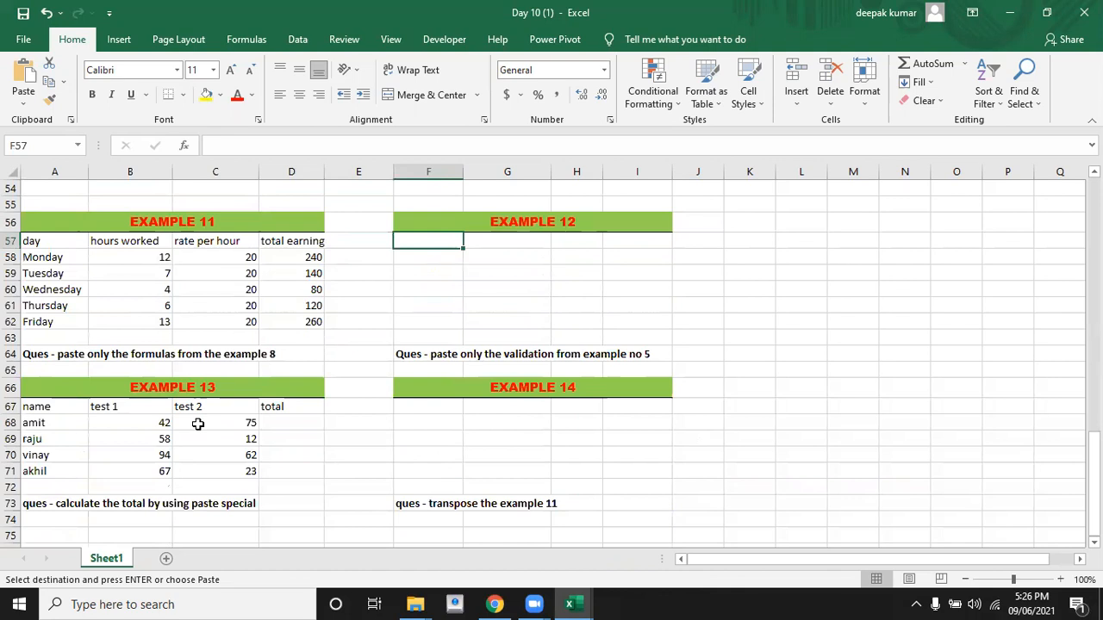
key(ctrl+alt+v)
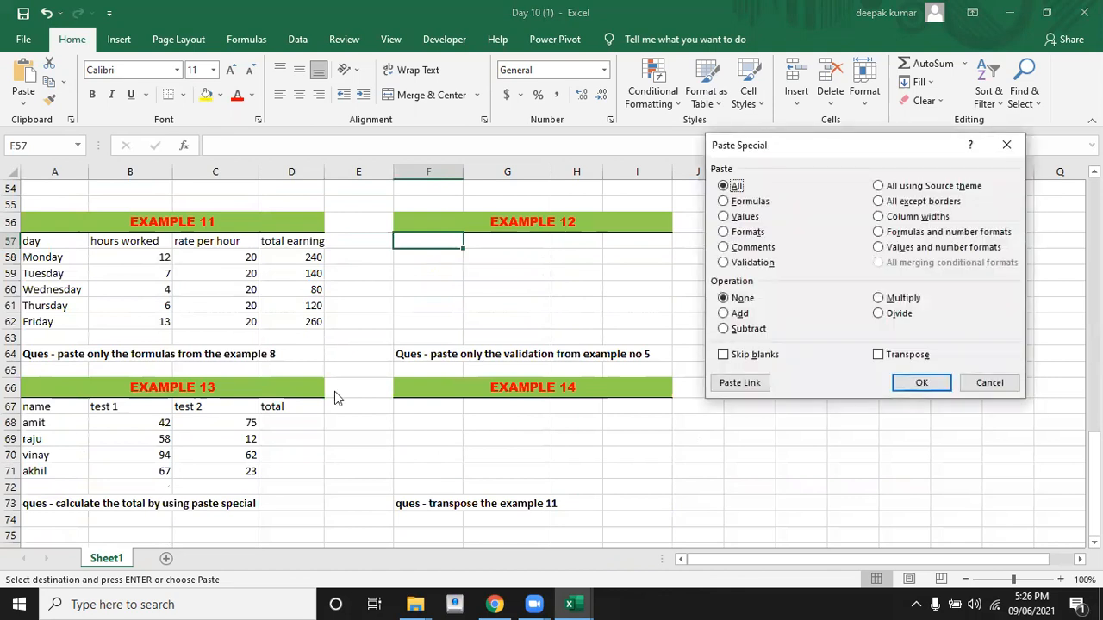
click(726, 266)
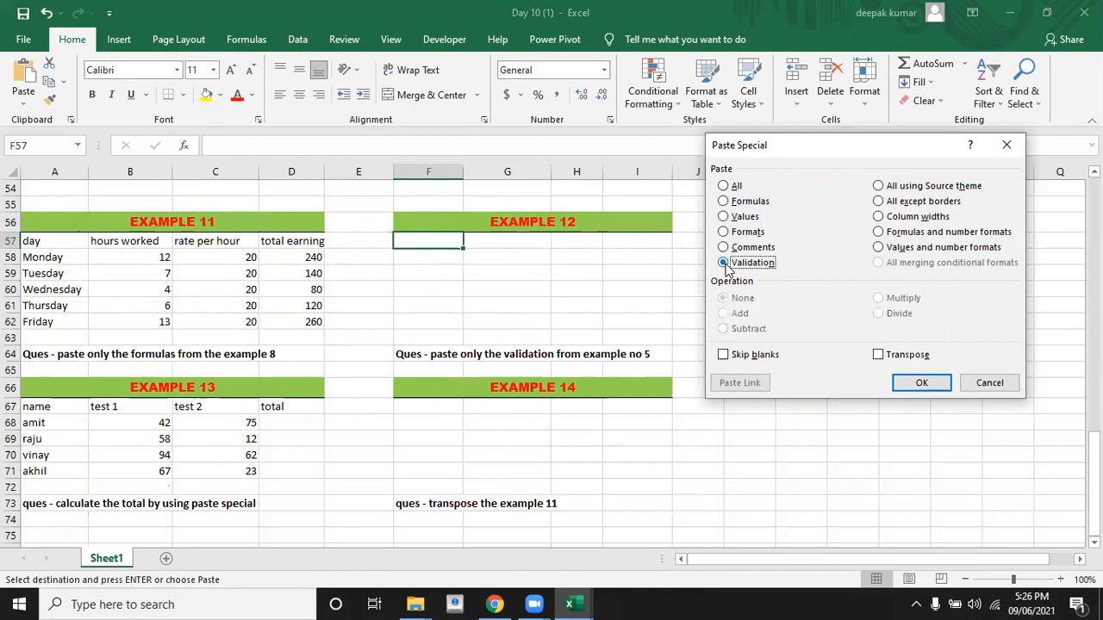
click(915, 385)
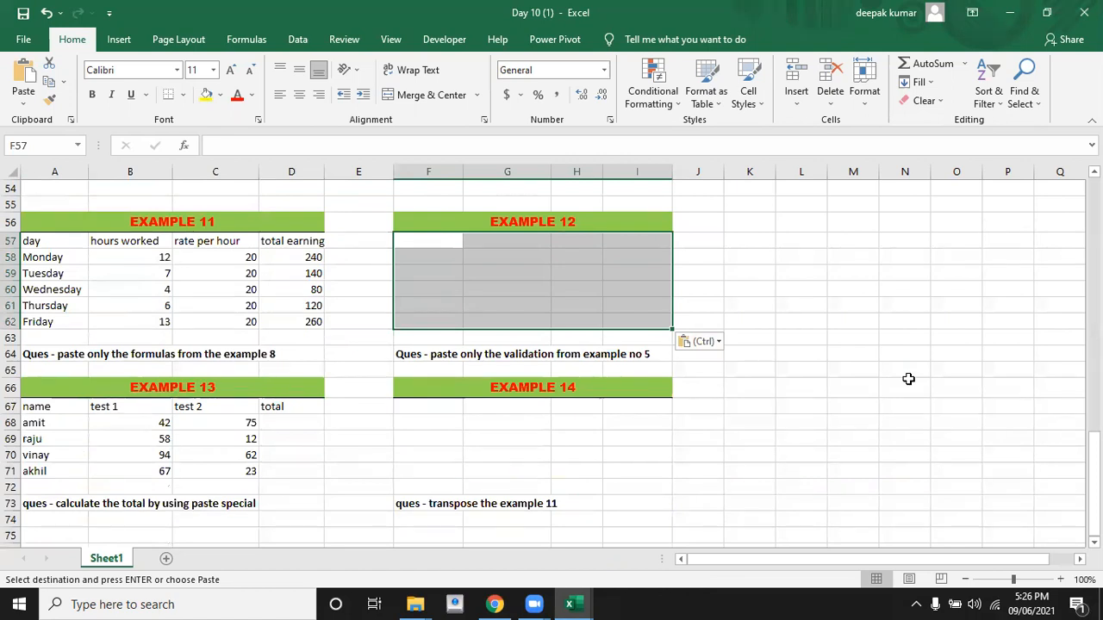
Test the pasted validation in Example 12 by trying 4 in G58 and entering 8 there instead.
click(506, 254)
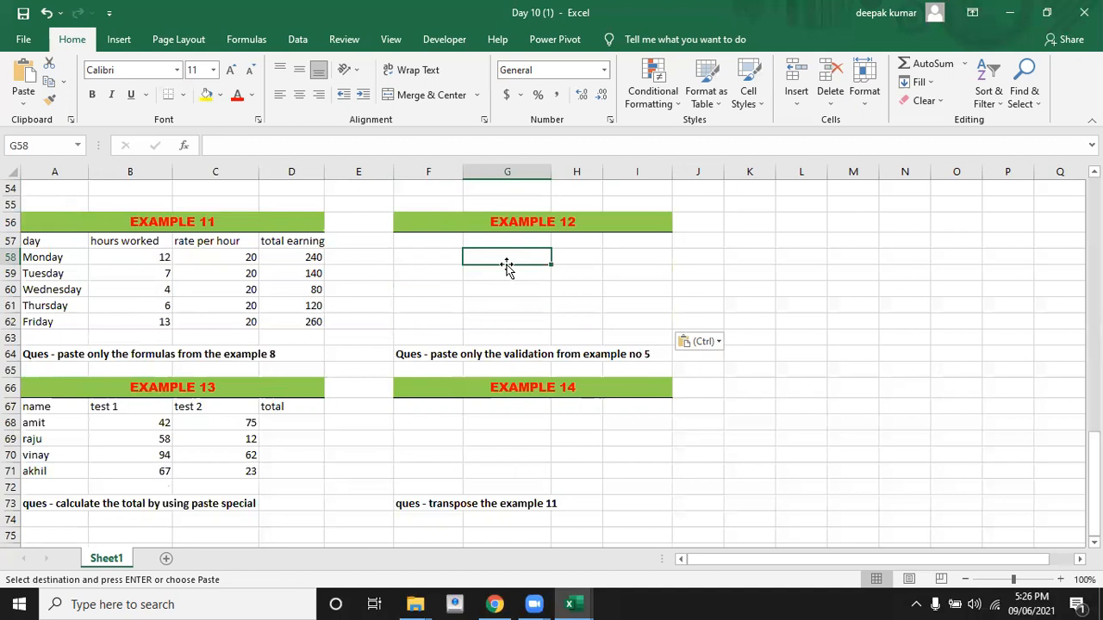
text(4)
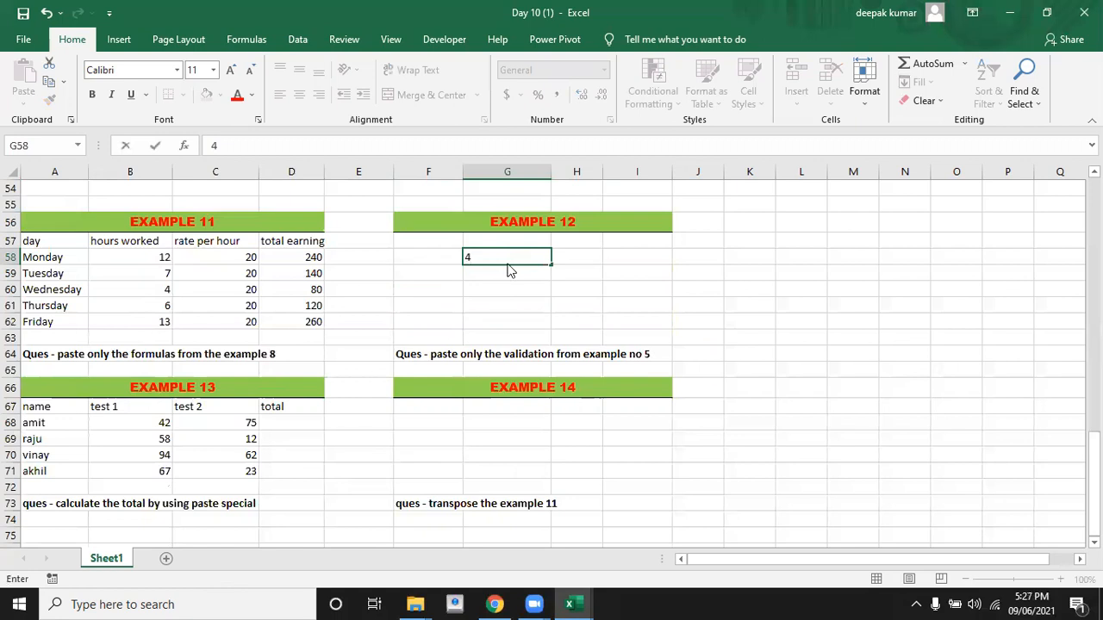
key(Return)
key(Escape)
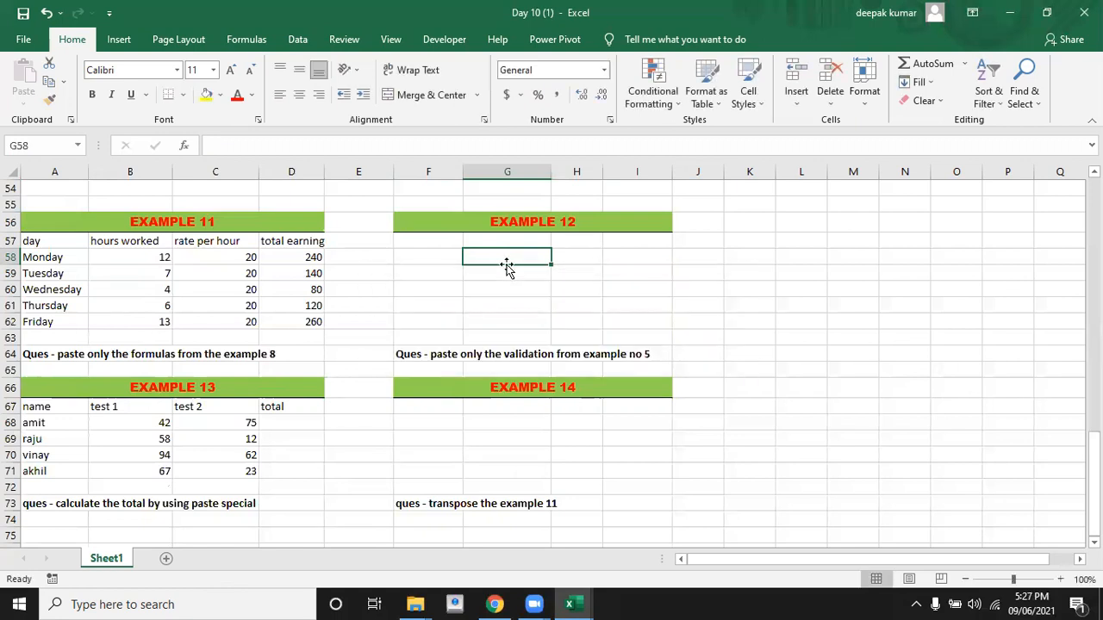
text(8)
key(Return)
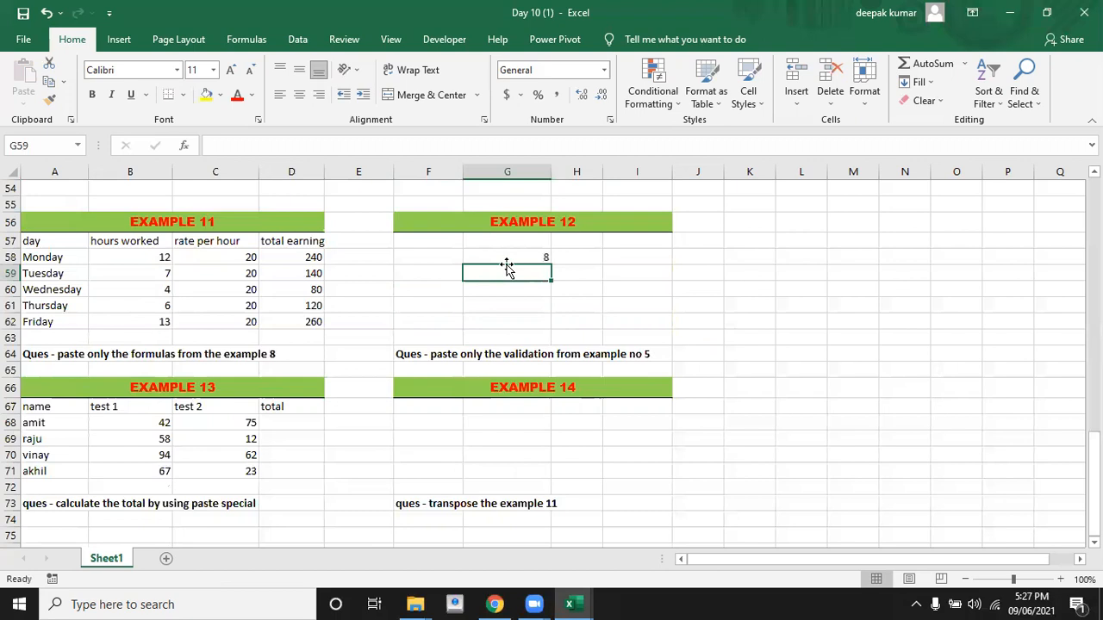
Read Example 13's question and examine its test 1, test 2 and total columns.
key(Down)
key(Down)
key(Down)
key(Down)
key(Down)
key(Down)
key(Down)
key(Down)
key(Down)
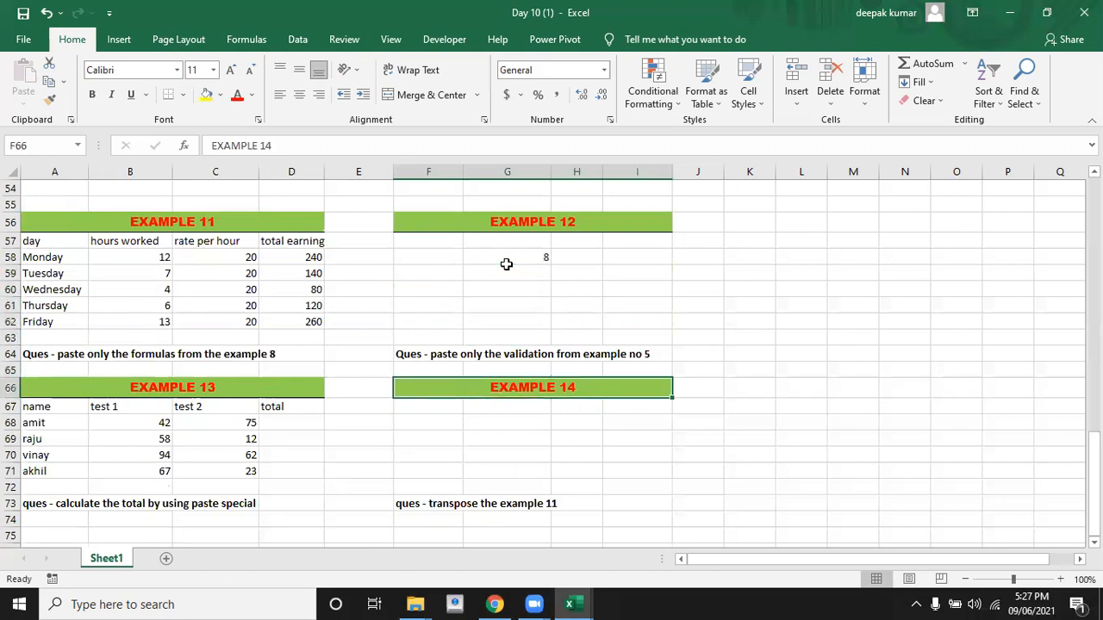
key(Down)
key(Left)
key(Left)
key(Left)
key(Left)
key(Left)
key(Left)
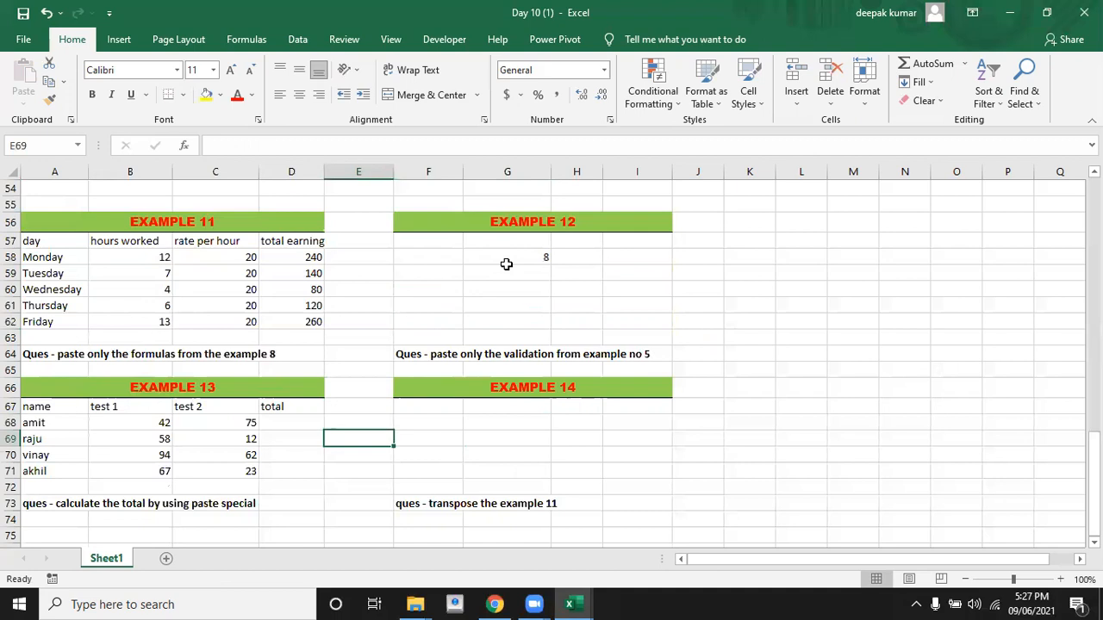
key(Down)
key(Down)
key(Down)
key(Down)
key(Down)
key(Down)
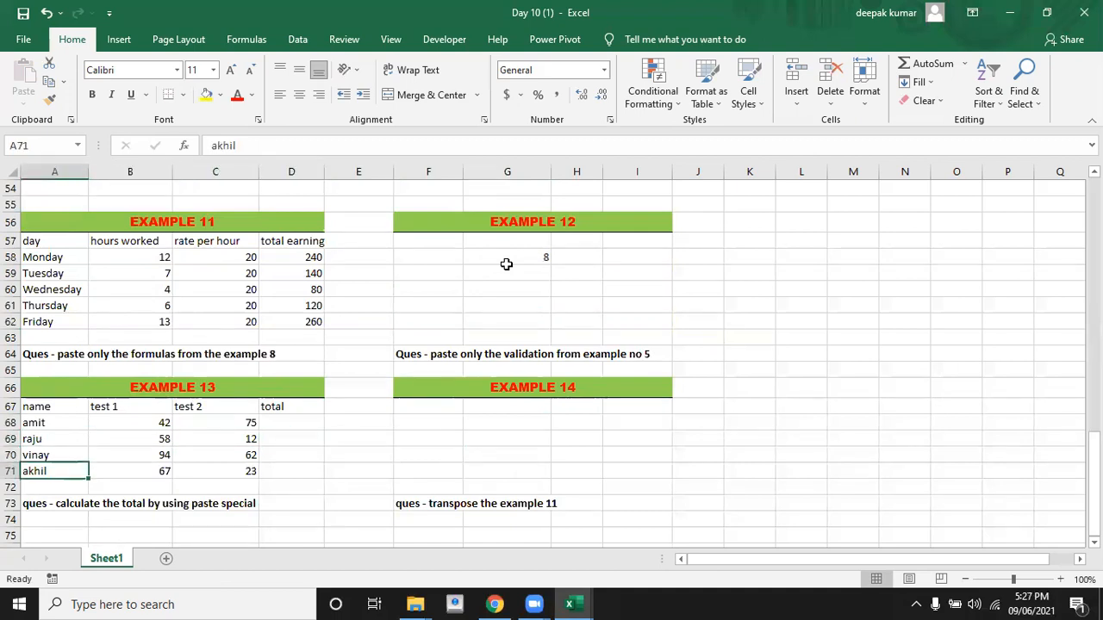
key(Down)
key(Down)
key(Down)
key(Down)
key(Down)
key(Down)
key(Down)
key(Down)
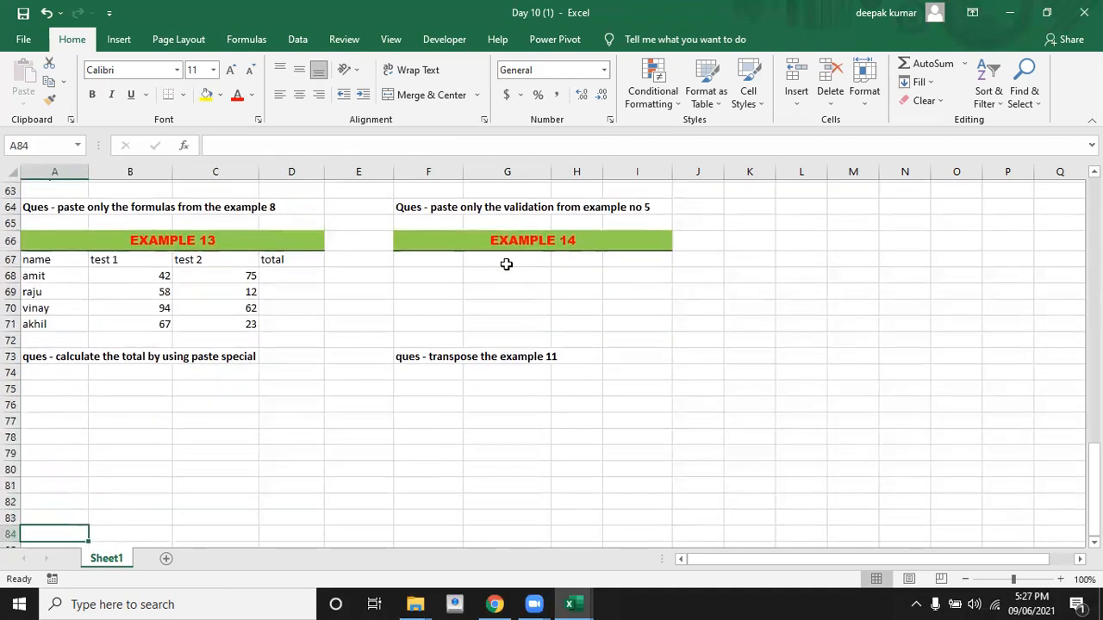
key(Up)
key(Up)
key(Up)
key(Up)
key(Up)
key(Up)
key(Up)
key(Up)
key(Up)
key(Up)
key(Up)
key(Up)
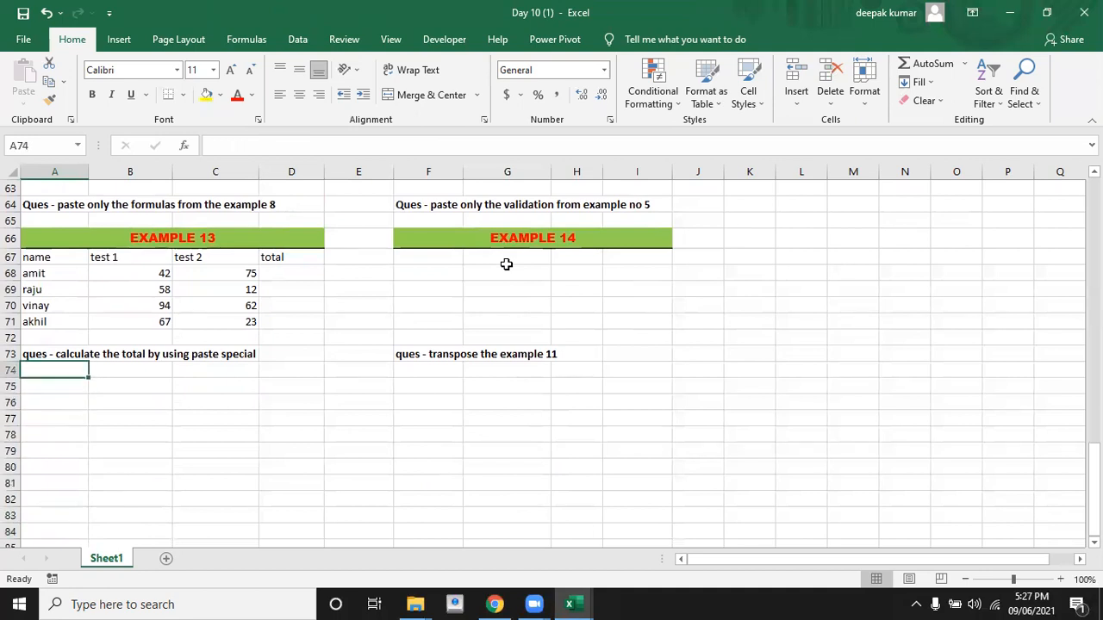
key(Up)
key(Up)
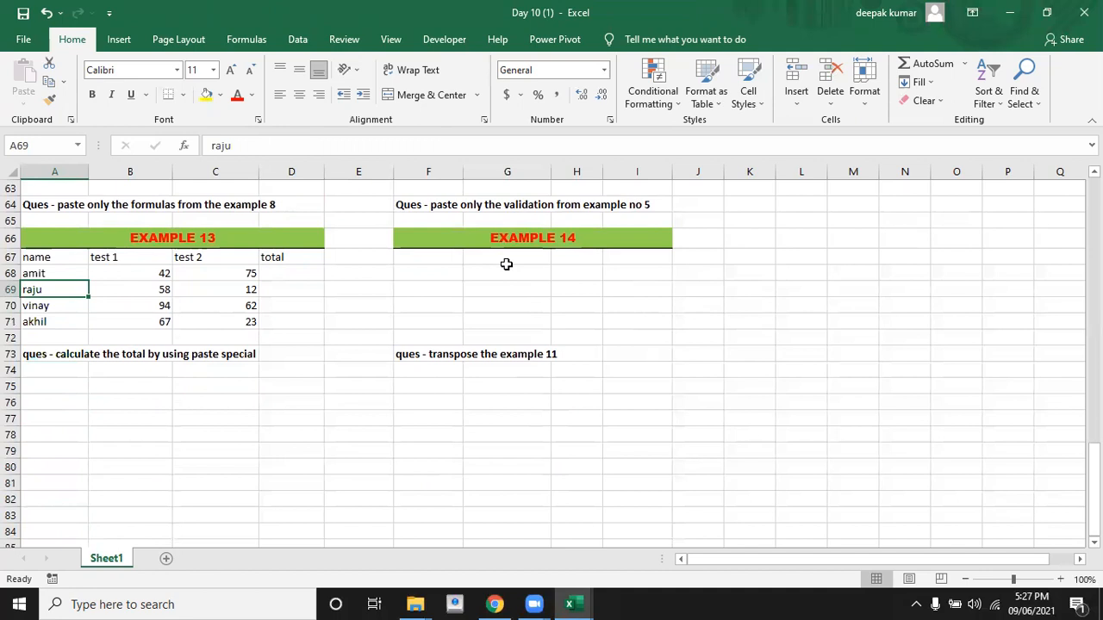
key(Right)
key(Right)
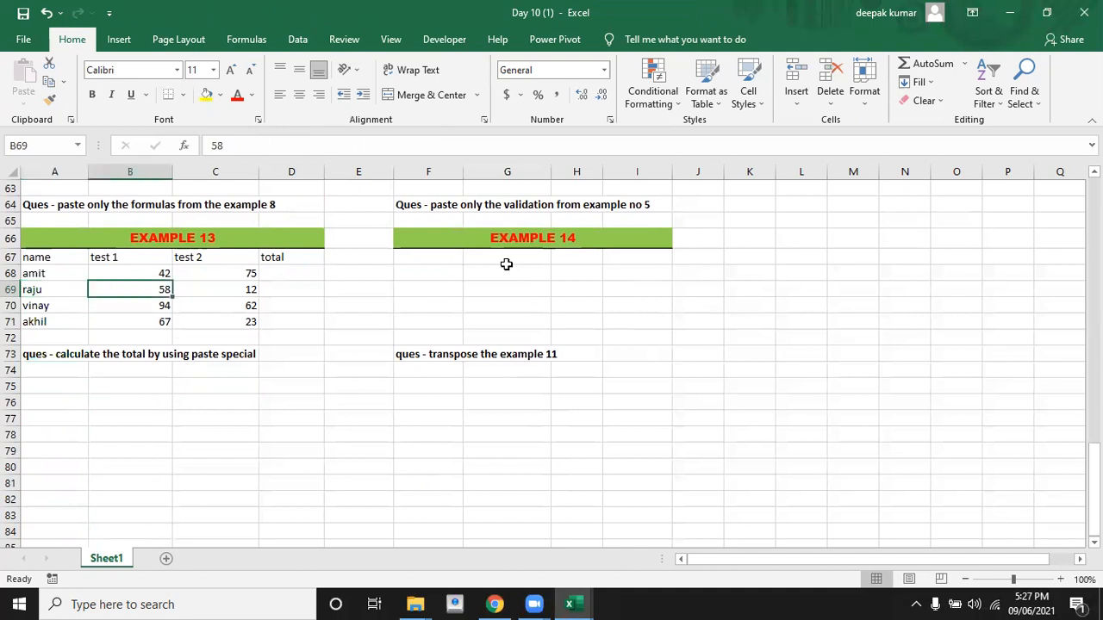
key(Left)
key(Left)
key(Up)
key(Down)
key(Down)
key(Up)
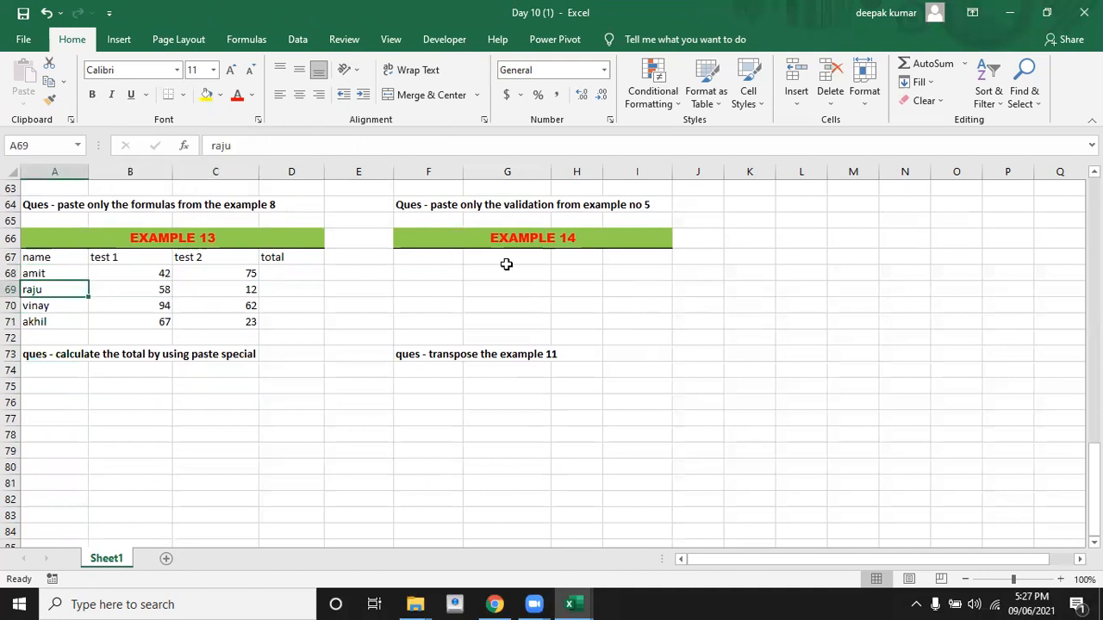
key(Up)
key(Right)
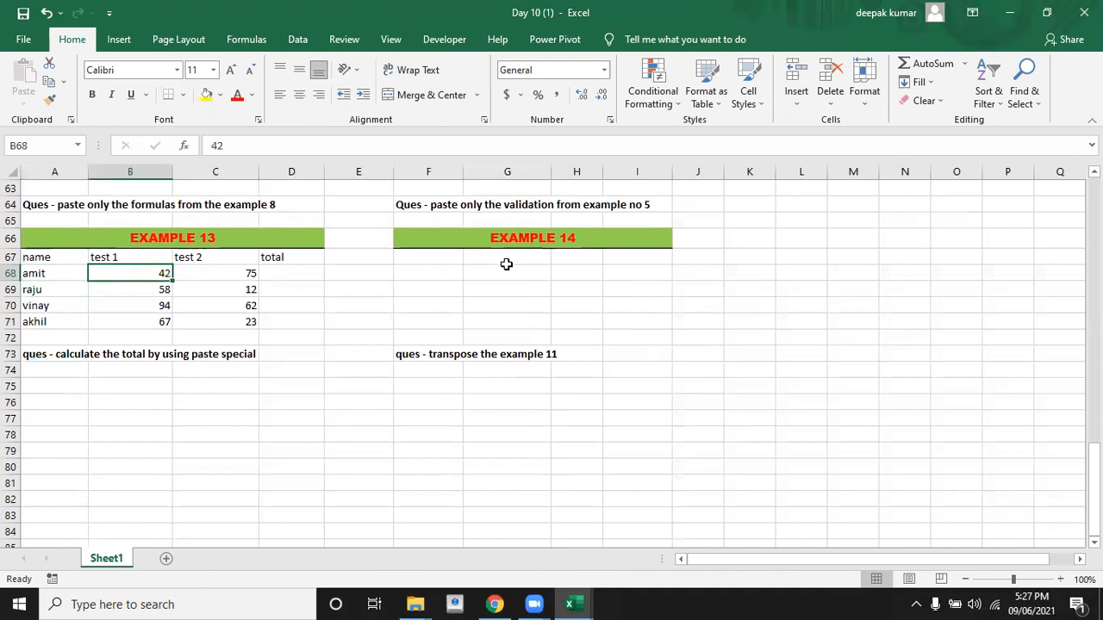
key(Right)
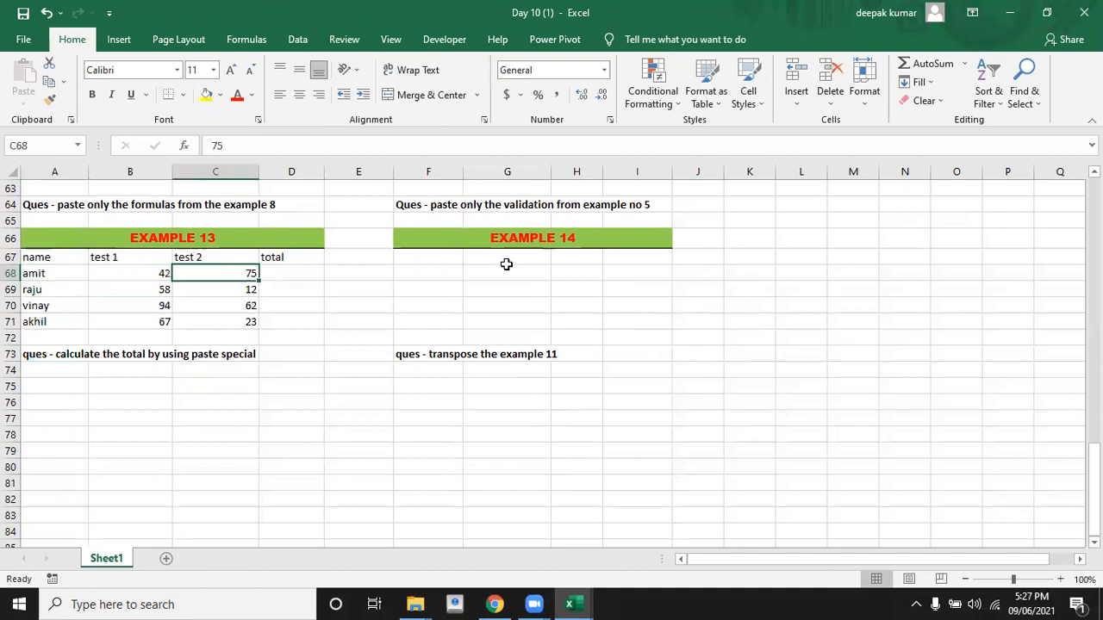
key(Right)
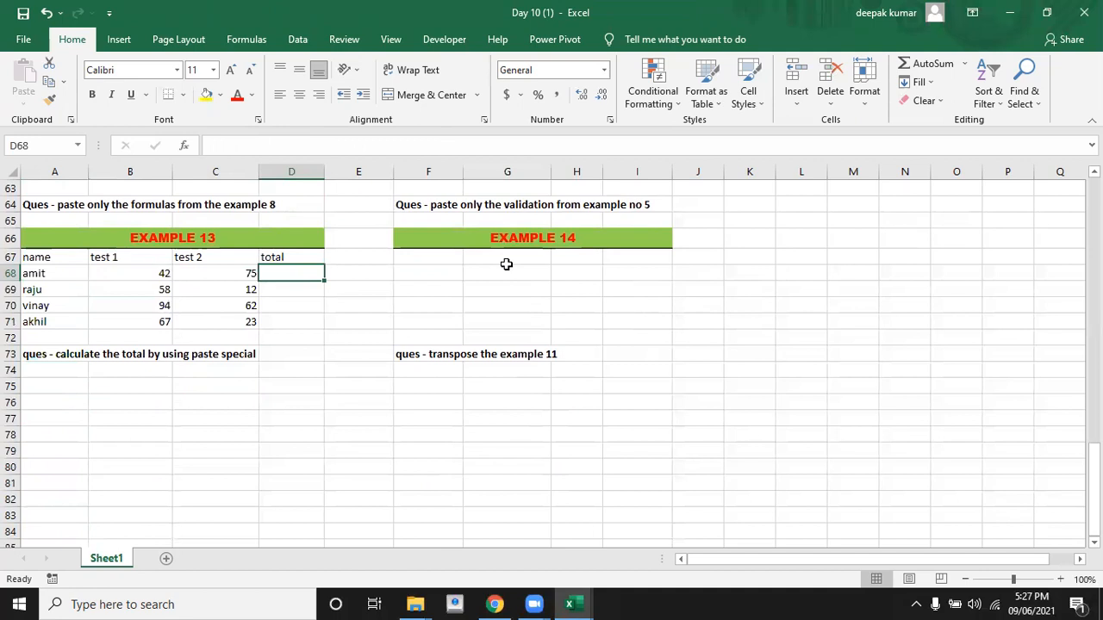
Copy Example 13's test 1 scores, B68:B71, into the total column starting at D68.
key(Left)
key(Left)
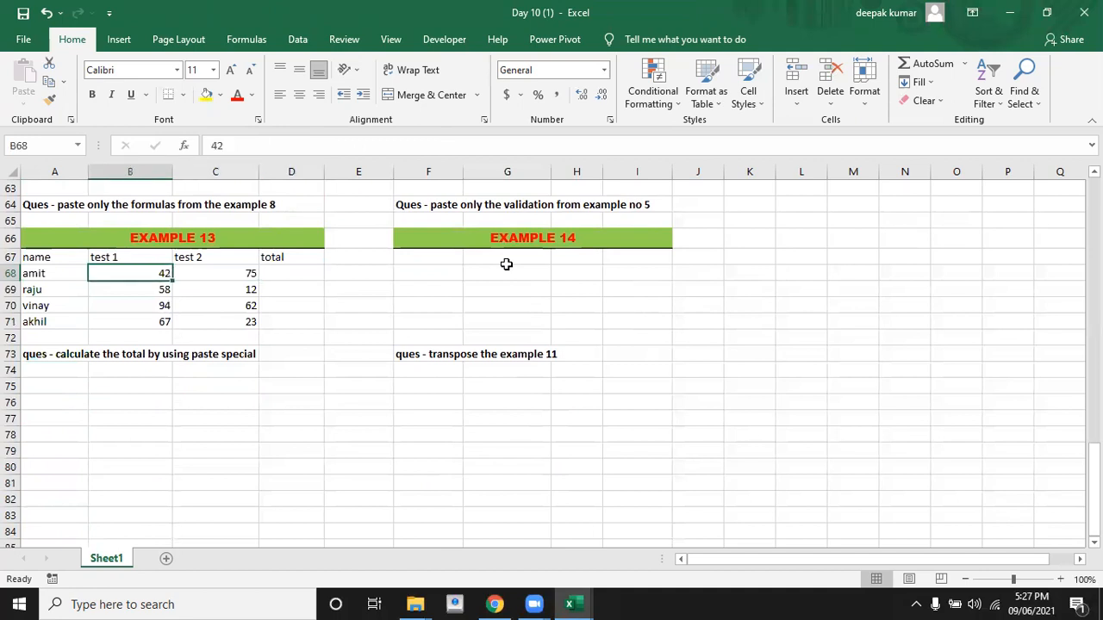
key(shift+Down)
key(shift+Down)
key(shift+Down)
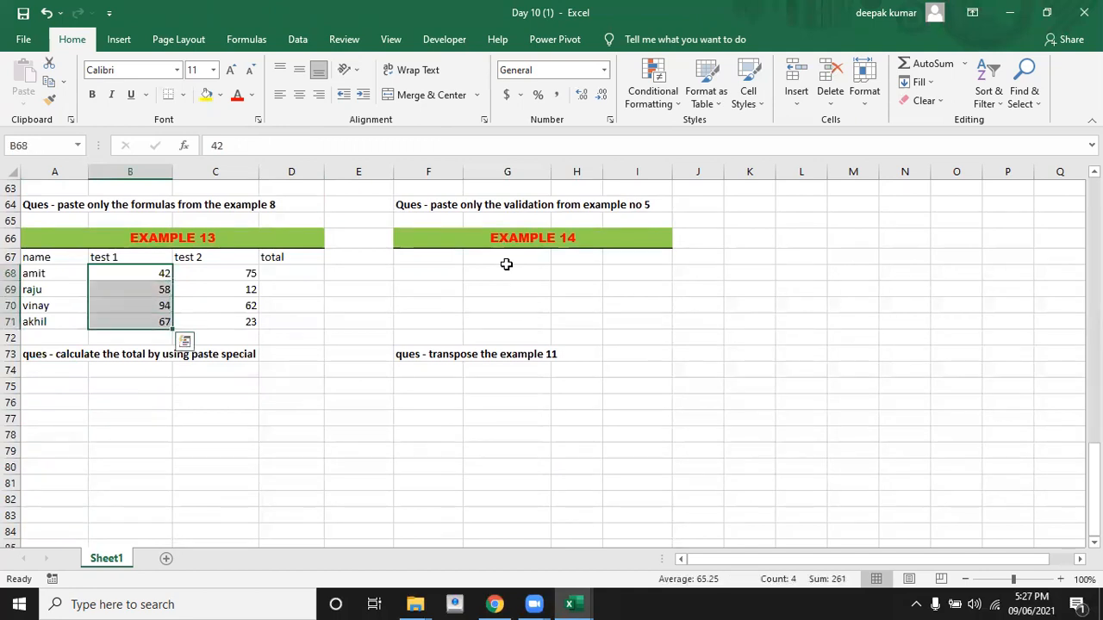
key(ctrl+c)
key(Right)
key(Right)
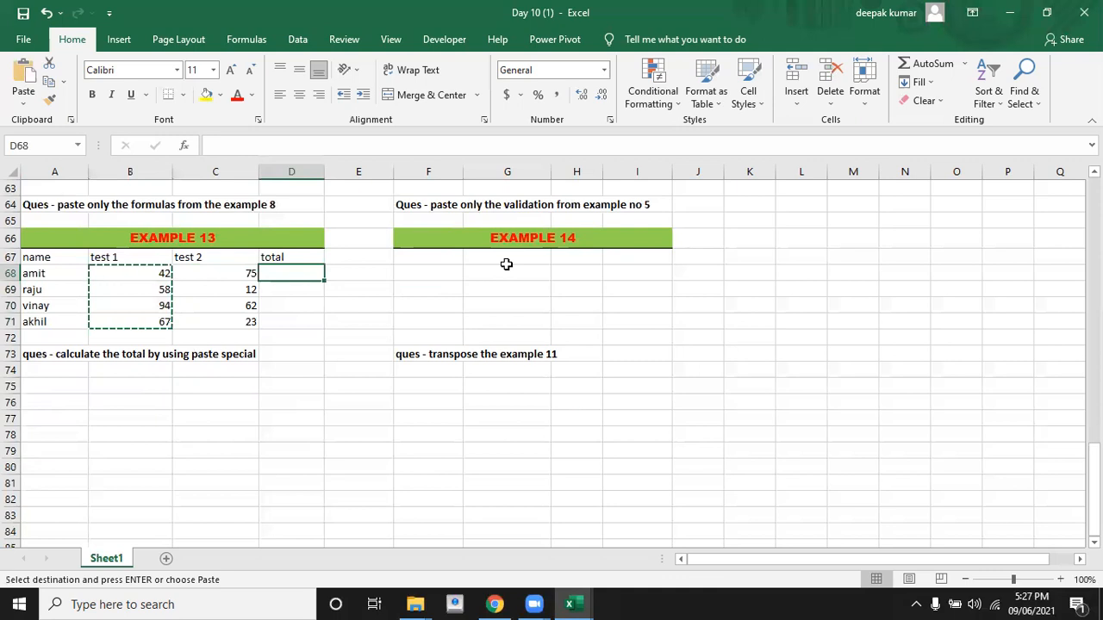
key(Return)
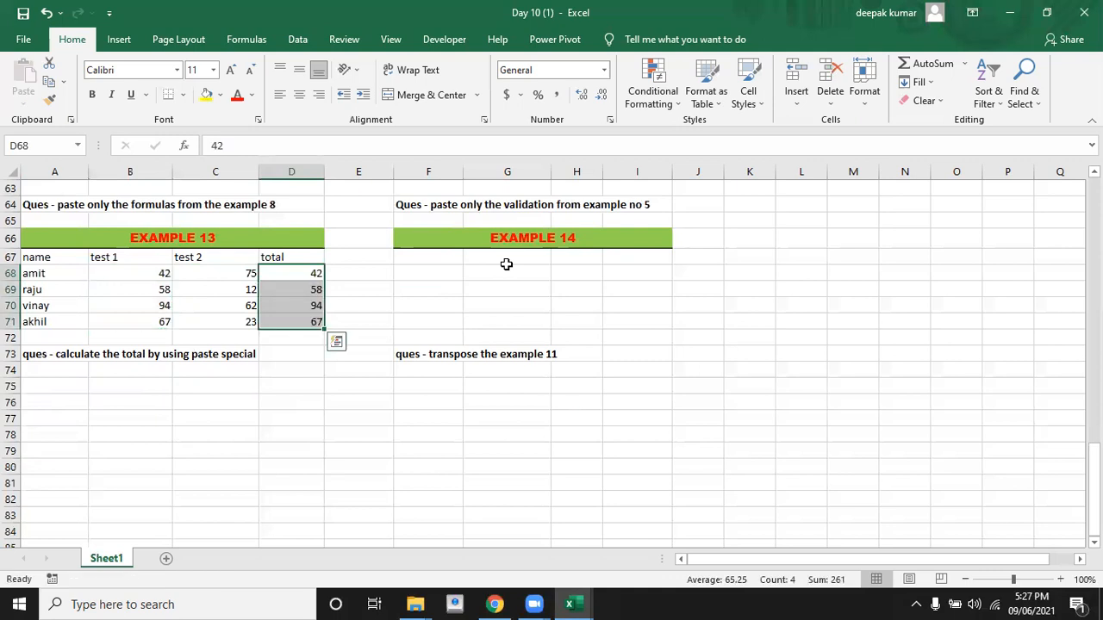
Copy the test 2 scores, C68:C71, and paste them onto the total column from D68 with the Add operation.
click(221, 274)
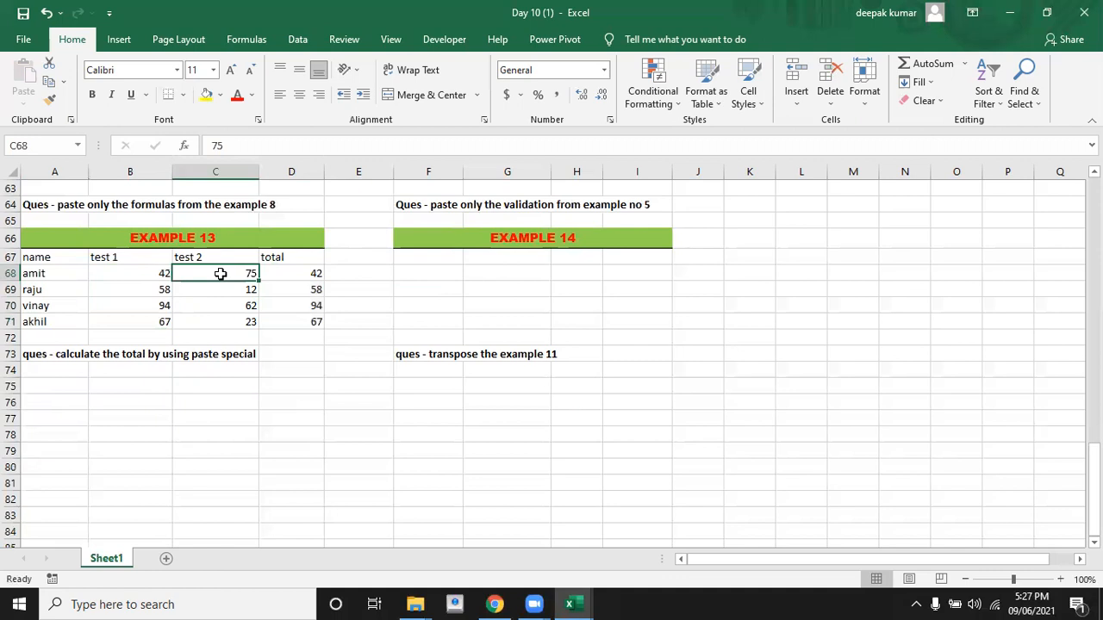
key(shift+Down)
key(shift+Down)
key(shift+Down)
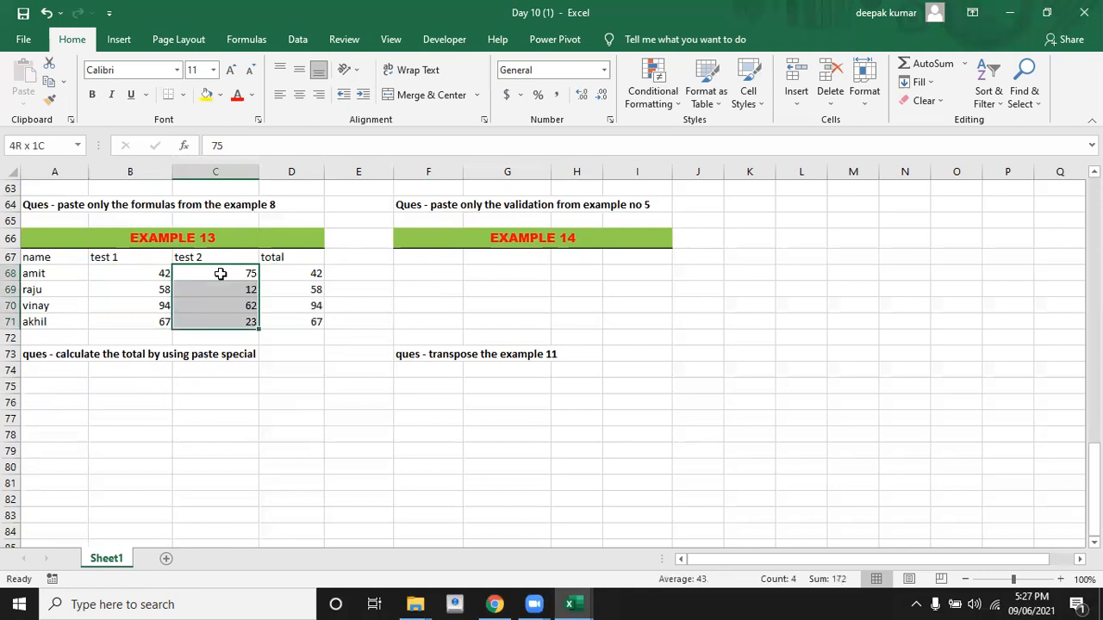
key(ctrl+c)
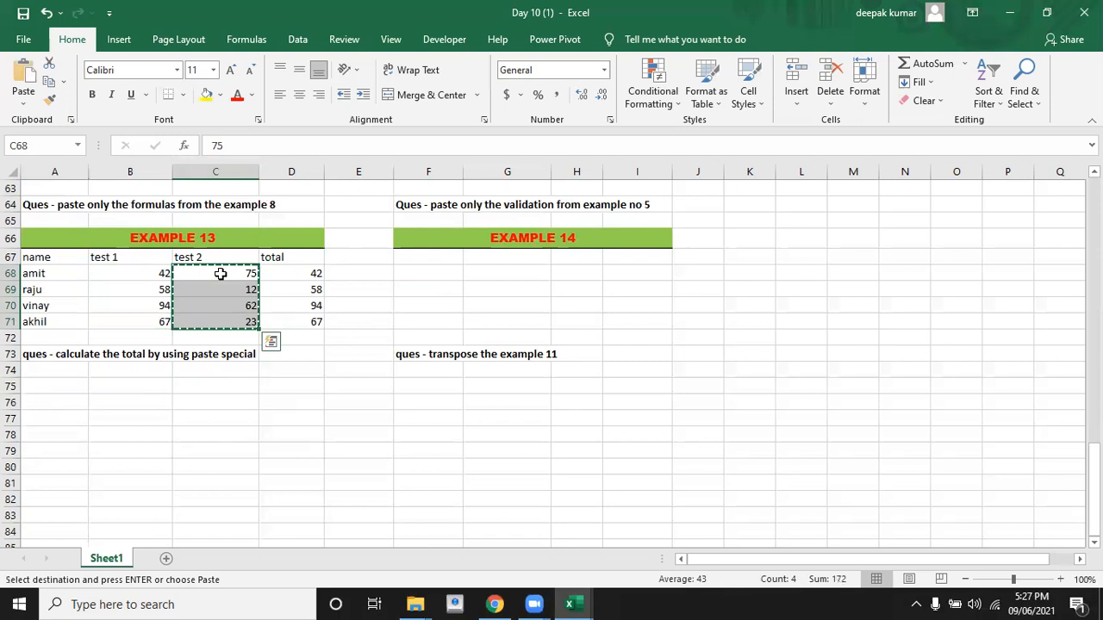
click(292, 274)
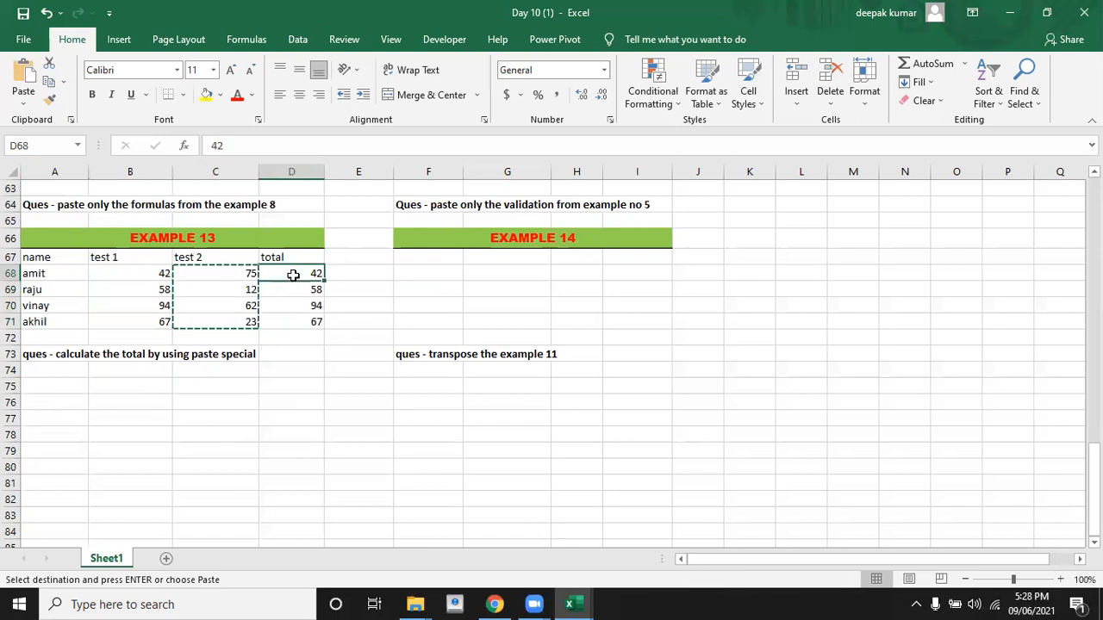
key(ctrl+alt+v)
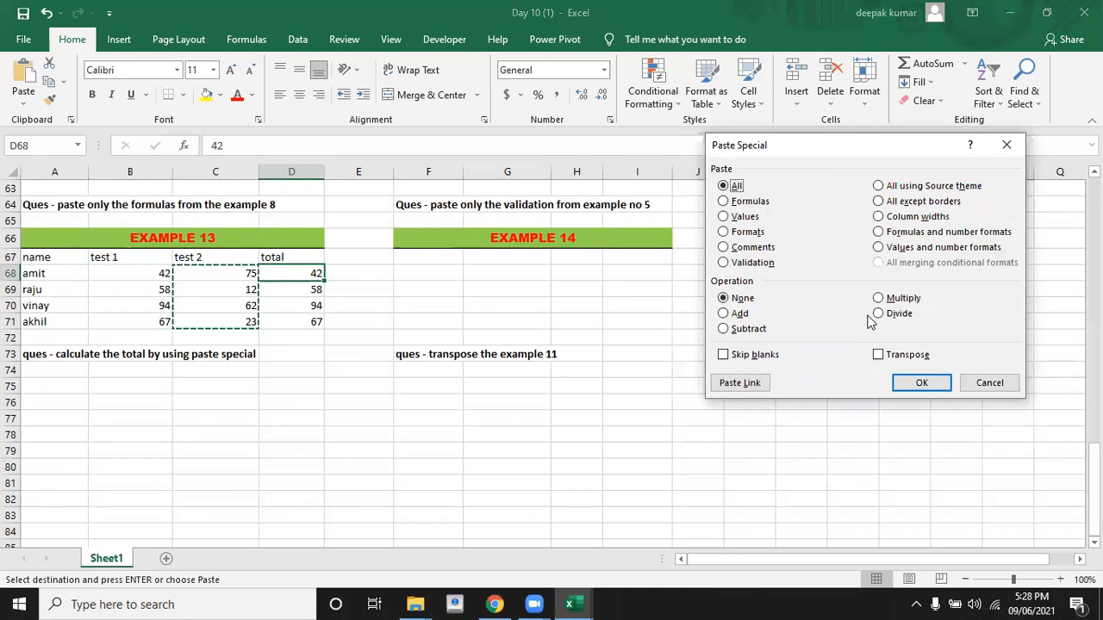
click(725, 315)
click(920, 389)
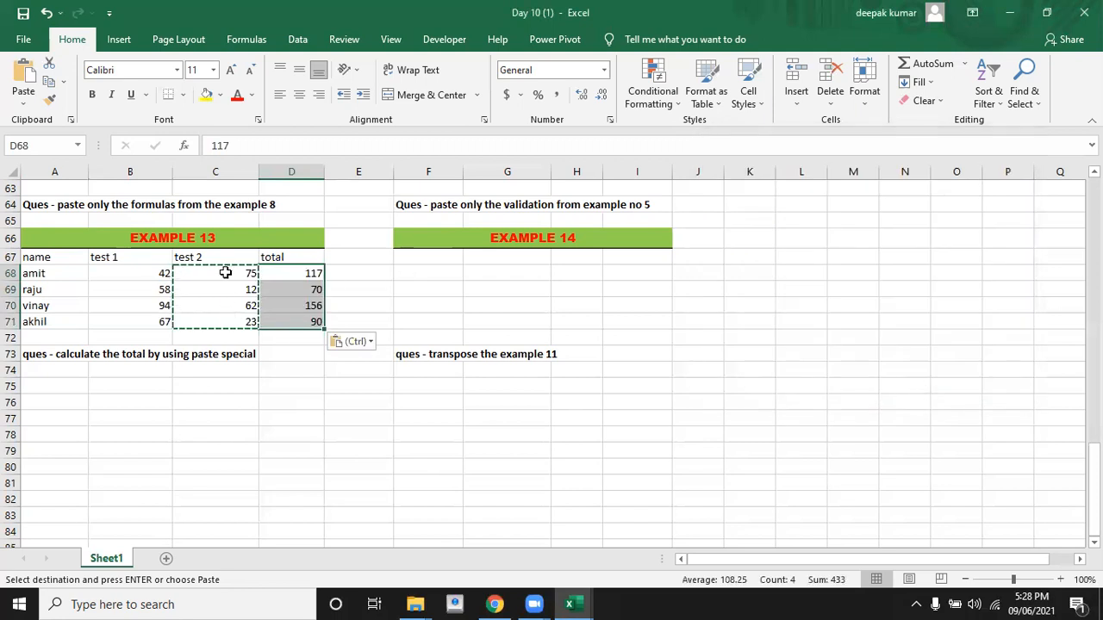
Copy Example 11's whole table, including its header row, from A57:D62.
click(308, 274)
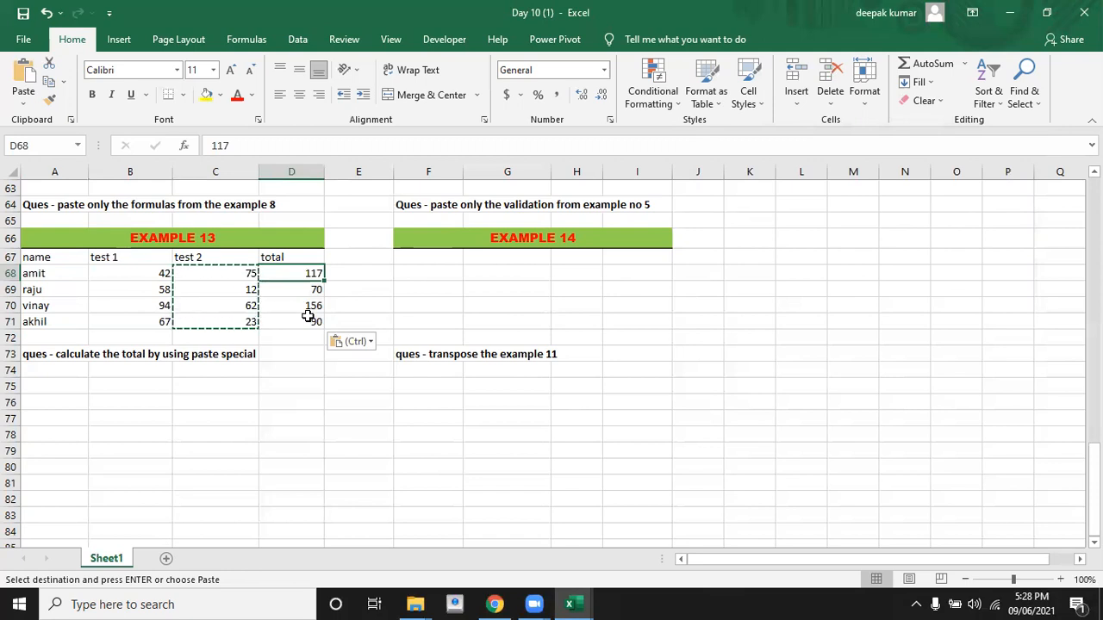
click(457, 308)
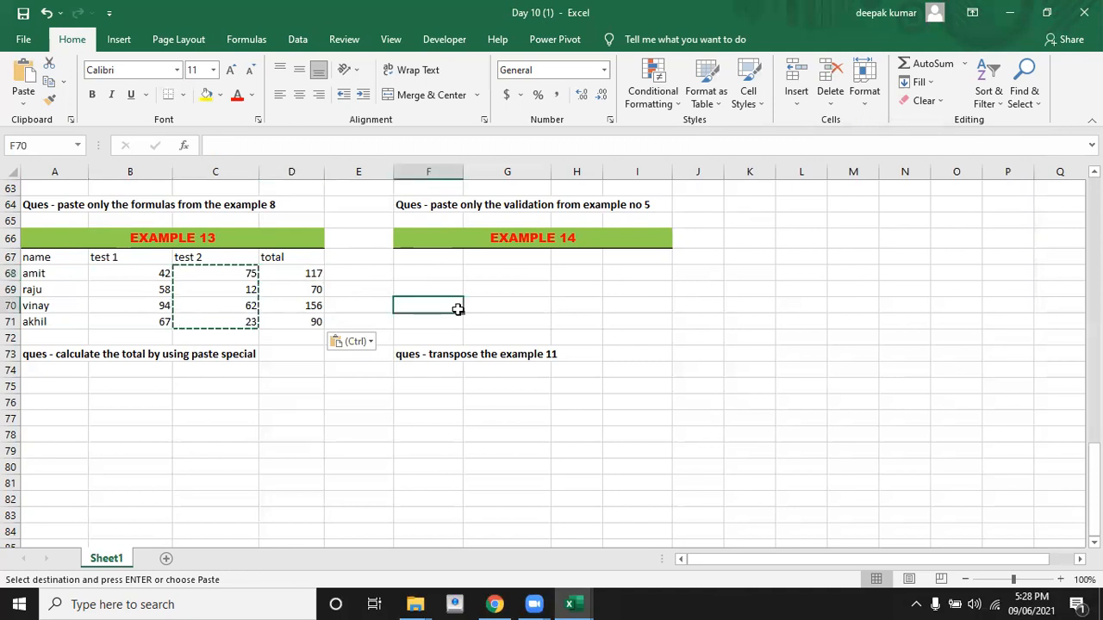
click(431, 258)
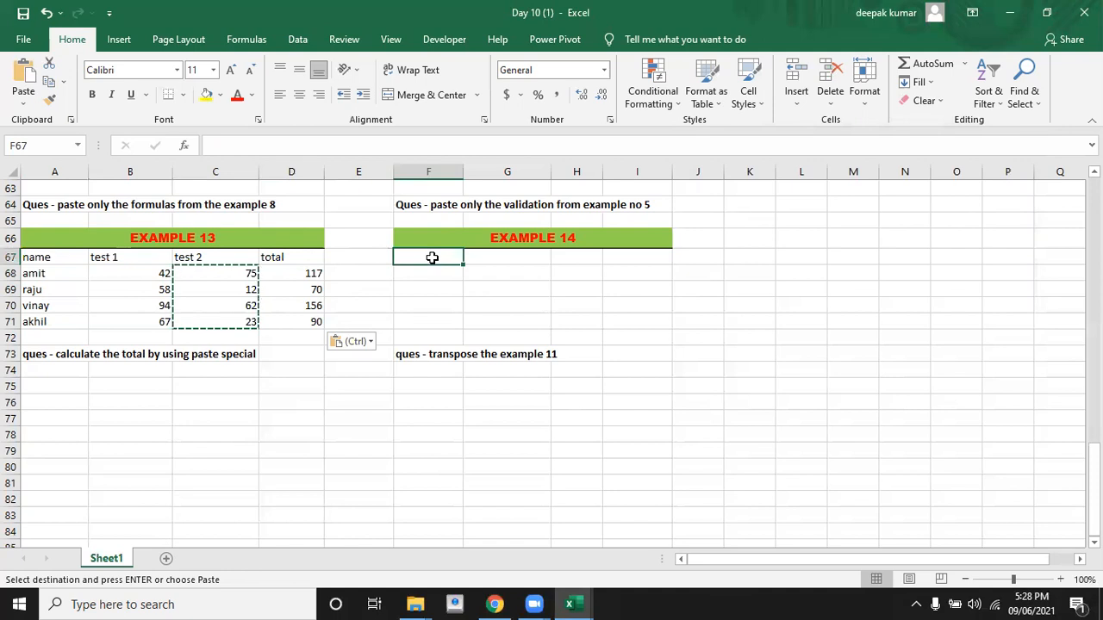
key(Up)
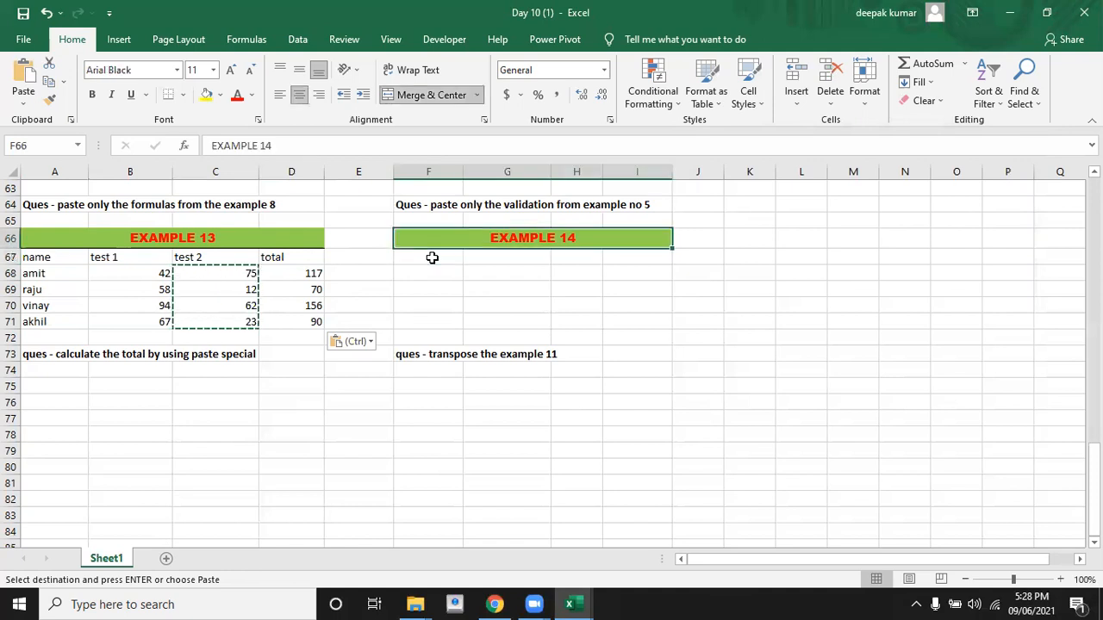
key(Up)
key(Up)
key(Up)
key(Up)
key(Up)
key(Up)
key(Up)
key(Up)
key(Up)
key(Up)
key(Up)
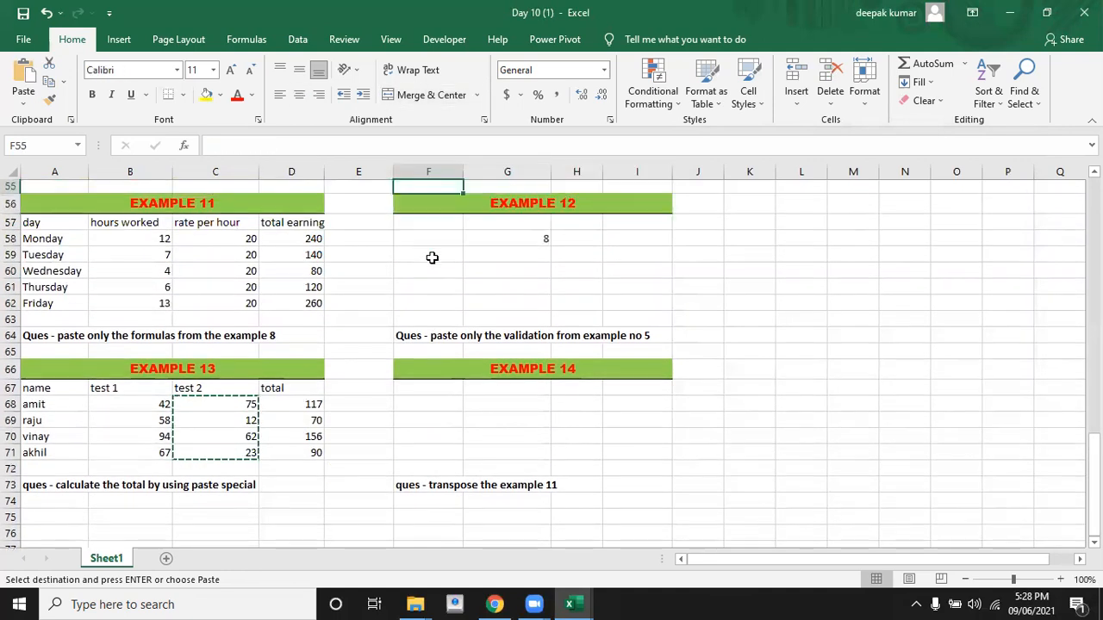
key(Left)
key(Left)
key(Left)
key(Left)
key(Left)
key(Down)
key(Down)
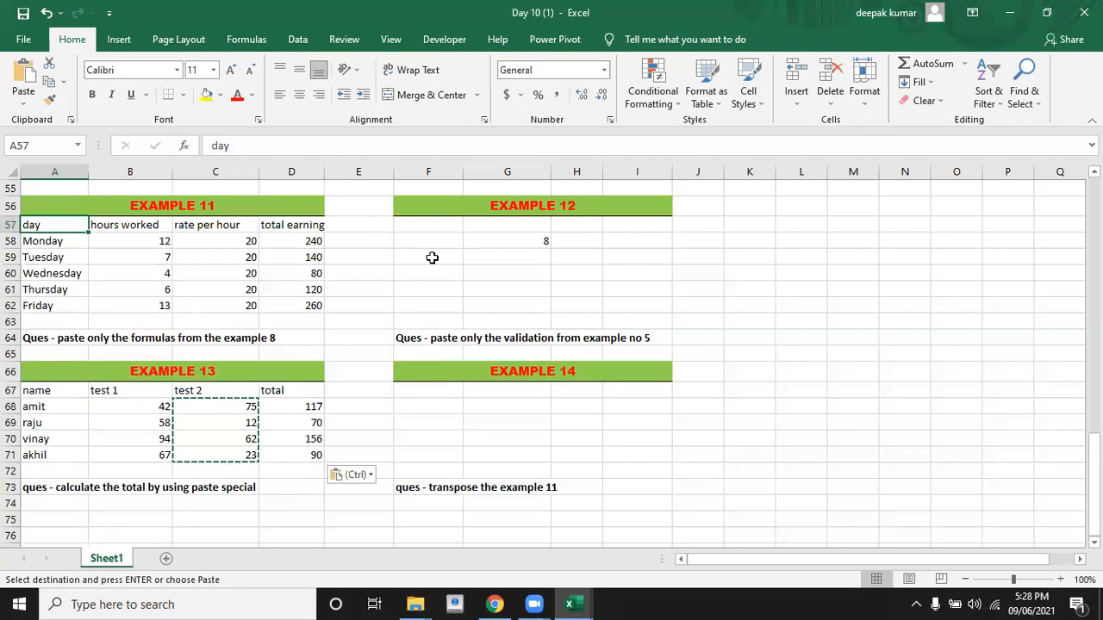
key(Down)
key(Up)
key(shift+Right)
key(shift+Right)
key(shift+Right)
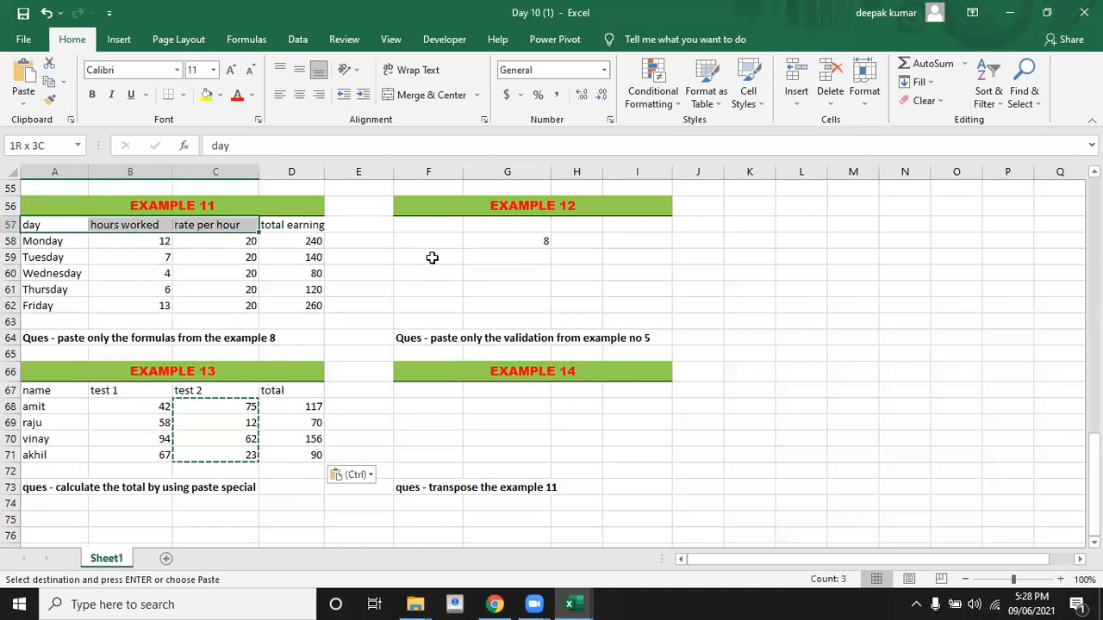
key(shift+Down)
key(shift+Down)
key(shift+Down)
key(shift+Down)
key(shift+Down)
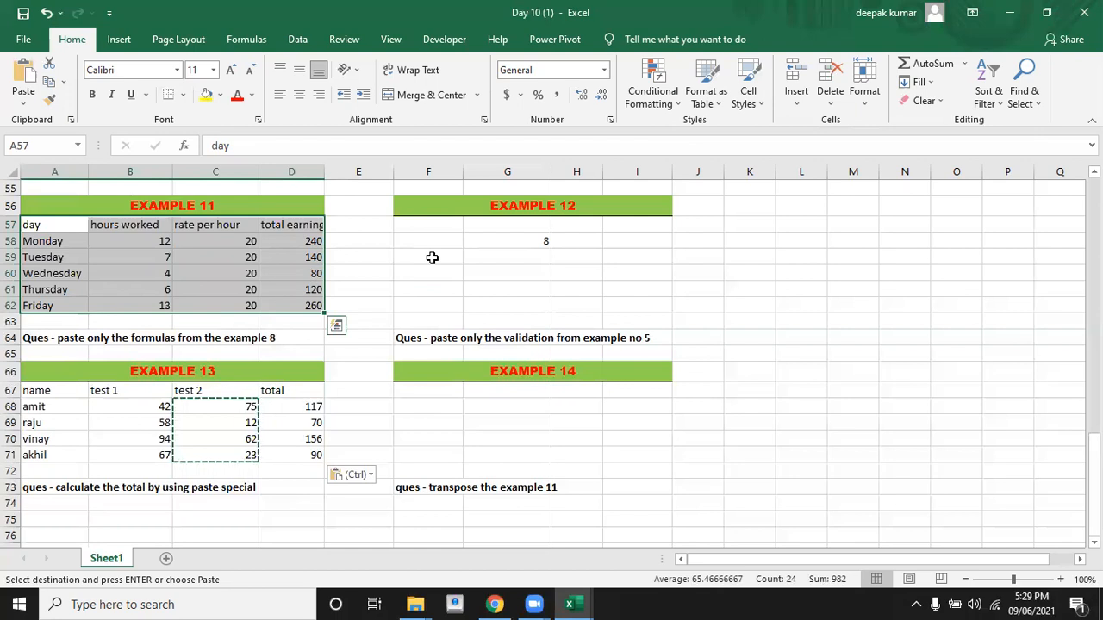
key(ctrl+c)
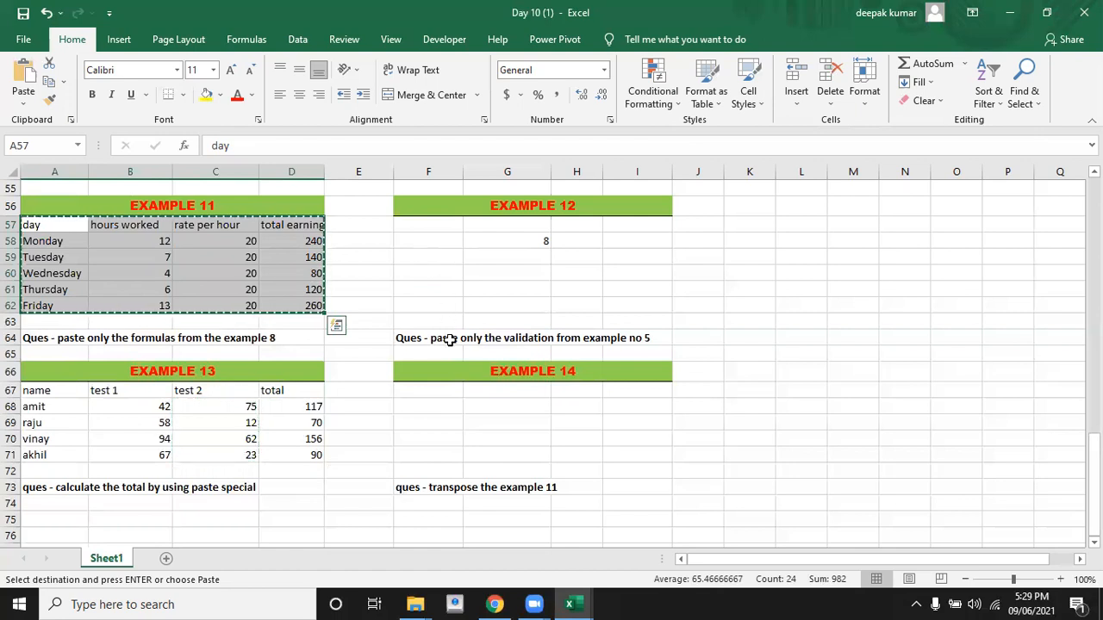
Paste the copied Example 11 table under Example 14 starting at F67 with the Transpose option.
click(441, 389)
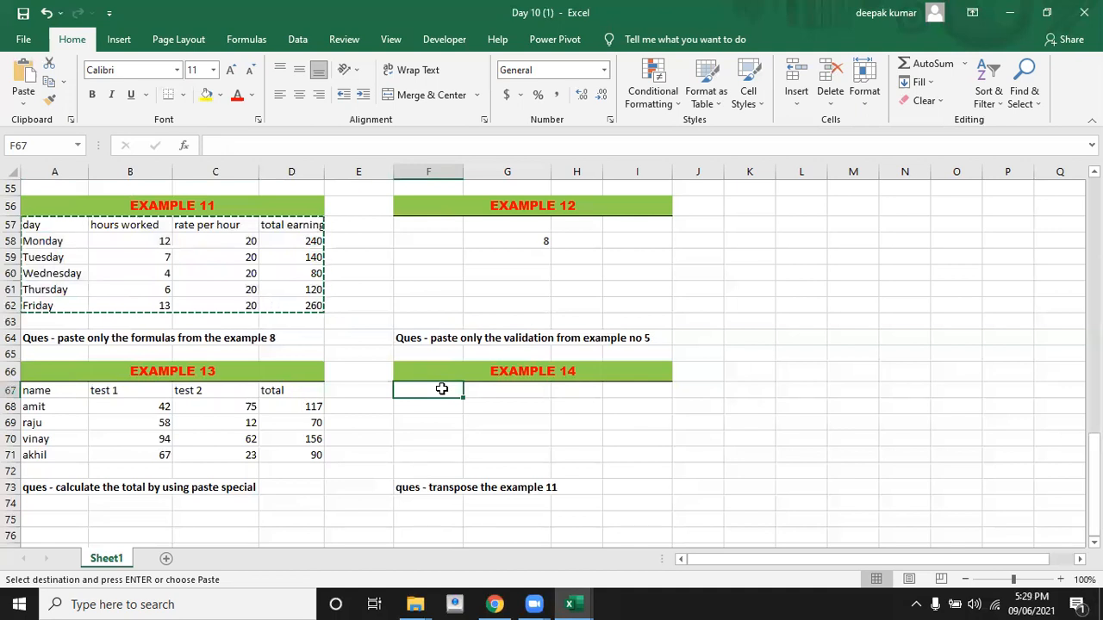
key(ctrl+alt+v)
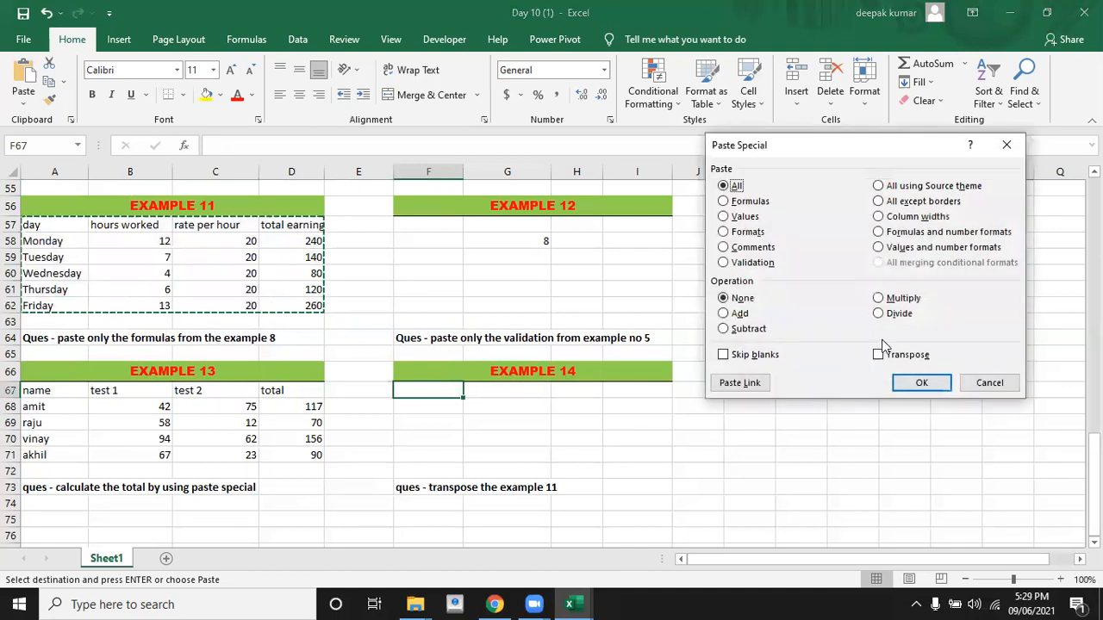
click(878, 356)
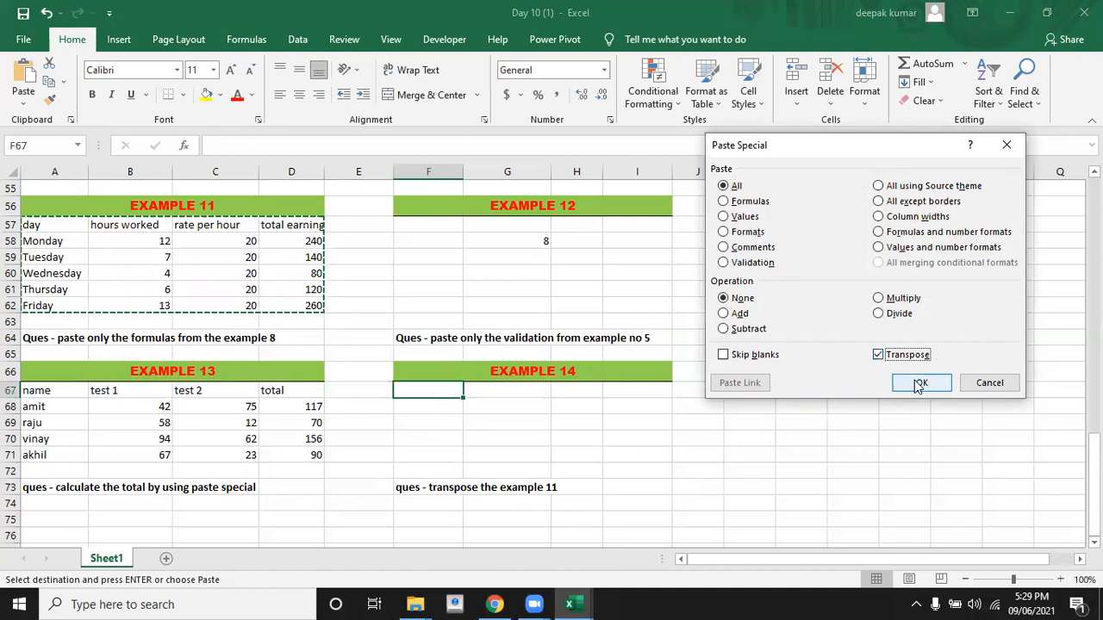
click(918, 385)
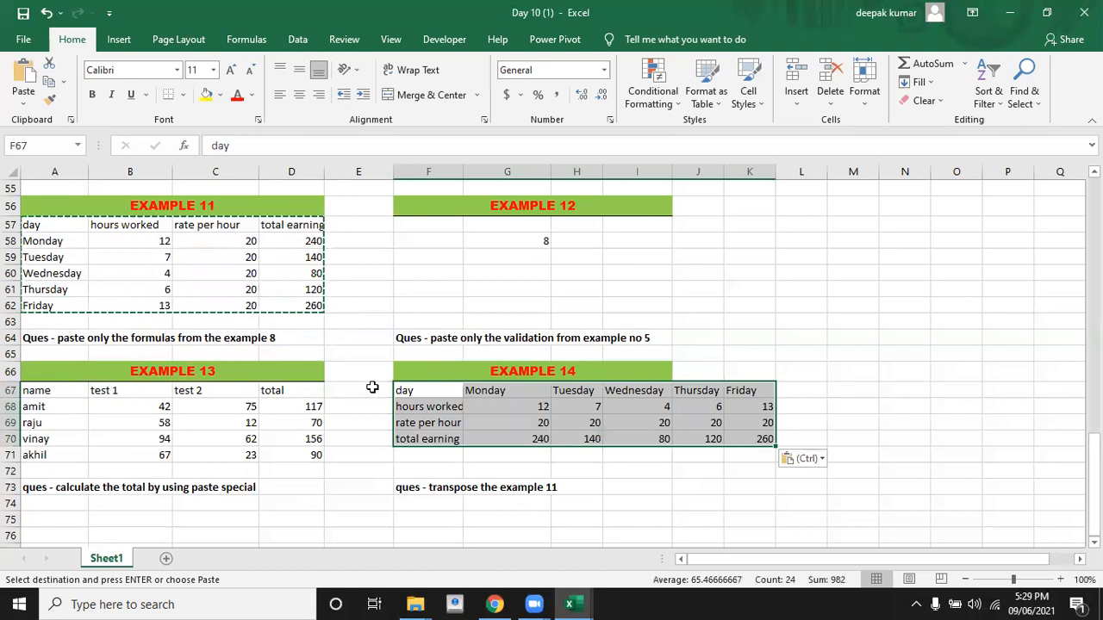
click(435, 393)
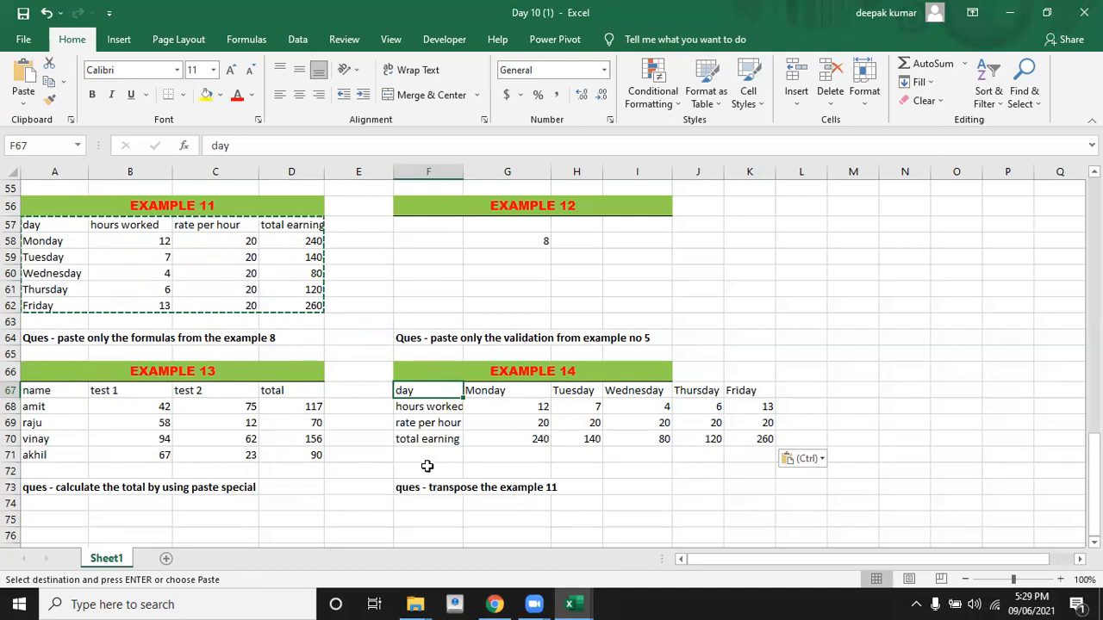
click(504, 458)
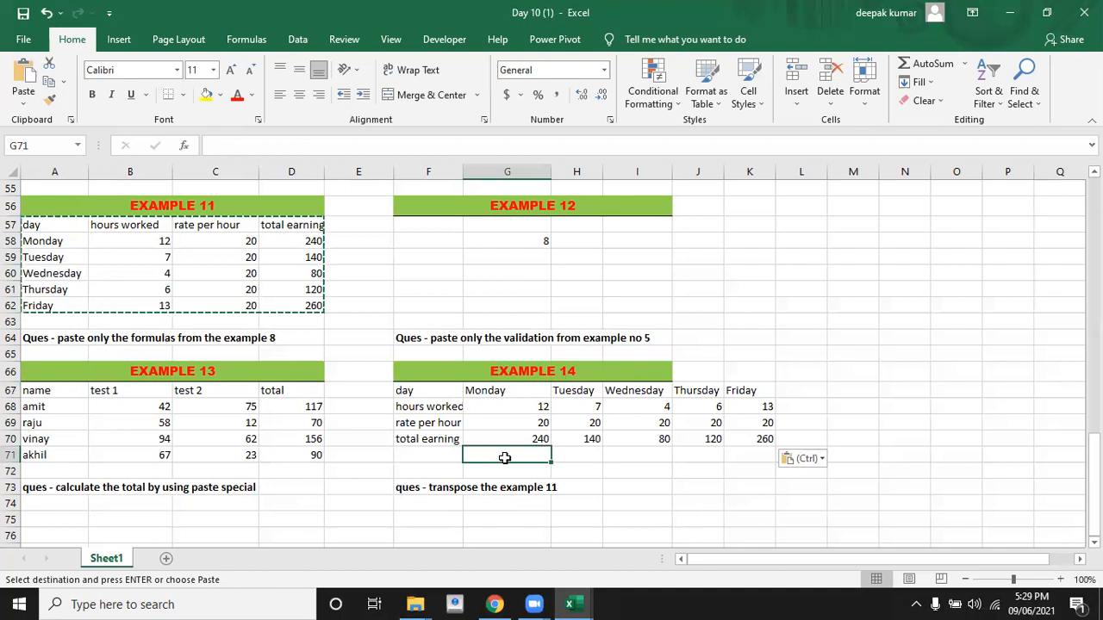
Review the worked examples from Example 14 back up to Example 2 at the start of the sheet.
key(Up)
key(Up)
key(Up)
key(Up)
key(Up)
key(Up)
key(Up)
key(Up)
key(Up)
key(Up)
key(Up)
key(Up)
key(Up)
key(Up)
key(Up)
key(Up)
key(Up)
key(Up)
key(Up)
key(Up)
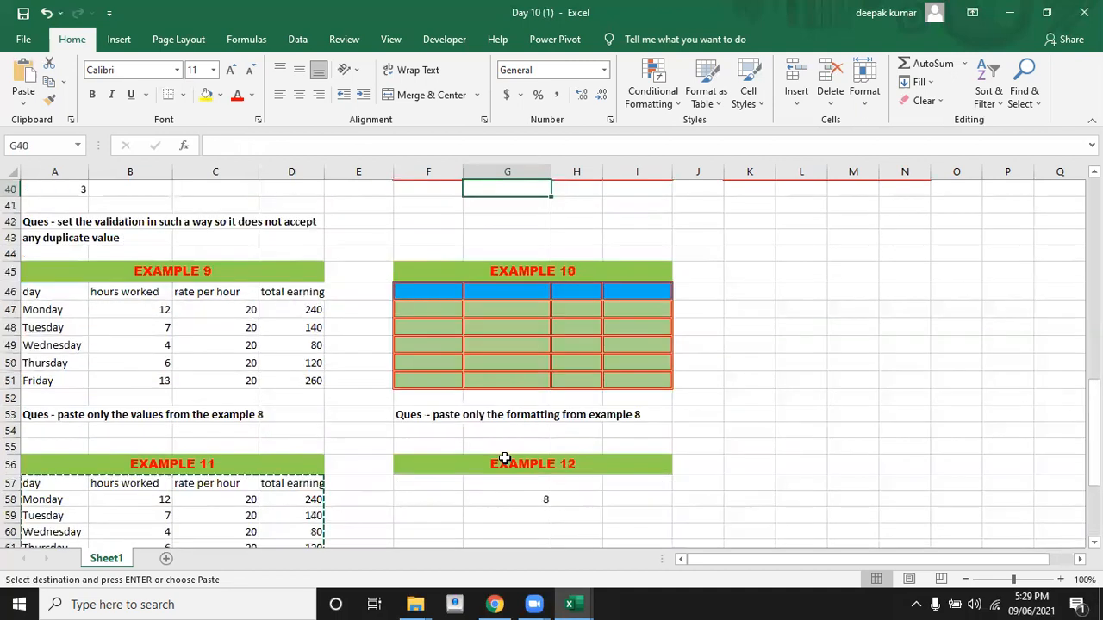
key(Up)
key(Up)
key(Up)
key(Up)
key(Up)
key(Up)
key(Up)
key(Up)
key(Up)
key(Up)
key(Up)
key(Up)
key(Up)
key(Up)
key(Up)
key(Up)
key(Up)
key(Up)
key(Up)
key(Up)
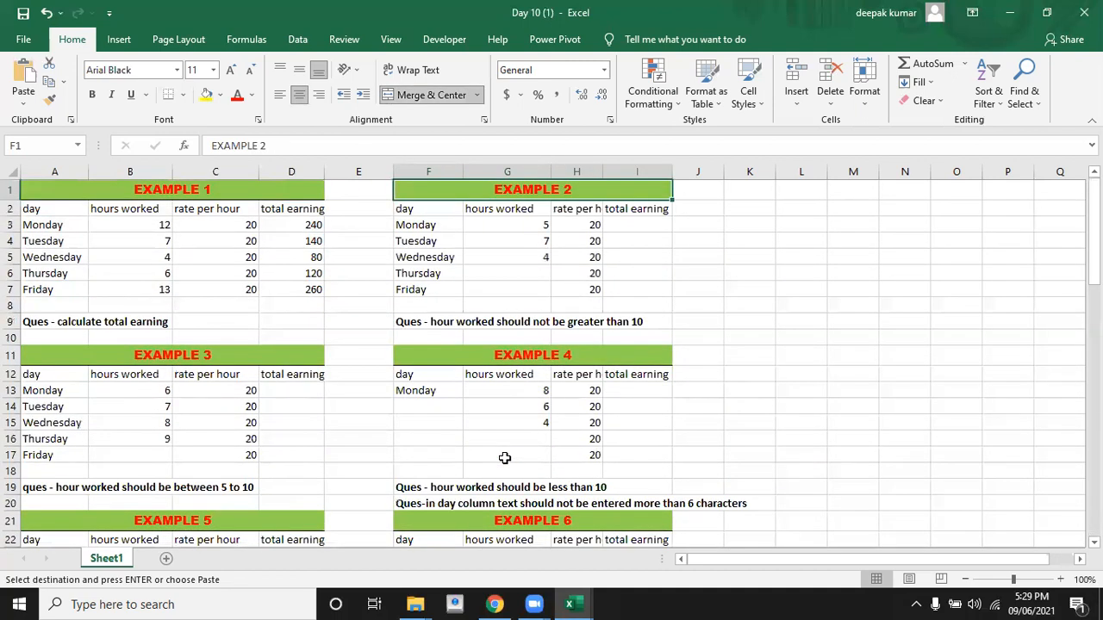